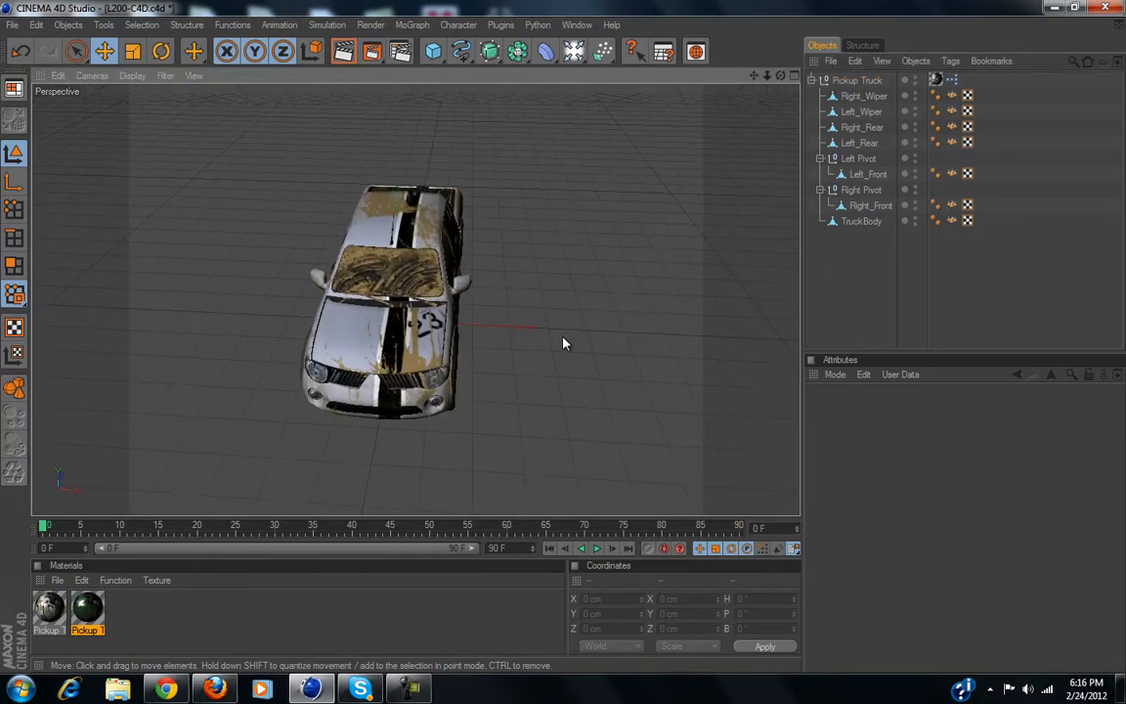
# Examine the pickup truck model from the front, above and both sides.
pyautogui.scroll(6, 428, 302)
pyautogui.keyDown('alt'); pyautogui.moveTo(428, 303); pyautogui.dragTo(509, 337); pyautogui.keyUp('alt')
pyautogui.scroll(-7, 340, 296)
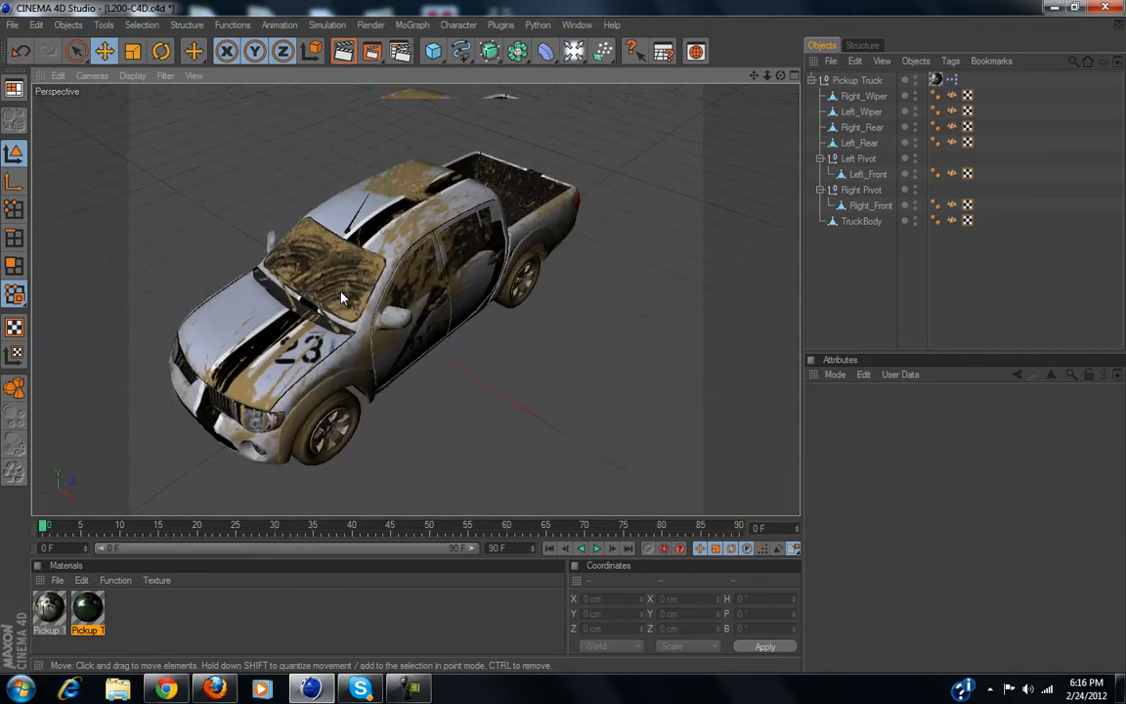
pyautogui.scroll(7, 347, 304)
pyautogui.keyDown('alt'); pyautogui.moveTo(643, 339); pyautogui.dragTo(566, 343); pyautogui.keyUp('alt')
pyautogui.scroll(5, 493, 322)
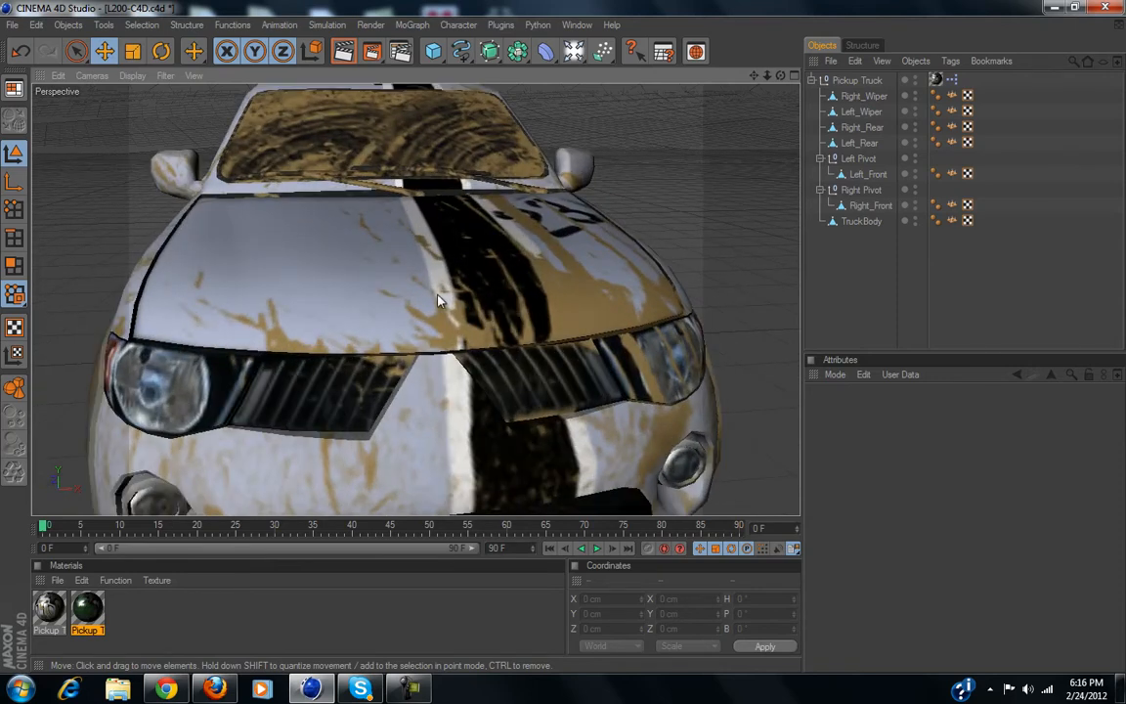
pyautogui.scroll(-5, 439, 301)
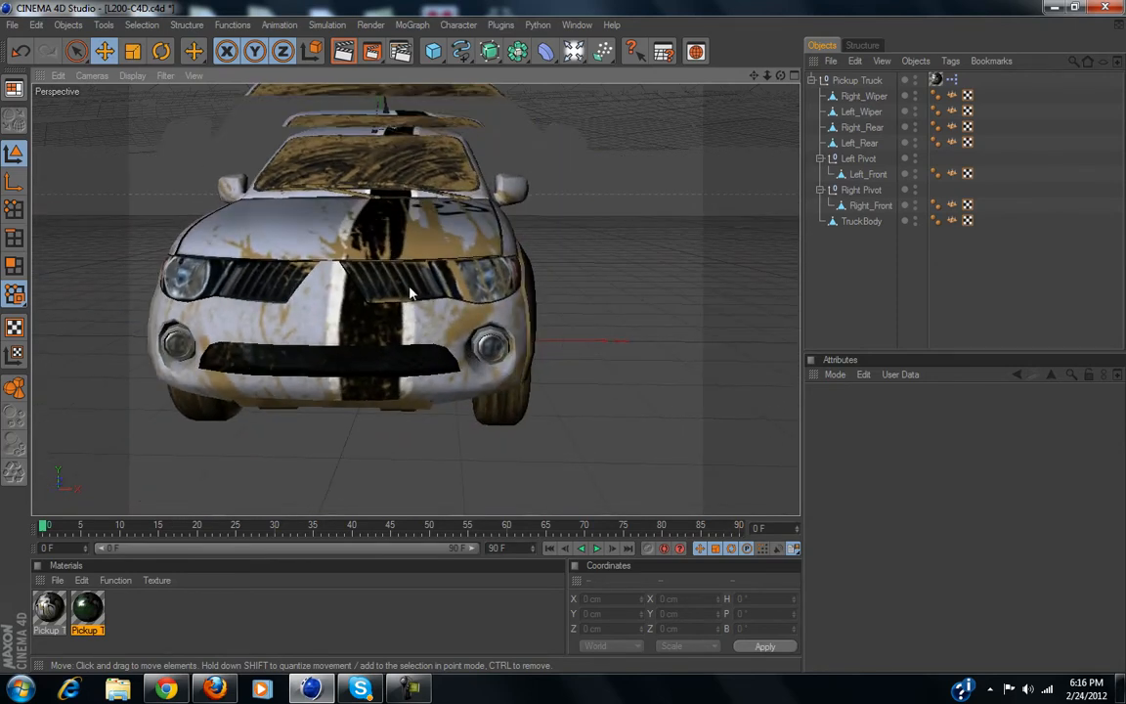
pyautogui.scroll(-3, 409, 289)
pyautogui.moveTo(410, 291)
pyautogui.keyDown('alt'); pyautogui.mouseDown()
pyautogui.moveTo(564, 342)
pyautogui.moveTo(394, 302)
pyautogui.mouseUp(); pyautogui.keyUp('alt')
pyautogui.scroll(5, 386, 329)
pyautogui.scroll(-5, 386, 330)
pyautogui.keyDown('alt'); pyautogui.moveTo(386, 346); pyautogui.dragTo(389, 409); pyautogui.keyUp('alt')
pyautogui.scroll(2, 428, 439)
pyautogui.scroll(2, 427, 445)
pyautogui.scroll(-4, 448, 448)
pyautogui.scroll(2, 409, 395)
pyautogui.keyDown('alt'); pyautogui.moveTo(409, 399); pyautogui.dragTo(601, 303); pyautogui.keyUp('alt')
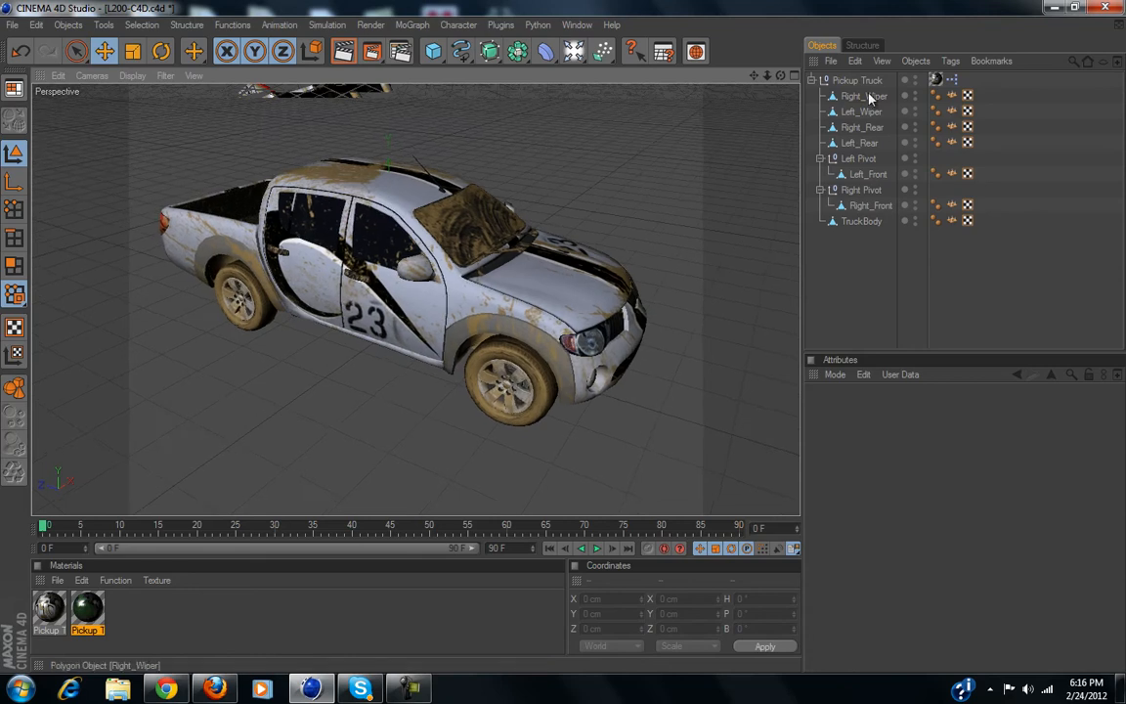
# Move TruckBody to the first position under Pickup Truck and nest Right_Wiper and Left_Wiper under TruckBody.
pyautogui.click(464, 223)
pyautogui.moveTo(464, 223)
pyautogui.keyDown('alt'); pyautogui.mouseDown()
pyautogui.moveTo(408, 134)
pyautogui.moveTo(565, 342)
pyautogui.moveTo(479, 235)
pyautogui.mouseUp(); pyautogui.keyUp('alt')
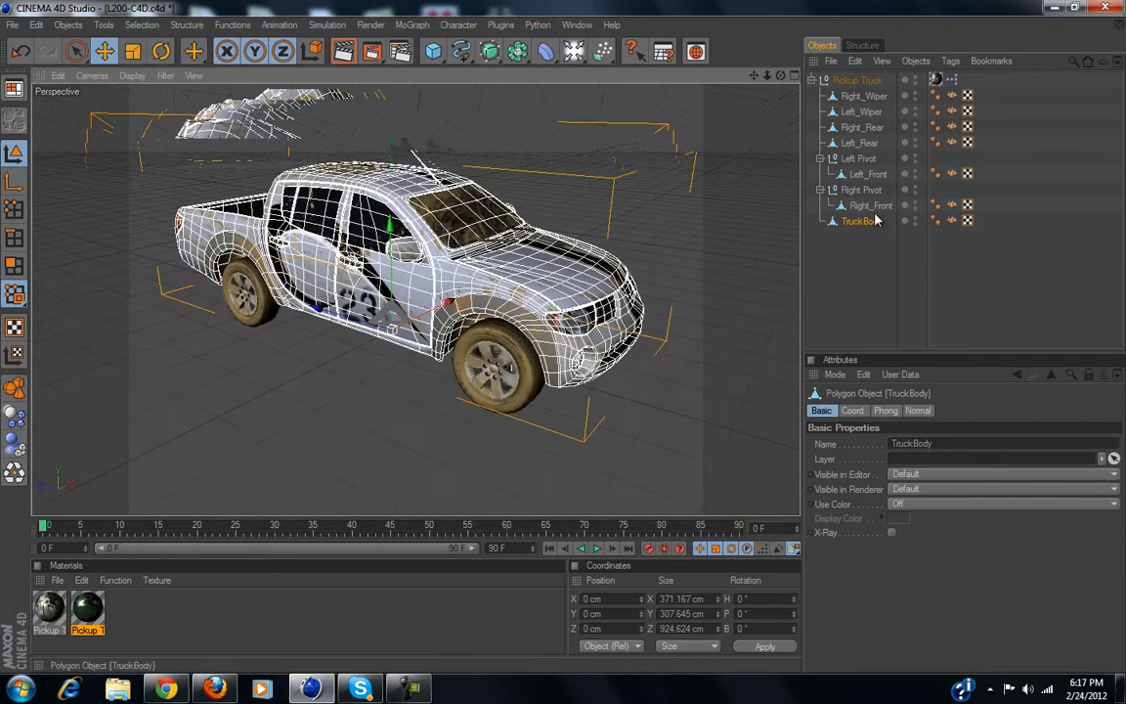
pyautogui.click(865, 194)
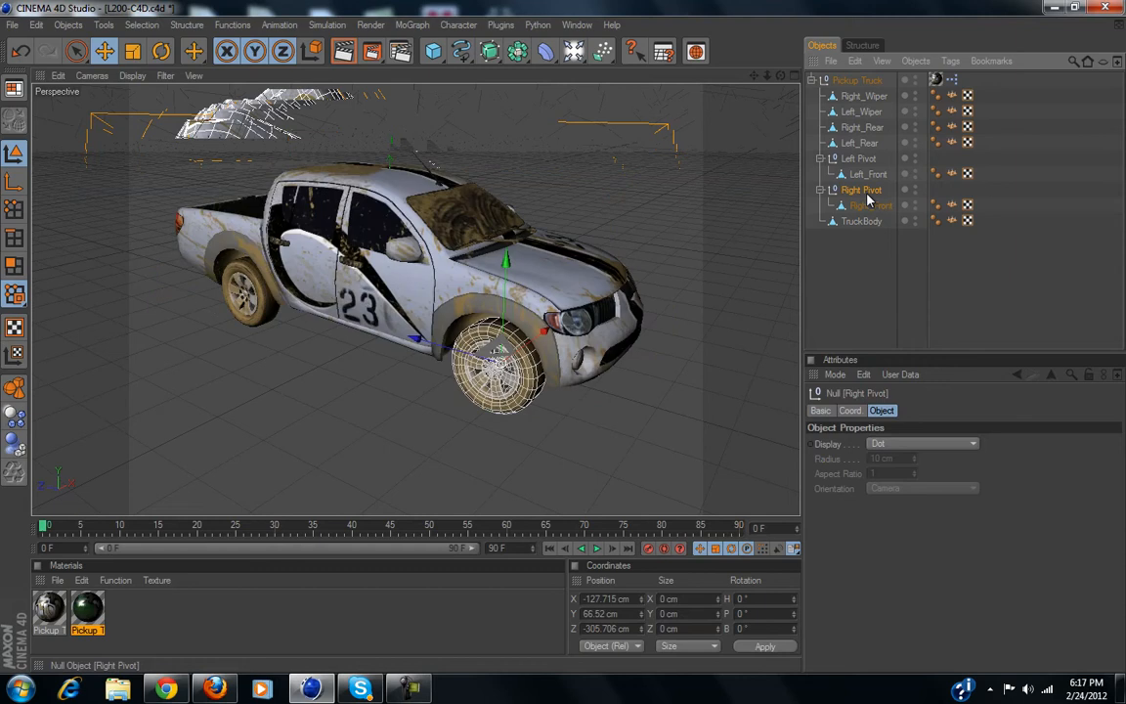
pyautogui.click(862, 222)
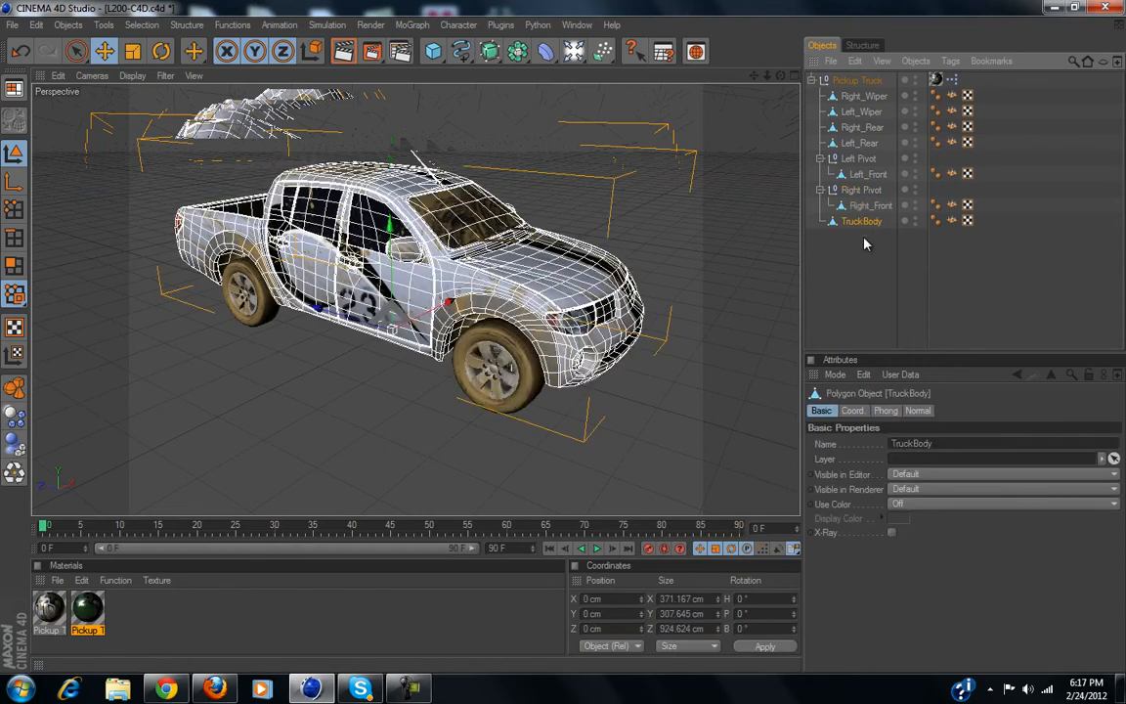
pyautogui.moveTo(862, 221); pyautogui.dragTo(858, 88)
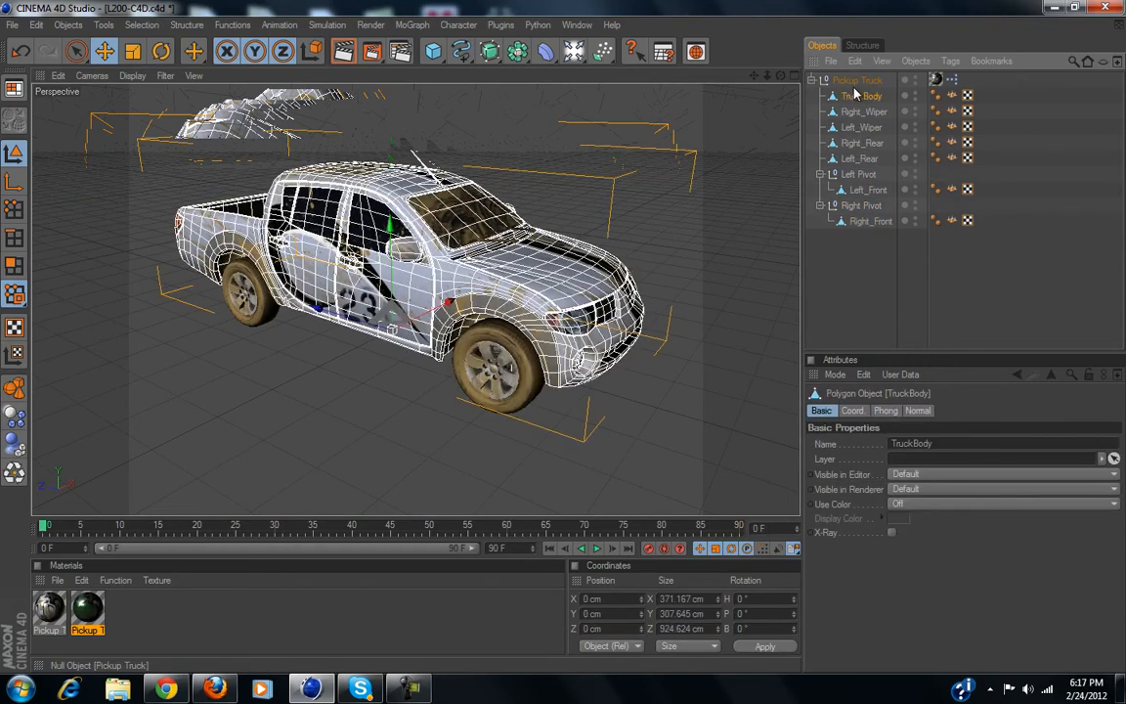
pyautogui.click(864, 112)
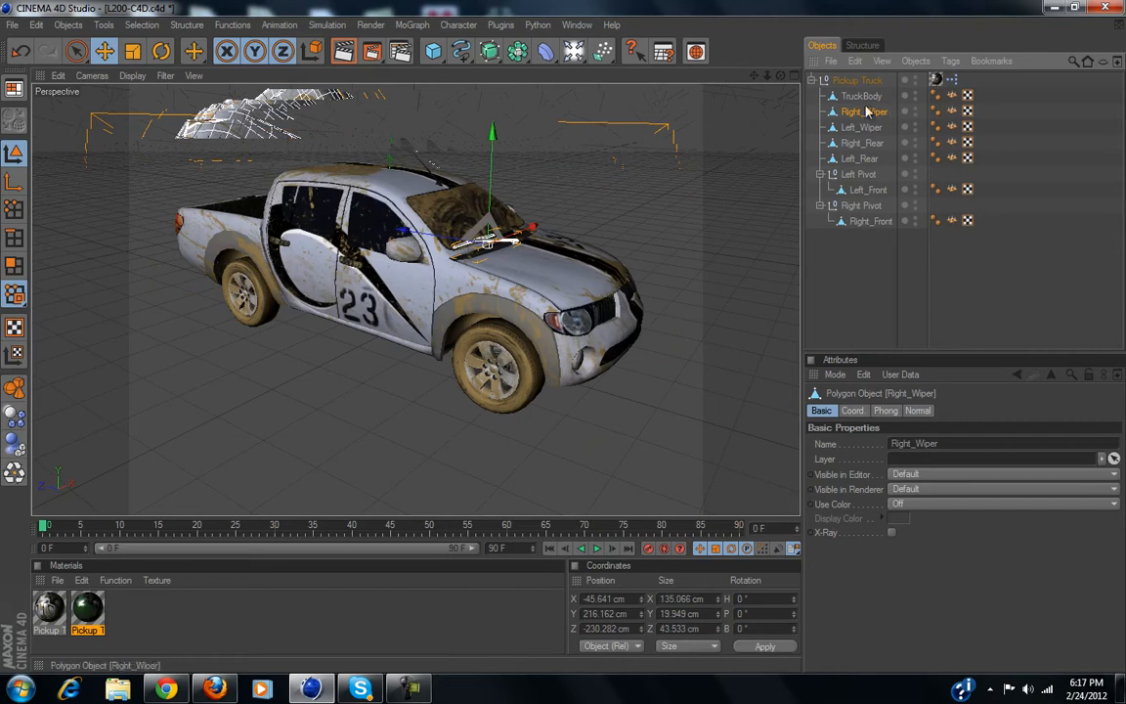
pyautogui.moveTo(864, 113); pyautogui.dragTo(862, 96)
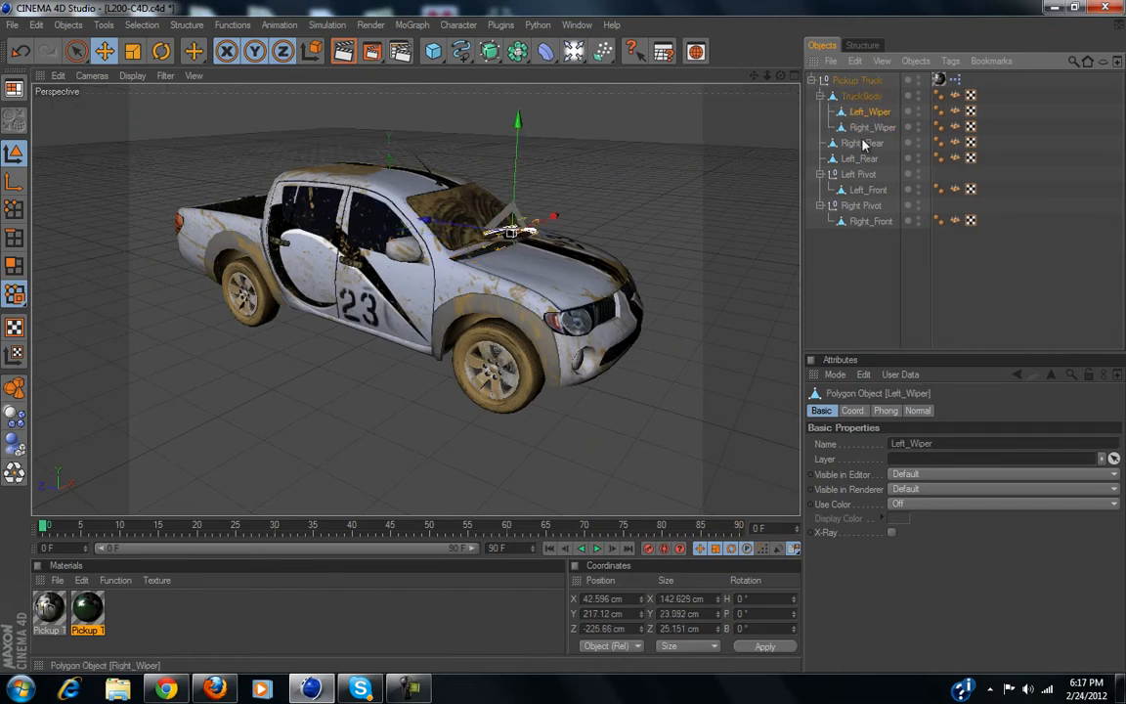
# Inspect the Right_Rear and Left_Rear wheels and the Left Pivot and Right Pivot nulls from several angles, including underneath.
pyautogui.click(859, 145)
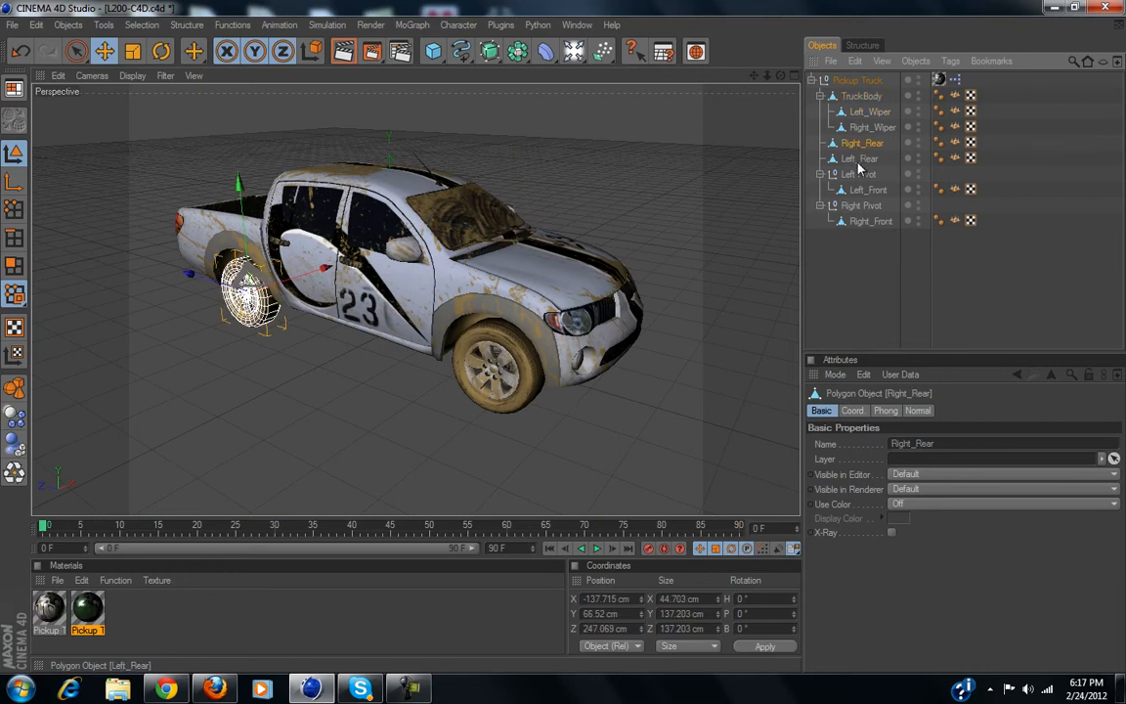
pyautogui.click(859, 158)
pyautogui.click(857, 175)
pyautogui.keyDown('alt'); pyautogui.moveTo(568, 298); pyautogui.dragTo(552, 337); pyautogui.keyUp('alt')
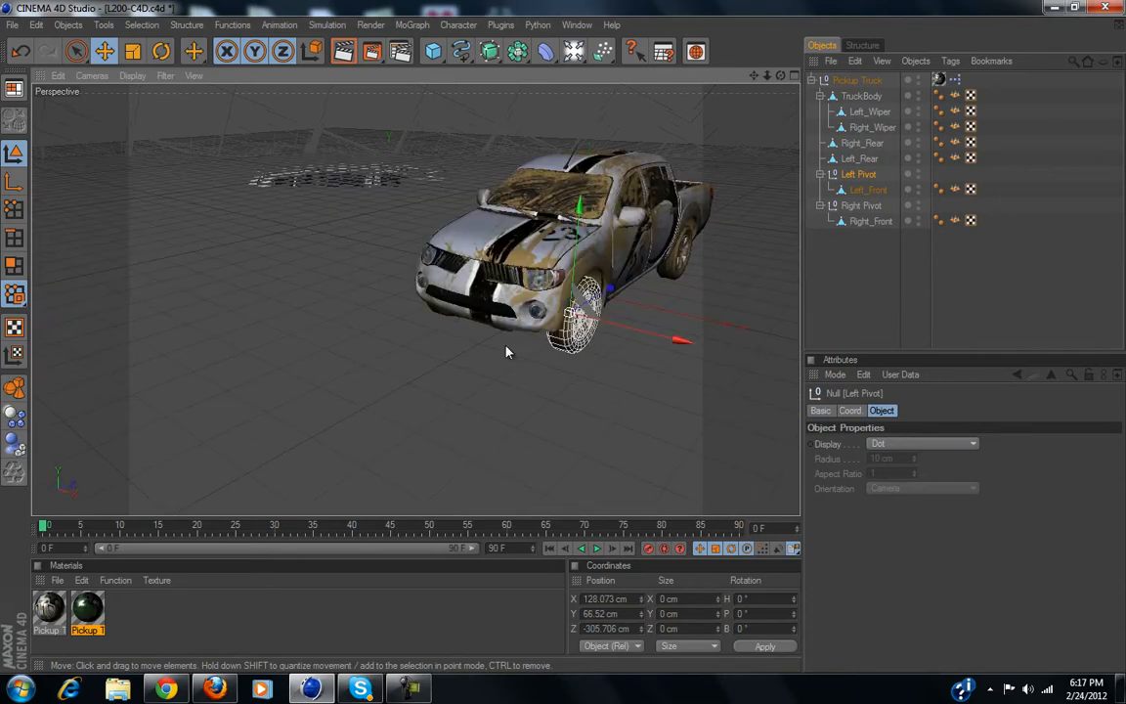
pyautogui.click(860, 144)
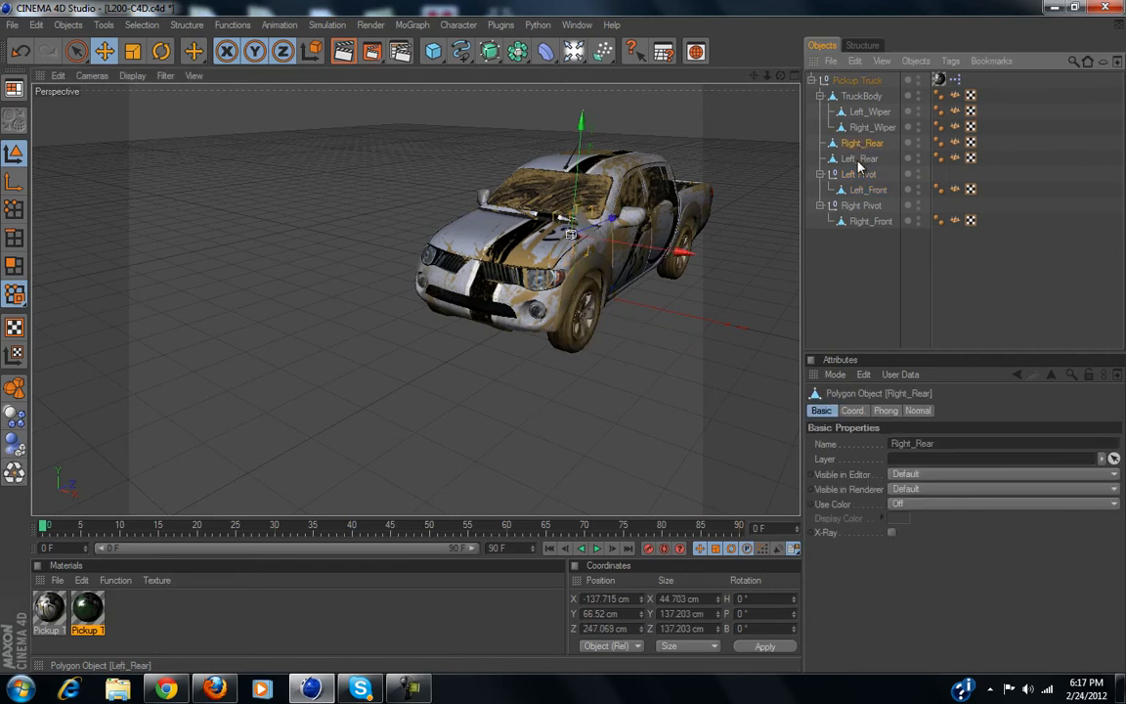
pyautogui.keyDown('alt'); pyautogui.moveTo(617, 253); pyautogui.dragTo(591, 207); pyautogui.keyUp('alt')
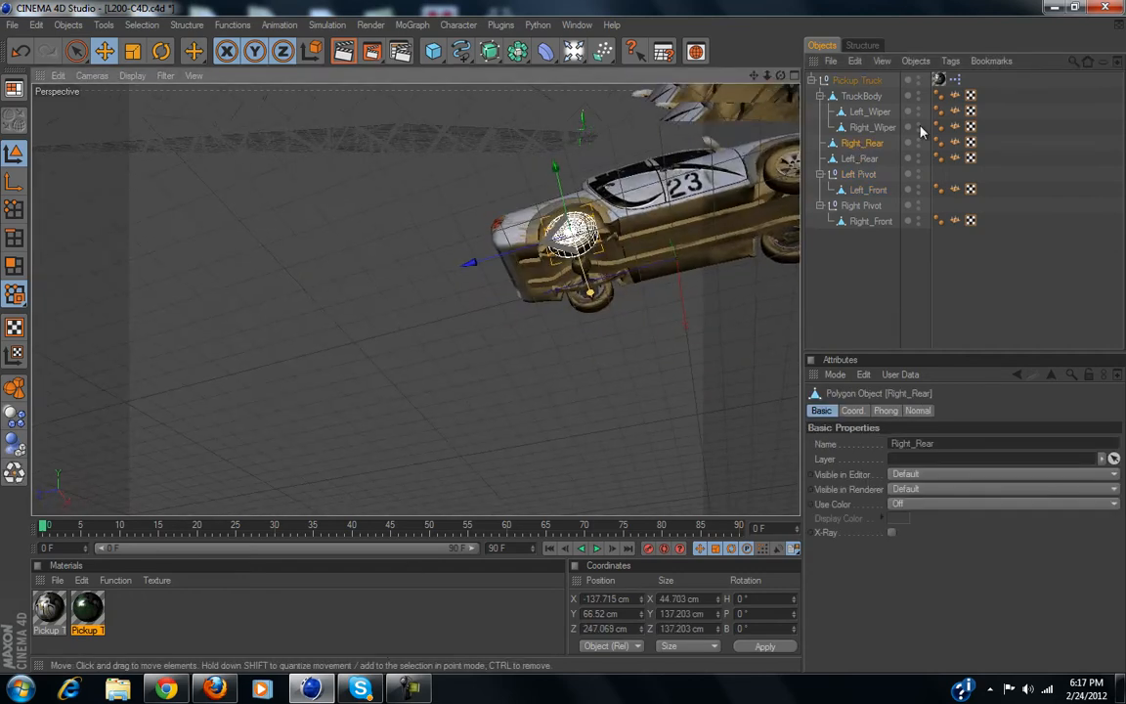
pyautogui.click(859, 159)
pyautogui.keyDown('alt'); pyautogui.moveTo(598, 290); pyautogui.dragTo(640, 295); pyautogui.keyUp('alt')
pyautogui.click(858, 174)
pyautogui.click(860, 207)
pyautogui.keyDown('alt'); pyautogui.moveTo(743, 210); pyautogui.dragTo(586, 389); pyautogui.keyUp('alt')
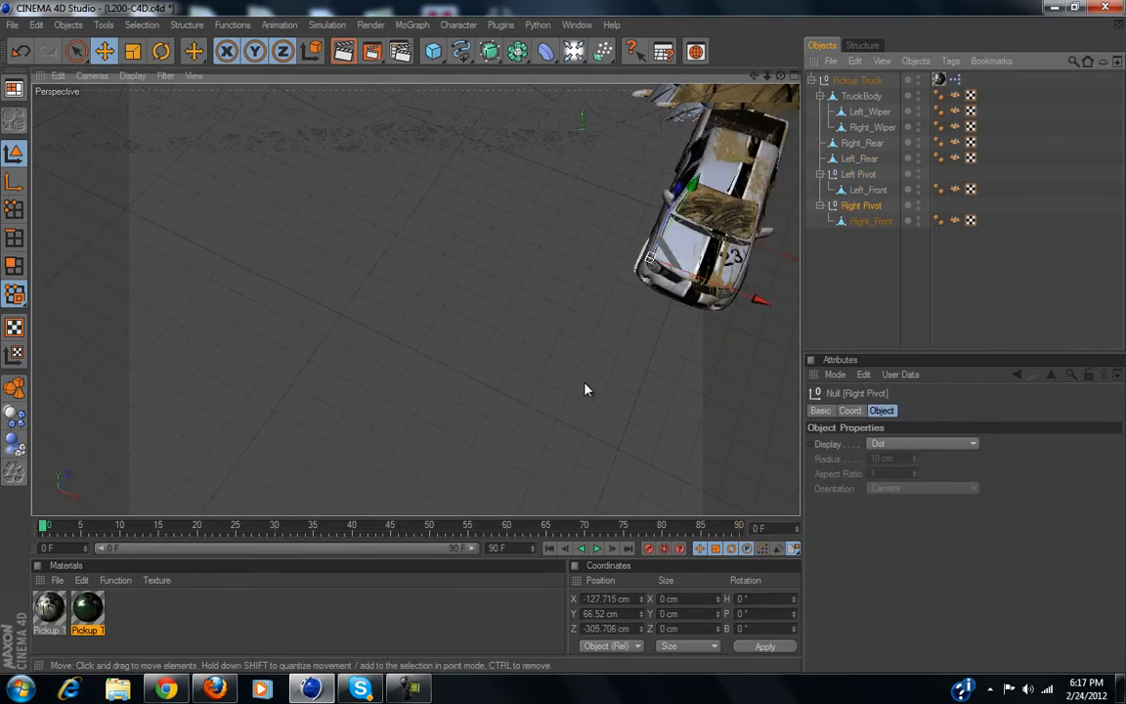
# Examine the Pickup Truck null's XPresso tag and its Steering user data, viewing the truck from above and below.
pyautogui.keyDown('alt'); pyautogui.moveTo(560, 363); pyautogui.dragTo(430, 411, button='middle'); pyautogui.keyUp('alt')
pyautogui.keyDown('alt'); pyautogui.moveTo(560, 364); pyautogui.dragTo(606, 359, button='right'); pyautogui.keyUp('alt')
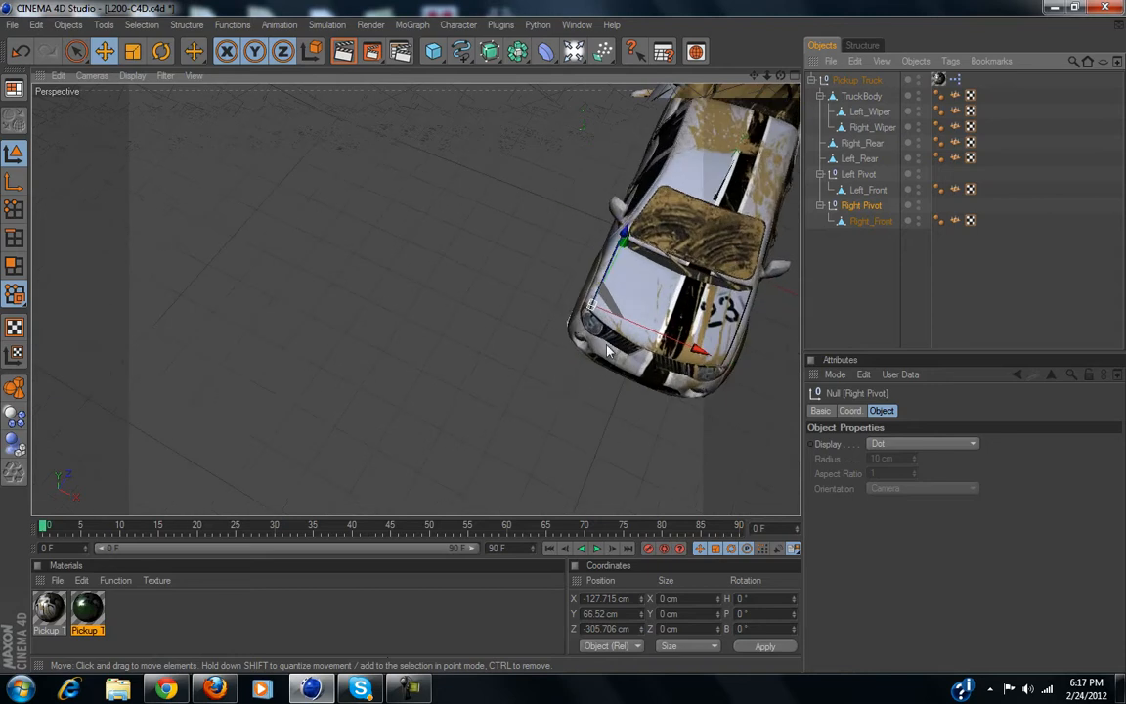
pyautogui.keyDown('alt'); pyautogui.moveTo(607, 359); pyautogui.dragTo(563, 338, button='middle'); pyautogui.keyUp('alt')
pyautogui.click(857, 80)
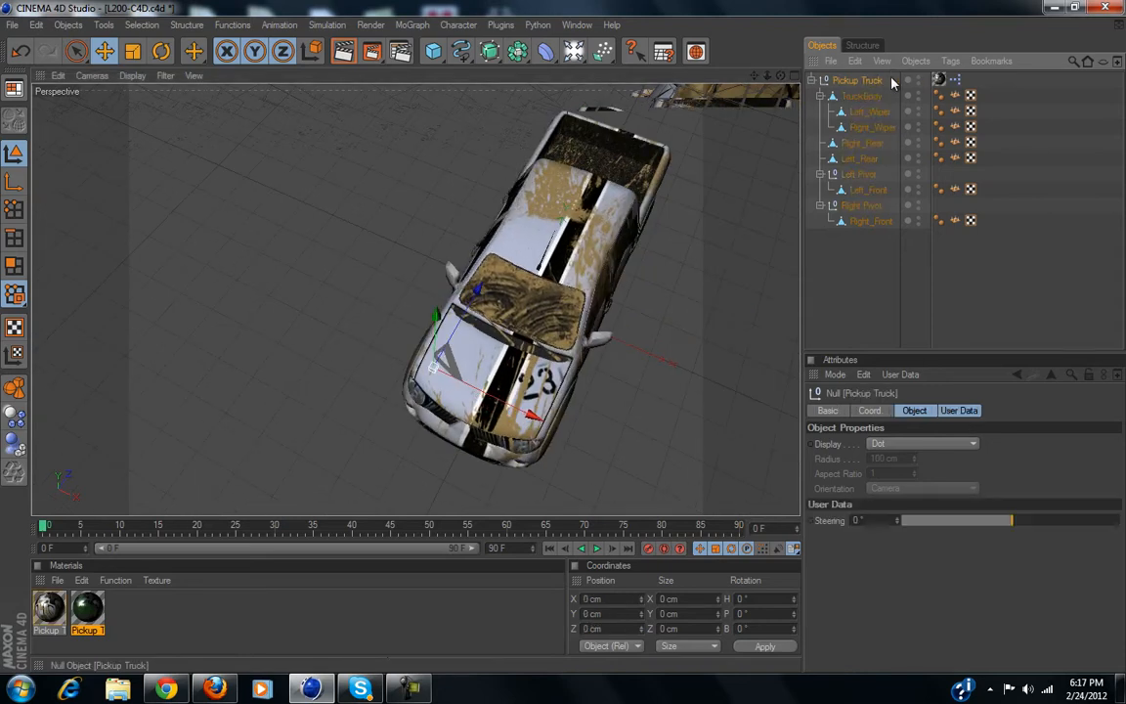
pyautogui.click(957, 80)
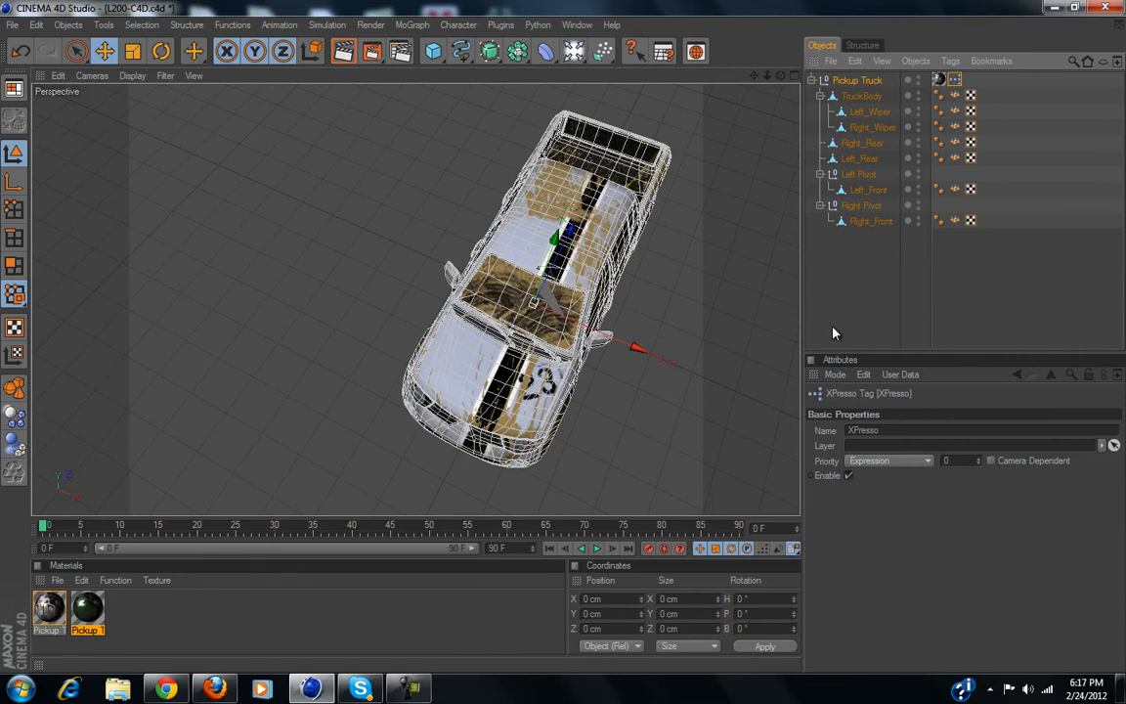
pyautogui.click(849, 81)
pyautogui.keyDown('alt'); pyautogui.moveTo(554, 349); pyautogui.dragTo(704, 285); pyautogui.keyUp('alt')
pyautogui.moveTo(1014, 529); pyautogui.dragTo(1013, 575)
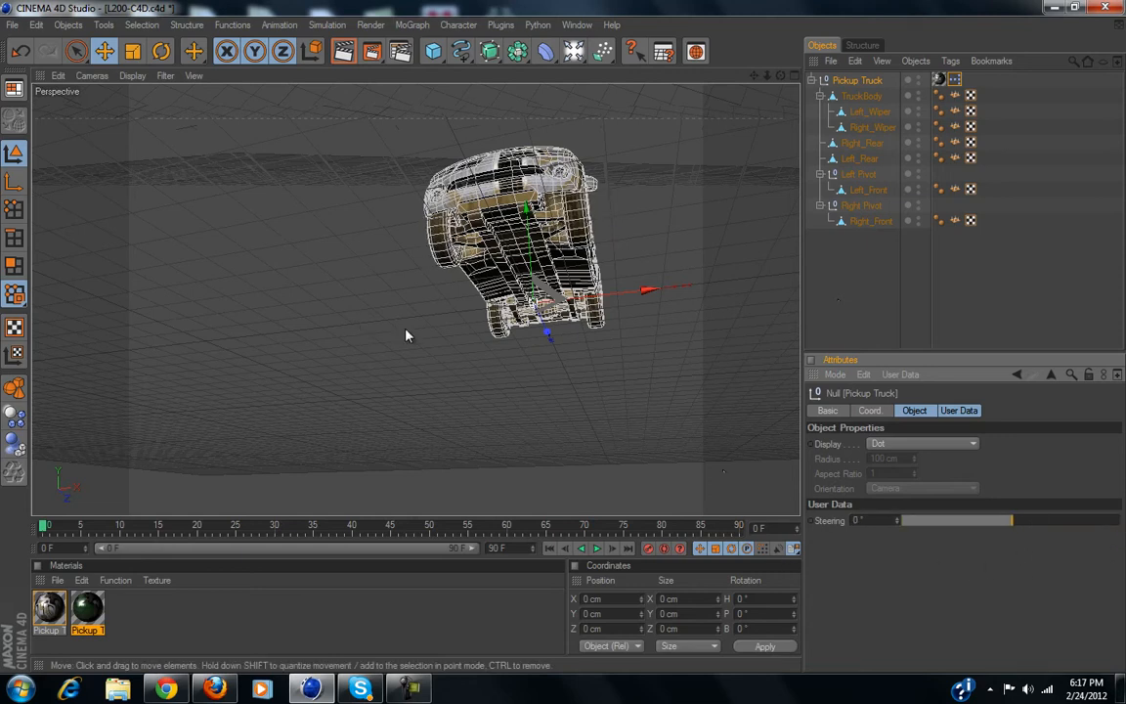
pyautogui.keyDown('alt'); pyautogui.moveTo(382, 331); pyautogui.dragTo(412, 333); pyautogui.keyUp('alt')
pyautogui.scroll(-4, 412, 336)
pyautogui.scroll(6, 413, 335)
pyautogui.scroll(-5, 412, 335)
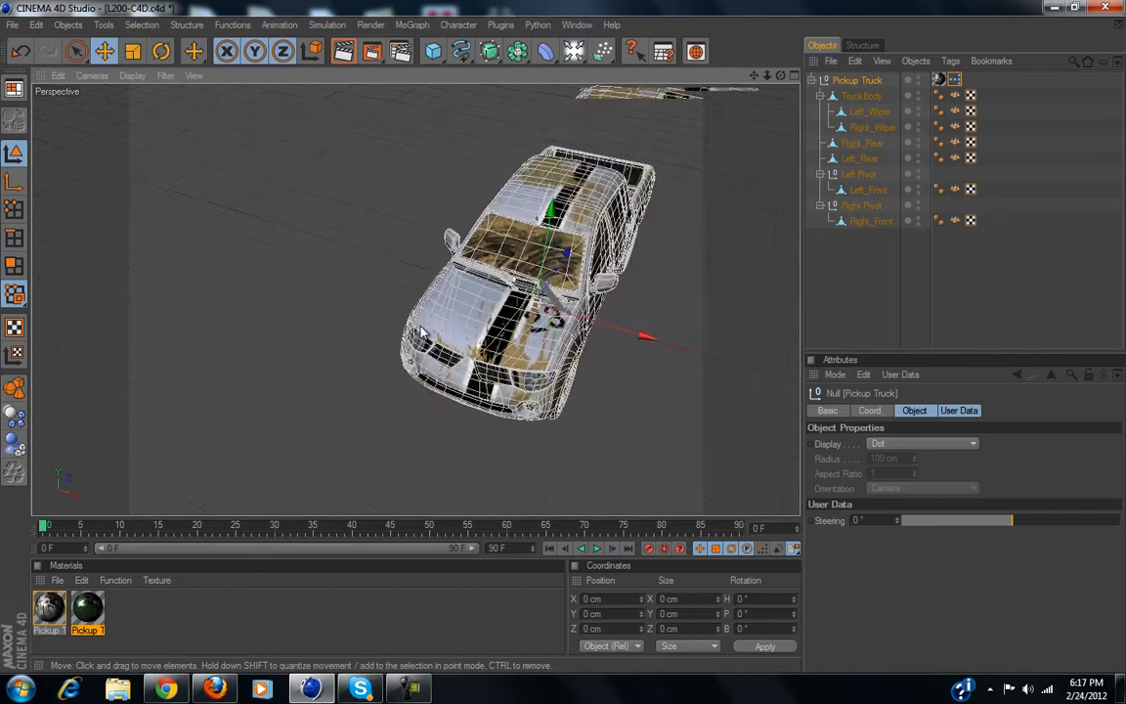
# Add a cube and move it along the X axis away from the truck to about -1291 cm.
pyautogui.click(433, 51)
pyautogui.scroll(-1, 381, 391)
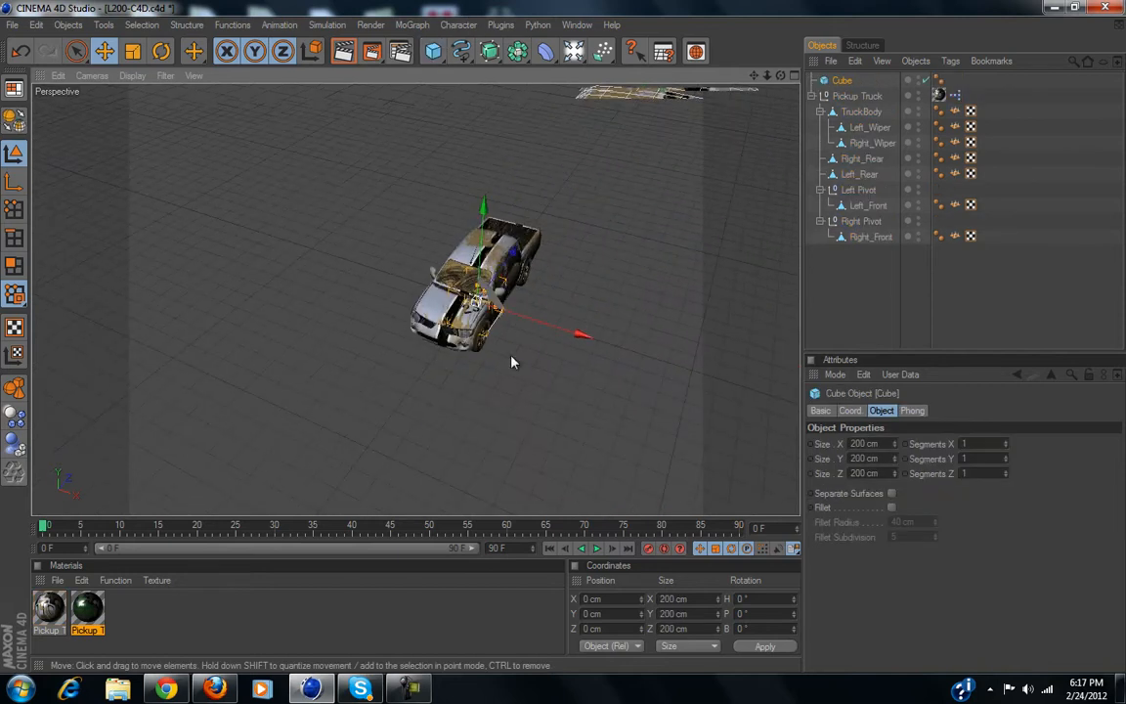
pyautogui.moveTo(538, 328); pyautogui.dragTo(558, 339)
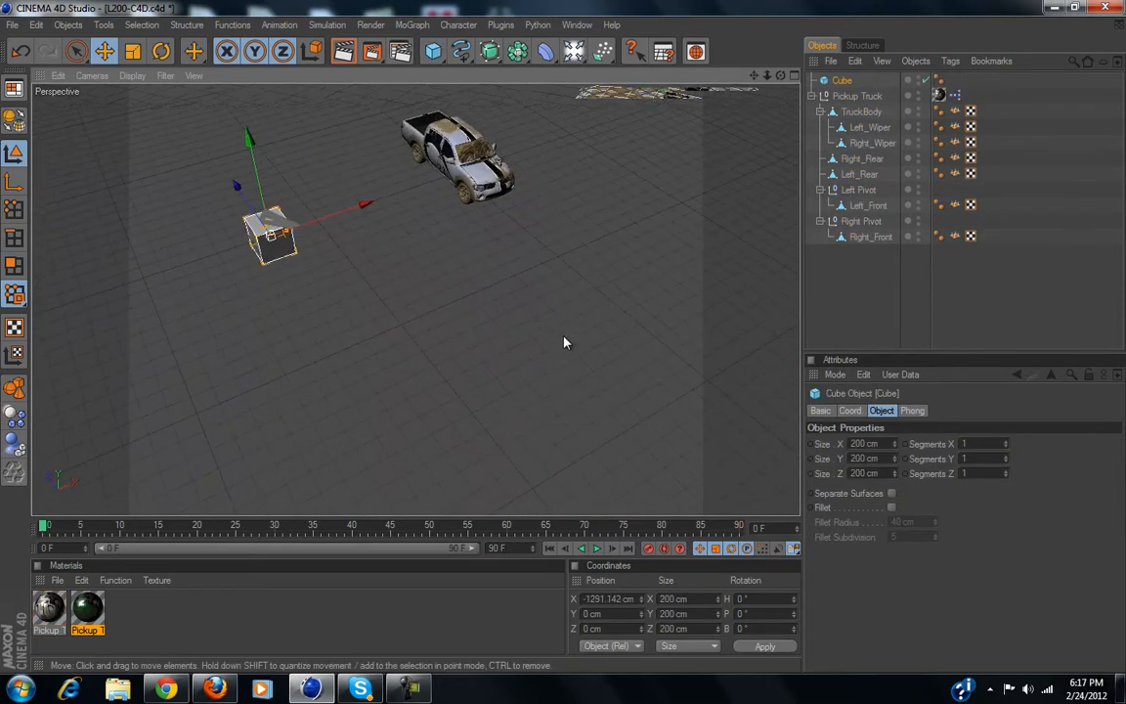
pyautogui.keyDown('alt'); pyautogui.moveTo(453, 327); pyautogui.dragTo(459, 334, button='middle'); pyautogui.keyUp('alt')
pyautogui.scroll(5, 455, 377)
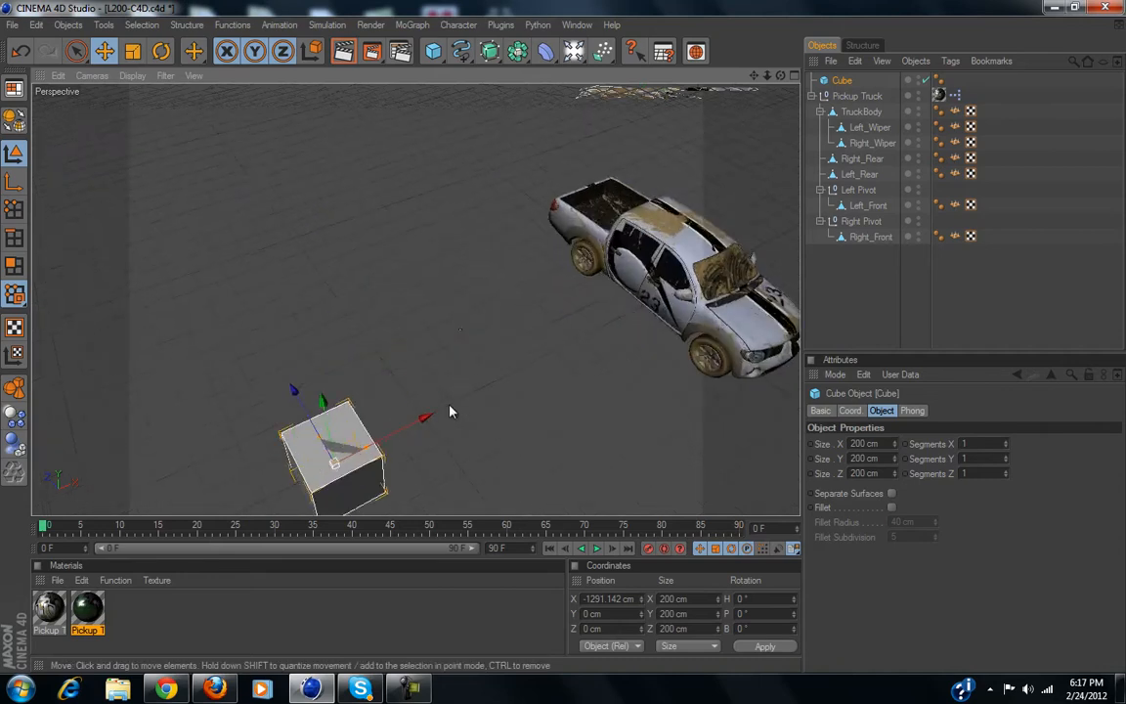
pyautogui.keyDown('alt'); pyautogui.moveTo(452, 416); pyautogui.dragTo(452, 396, button='middle'); pyautogui.keyUp('alt')
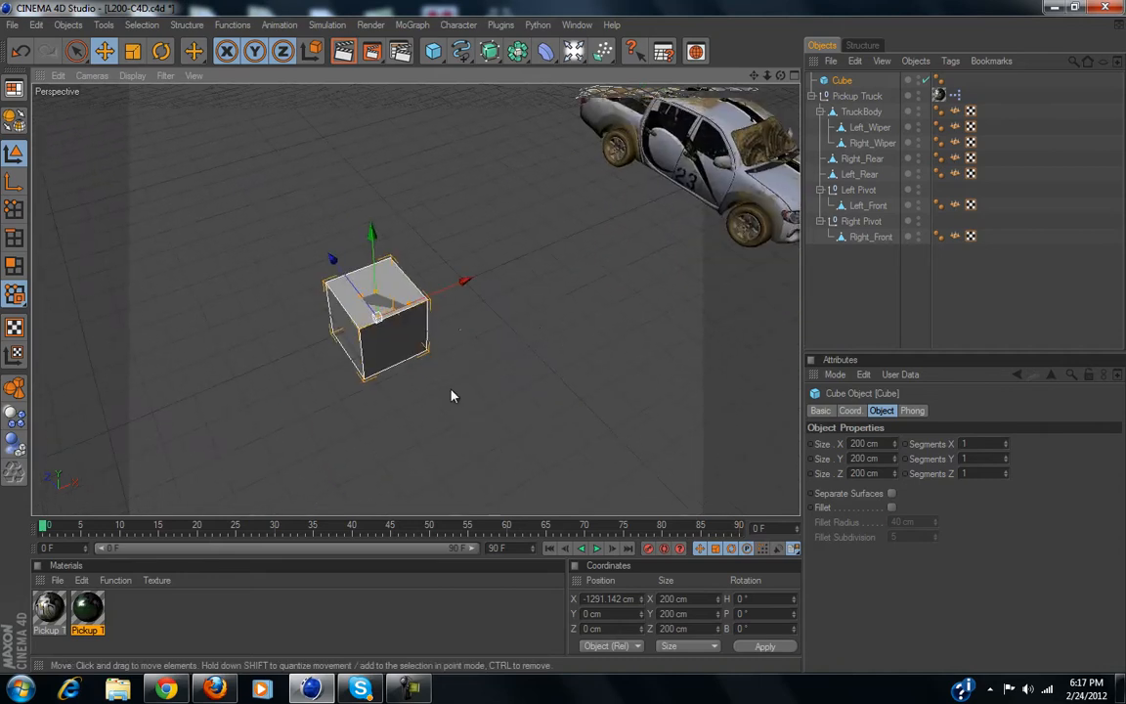
# Collapse the Pickup Truck hierarchy, add a second cube and move it along X to about -666 cm.
pyautogui.click(812, 96)
pyautogui.click(433, 51)
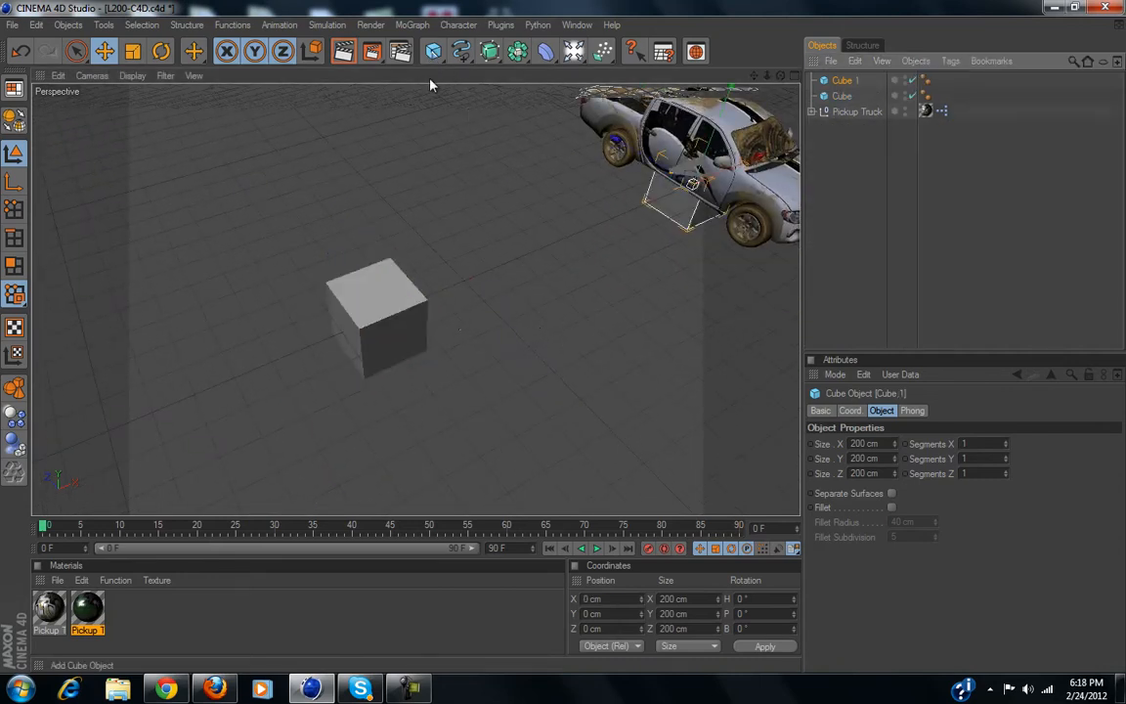
pyautogui.moveTo(765, 166); pyautogui.dragTo(549, 349)
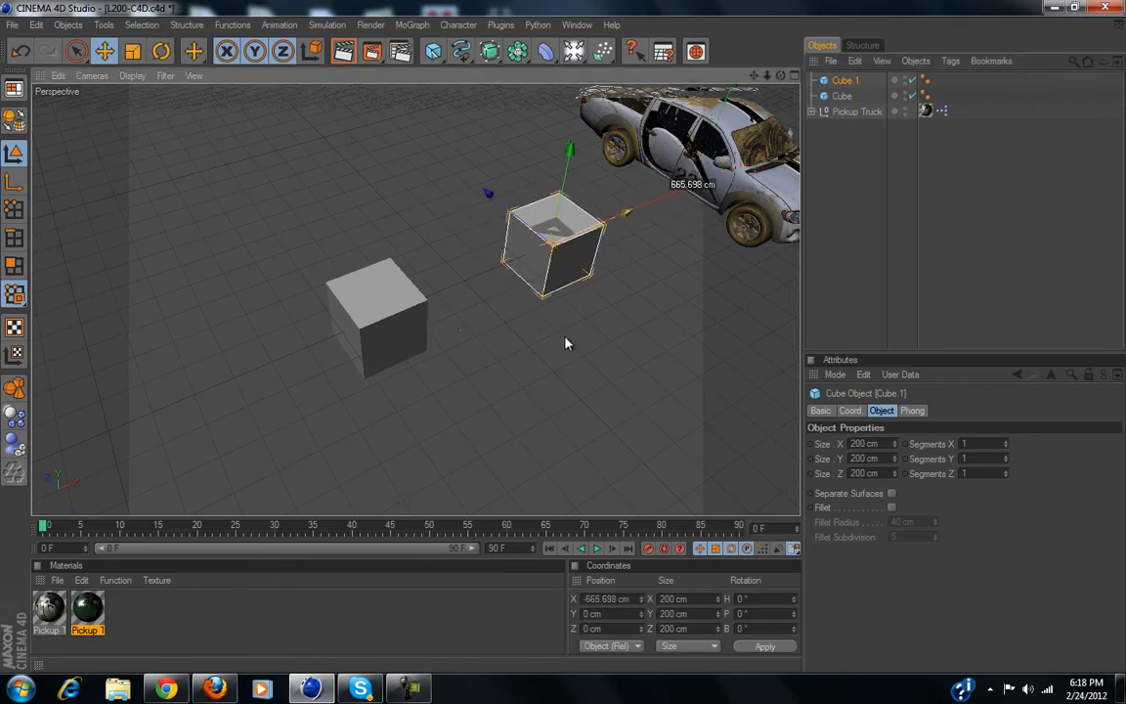
pyautogui.keyDown('alt'); pyautogui.moveTo(518, 271); pyautogui.dragTo(349, 221); pyautogui.keyUp('alt')
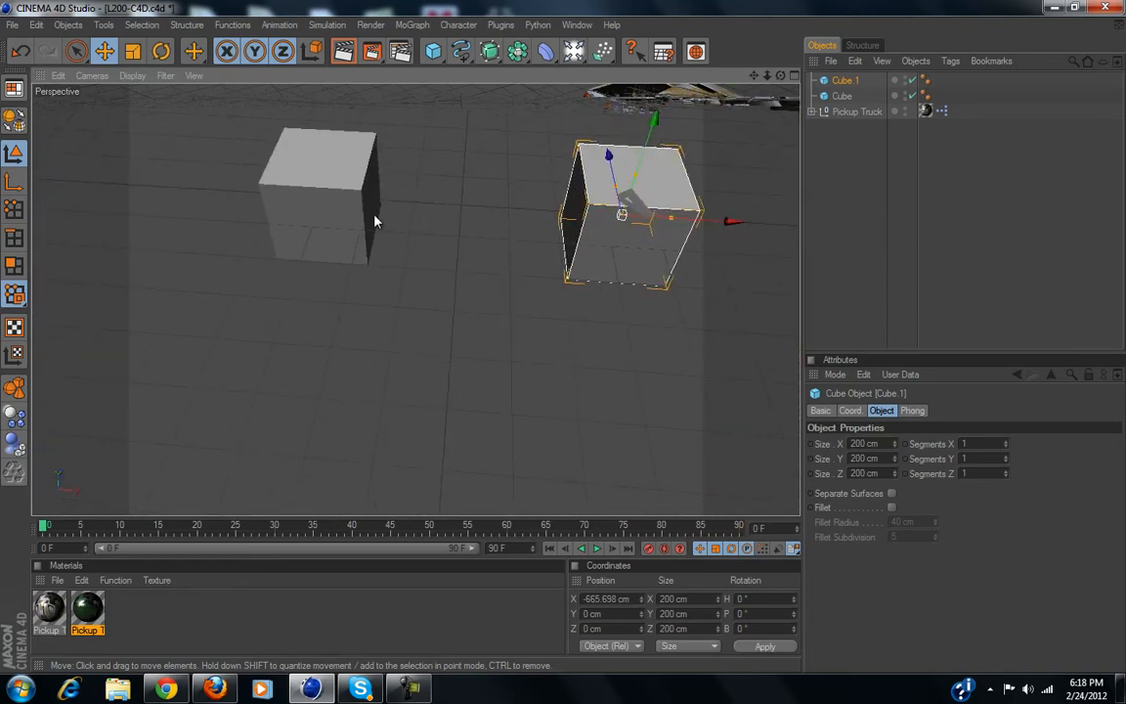
pyautogui.keyDown('alt'); pyautogui.moveTo(433, 281); pyautogui.dragTo(431, 271); pyautogui.keyUp('alt')
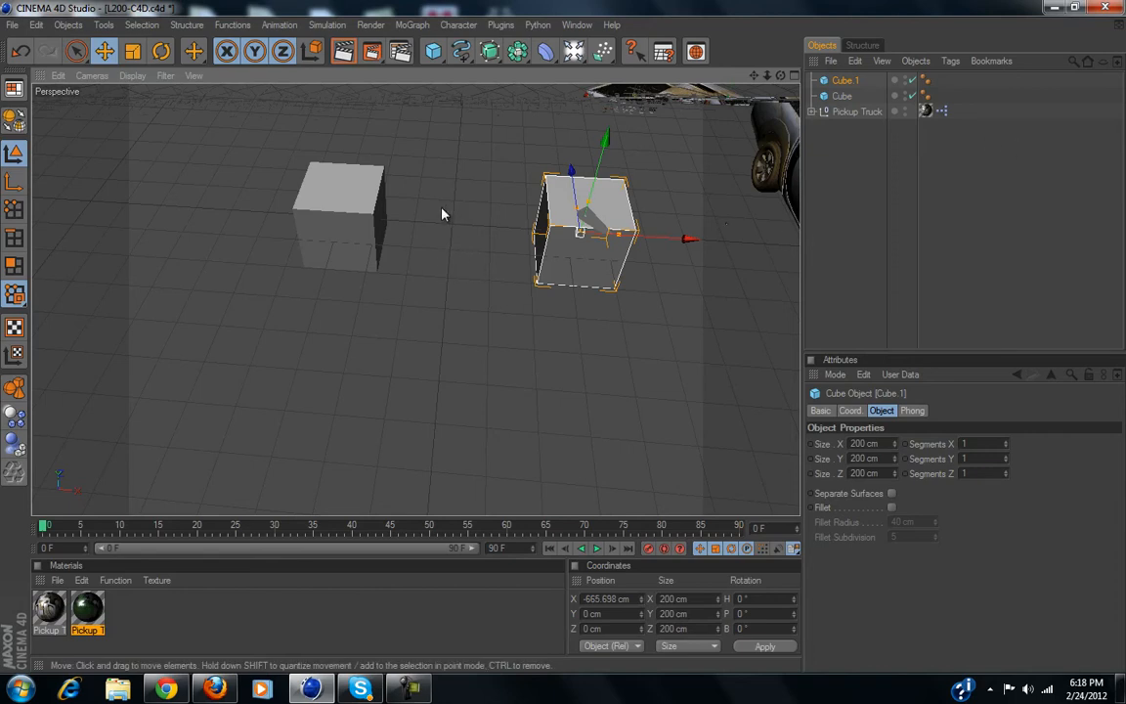
# Create a null object and attach an XPresso tag to it, closing the XPresso Editor.
pyautogui.hotkey('alt', 'n')
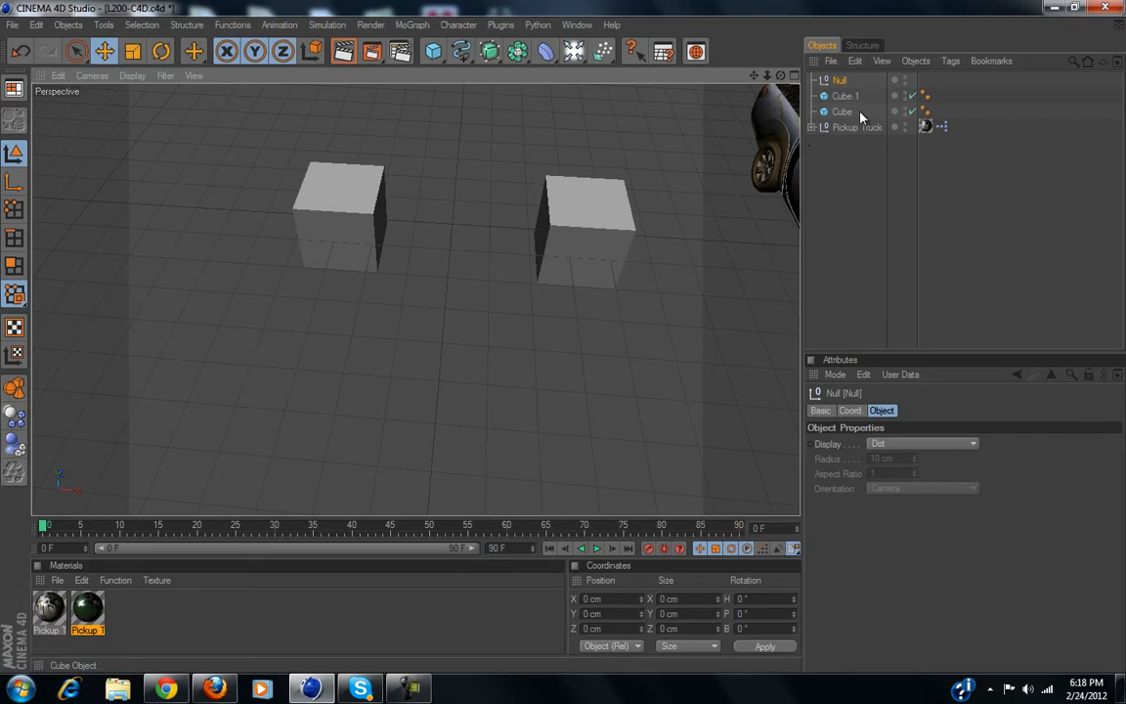
pyautogui.rightClick(844, 86)
pyautogui.moveTo(885, 92)
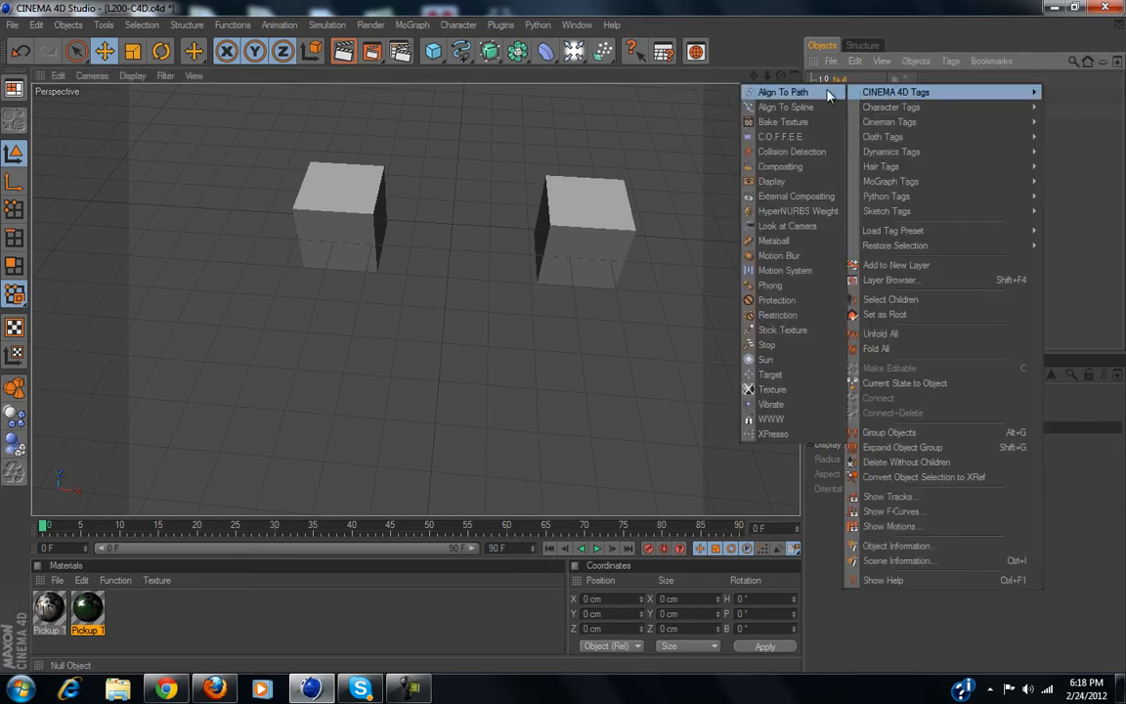
pyautogui.click(774, 434)
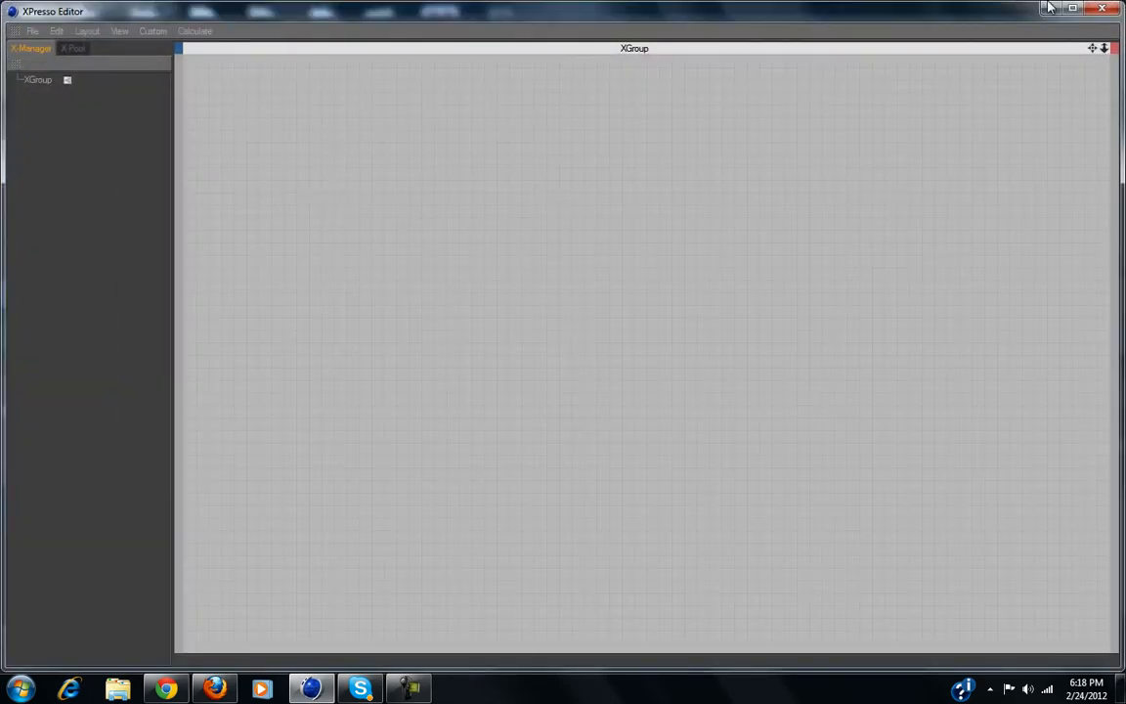
pyautogui.click(1102, 9)
# Add a user data entry named "steer bloc" to the Null object.
pyautogui.click(842, 83)
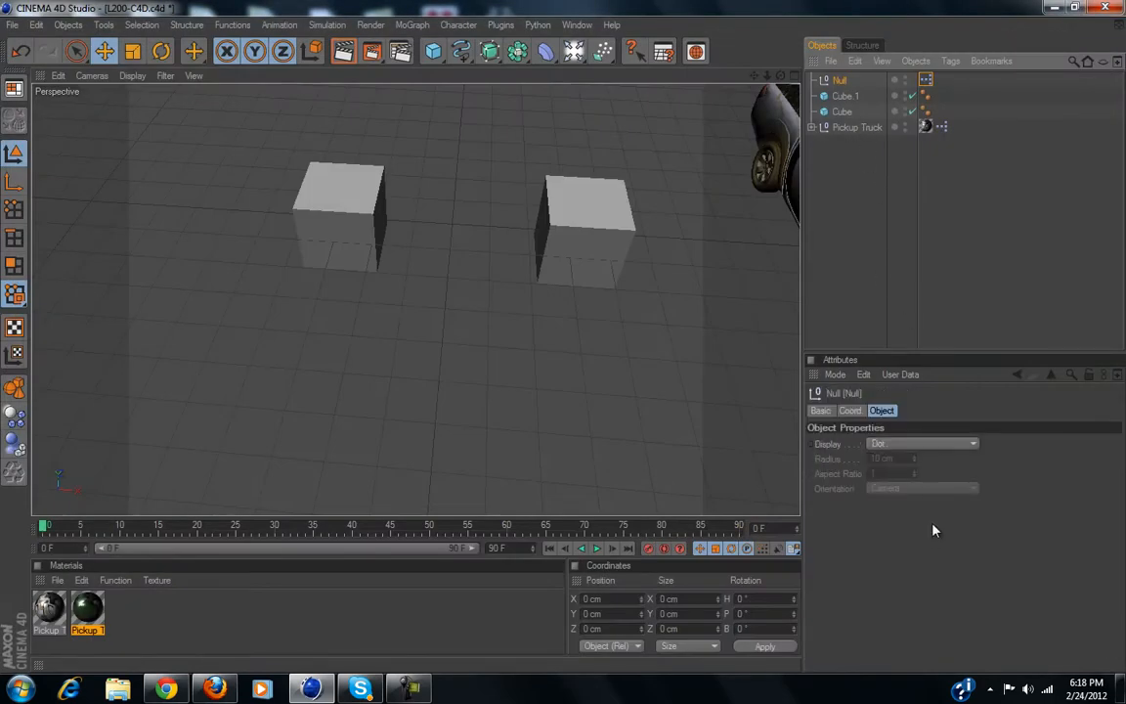
pyautogui.click(864, 374)
pyautogui.moveTo(900, 374)
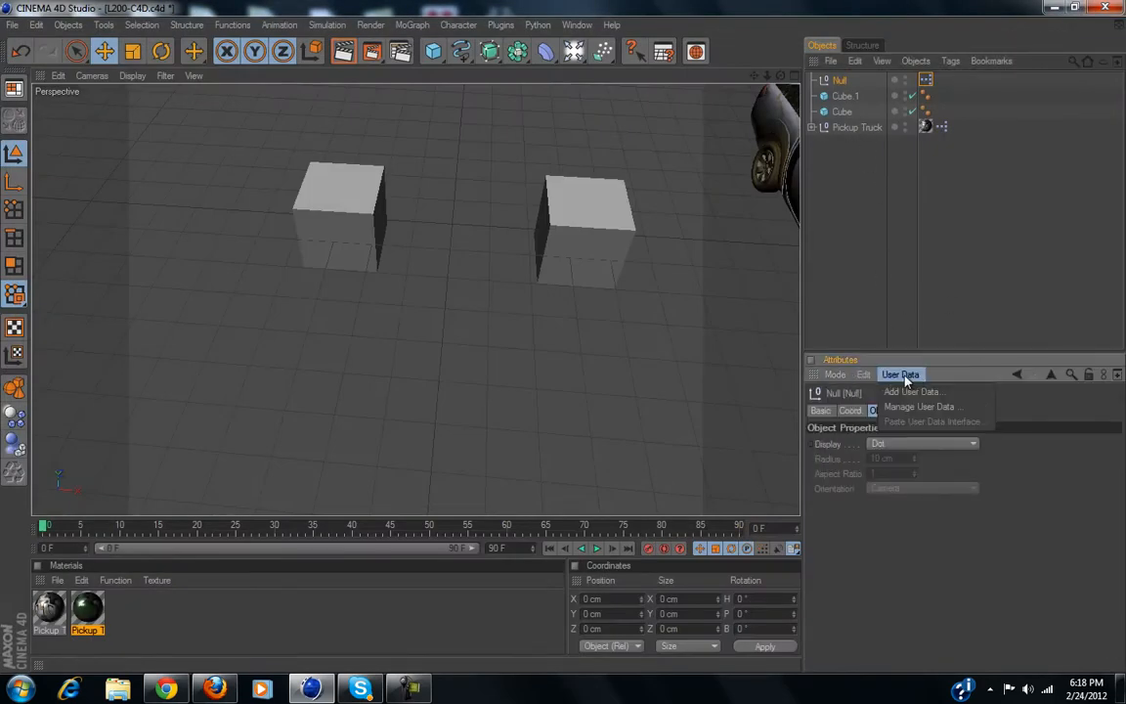
pyautogui.click(917, 393)
pyautogui.moveTo(714, 171); pyautogui.dragTo(584, 180)
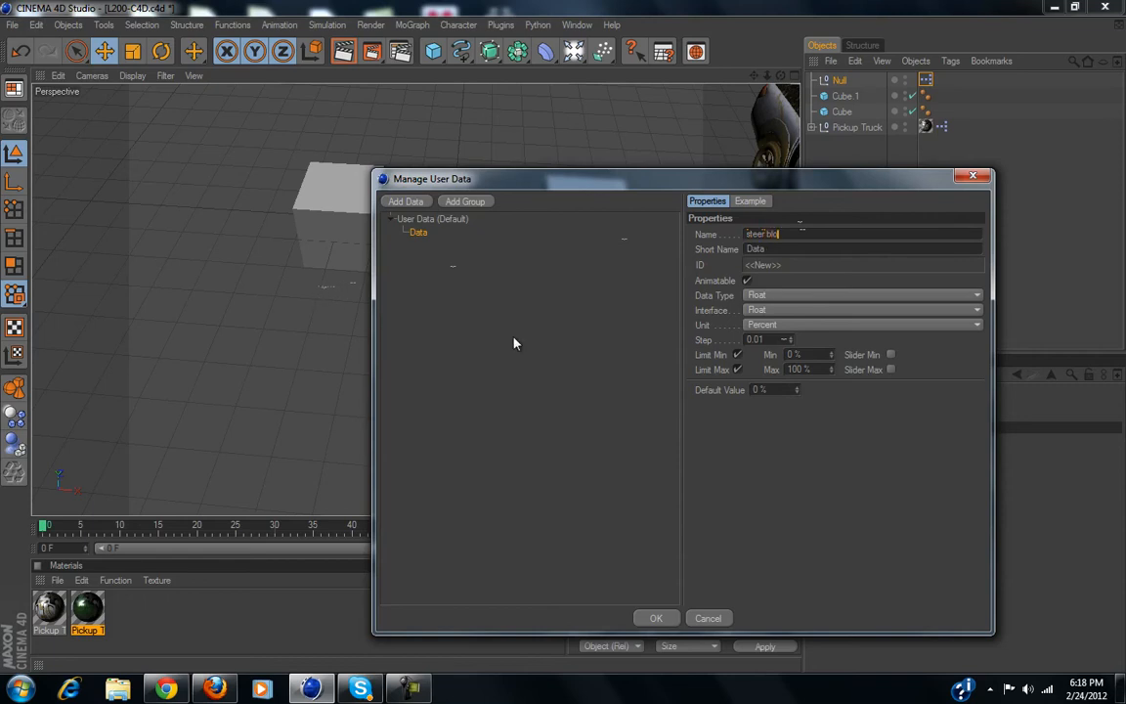
pyautogui.press('Tab')
pyautogui.moveTo(544, 184); pyautogui.dragTo(459, 215)
# Set the steer bloc entry's unit to Degree and its interface to Float Slider.
pyautogui.click(624, 368)
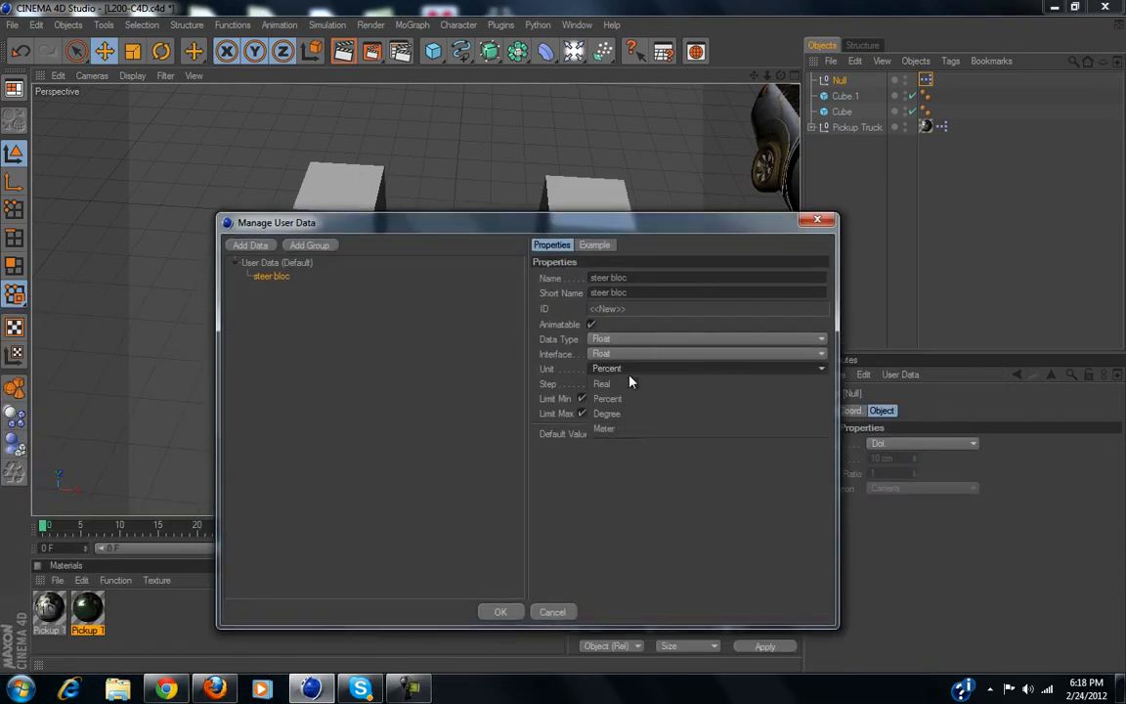
pyautogui.click(671, 414)
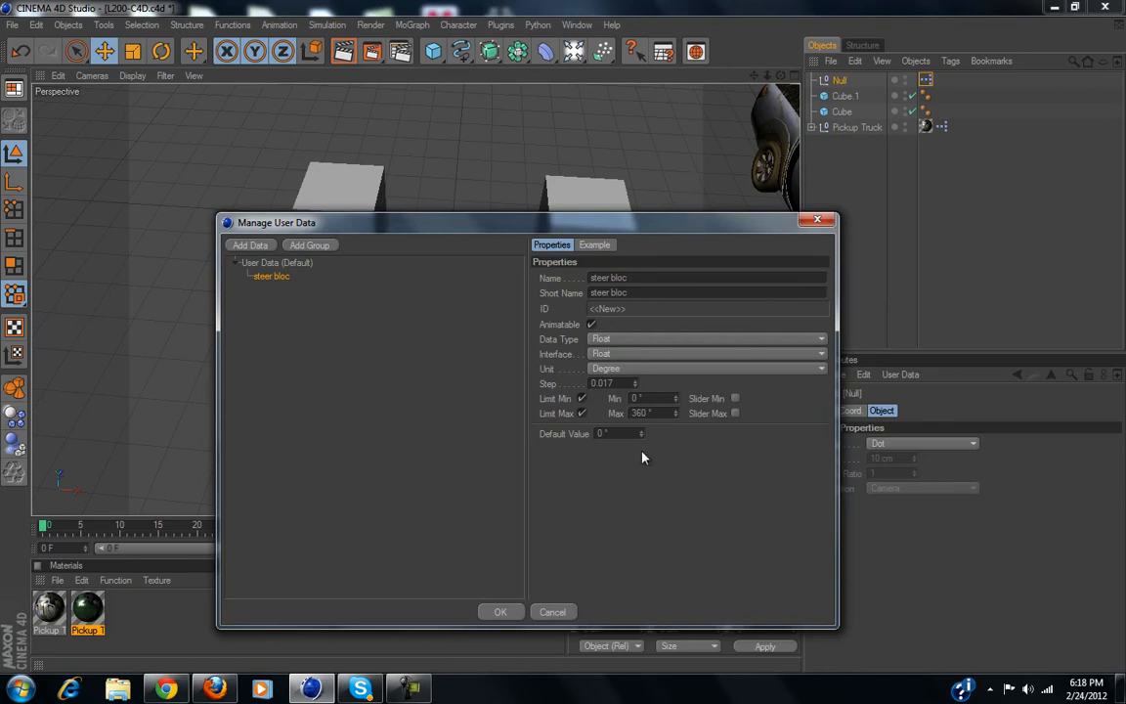
pyautogui.write('0')
pyautogui.click(709, 355)
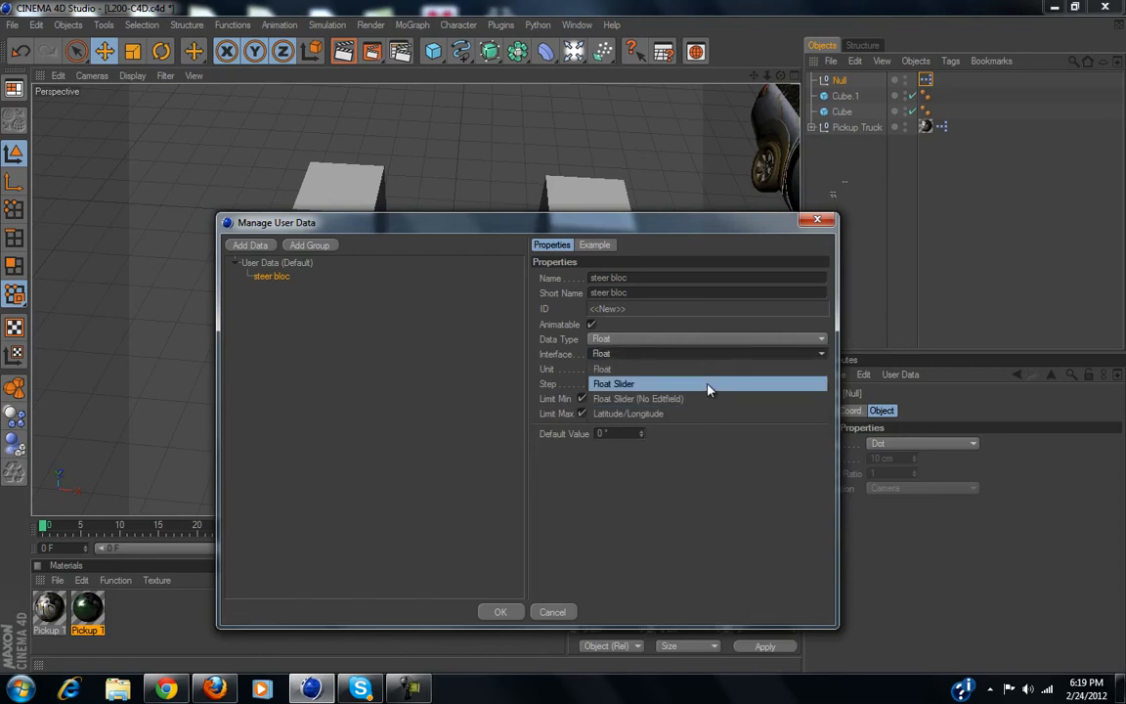
pyautogui.click(709, 385)
# Try out the steer bloc default value slider while varying the step size.
pyautogui.moveTo(653, 436); pyautogui.dragTo(770, 459)
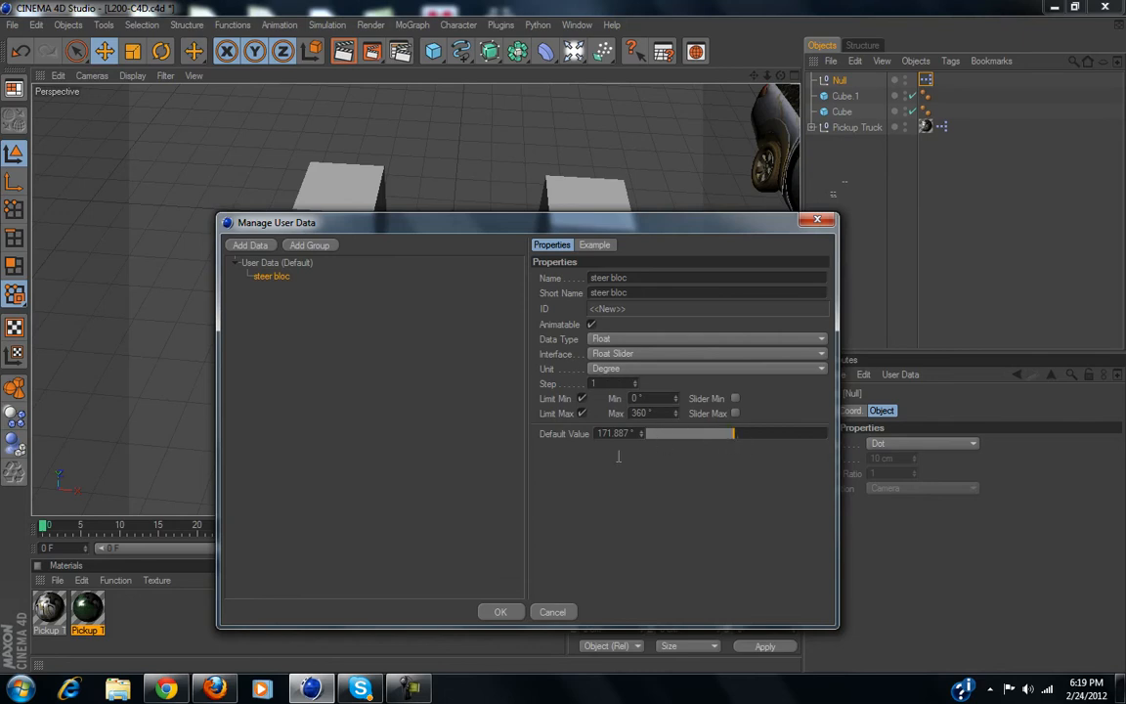
pyautogui.moveTo(647, 228); pyautogui.dragTo(620, 231)
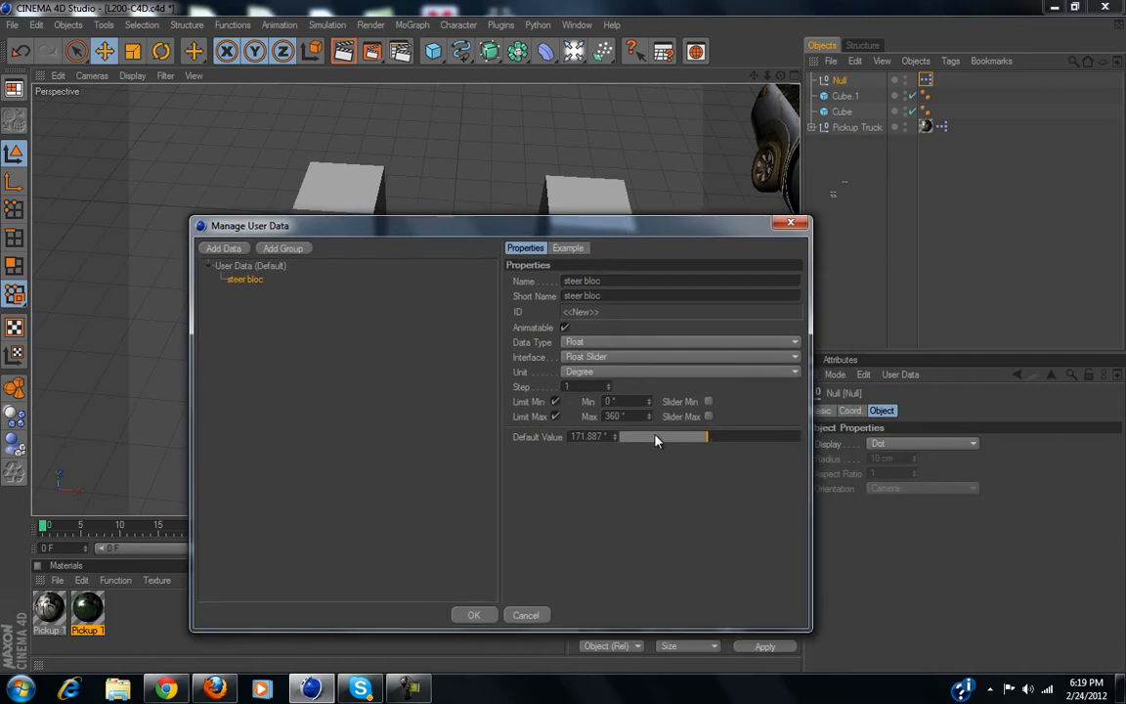
pyautogui.moveTo(704, 445); pyautogui.dragTo(754, 448)
pyautogui.click(587, 388)
pyautogui.moveTo(788, 441); pyautogui.dragTo(818, 480)
pyautogui.moveTo(607, 390); pyautogui.dragTo(609, 387)
pyautogui.moveTo(638, 440)
pyautogui.mouseDown()
pyautogui.moveTo(673, 444)
pyautogui.moveTo(642, 439)
pyautogui.mouseUp()
pyautogui.moveTo(608, 384); pyautogui.dragTo(608, 383)
pyautogui.moveTo(630, 437); pyautogui.dragTo(724, 432)
# Set the steer bloc step to 0 and its default value to 0°.
pyautogui.moveTo(599, 386); pyautogui.dragTo(375, 427)
pyautogui.write('0')
pyautogui.moveTo(623, 438)
pyautogui.mouseDown()
pyautogui.moveTo(819, 439)
pyautogui.moveTo(819, 452)
pyautogui.moveTo(730, 498)
pyautogui.moveTo(761, 514)
pyautogui.moveTo(727, 536)
pyautogui.moveTo(716, 560)
pyautogui.mouseUp()
pyautogui.moveTo(609, 437); pyautogui.dragTo(487, 441)
pyautogui.write('0')
# Limit the steer bloc range to a maximum of 30° and a minimum of -30°.
pyautogui.click(623, 400)
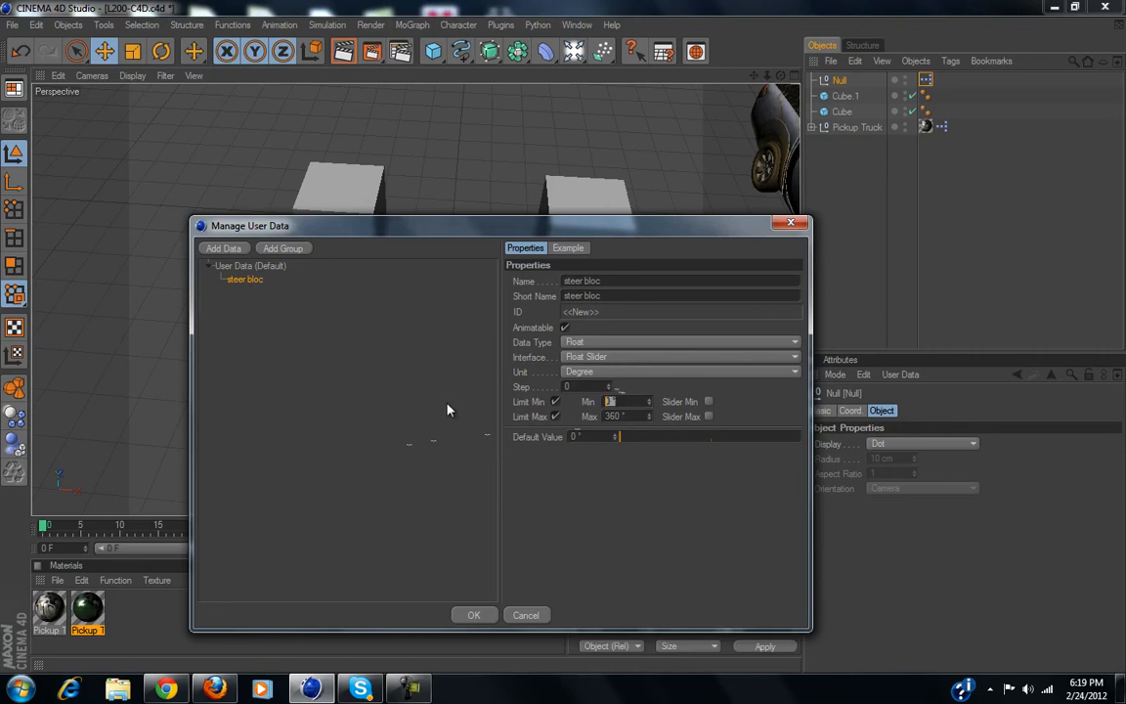
pyautogui.press('Tab')
pyautogui.write('30')
pyautogui.moveTo(653, 437); pyautogui.dragTo(710, 443)
pyautogui.moveTo(629, 402); pyautogui.dragTo(379, 439)
pyautogui.write('-3')
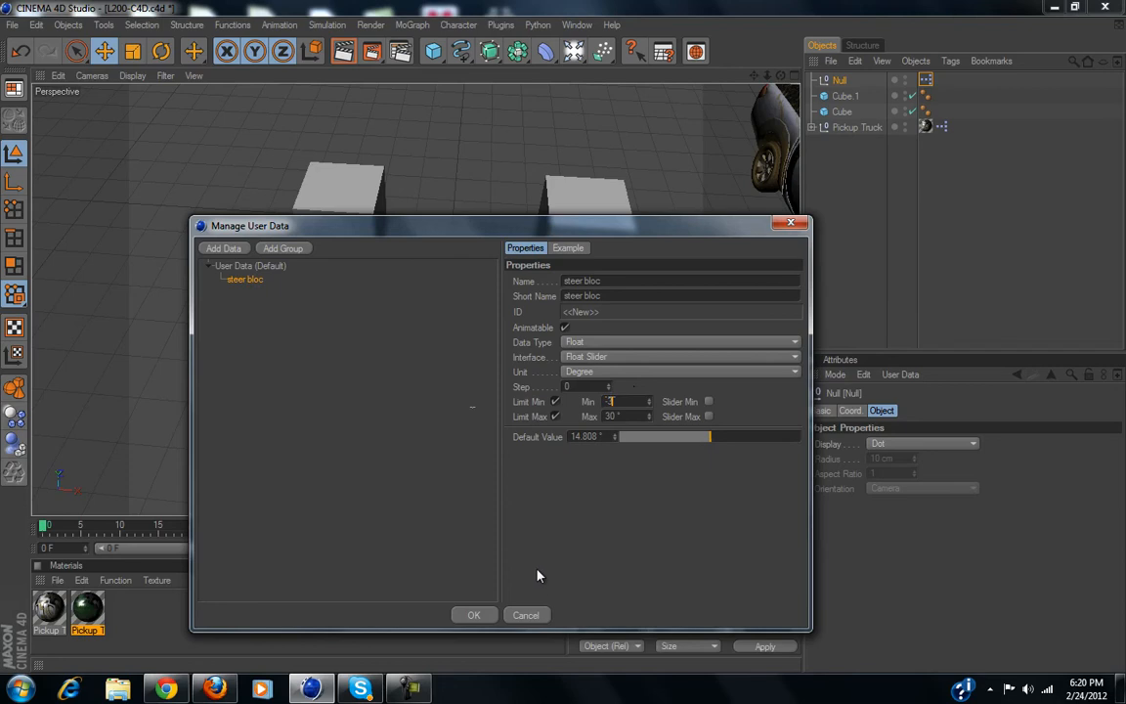
pyautogui.write('0')
pyautogui.press('Return')
# Reset the steer bloc default value to 0° and accept the user data settings.
pyautogui.doubleClick(587, 436)
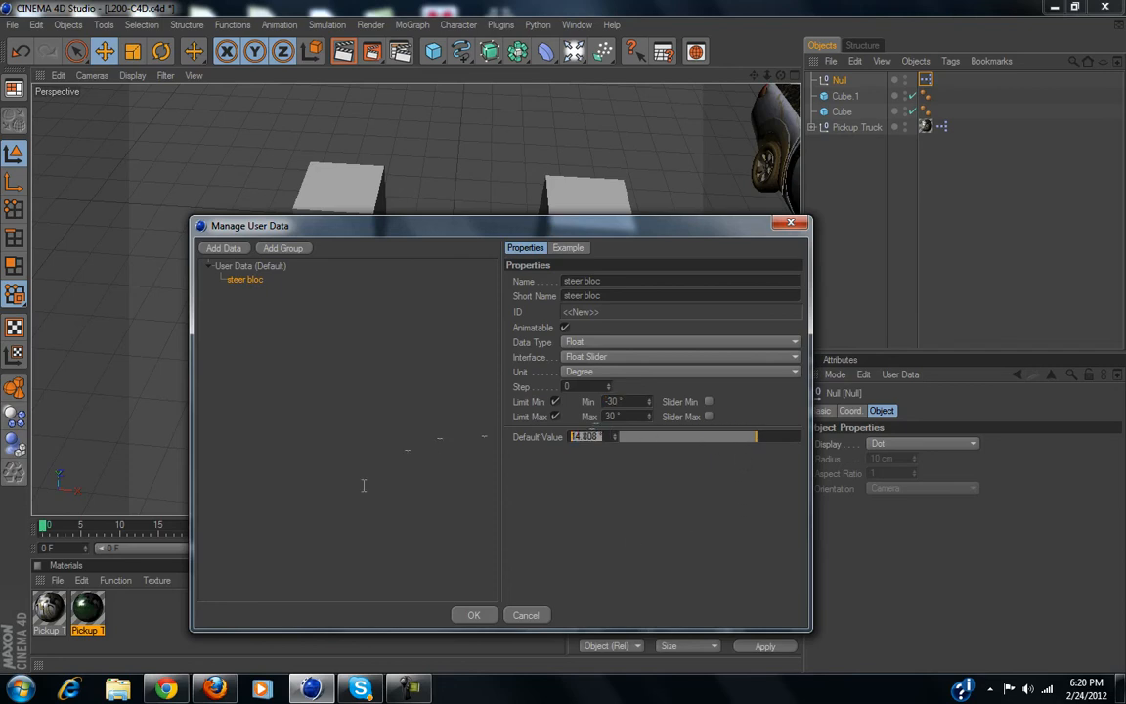
pyautogui.write('0')
pyautogui.press('Return')
pyautogui.moveTo(711, 437)
pyautogui.mouseDown()
pyautogui.moveTo(666, 437)
pyautogui.moveTo(753, 440)
pyautogui.moveTo(713, 453)
pyautogui.mouseUp()
pyautogui.doubleClick(597, 438)
pyautogui.write('0')
pyautogui.press('Return')
pyautogui.click(473, 615)
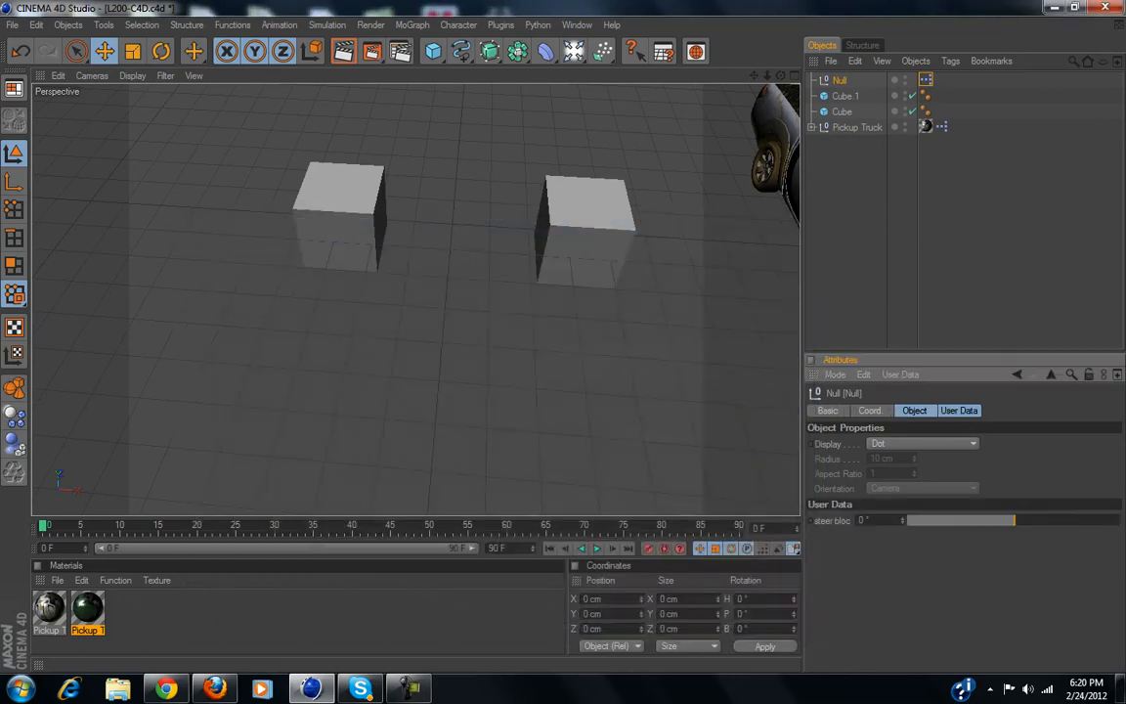
# Try the Null's steer bloc slider, then open its XPresso tag and dock the XPresso Editor as a tab beside the viewport.
pyautogui.moveTo(1016, 528)
pyautogui.mouseDown()
pyautogui.moveTo(1030, 520)
pyautogui.moveTo(914, 520)
pyautogui.moveTo(1024, 529)
pyautogui.mouseUp()
pyautogui.doubleClick(927, 81)
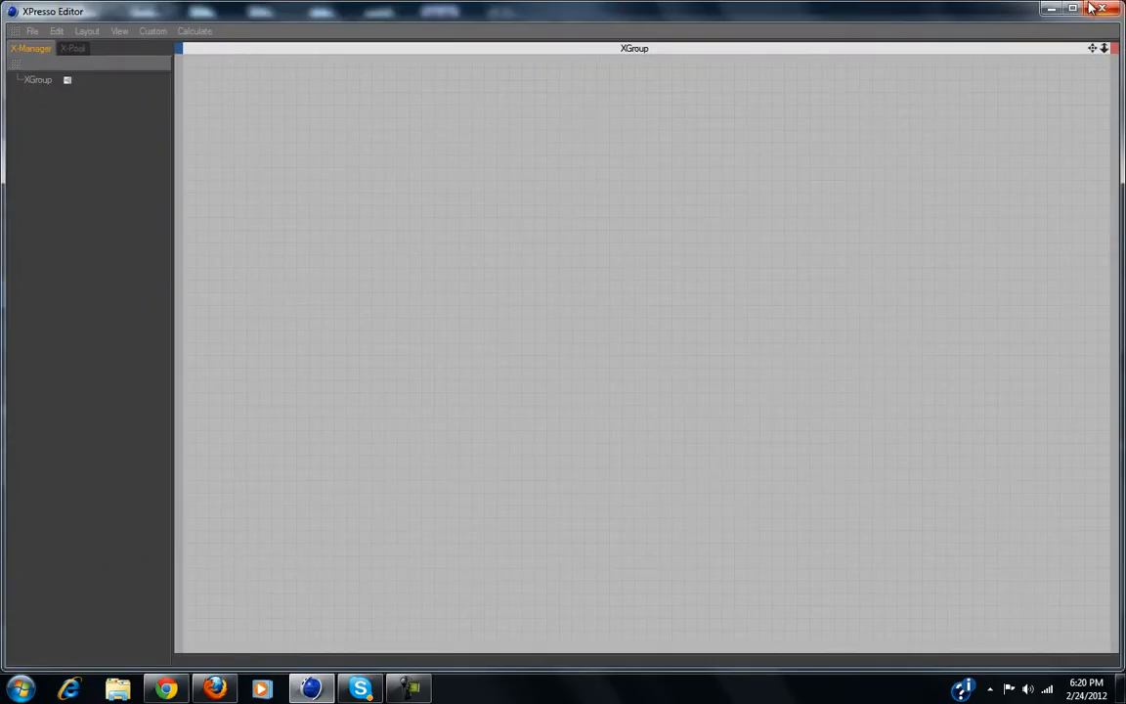
pyautogui.moveTo(462, 16); pyautogui.dragTo(613, 222)
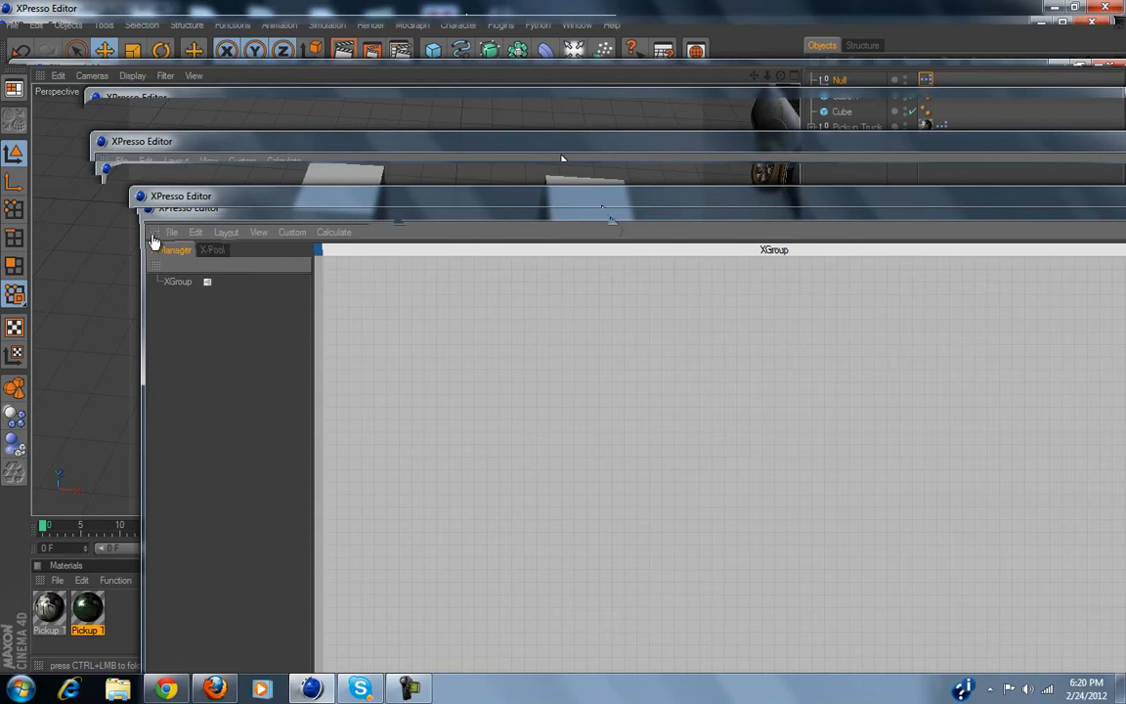
pyautogui.moveTo(154, 236); pyautogui.dragTo(40, 80)
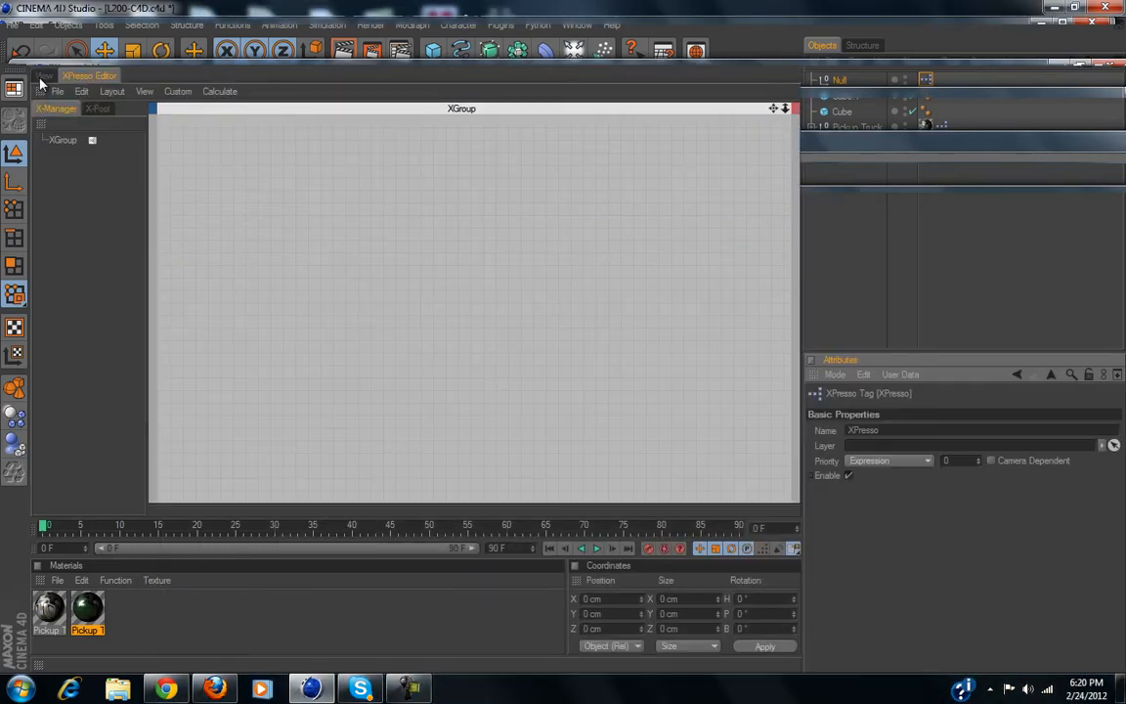
pyautogui.click(41, 77)
pyautogui.click(87, 78)
pyautogui.click(43, 75)
pyautogui.click(88, 75)
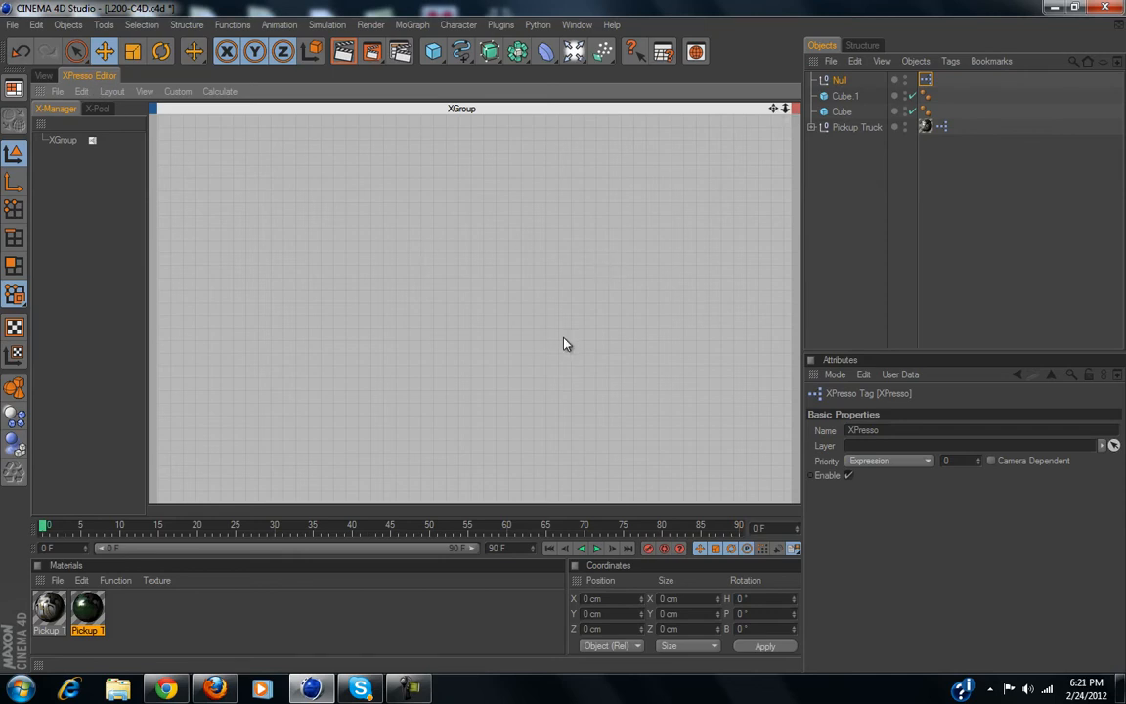
# Add Null, Cube.1 and Cube as nodes in the XPresso graph, with the Null node placed before the cubes.
pyautogui.moveTo(843, 86); pyautogui.dragTo(470, 231)
pyautogui.moveTo(406, 204); pyautogui.dragTo(310, 186)
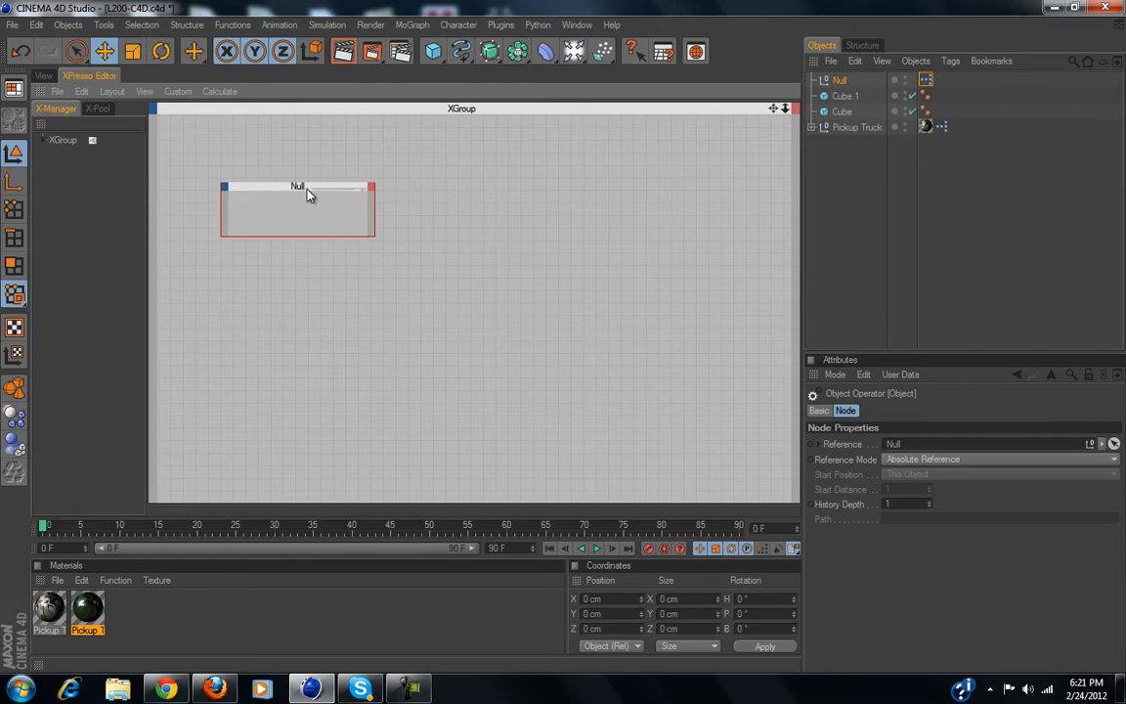
pyautogui.click(842, 97)
pyautogui.keyDown('ctrl'); pyautogui.click(842, 111); pyautogui.keyUp('ctrl')
pyautogui.moveTo(847, 102); pyautogui.dragTo(624, 281)
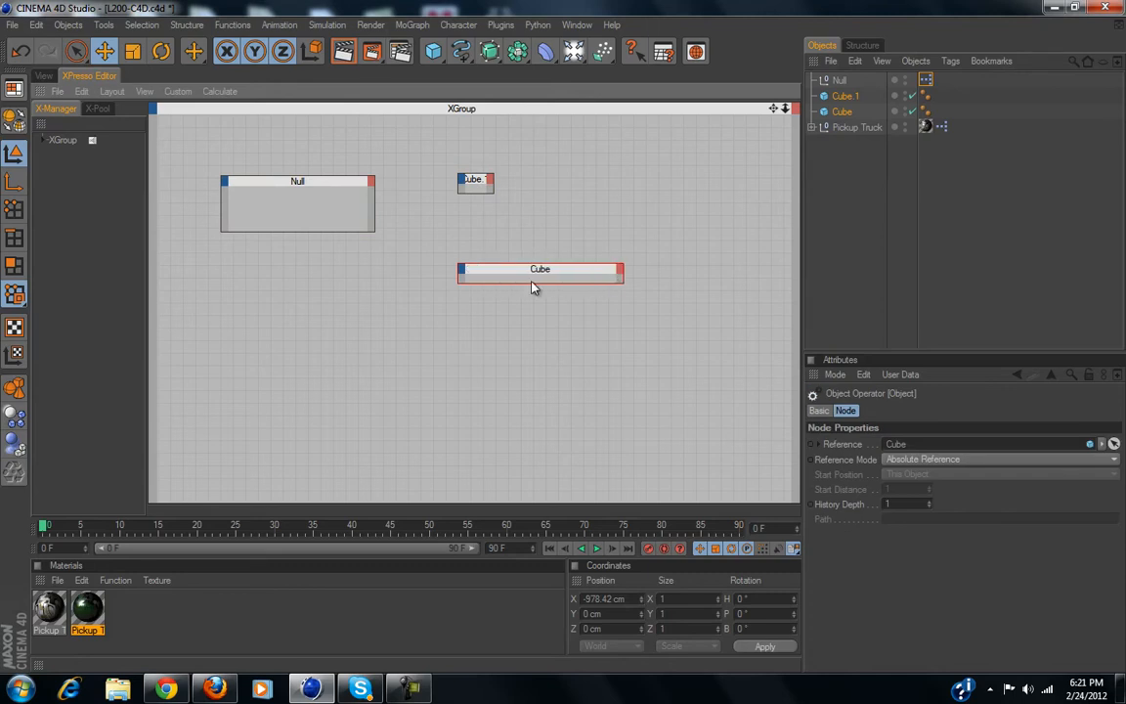
# Enlarge the Cube and Cube.1 nodes so their ports have room.
pyautogui.moveTo(532, 283); pyautogui.dragTo(524, 382)
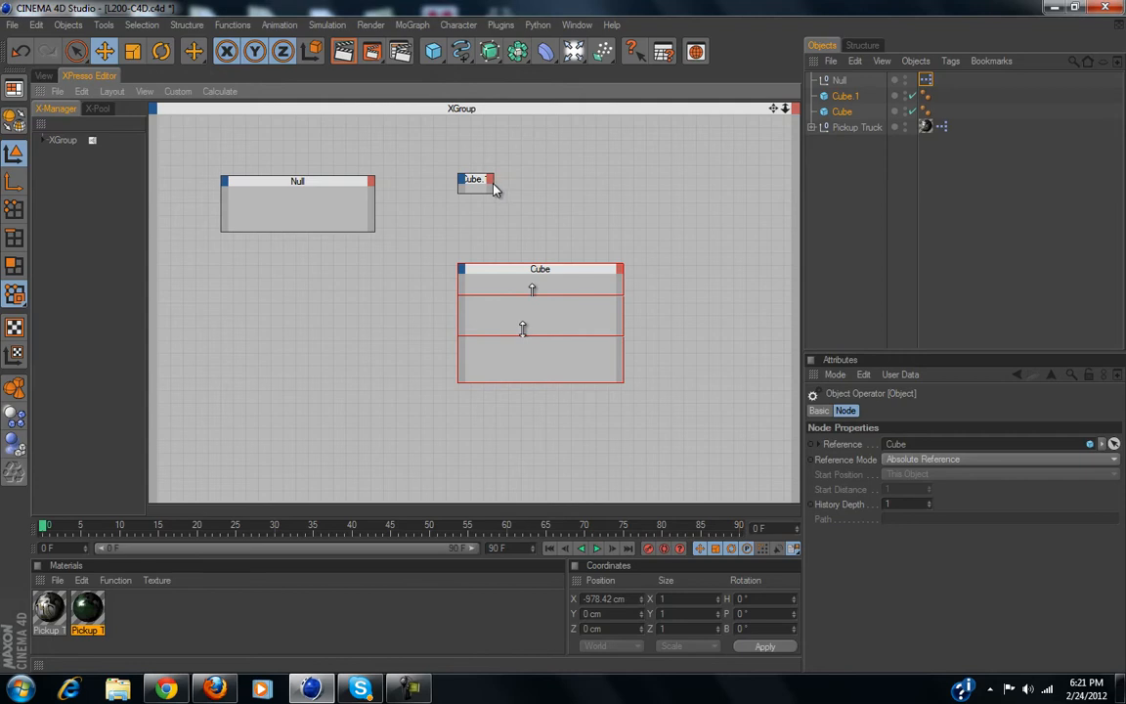
pyautogui.moveTo(494, 185); pyautogui.dragTo(623, 203)
pyautogui.moveTo(533, 193); pyautogui.dragTo(535, 239)
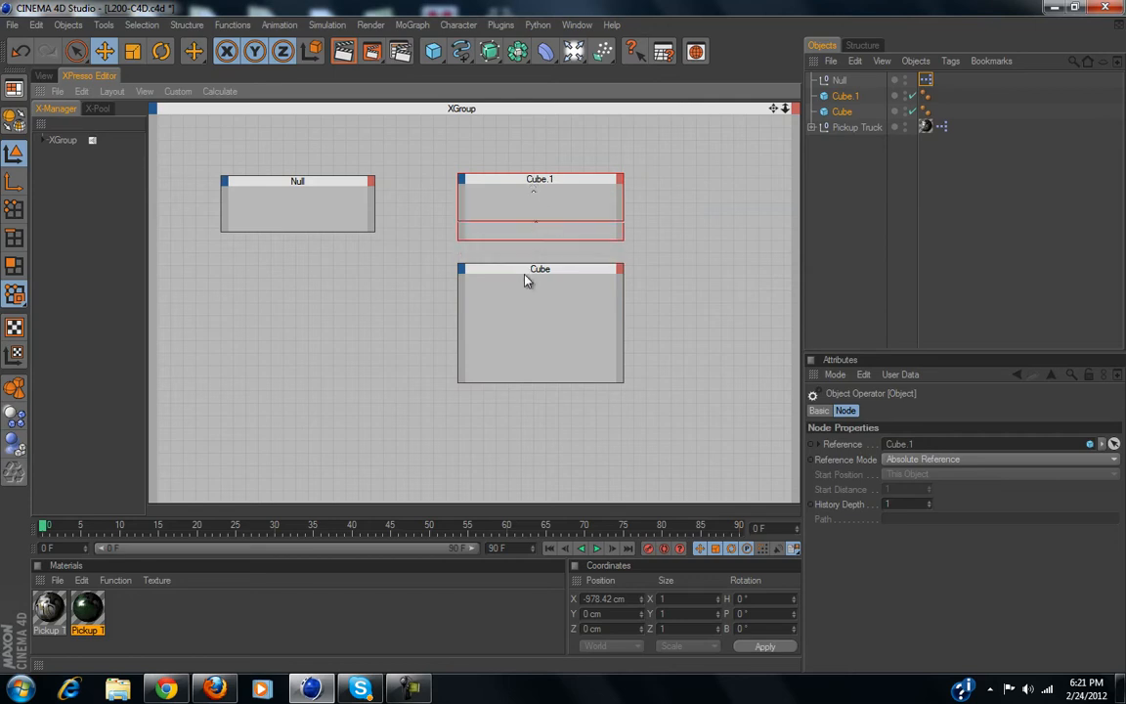
# Try rotating Cube.1 around its heading axis in the viewport, and reset its H rotation to 0°.
pyautogui.click(46, 77)
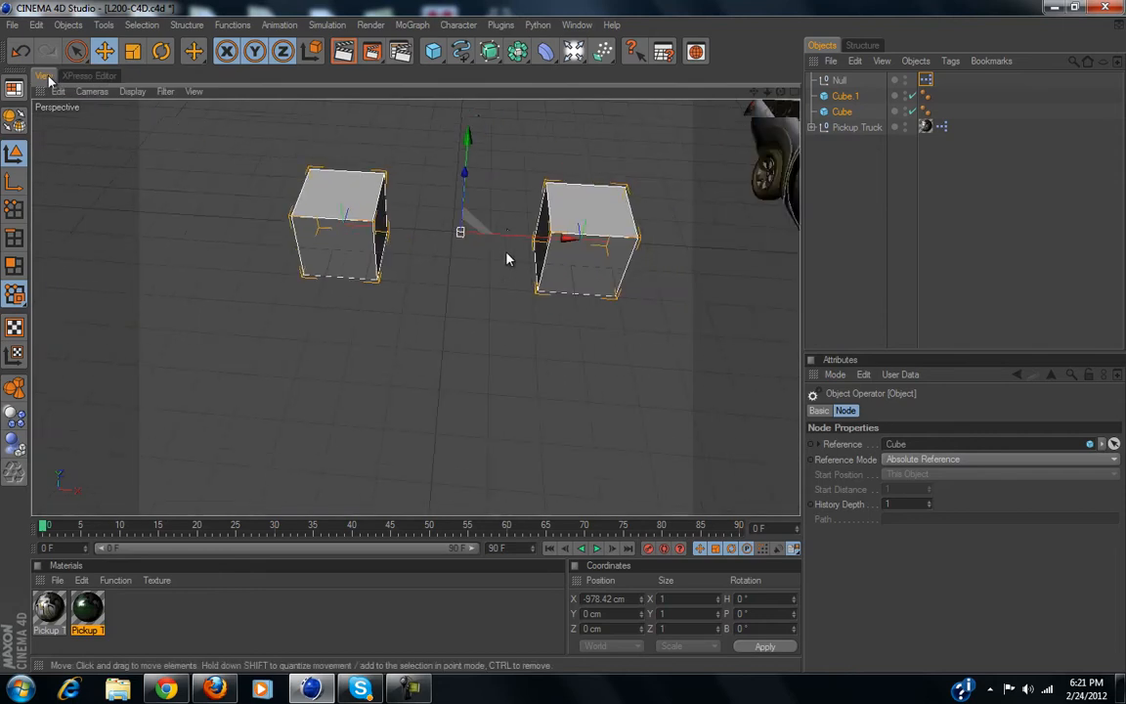
pyautogui.click(845, 97)
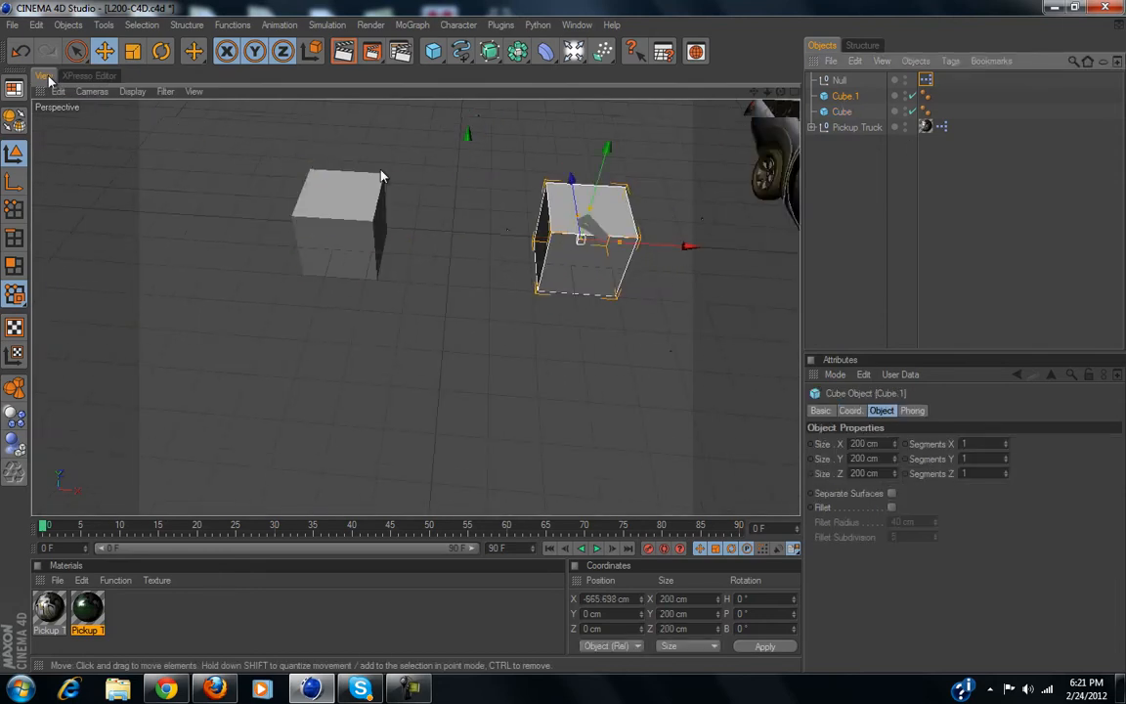
pyautogui.click(161, 51)
pyautogui.moveTo(570, 292); pyautogui.dragTo(572, 345)
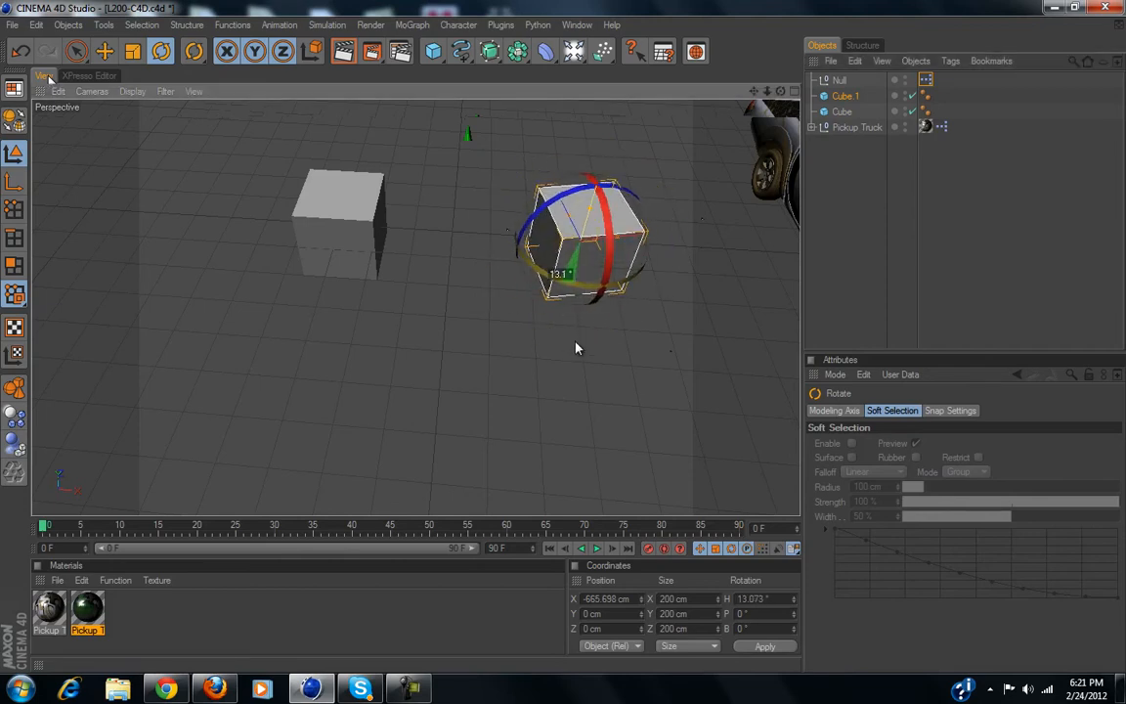
pyautogui.moveTo(501, 261); pyautogui.dragTo(564, 351)
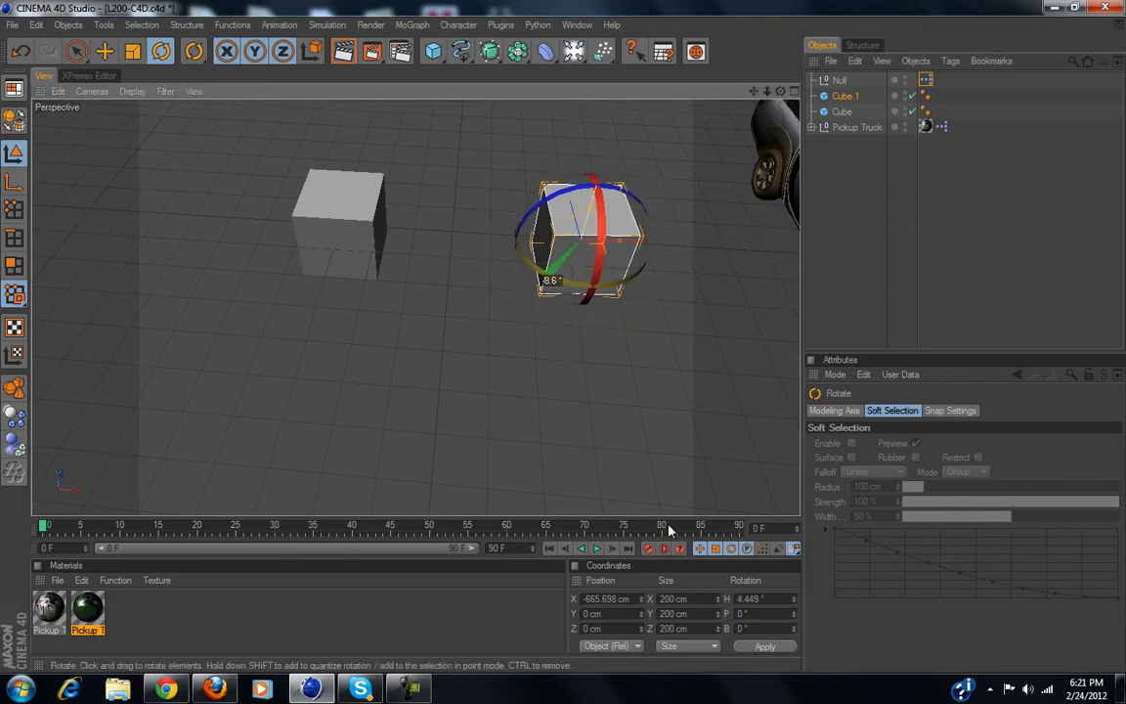
pyautogui.moveTo(767, 600); pyautogui.dragTo(478, 529)
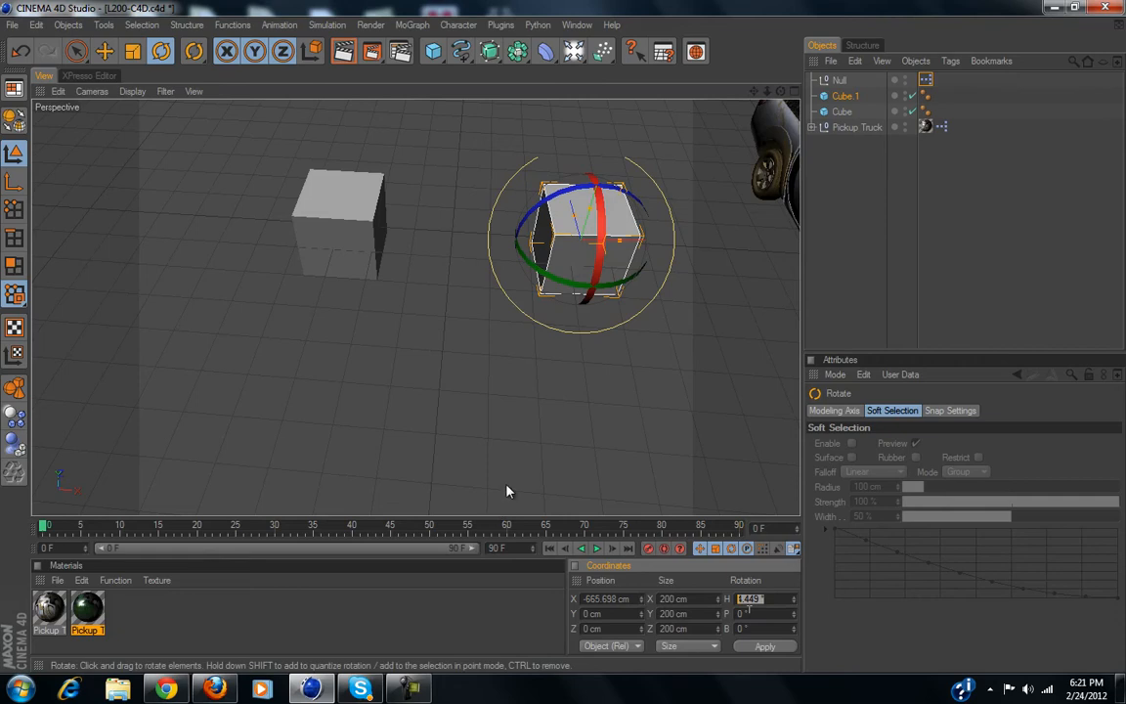
pyautogui.write('0')
pyautogui.press('Return')
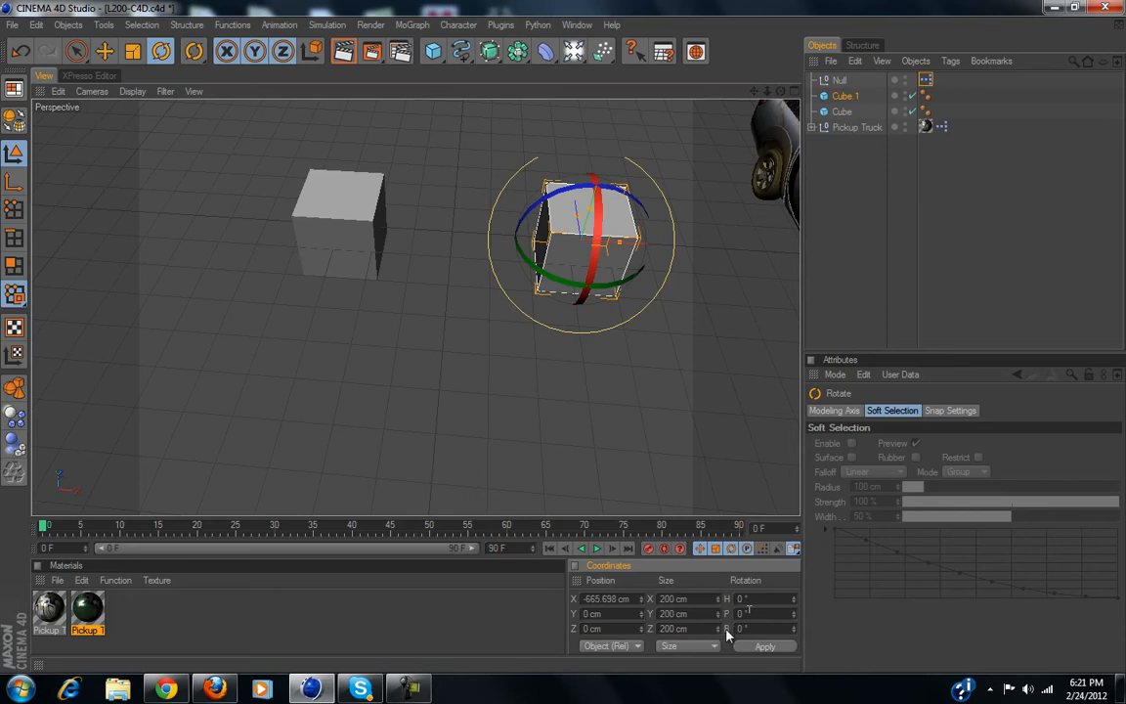
# Add a Global Rotation H input port to the Cube.1 node in the XPresso graph.
pyautogui.click(90, 76)
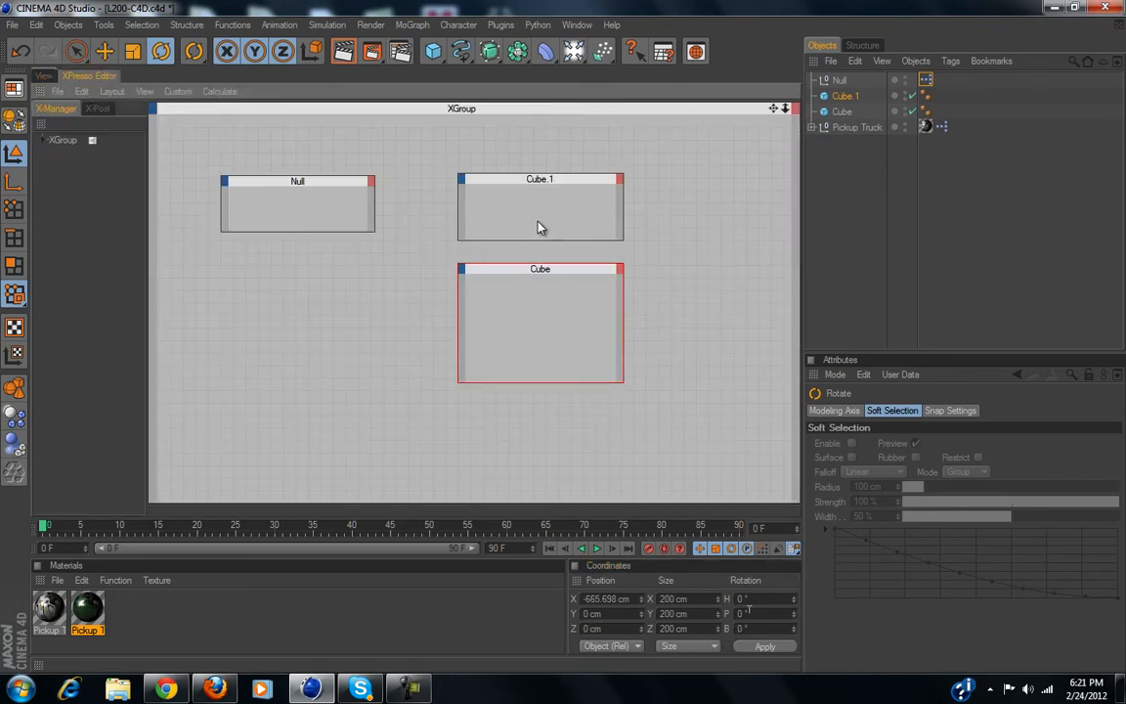
pyautogui.click(460, 181)
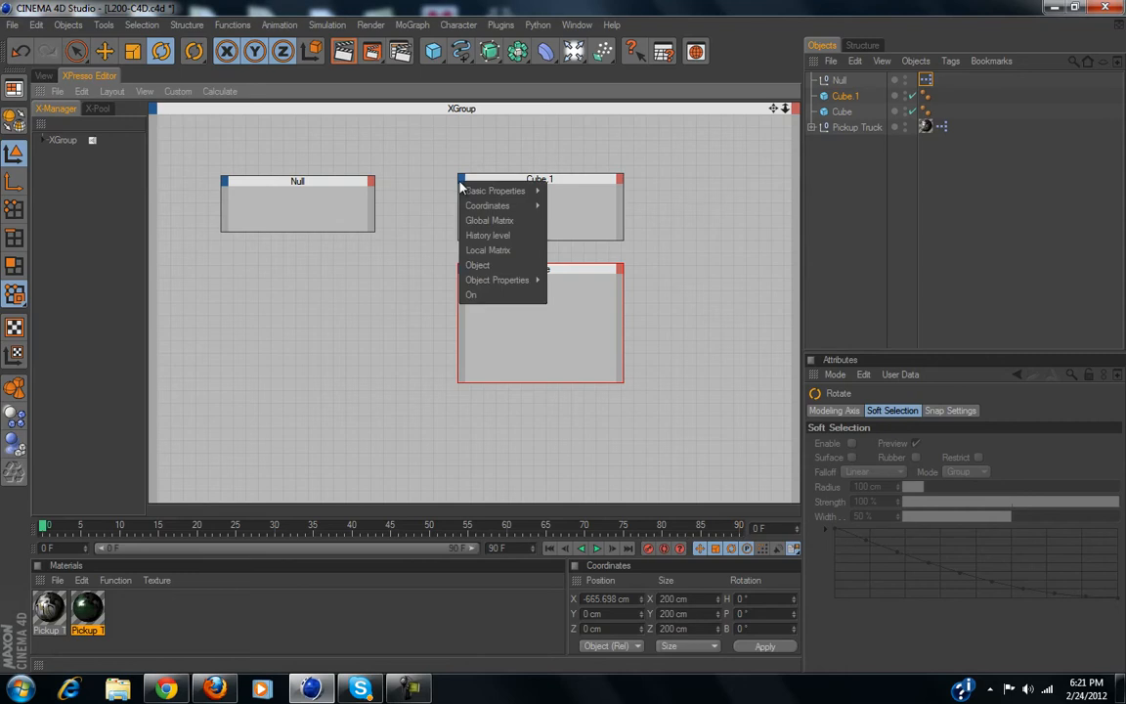
pyautogui.moveTo(486, 205)
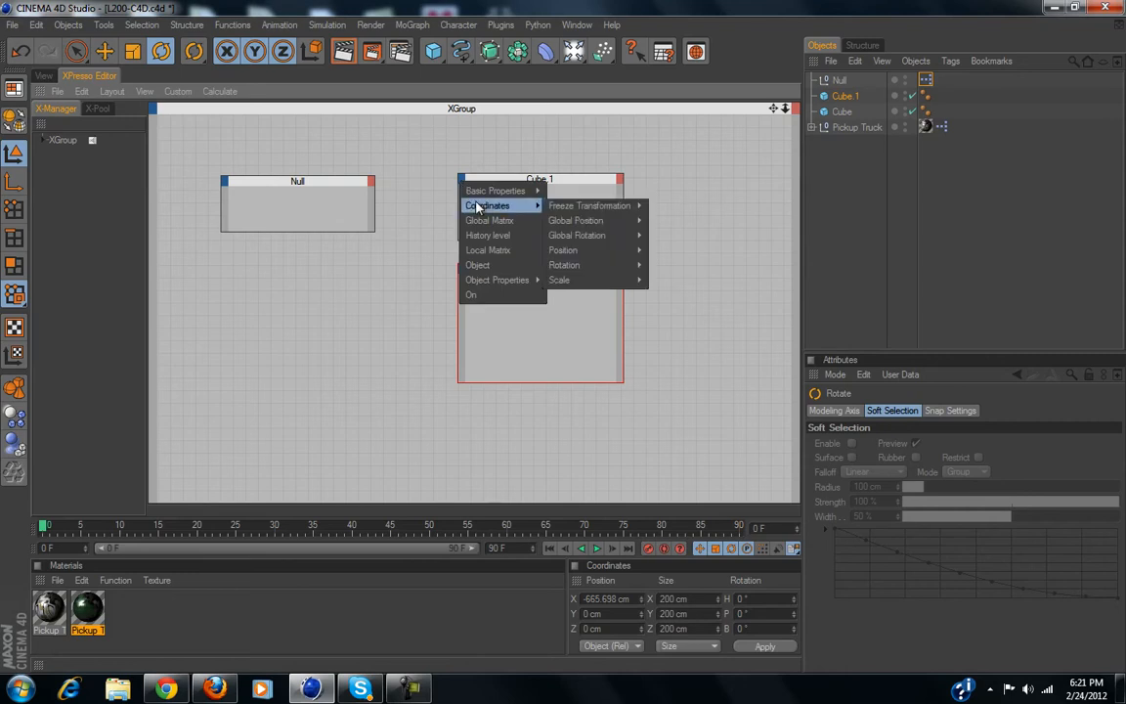
pyautogui.moveTo(615, 203)
pyautogui.moveTo(616, 237)
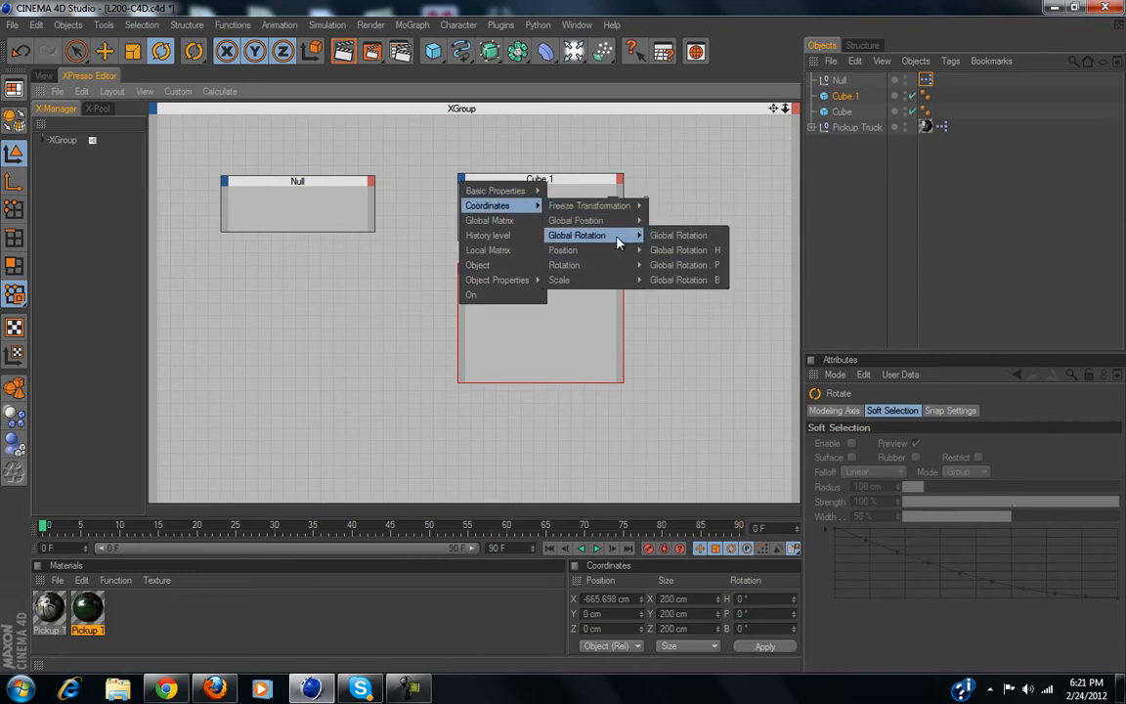
pyautogui.click(706, 252)
# Add a Global Rotation input port to the Cube node, matching the one on Cube.1.
pyautogui.click(465, 275)
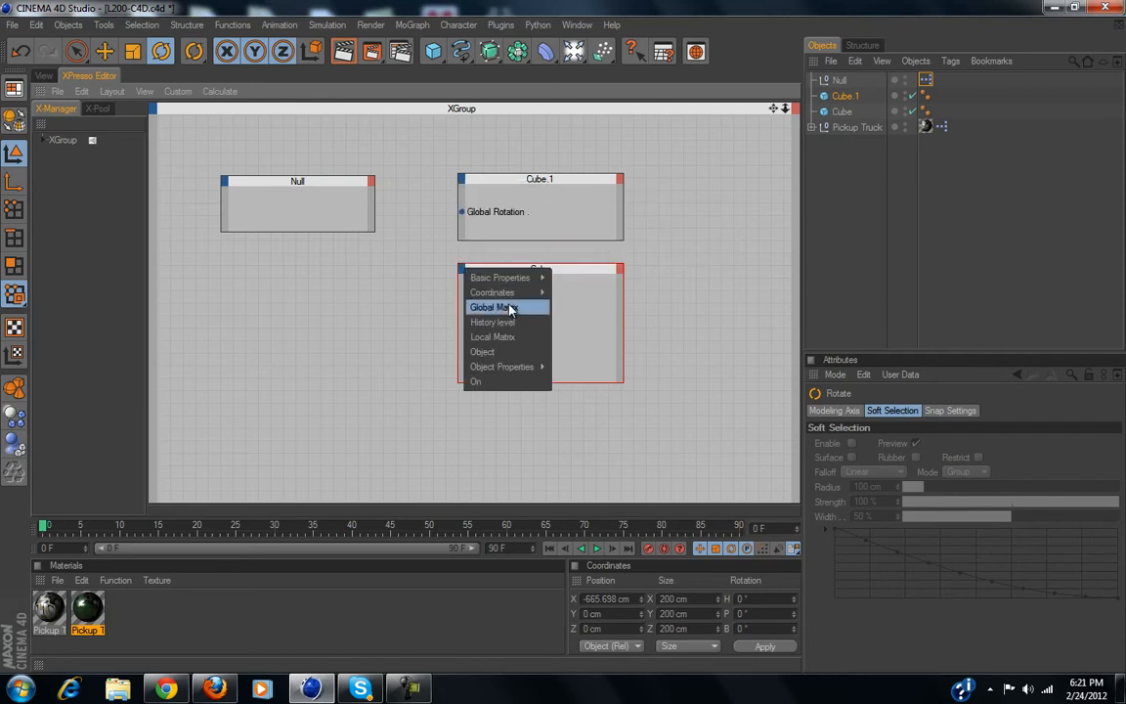
pyautogui.moveTo(492, 292)
pyautogui.moveTo(608, 296)
pyautogui.moveTo(582, 322)
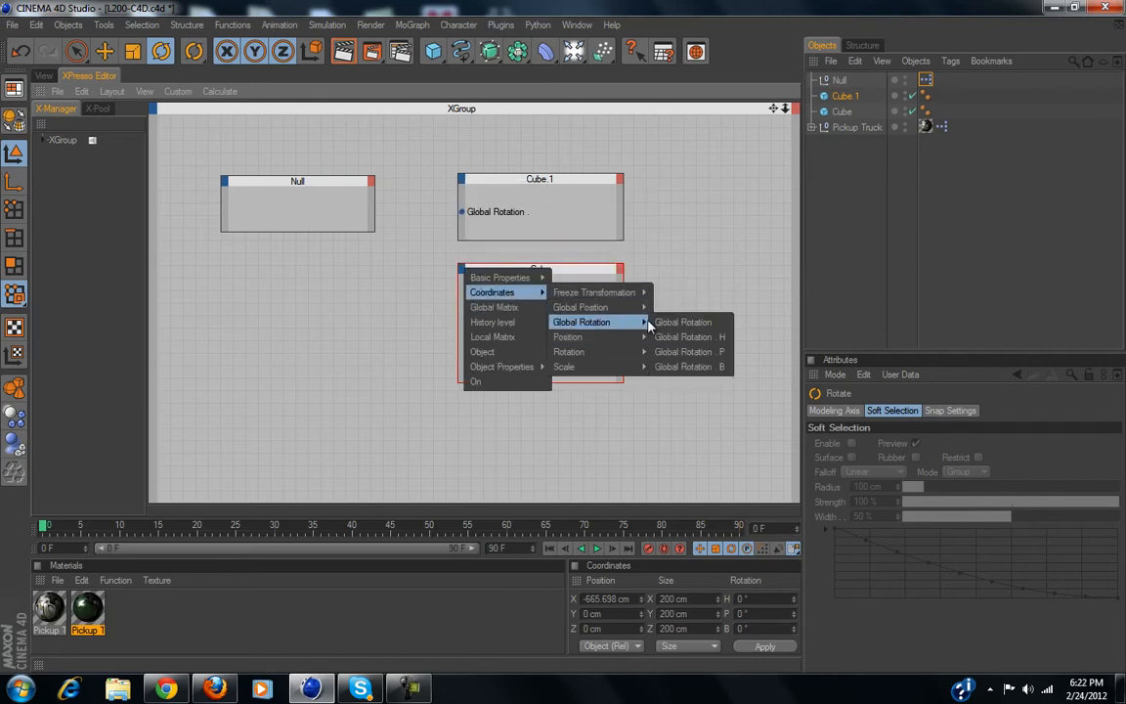
pyautogui.click(674, 322)
# Add the "steer bloc" user data output port to the Null node and wire it to the Global Rotation inputs of Cube.1 and Cube.
pyautogui.moveTo(342, 196); pyautogui.dragTo(299, 215)
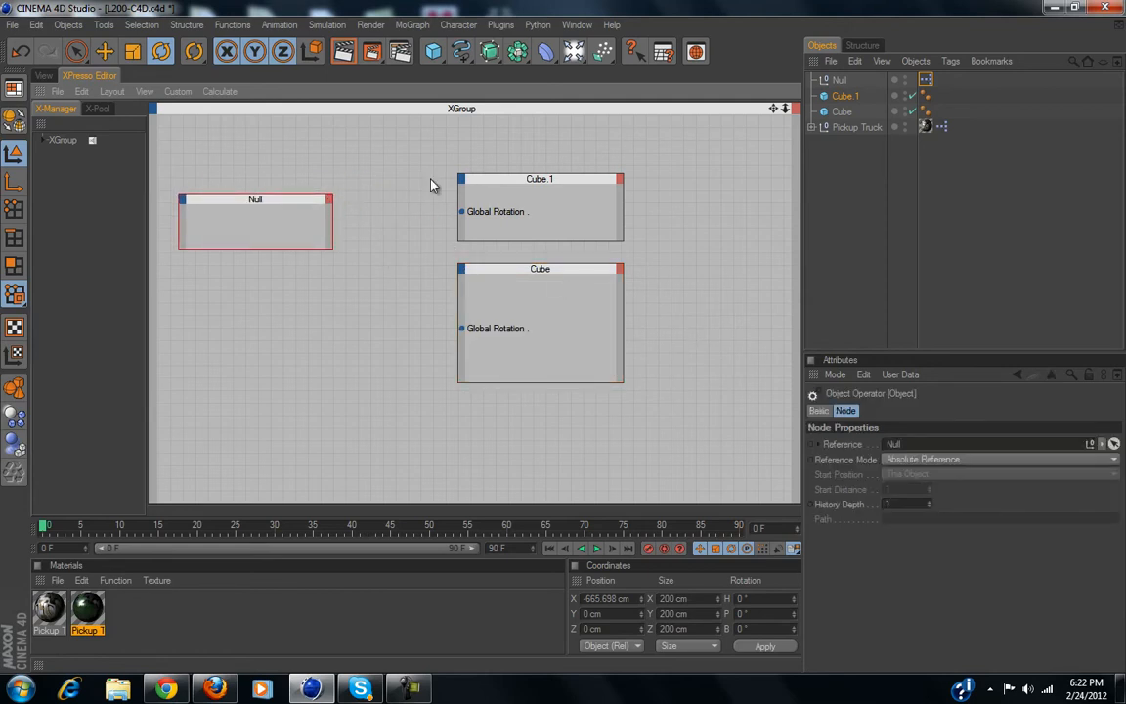
pyautogui.click(328, 204)
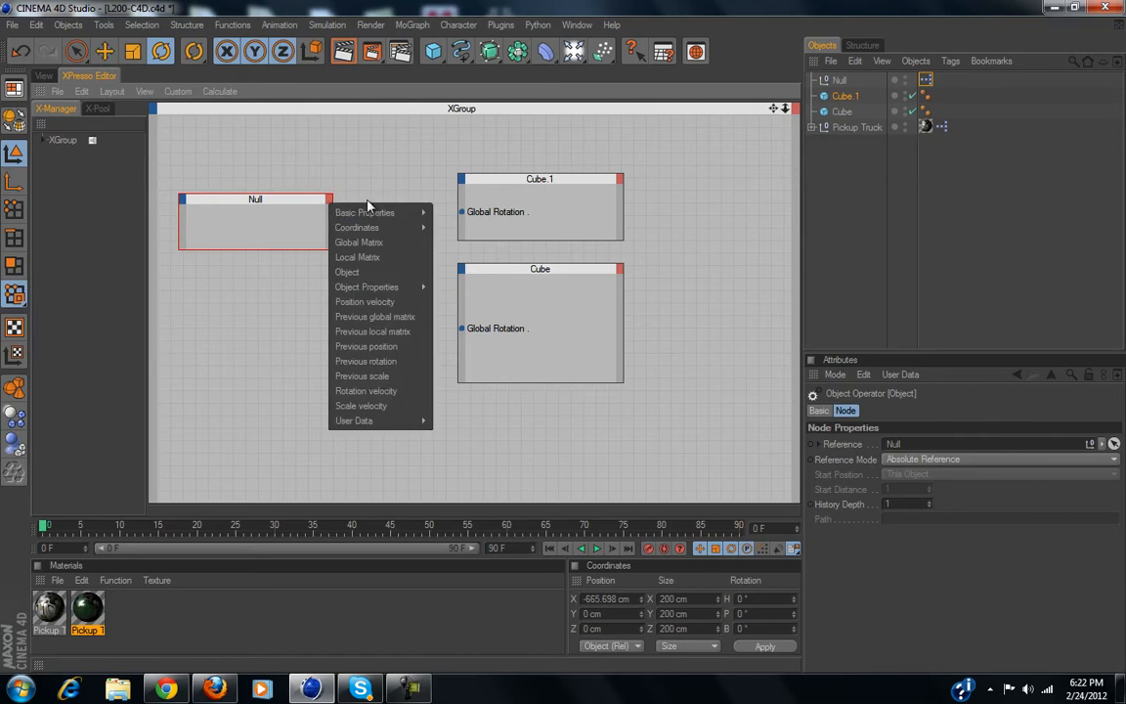
pyautogui.moveTo(372, 212)
pyautogui.moveTo(409, 421)
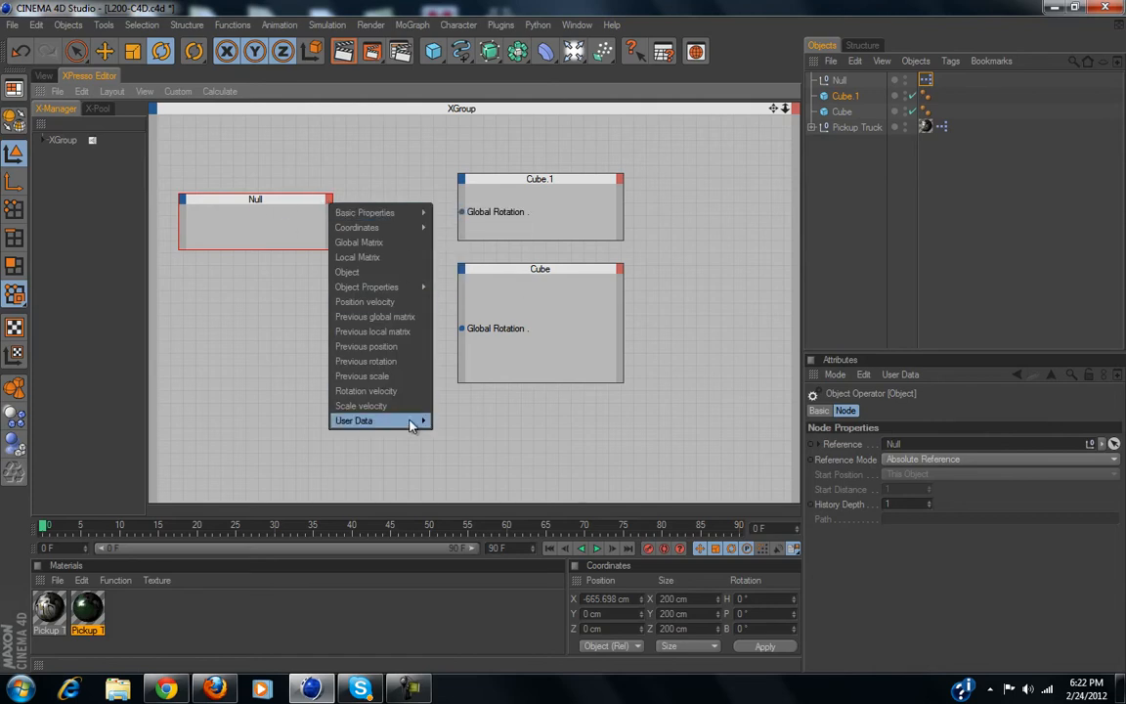
pyautogui.click(452, 421)
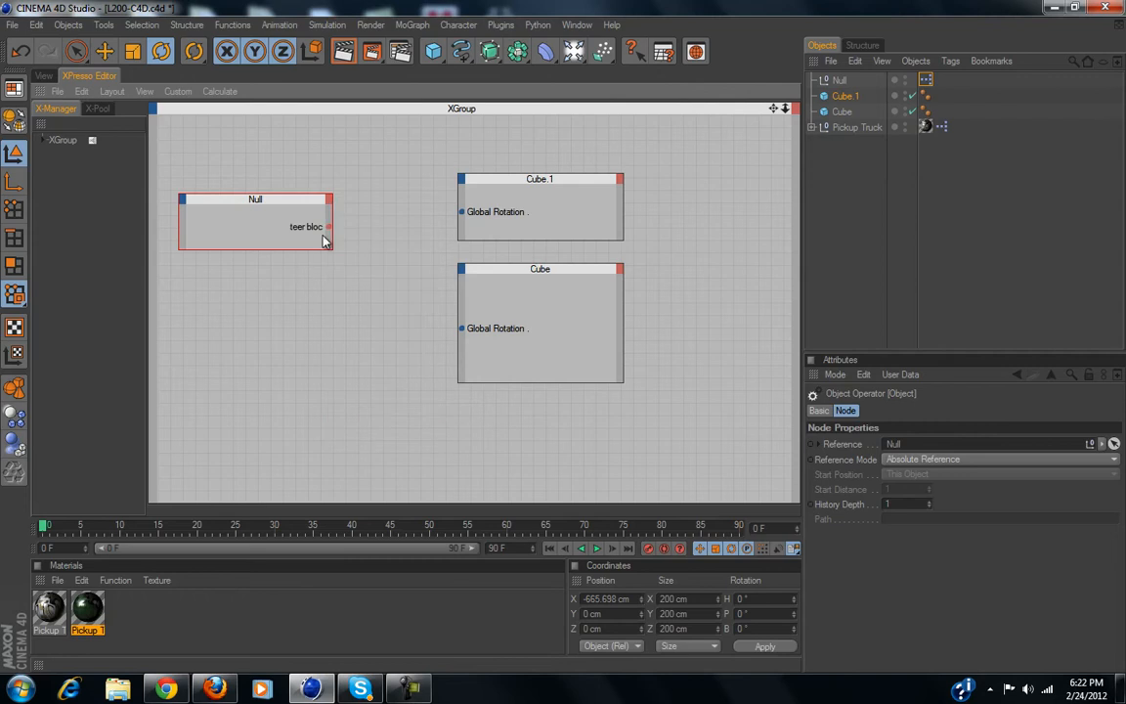
pyautogui.moveTo(330, 227); pyautogui.dragTo(462, 213)
pyautogui.moveTo(330, 227); pyautogui.dragTo(463, 332)
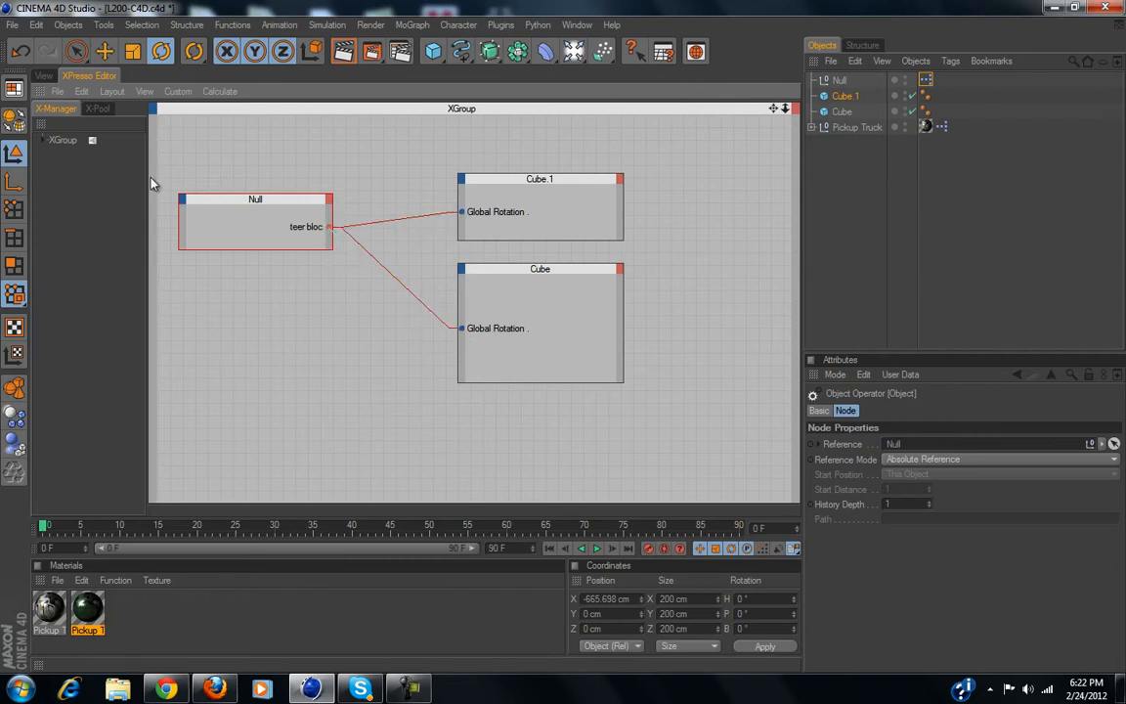
# Return to the 3D view and test the null's steer bloc slider on the two cubes, setting it to 30°.
pyautogui.click(44, 76)
pyautogui.click(943, 184)
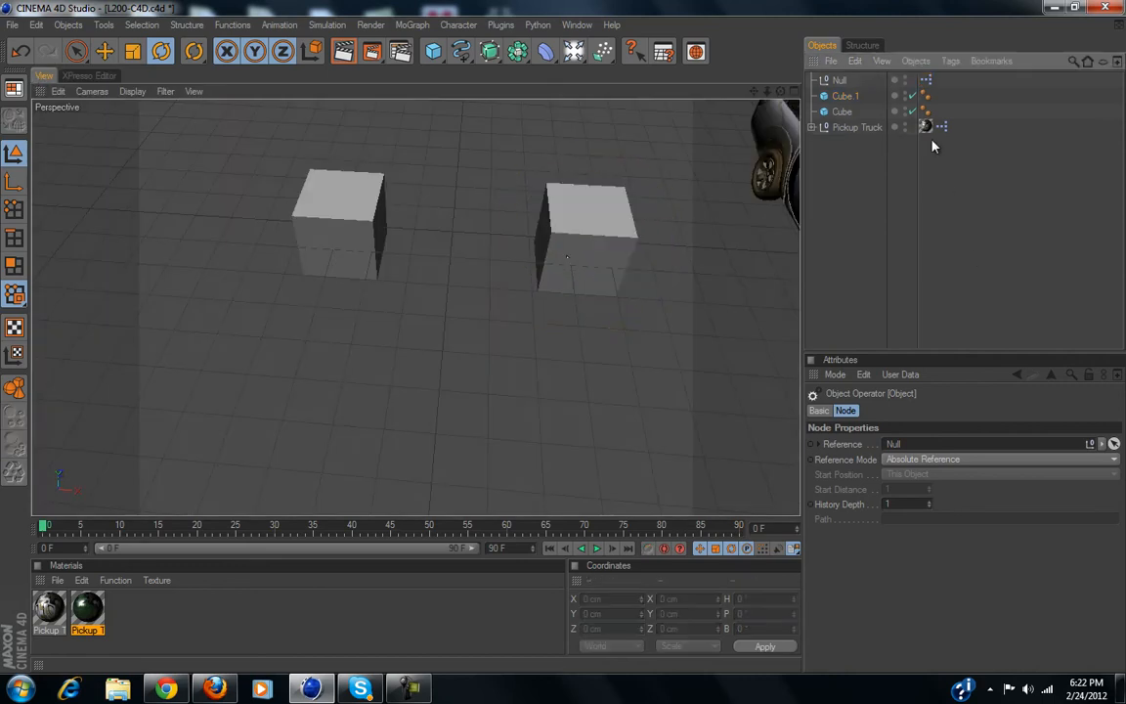
pyautogui.click(927, 81)
pyautogui.click(862, 79)
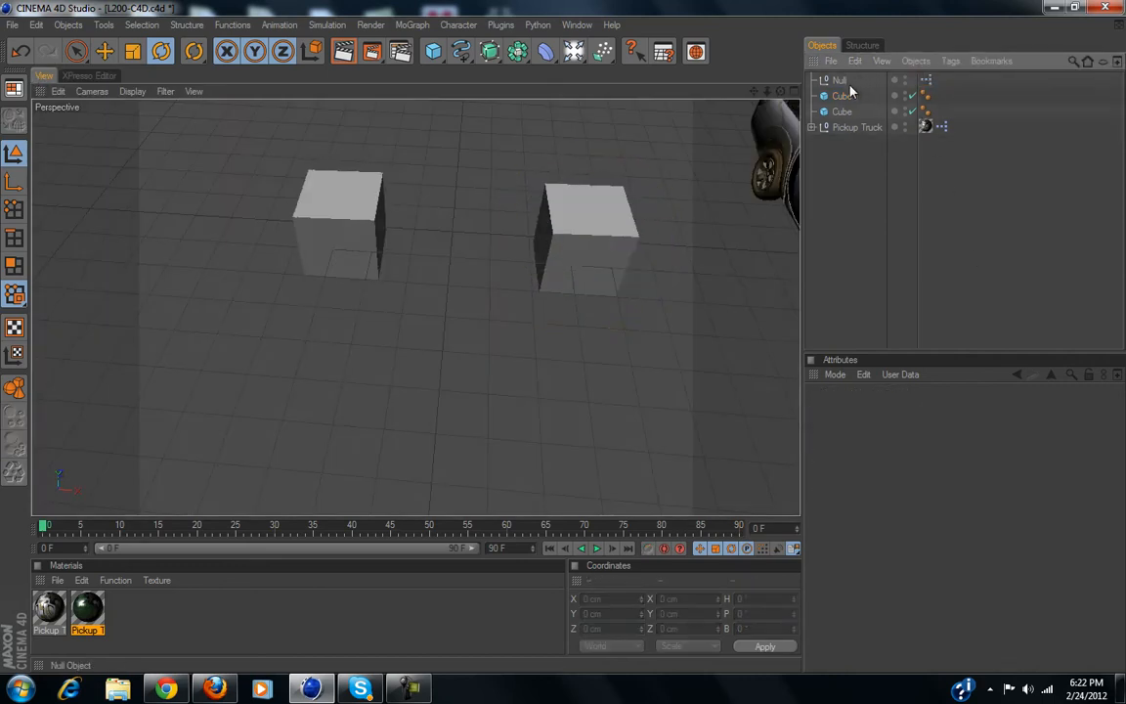
pyautogui.click(838, 81)
pyautogui.moveTo(1014, 531); pyautogui.dragTo(1120, 640)
# Delete the test Null, Cube.1 and Cube objects, leaving only the Pickup Truck in the scene.
pyautogui.scroll(-6, 603, 393)
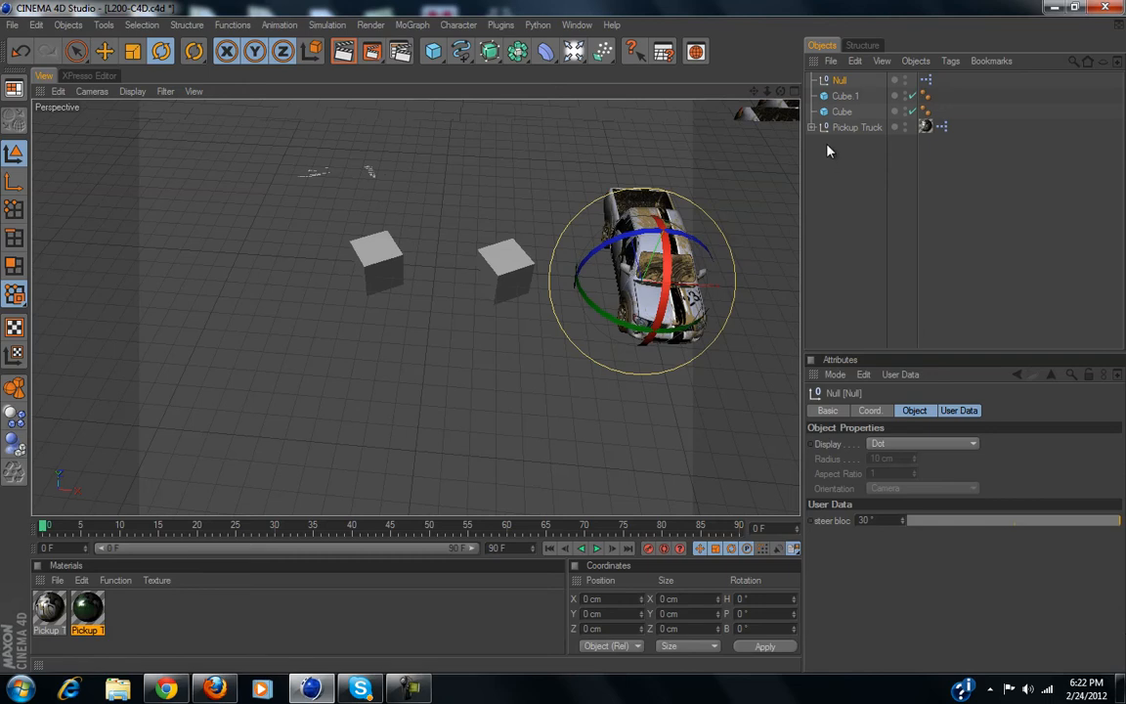
pyautogui.press('Delete')
pyautogui.click(845, 82)
pyautogui.press('Delete')
pyautogui.click(848, 82)
pyautogui.press('Delete')
# Examine the pickup truck up close, from above and from a low front angle showing its front wheels.
pyautogui.scroll(-1, 472, 445)
pyautogui.scroll(5, 528, 448)
pyautogui.scroll(-1, 526, 448)
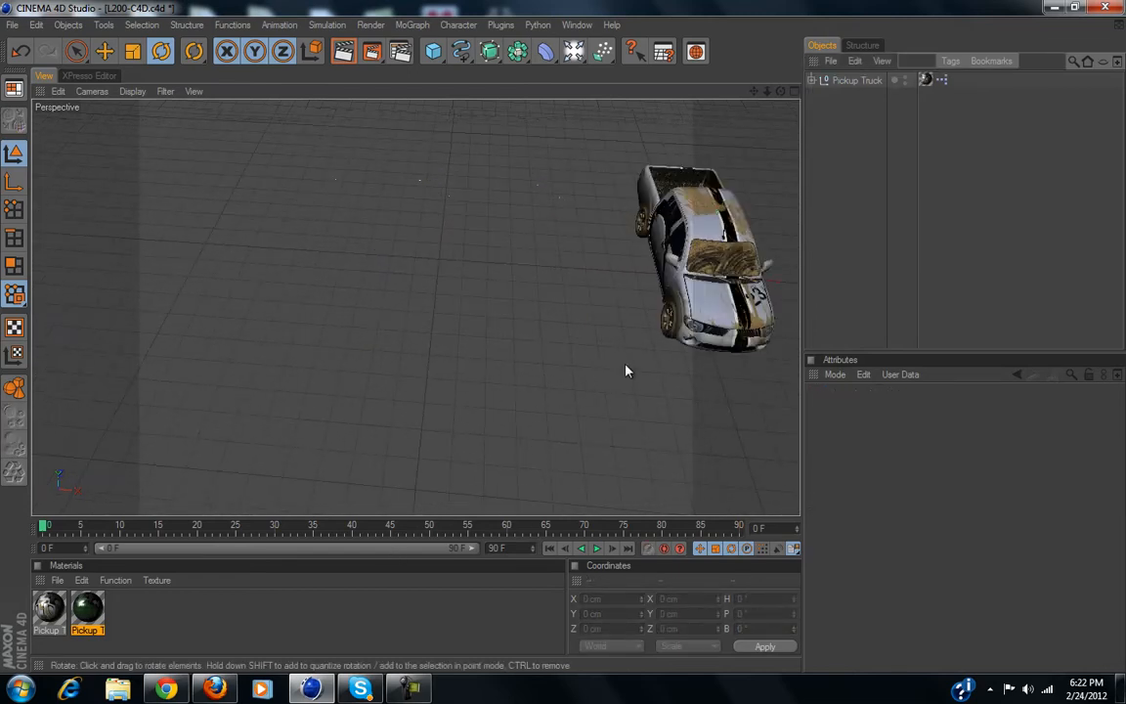
pyautogui.keyDown('alt'); pyautogui.moveTo(644, 352); pyautogui.dragTo(563, 344, button='middle'); pyautogui.keyUp('alt')
pyautogui.scroll(5, 453, 391)
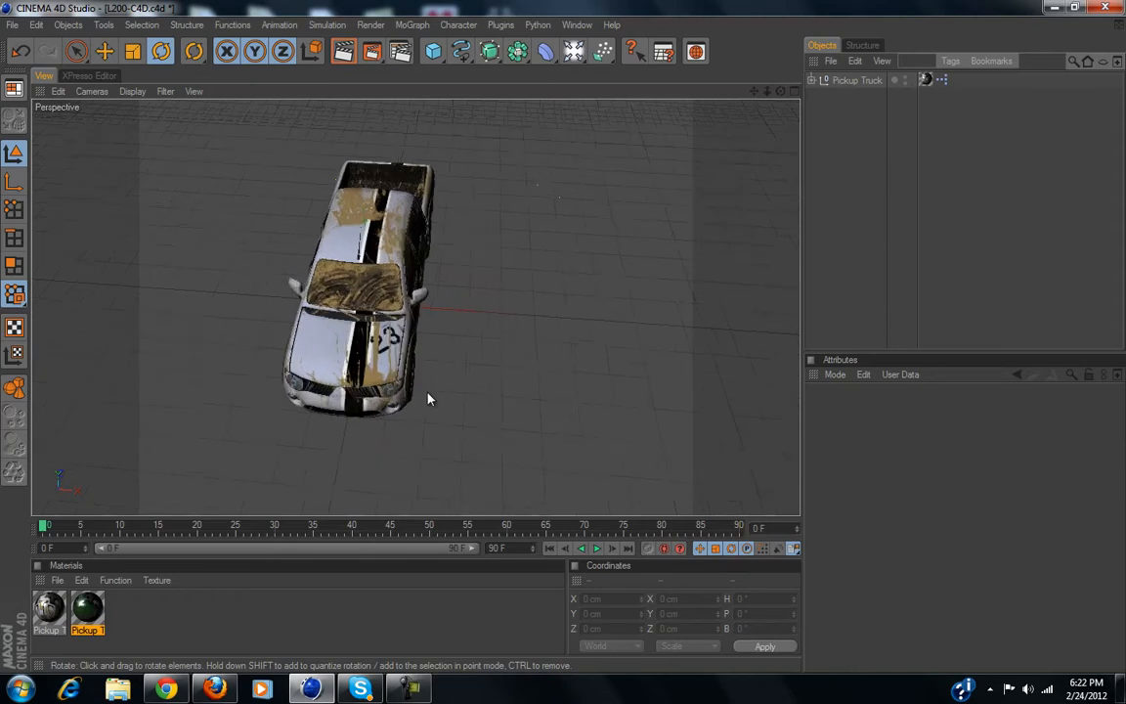
pyautogui.scroll(5, 419, 393)
pyautogui.scroll(-4, 419, 393)
pyautogui.keyDown('alt'); pyautogui.moveTo(419, 393); pyautogui.dragTo(604, 314, button='middle'); pyautogui.keyUp('alt')
pyautogui.scroll(-4, 371, 377)
pyautogui.scroll(3, 372, 376)
pyautogui.keyDown('alt'); pyautogui.moveTo(436, 300); pyautogui.dragTo(564, 343); pyautogui.keyUp('alt')
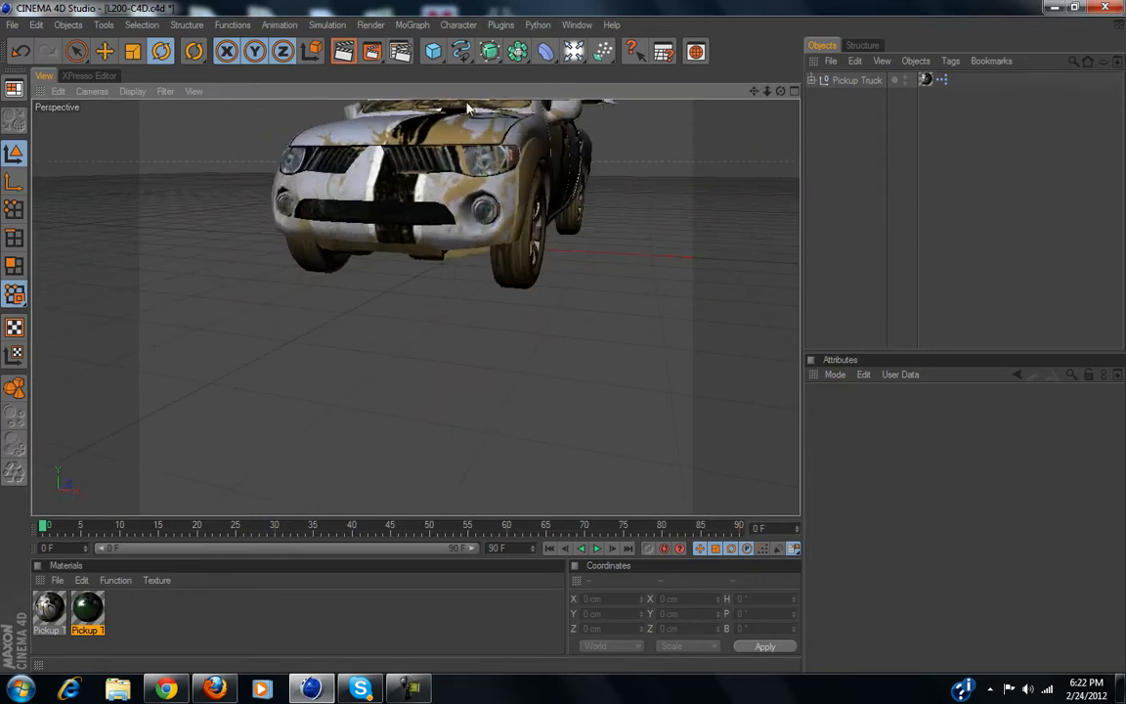
pyautogui.click(411, 686)
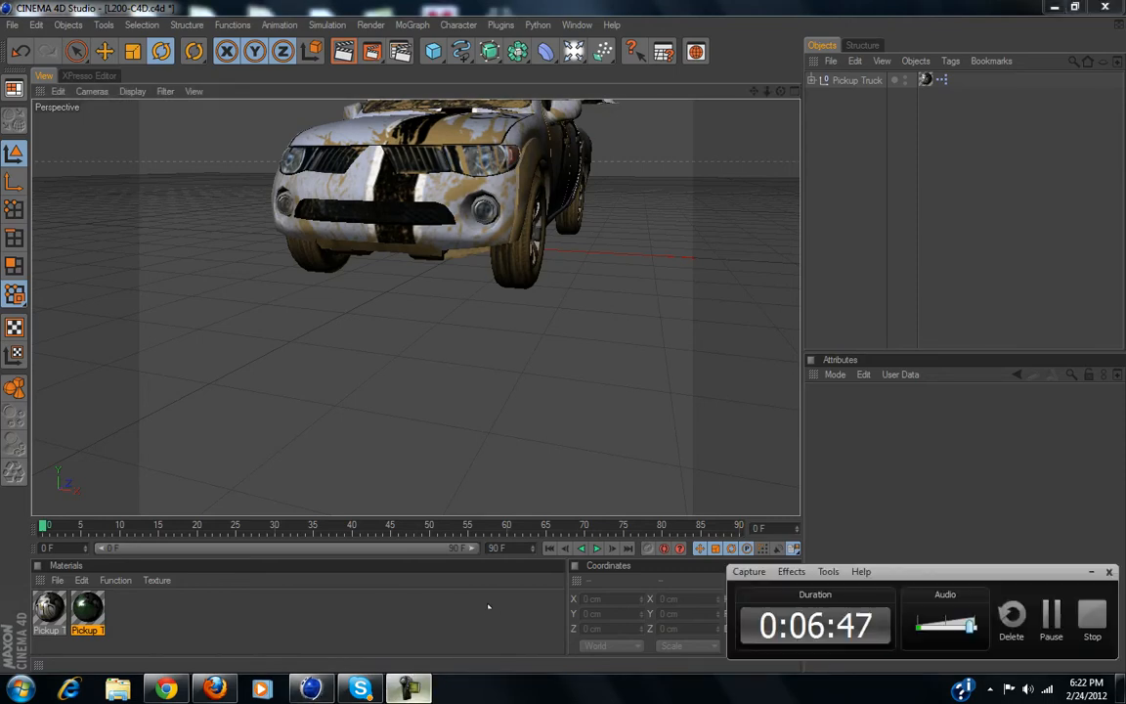
pyautogui.click(411, 687)
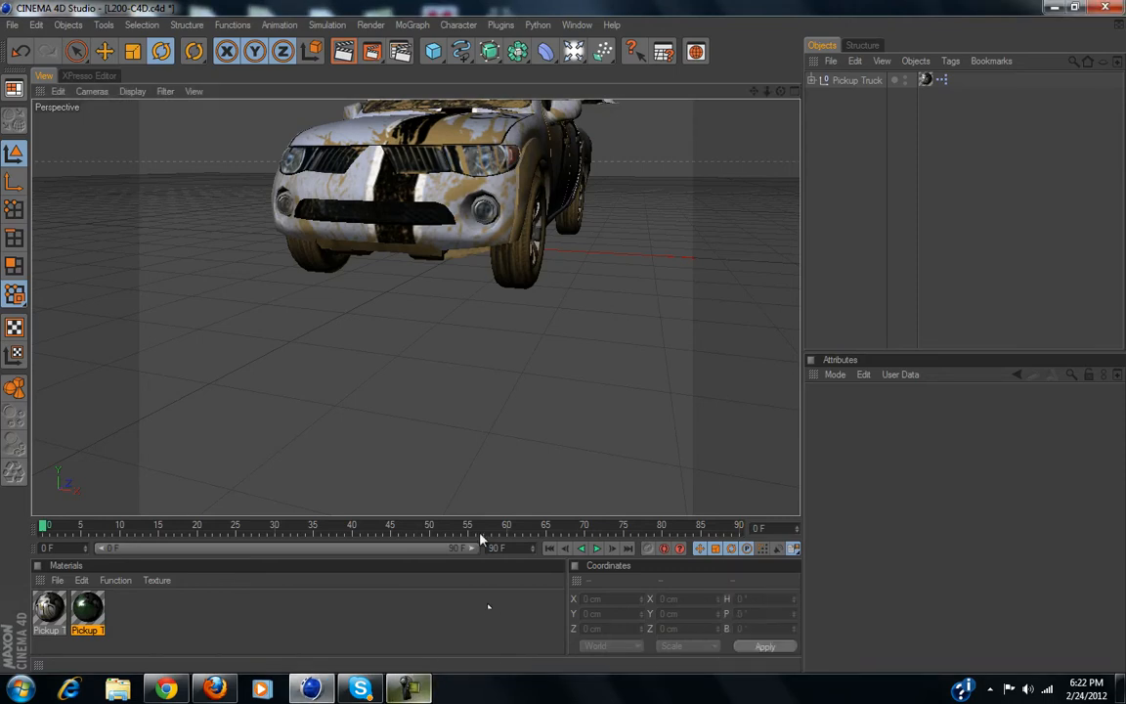
pyautogui.scroll(-4, 533, 236)
pyautogui.scroll(3, 525, 234)
pyautogui.click(409, 688)
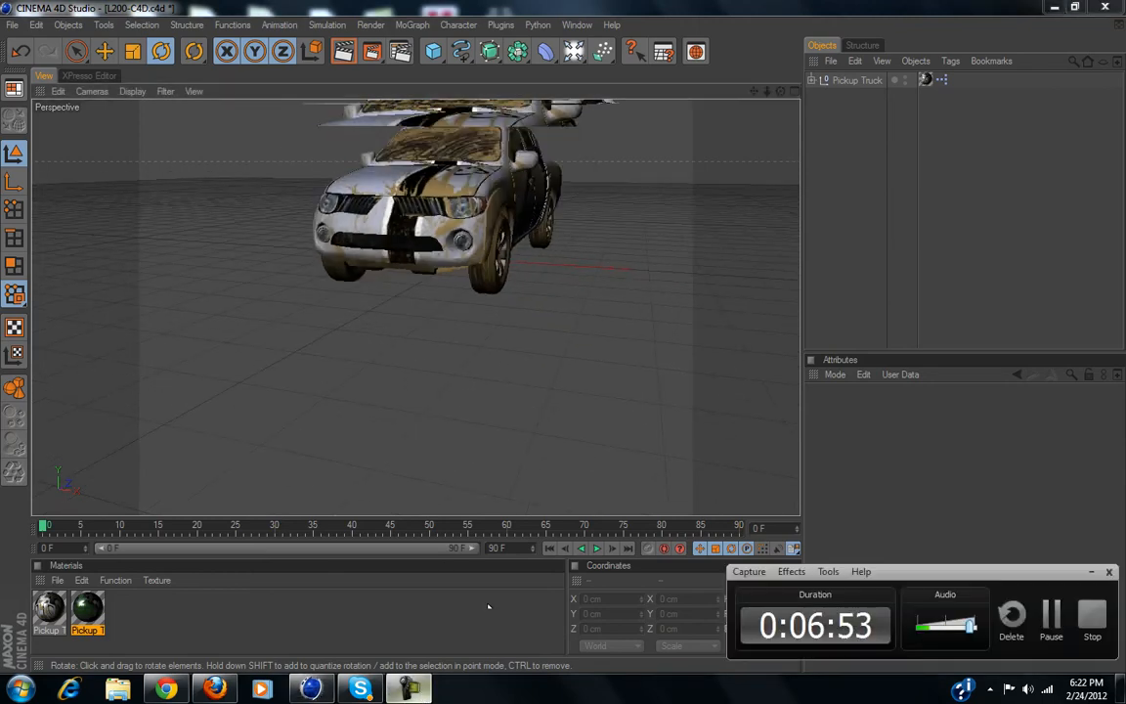
pyautogui.click(489, 608)
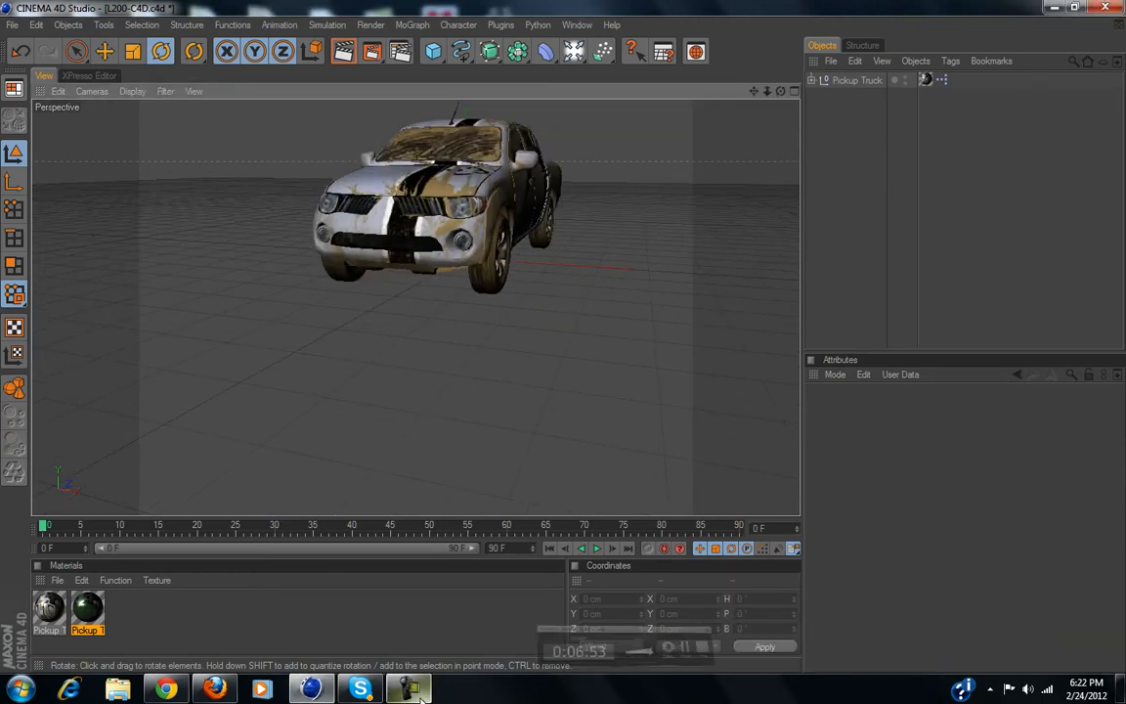
pyautogui.click(581, 25)
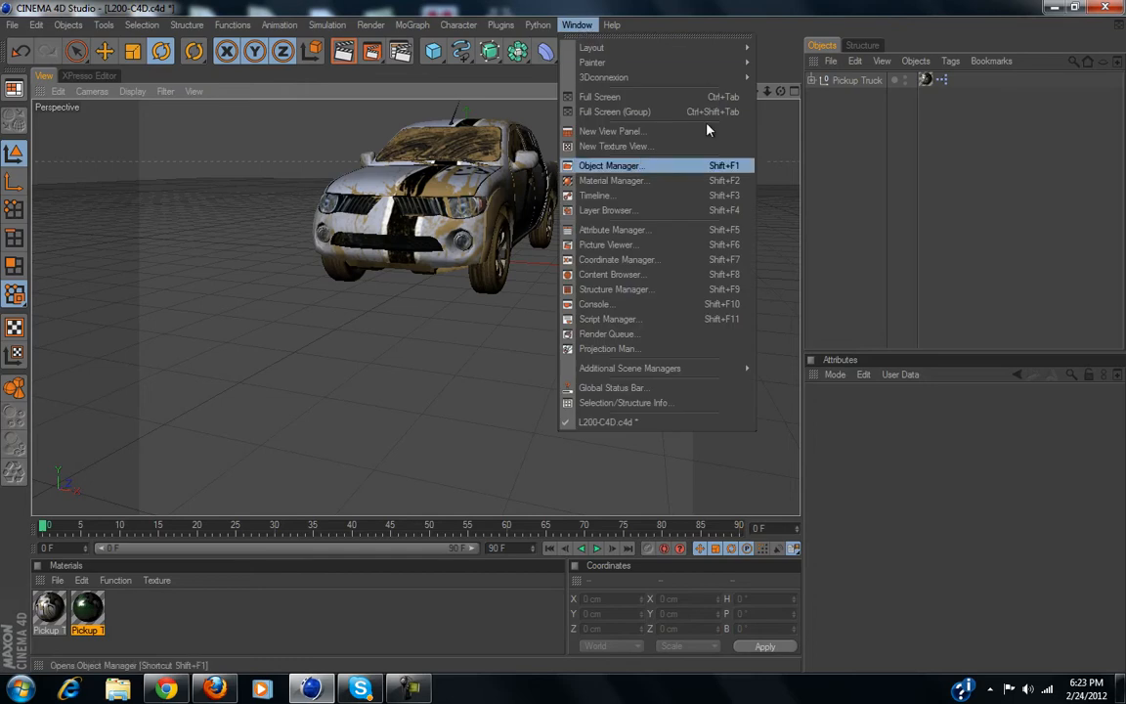
pyautogui.moveTo(743, 49)
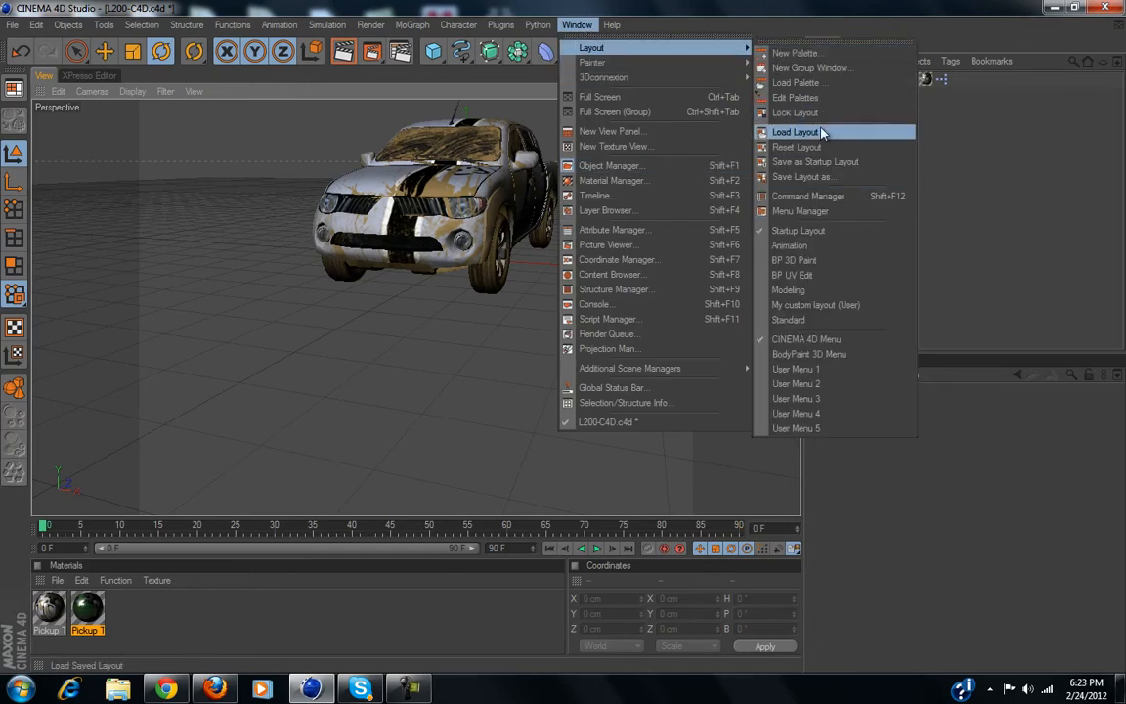
pyautogui.click(811, 210)
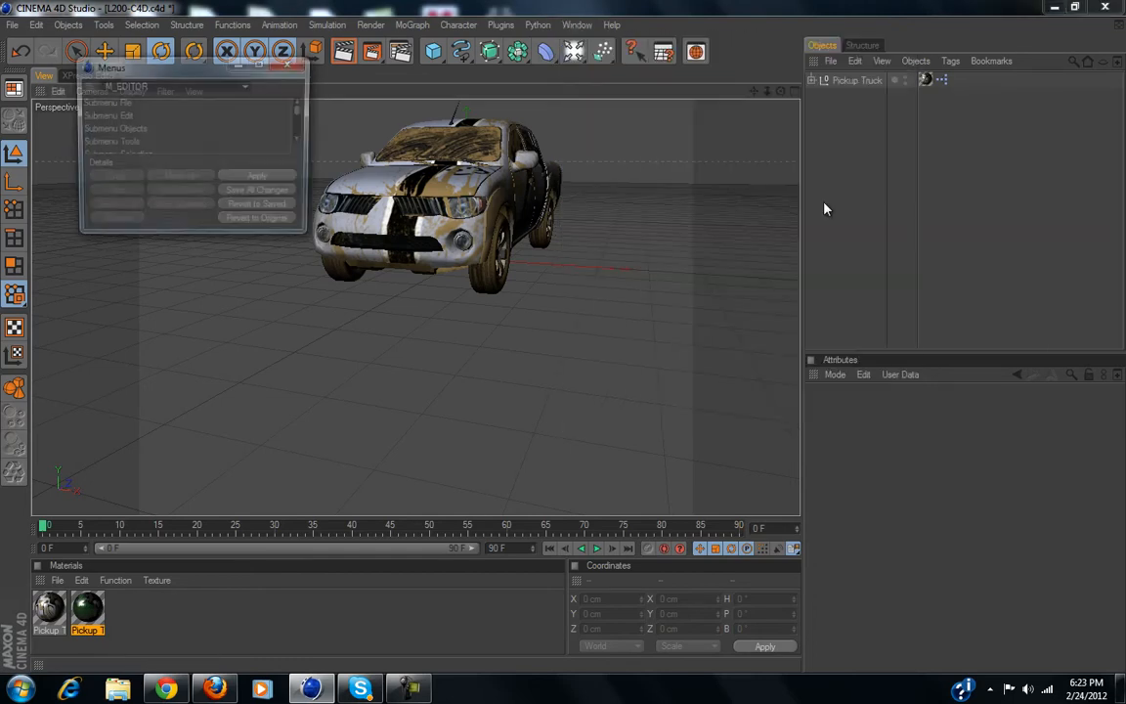
pyautogui.click(286, 65)
# Open the Command Manager and filter the commands by the name "reset ps".
pyautogui.click(577, 26)
pyautogui.moveTo(606, 48)
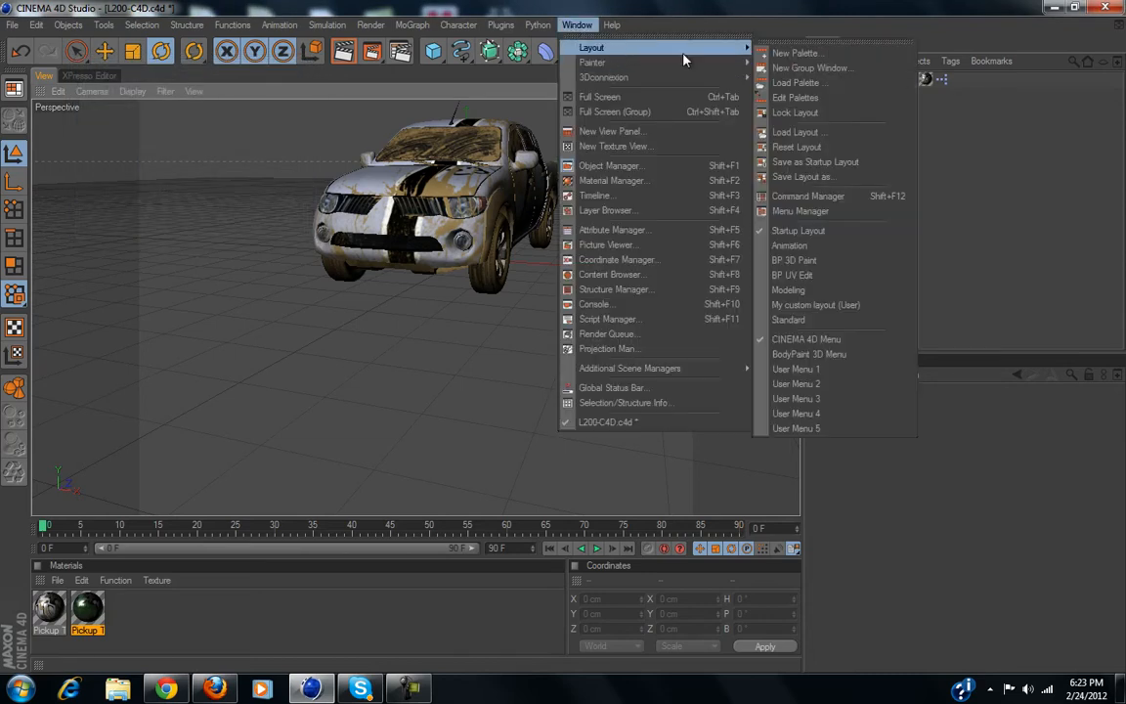
pyautogui.click(826, 200)
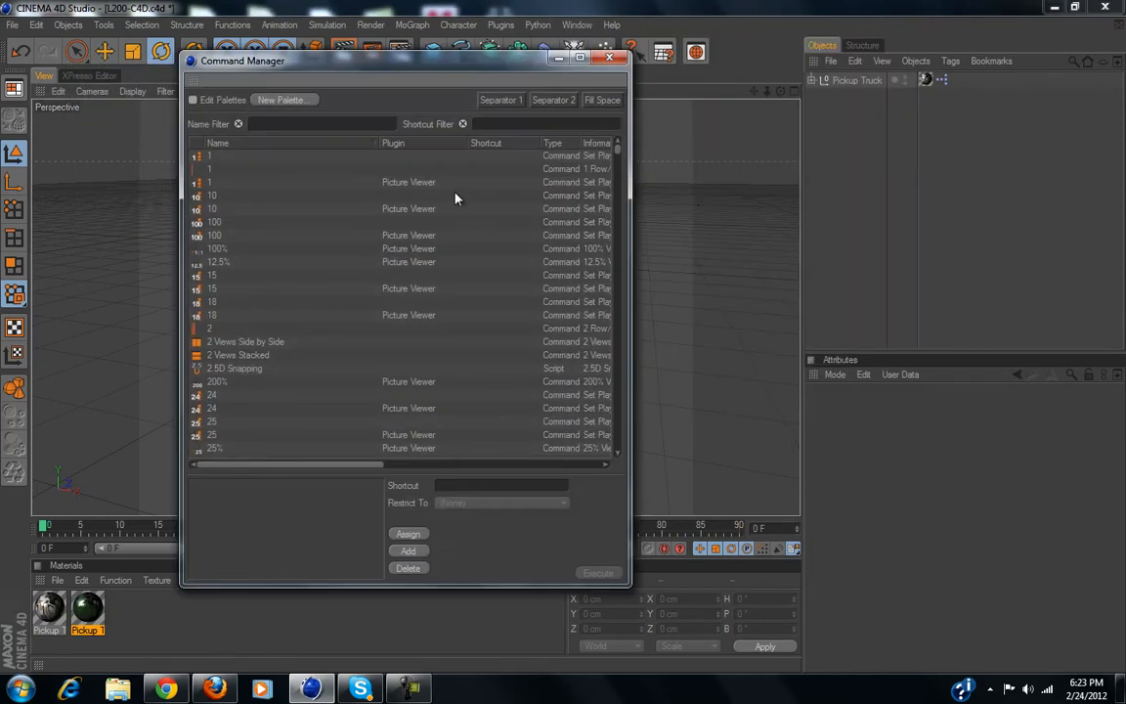
pyautogui.moveTo(390, 57); pyautogui.dragTo(688, 77)
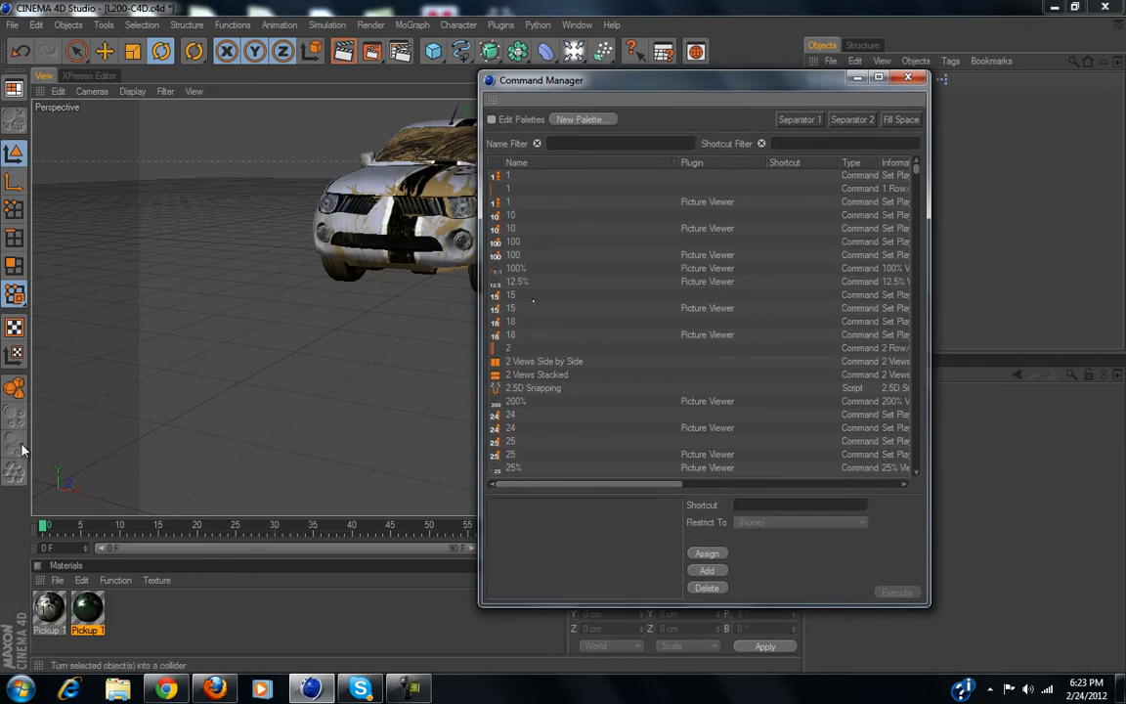
pyautogui.click(604, 146)
pyautogui.write('reset')
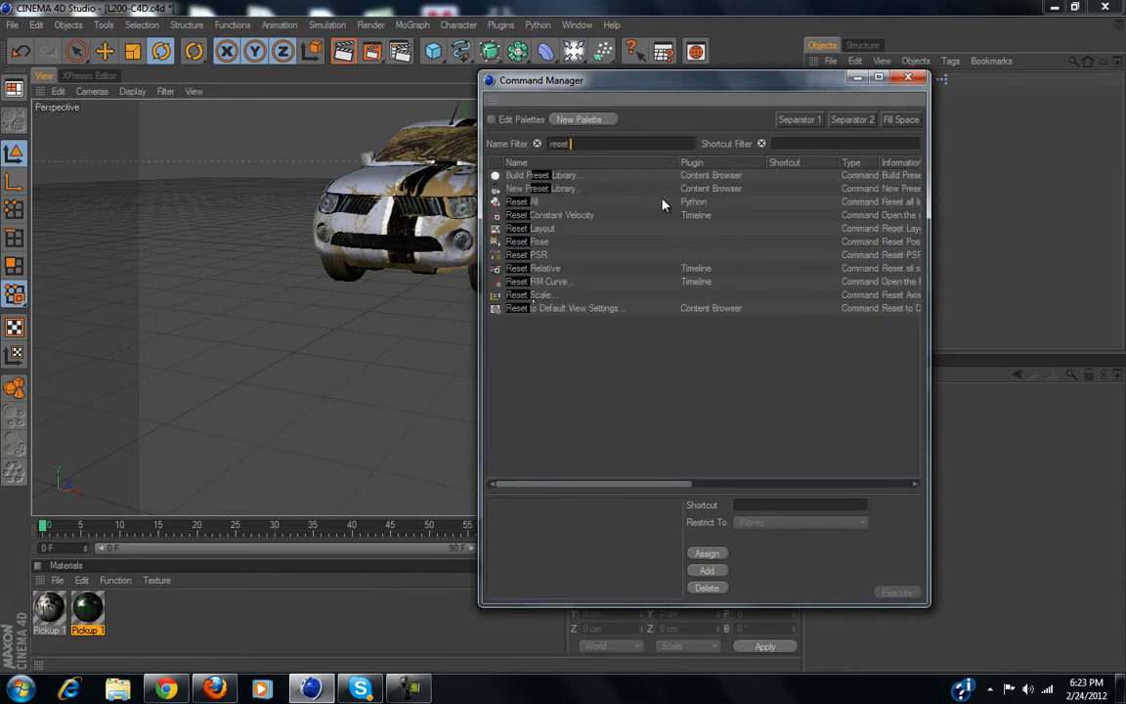
pyautogui.write(' ps')
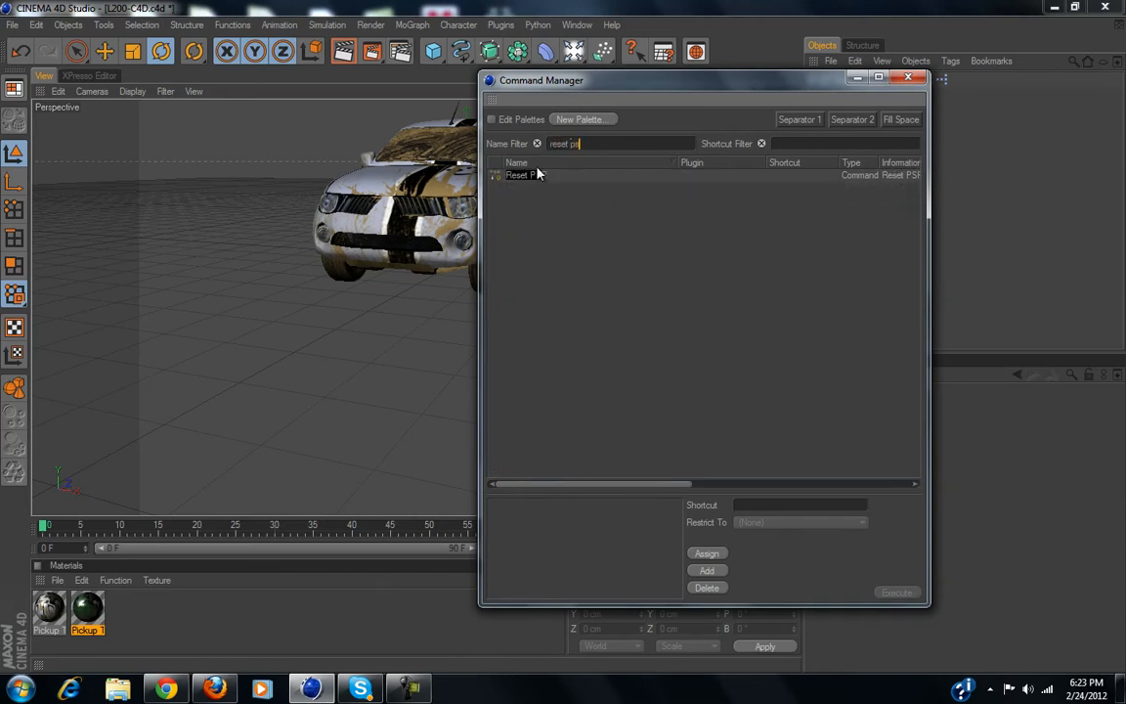
# Enable palette editing, add the Reset PSR command to the end of the main command palette, and close the Command Manager.
pyautogui.moveTo(585, 85); pyautogui.dragTo(581, 184)
pyautogui.click(488, 219)
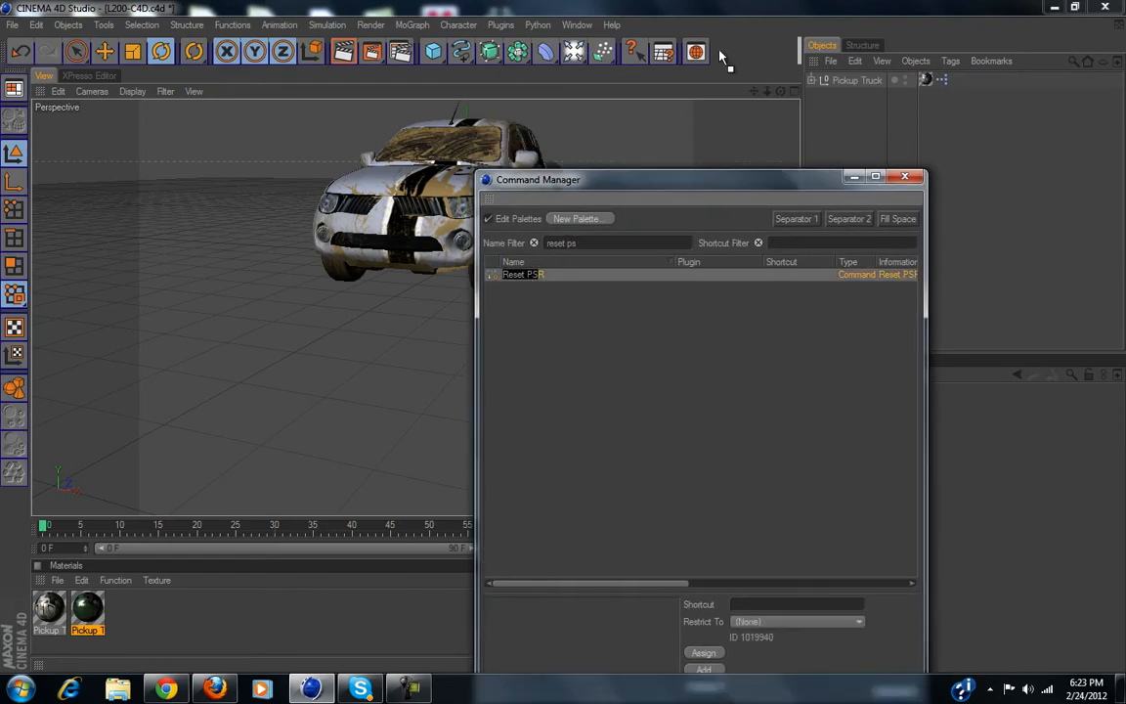
pyautogui.moveTo(716, 58); pyautogui.dragTo(720, 54)
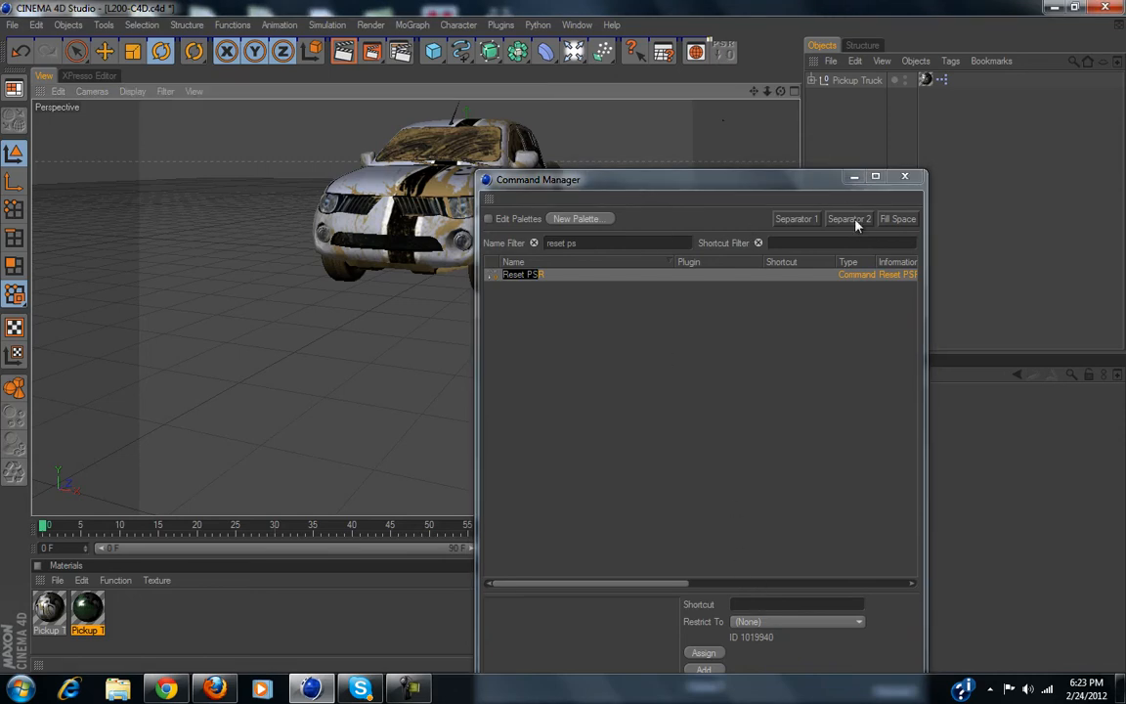
pyautogui.click(904, 176)
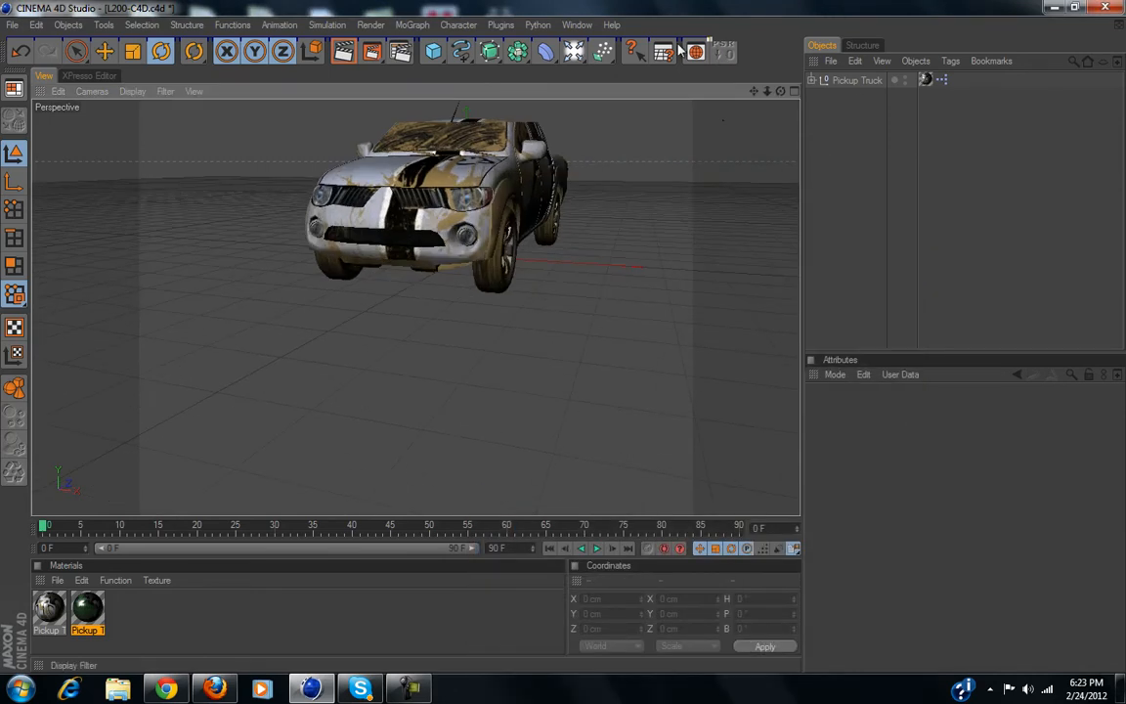
# Expand the Pickup Truck hierarchy and turn the TruckBody object into a dynamics collider.
pyautogui.scroll(2, 510, 213)
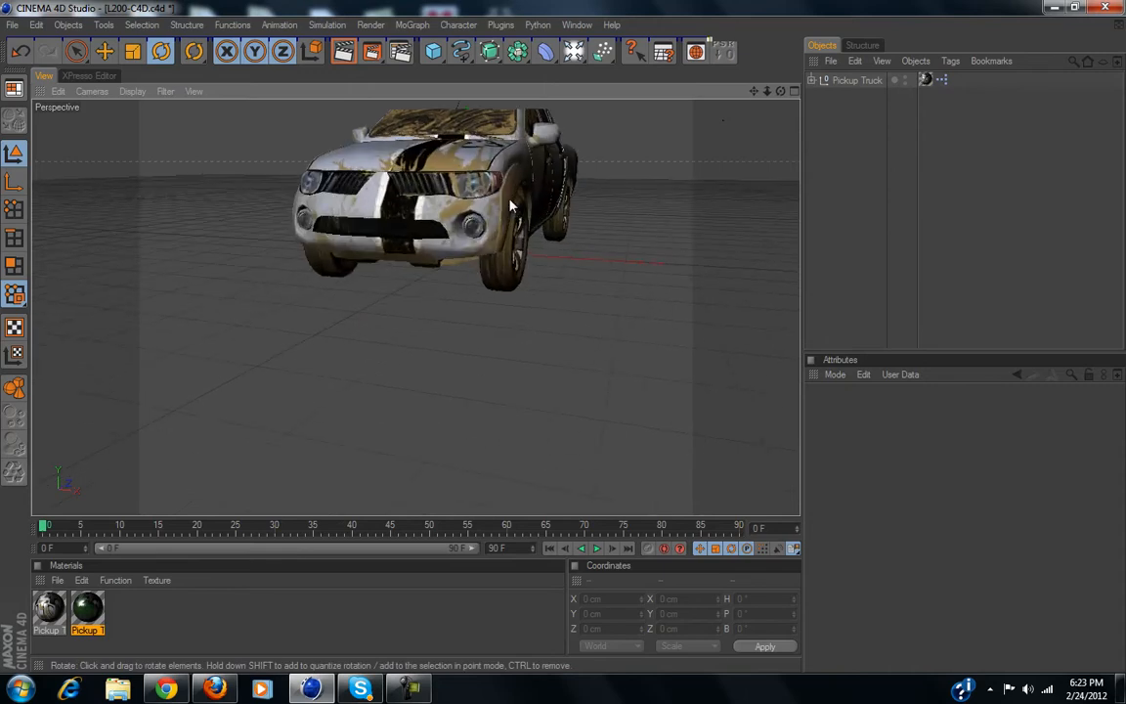
pyautogui.keyDown('alt'); pyautogui.moveTo(553, 330); pyautogui.dragTo(779, 131); pyautogui.keyUp('alt')
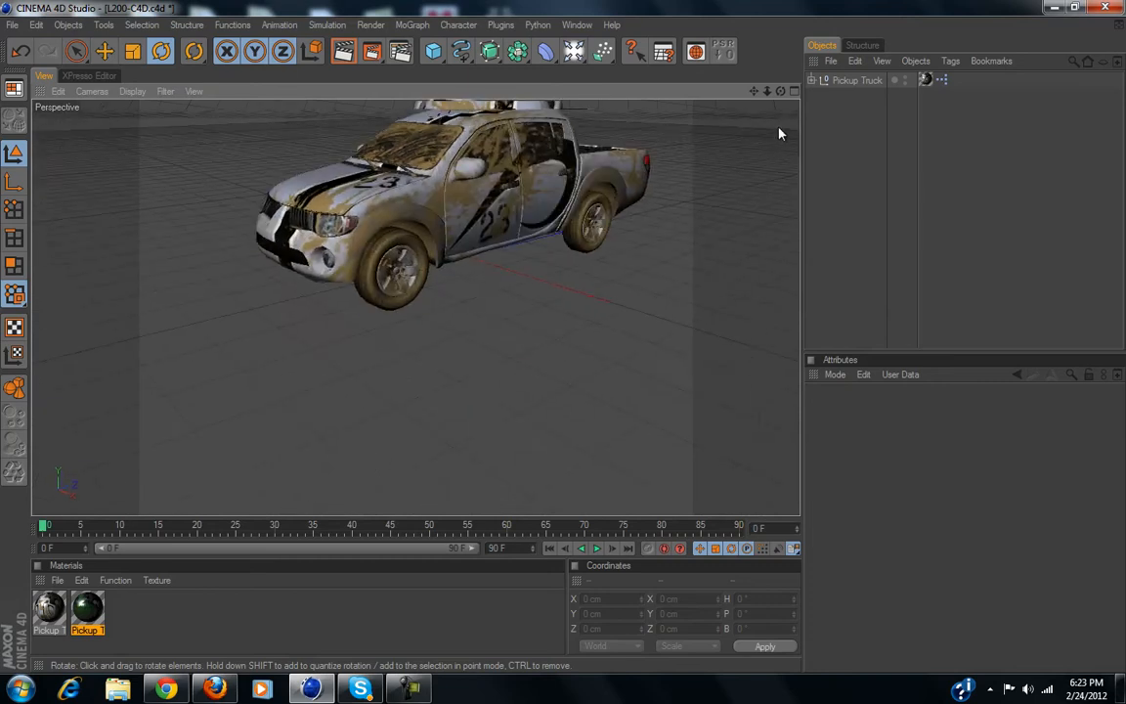
pyautogui.click(812, 80)
pyautogui.click(860, 96)
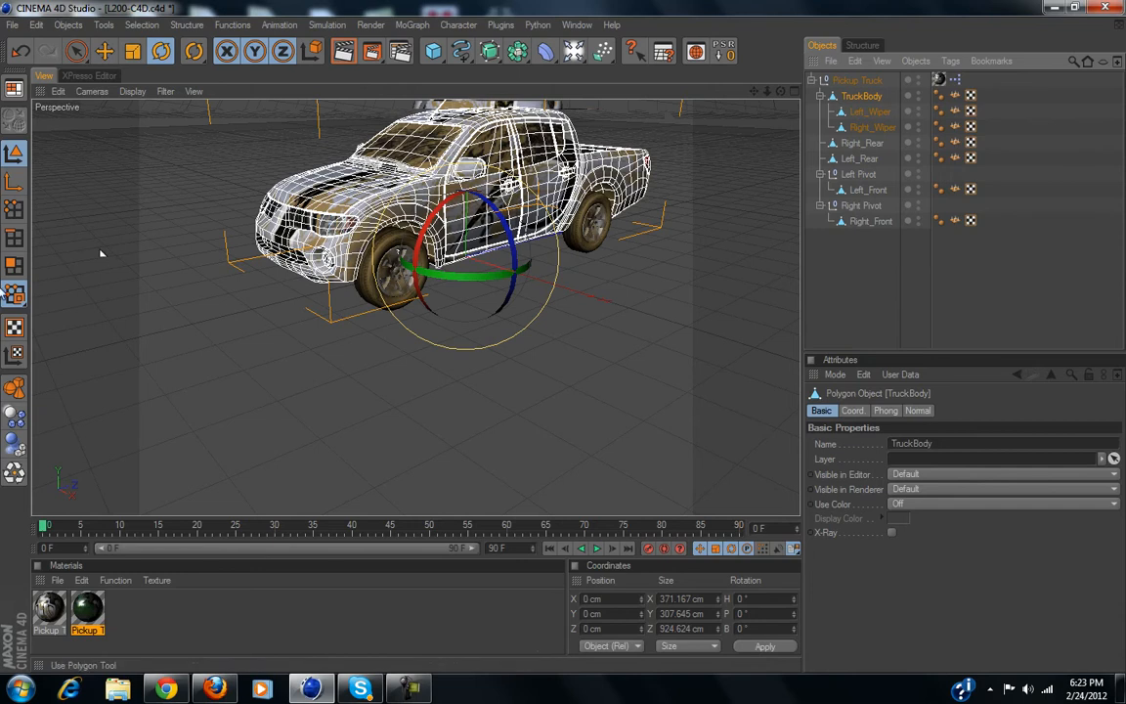
pyautogui.click(14, 446)
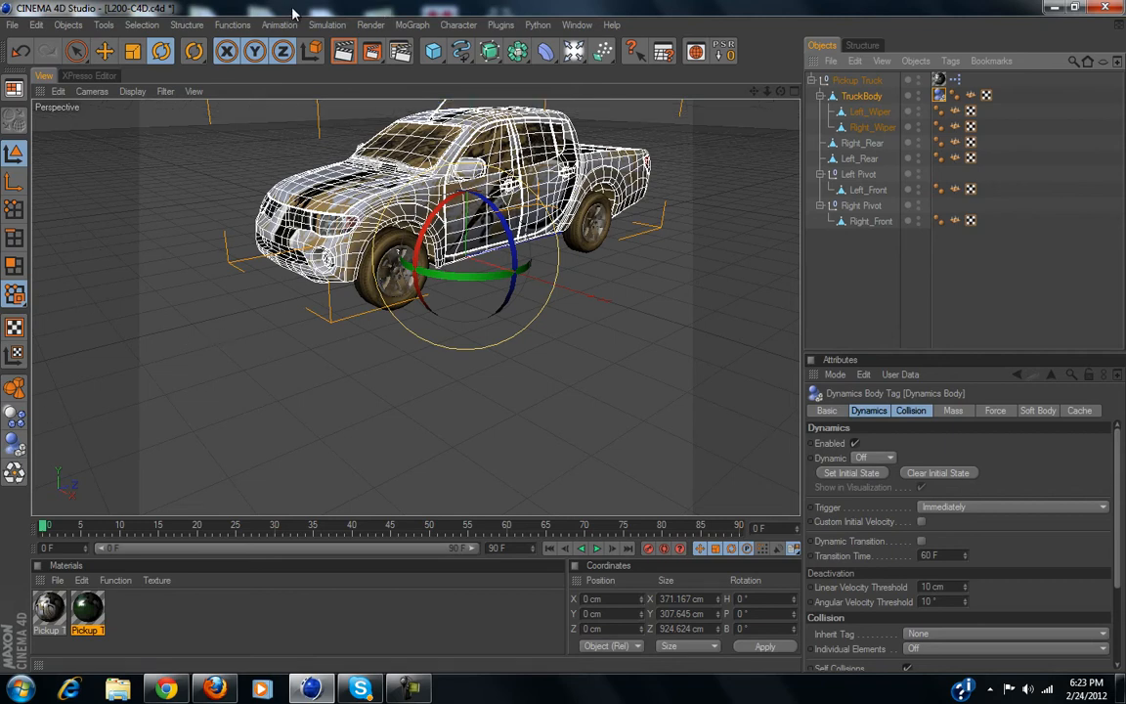
pyautogui.click(326, 24)
pyautogui.moveTo(349, 65)
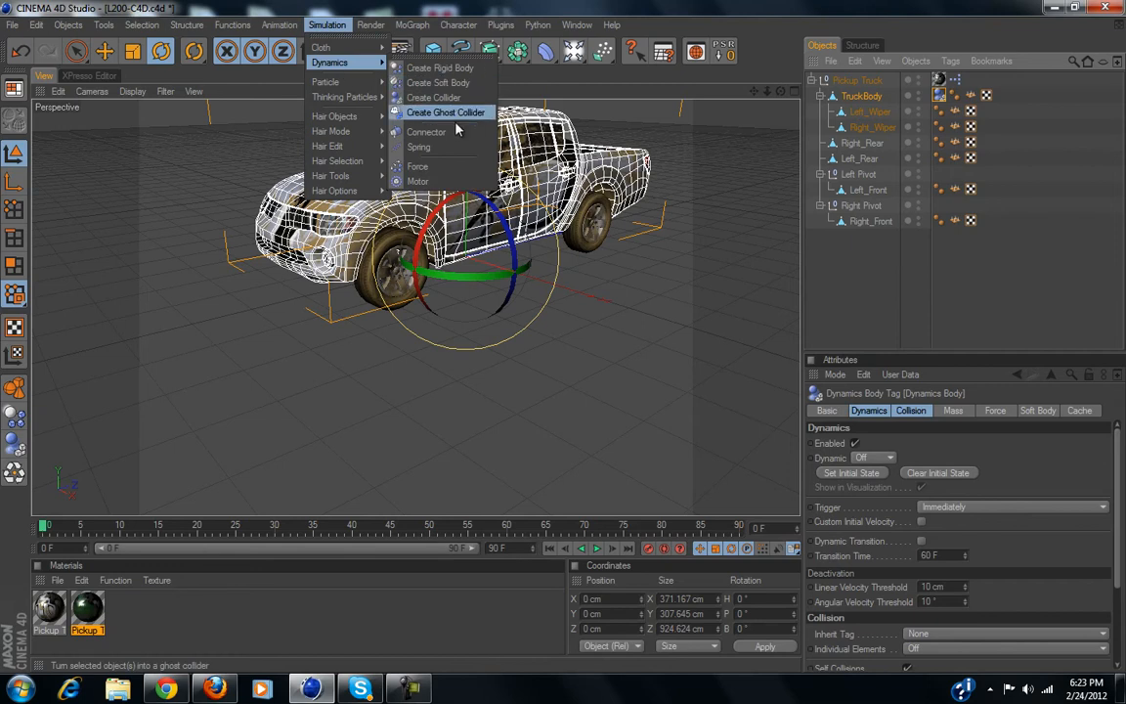
pyautogui.click(659, 5)
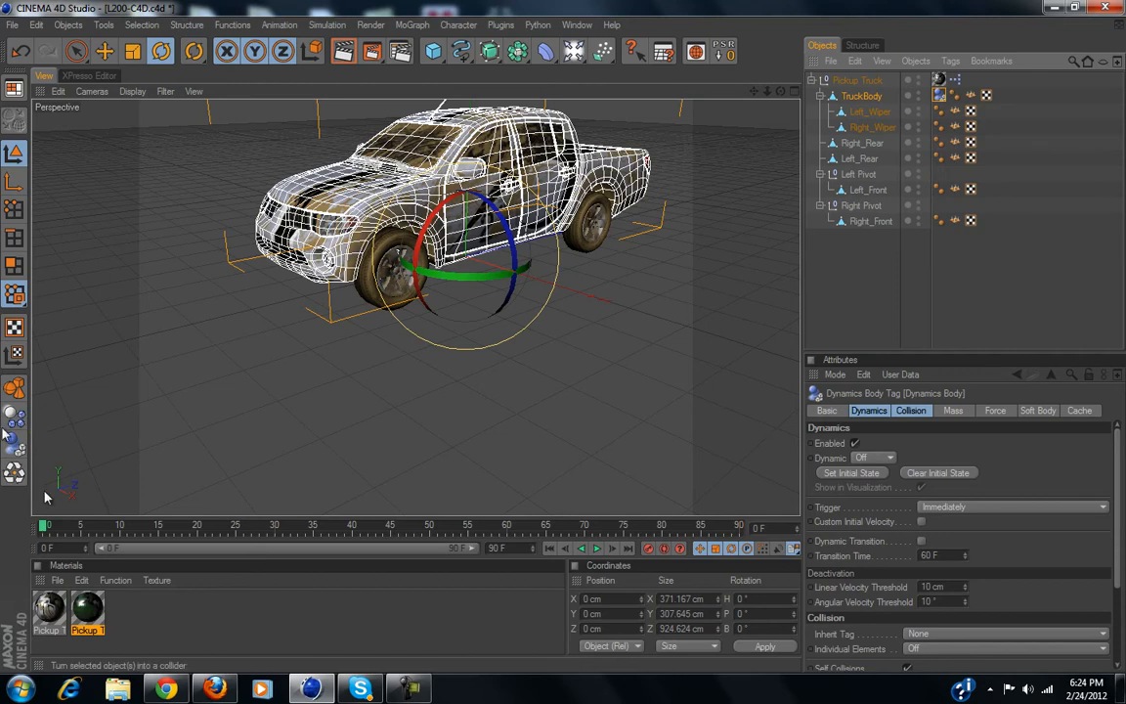
pyautogui.scroll(3, 536, 323)
pyautogui.scroll(-3, 536, 322)
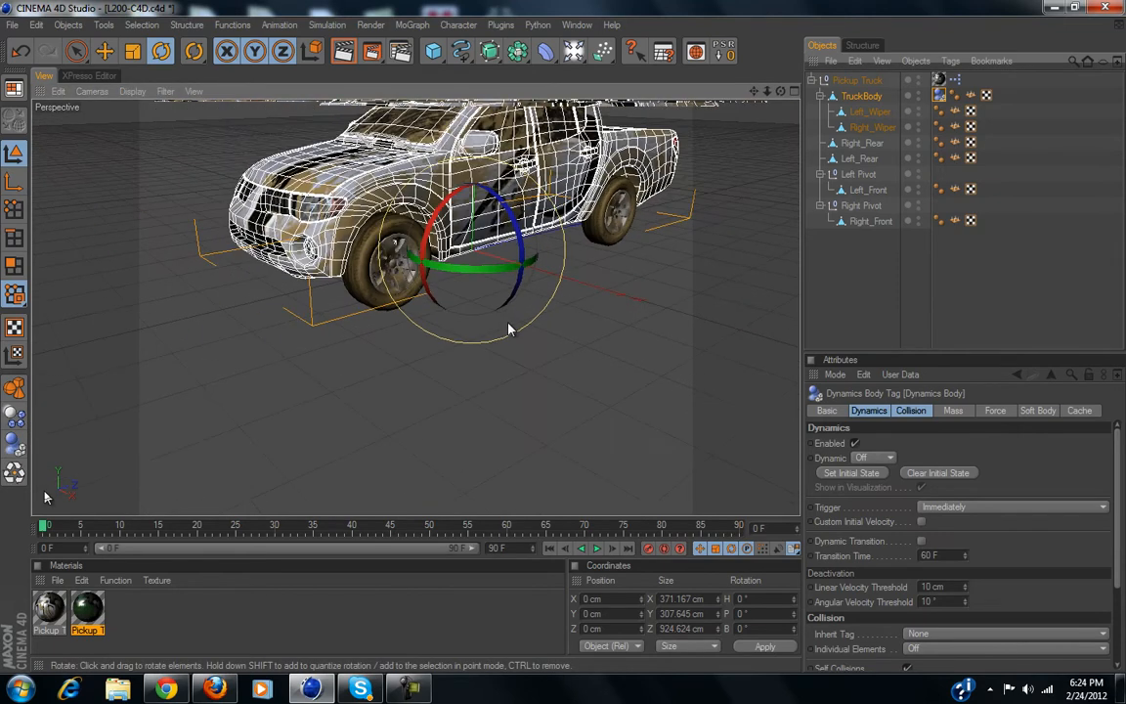
pyautogui.scroll(3, 503, 321)
pyautogui.scroll(-3, 495, 334)
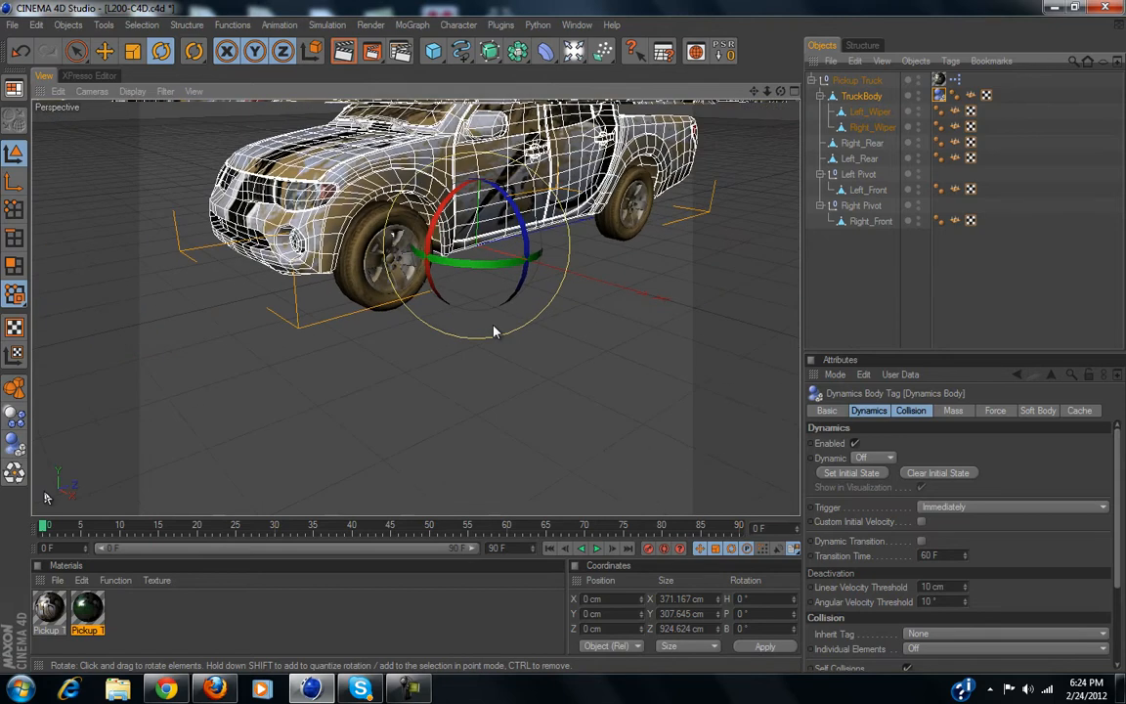
# Add a dynamics Connector, make it a child of the Left_Front wheel and reset its position, scale and rotation.
pyautogui.click(866, 189)
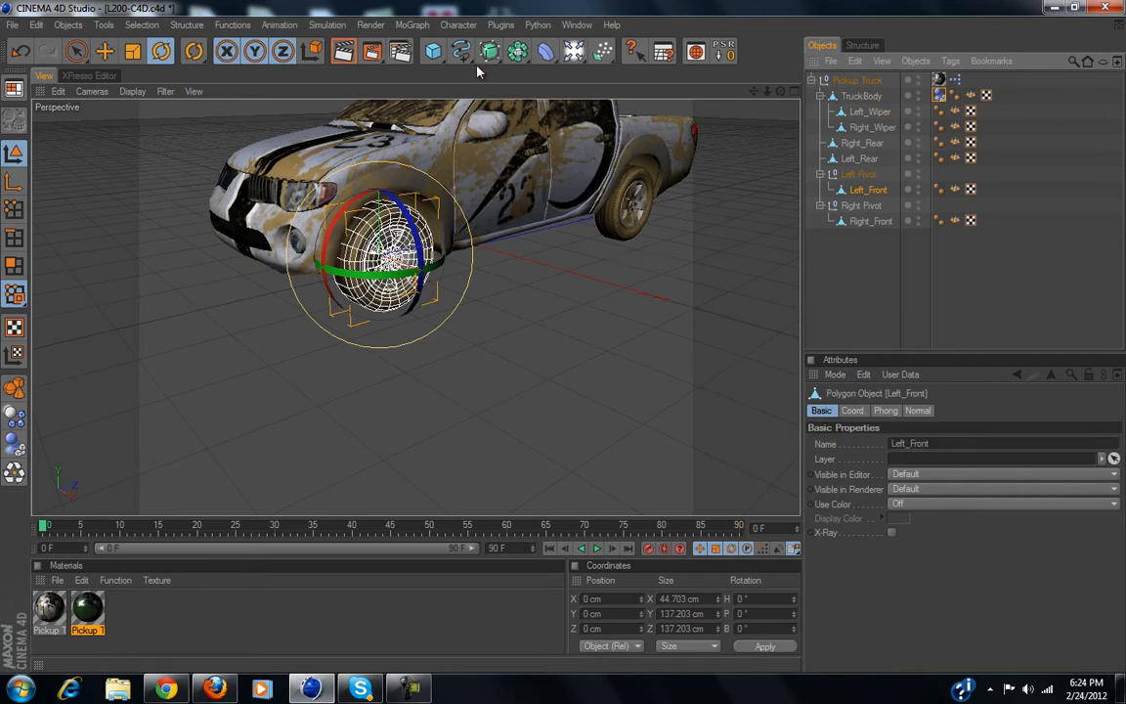
pyautogui.click(327, 25)
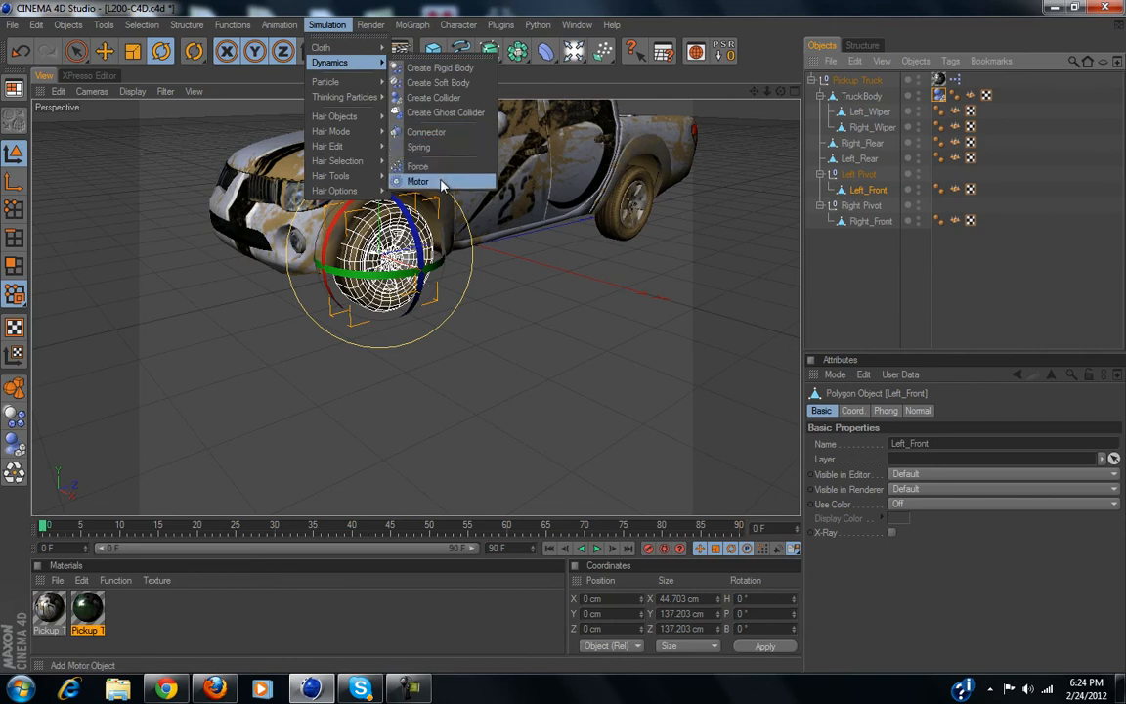
pyautogui.click(422, 132)
pyautogui.moveTo(850, 80); pyautogui.dragTo(873, 203)
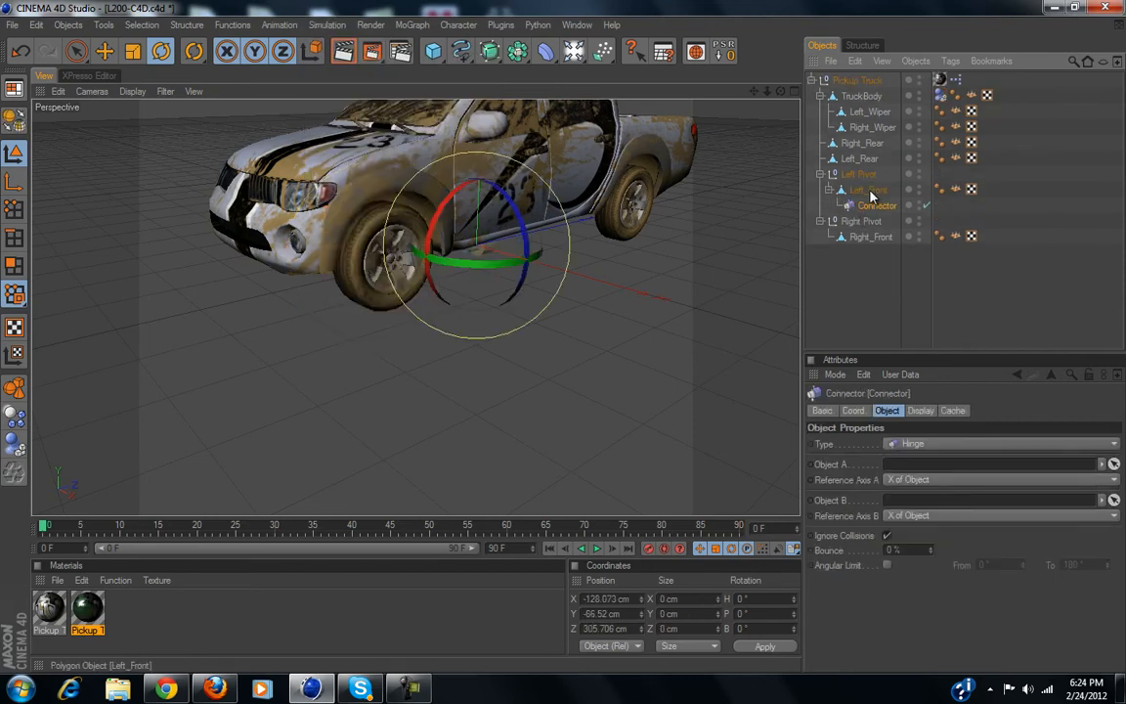
pyautogui.click(870, 192)
pyautogui.click(870, 206)
pyautogui.click(728, 57)
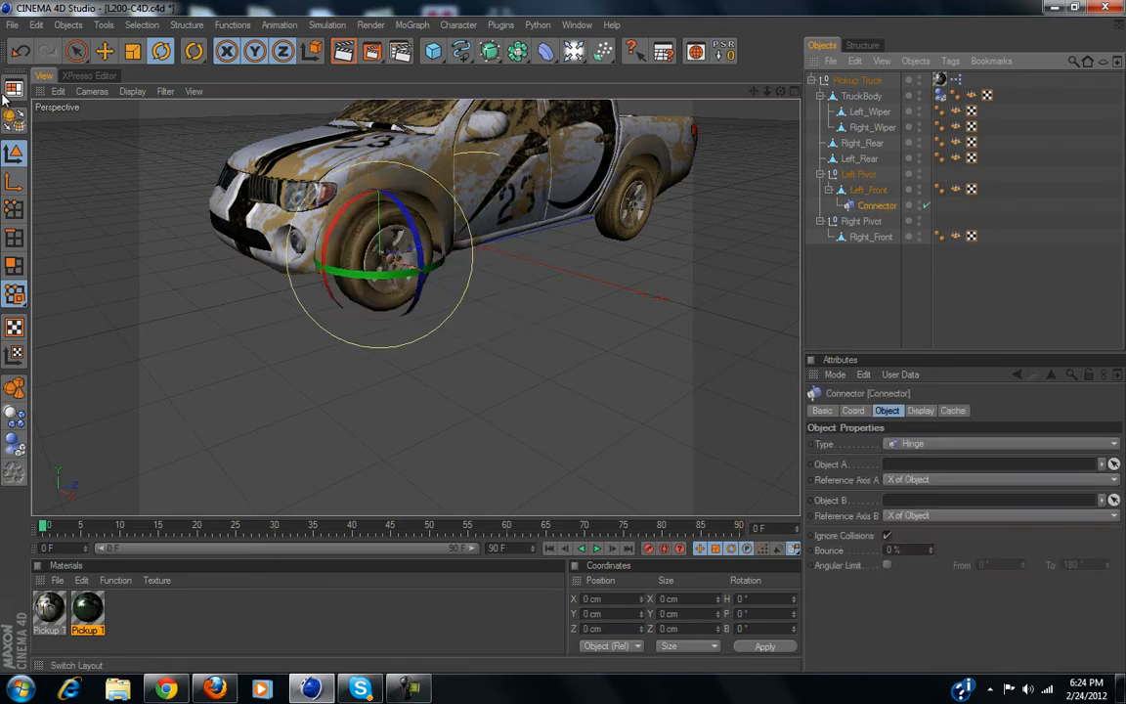
# Set the draw size of the Left_Front wheel's connector to 187 cm.
pyautogui.click(103, 51)
pyautogui.keyDown('alt'); pyautogui.moveTo(498, 339); pyautogui.dragTo(563, 342); pyautogui.keyUp('alt')
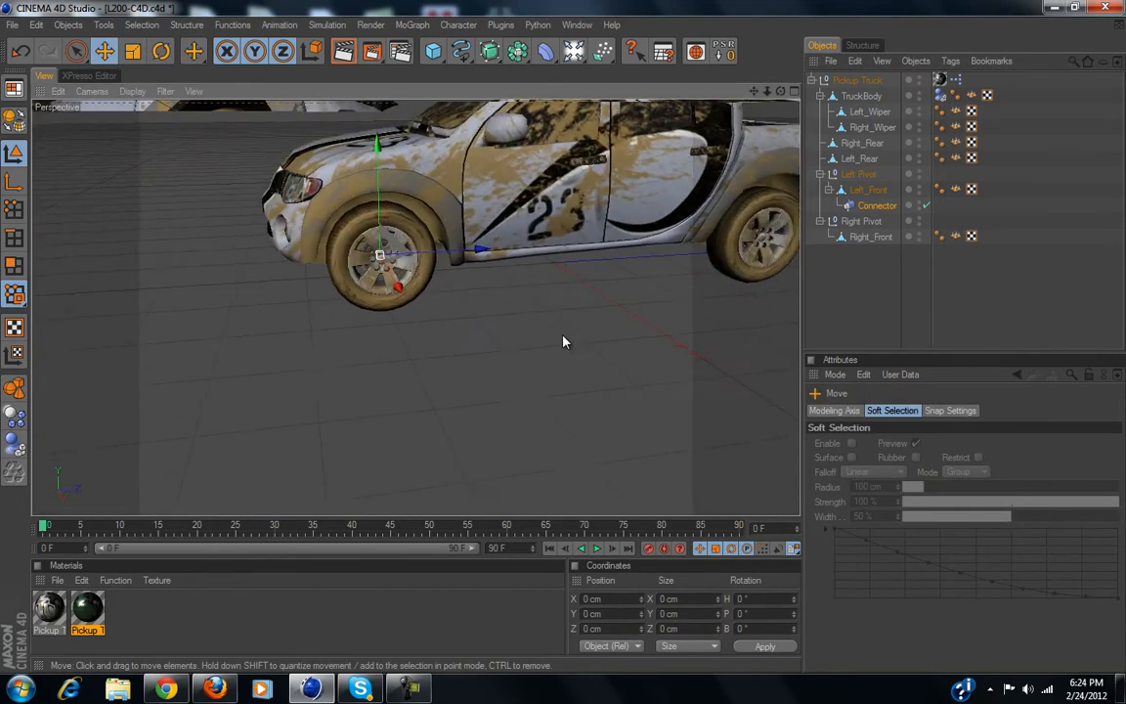
pyautogui.click(875, 205)
pyautogui.click(921, 410)
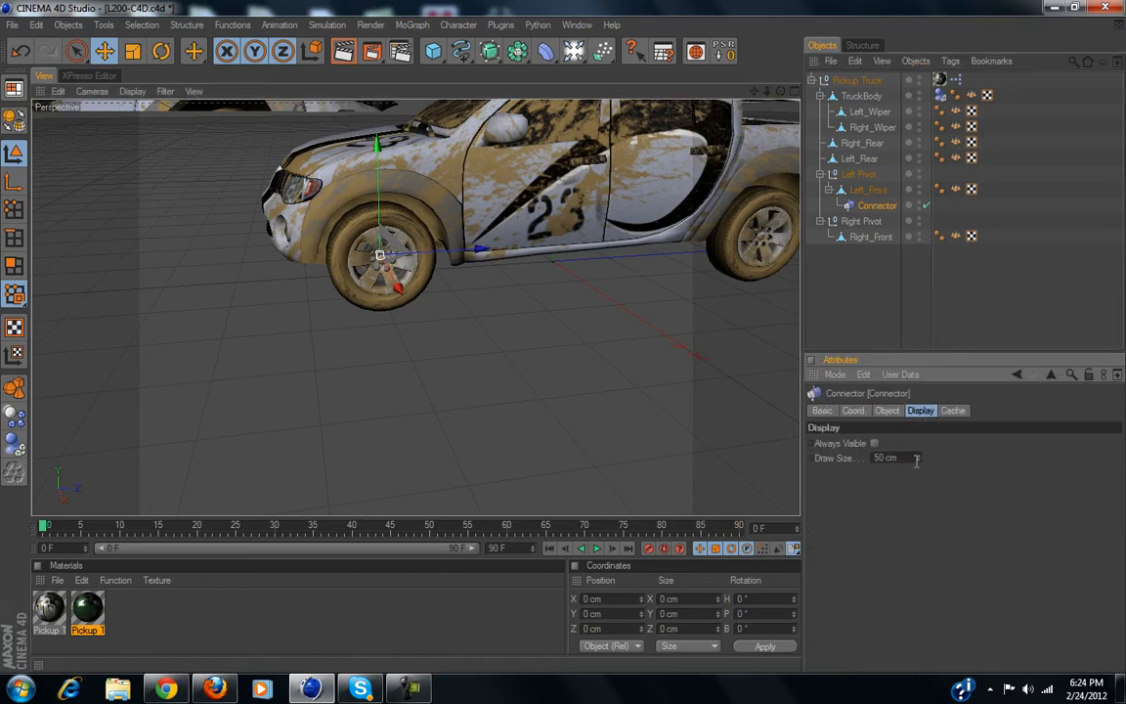
pyautogui.click(874, 444)
pyautogui.moveTo(918, 455)
pyautogui.mouseDown()
pyautogui.moveTo(917, 469)
pyautogui.moveTo(920, 457)
pyautogui.mouseUp()
pyautogui.moveTo(564, 339)
pyautogui.keyDown('alt'); pyautogui.mouseDown()
pyautogui.moveTo(555, 352)
pyautogui.moveTo(478, 345)
pyautogui.mouseUp(); pyautogui.keyUp('alt')
pyautogui.moveTo(531, 467)
pyautogui.keyDown('alt'); pyautogui.mouseDown()
pyautogui.moveTo(578, 327)
pyautogui.moveTo(546, 453)
pyautogui.mouseUp(); pyautogui.keyUp('alt')
pyautogui.keyDown('alt'); pyautogui.moveTo(518, 412); pyautogui.dragTo(456, 431); pyautogui.keyUp('alt')
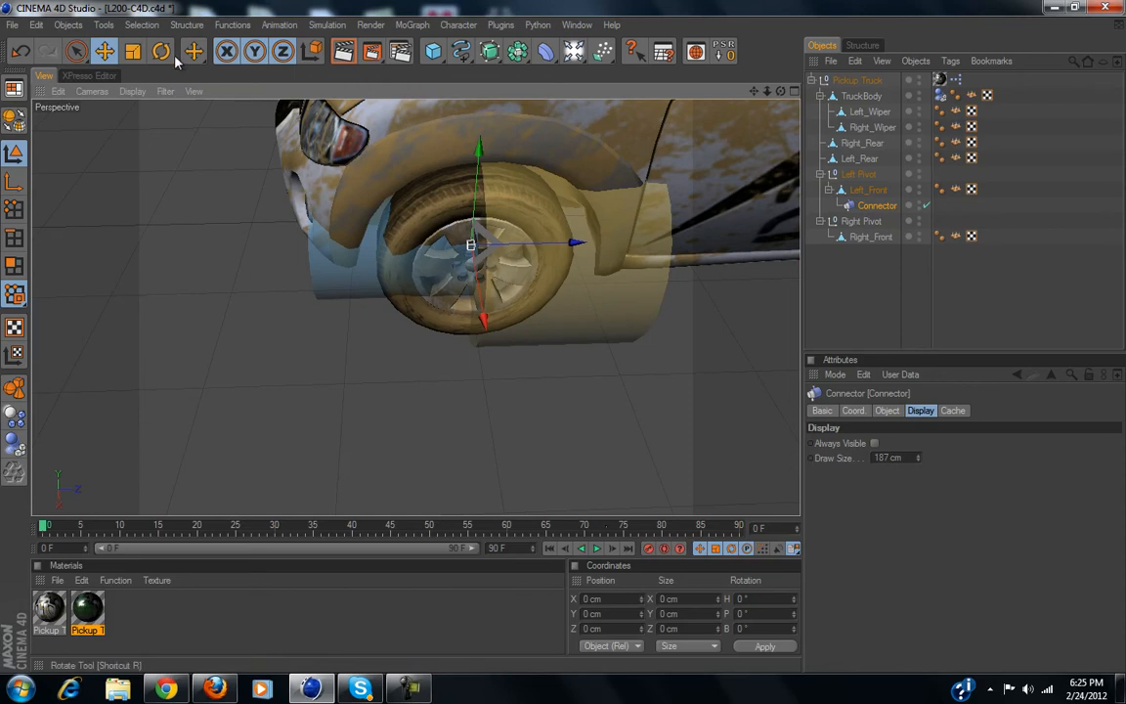
# Rotate the Left_Front wheel's connector to a heading of -90°.
pyautogui.press('r')
pyautogui.moveTo(457, 297); pyautogui.dragTo(334, 234)
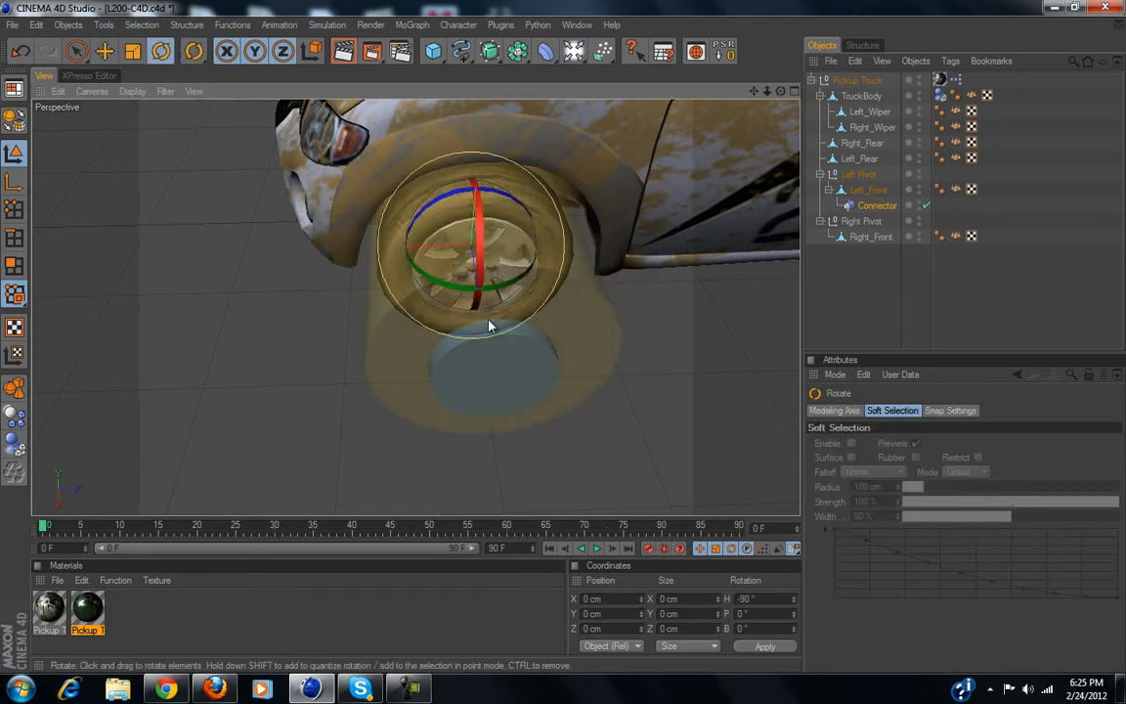
pyautogui.keyDown('alt'); pyautogui.moveTo(577, 406); pyautogui.dragTo(596, 337); pyautogui.keyUp('alt')
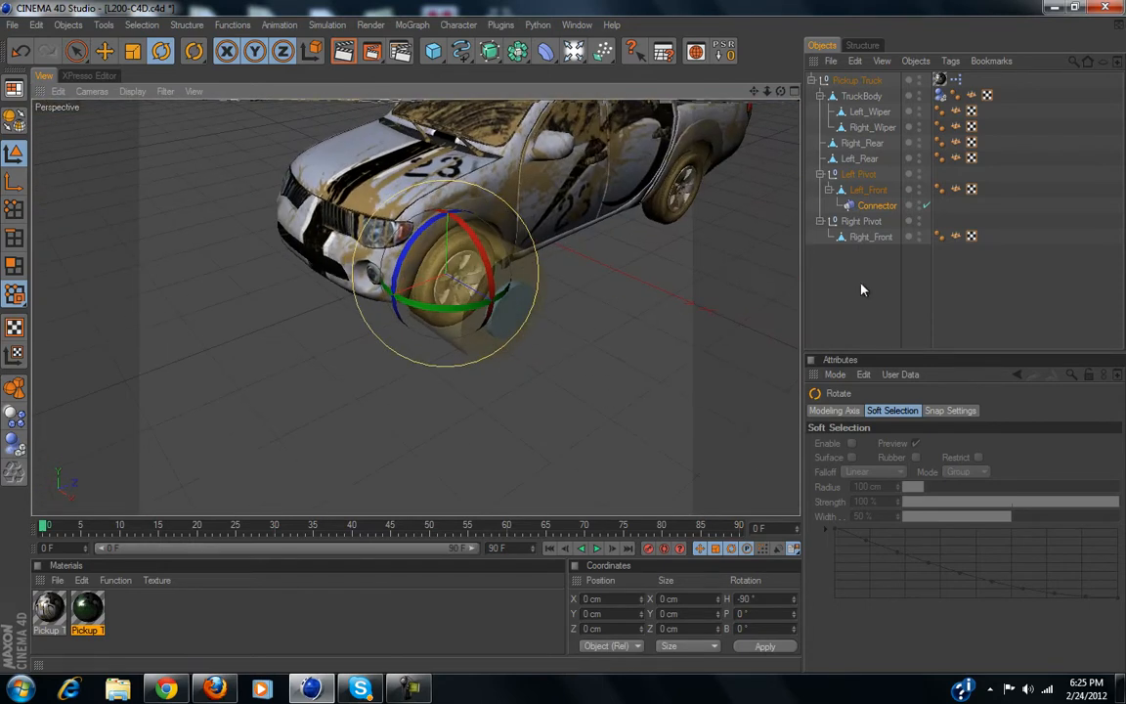
# Link the hinge connector under Left_Front with Left_Front as Object A and TruckBody as Object B.
pyautogui.click(880, 206)
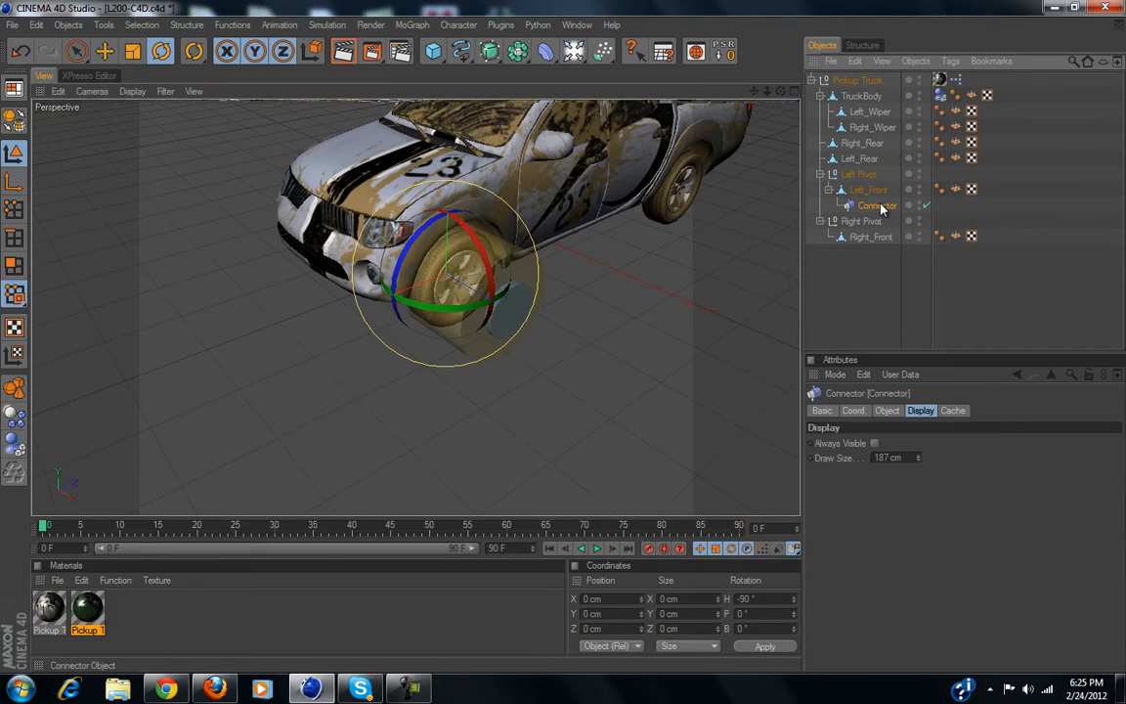
pyautogui.click(886, 411)
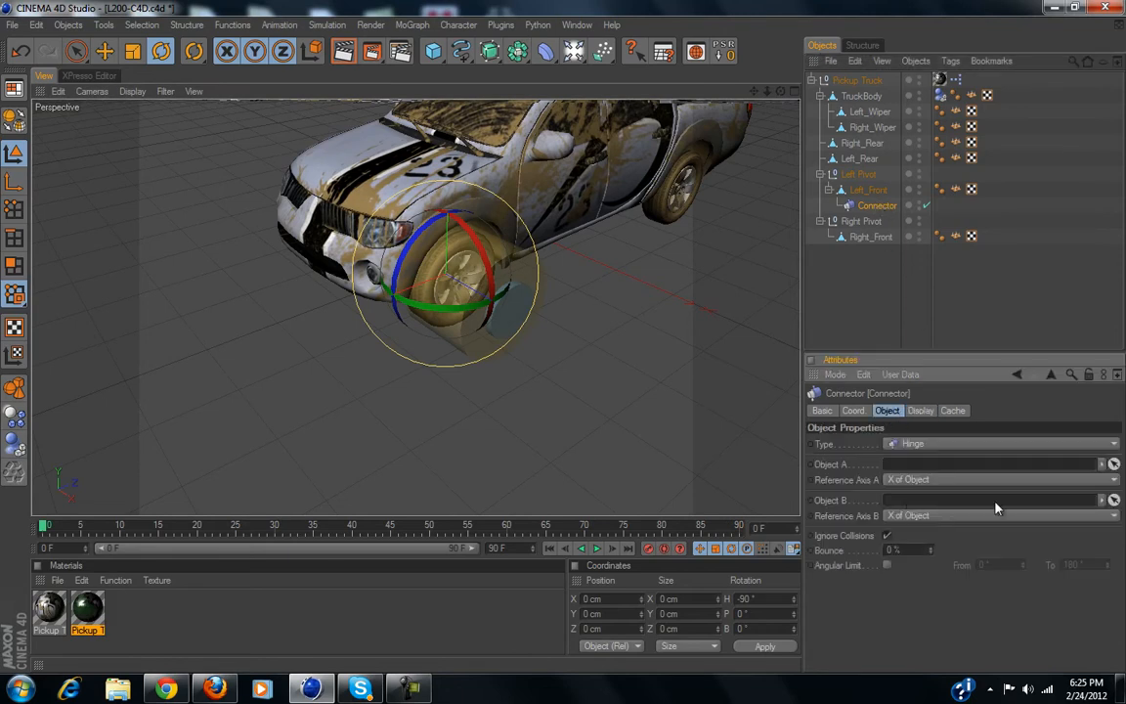
pyautogui.click(1114, 464)
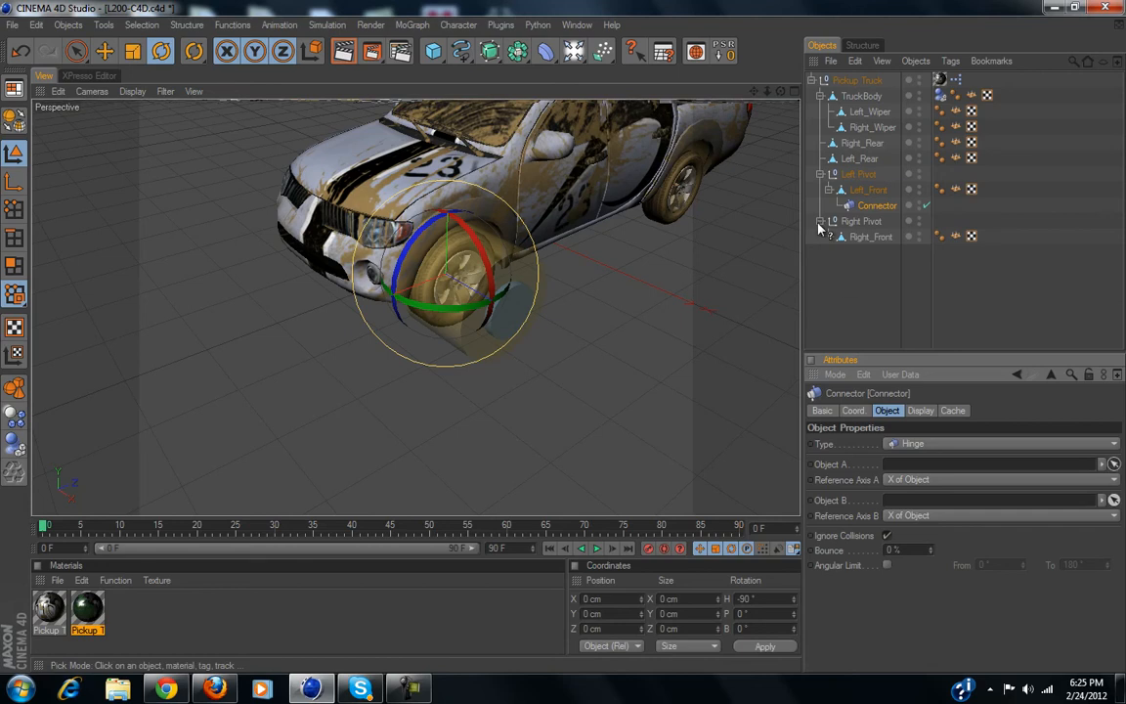
pyautogui.click(870, 192)
pyautogui.click(1113, 515)
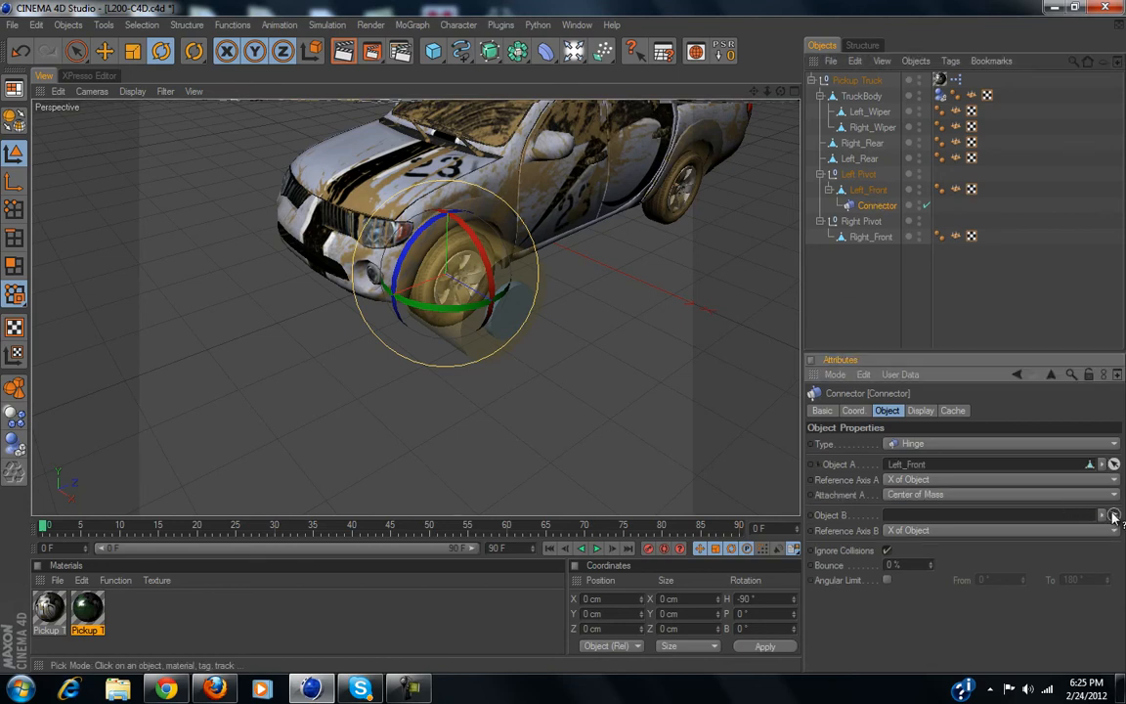
pyautogui.click(859, 98)
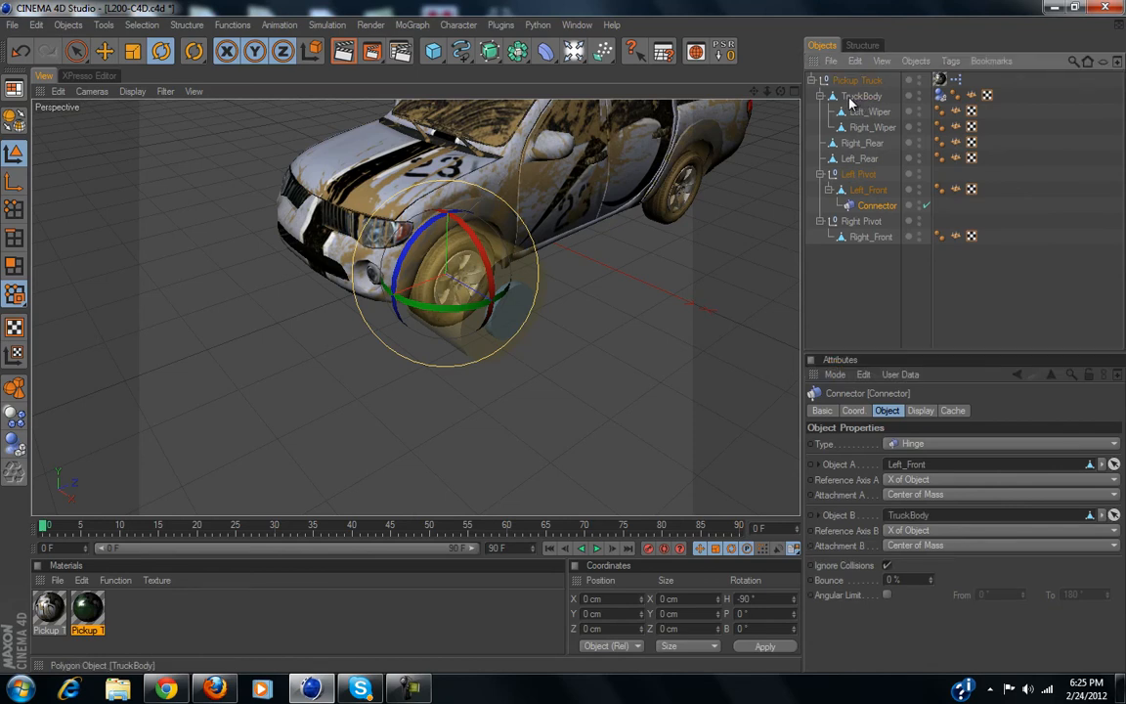
# Turn the Left_Front wheel into a dynamics rigid body.
pyautogui.click(869, 189)
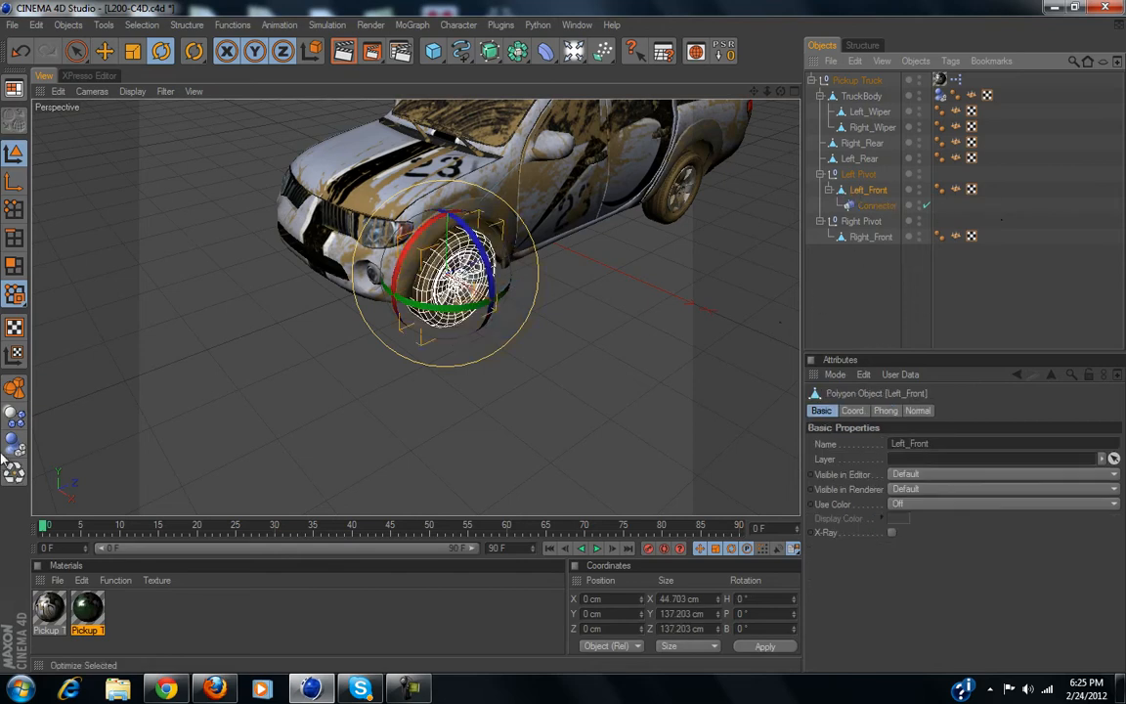
pyautogui.click(16, 417)
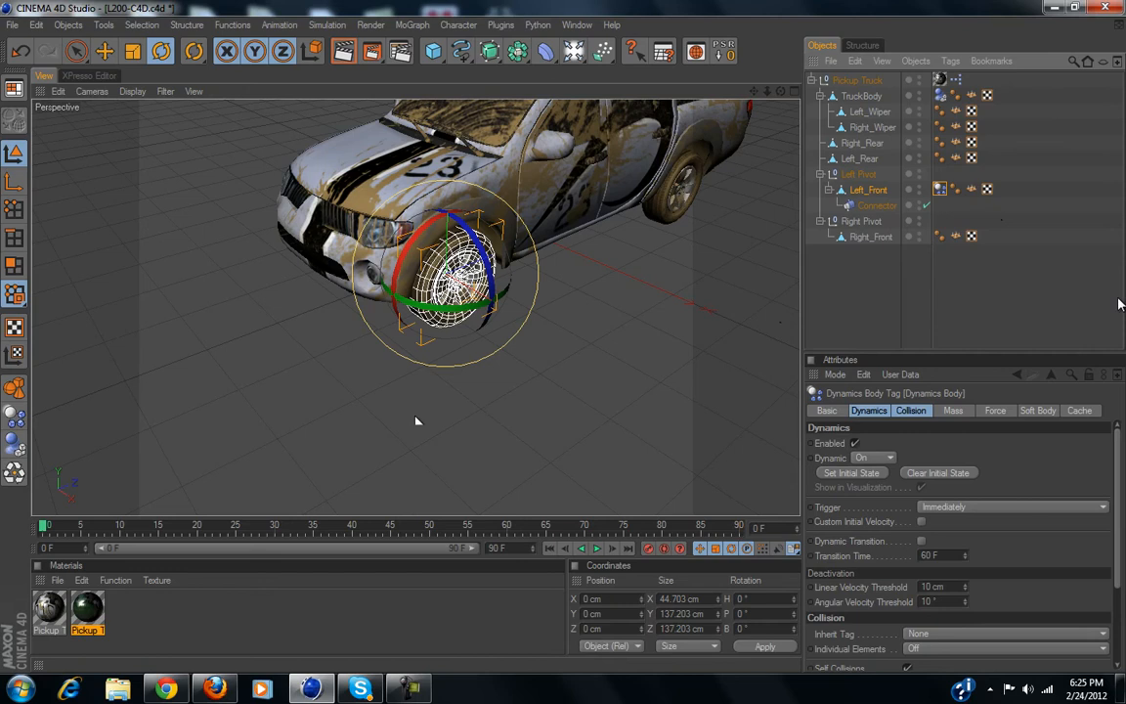
# Copy the left wheel's connector into Right_Front and reset the copy's position, scale and rotation.
pyautogui.click(850, 240)
pyautogui.click(883, 208)
pyautogui.click(860, 239)
pyautogui.click(875, 207)
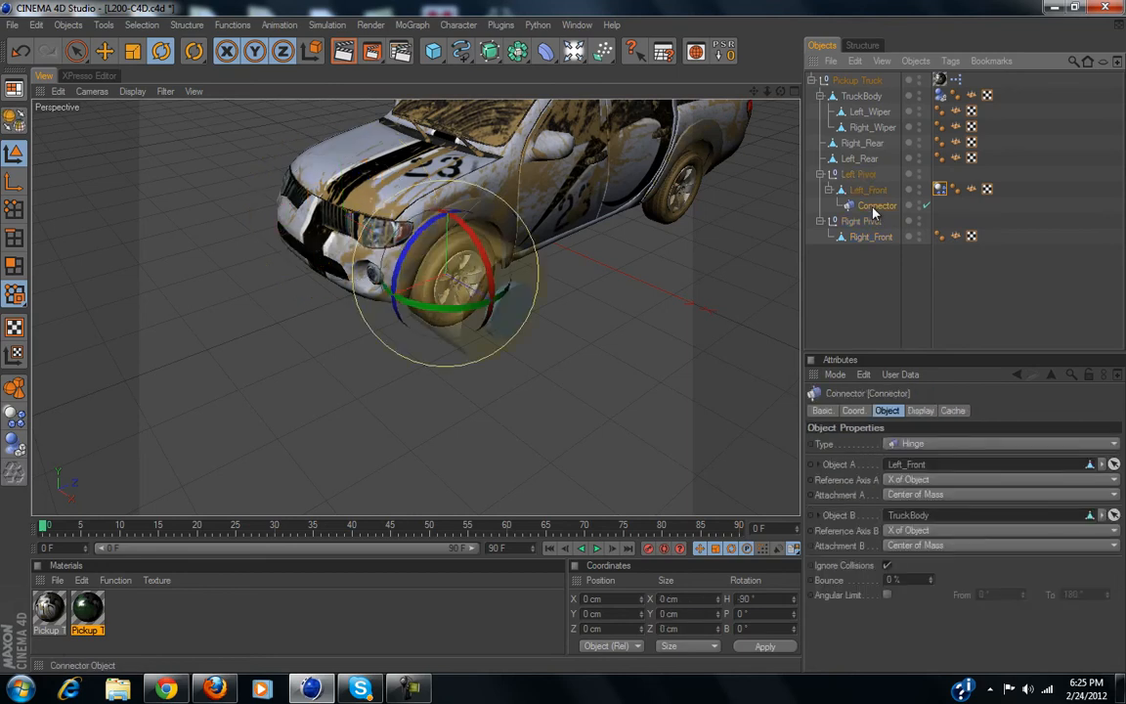
pyautogui.moveTo(872, 209); pyautogui.dragTo(876, 243)
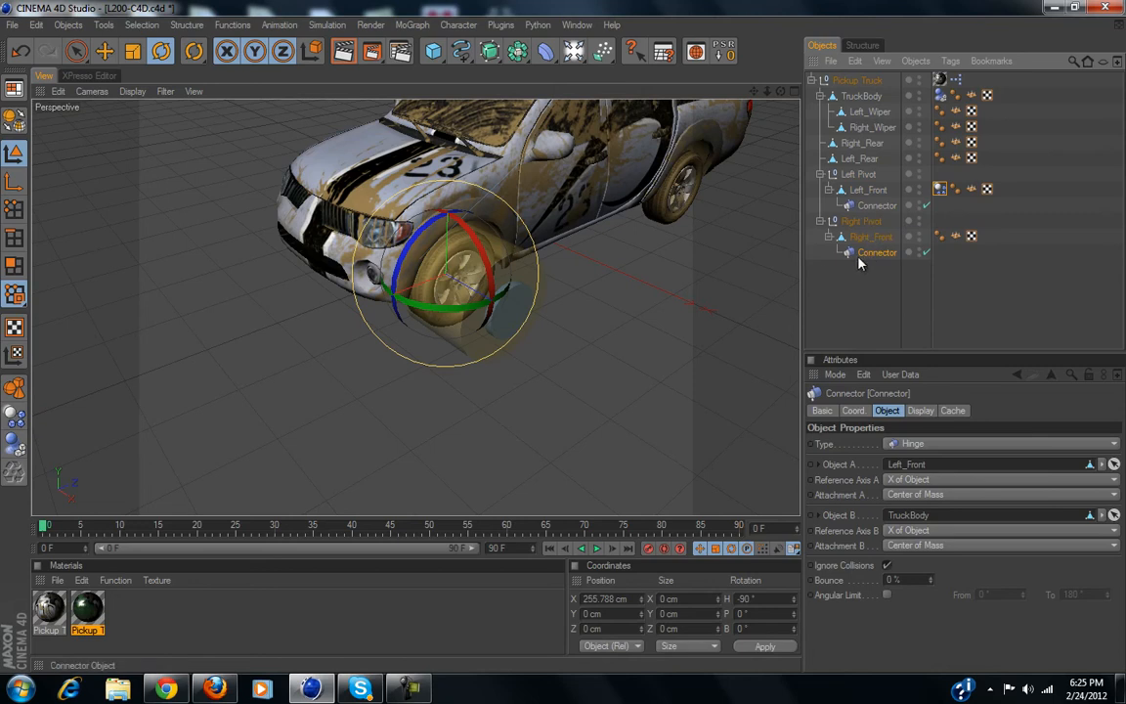
pyautogui.click(724, 51)
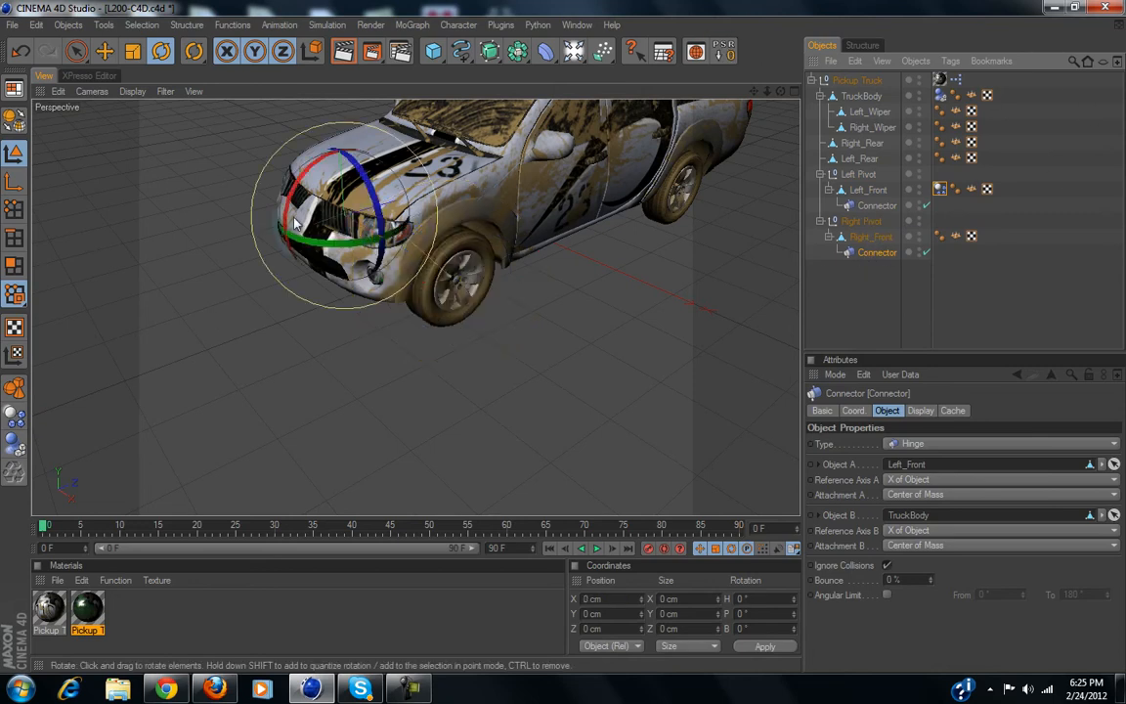
# Set Object A of the connector under Right_Front to the Right_Front wheel.
pyautogui.keyDown('alt'); pyautogui.moveTo(543, 337); pyautogui.dragTo(564, 339); pyautogui.keyUp('alt')
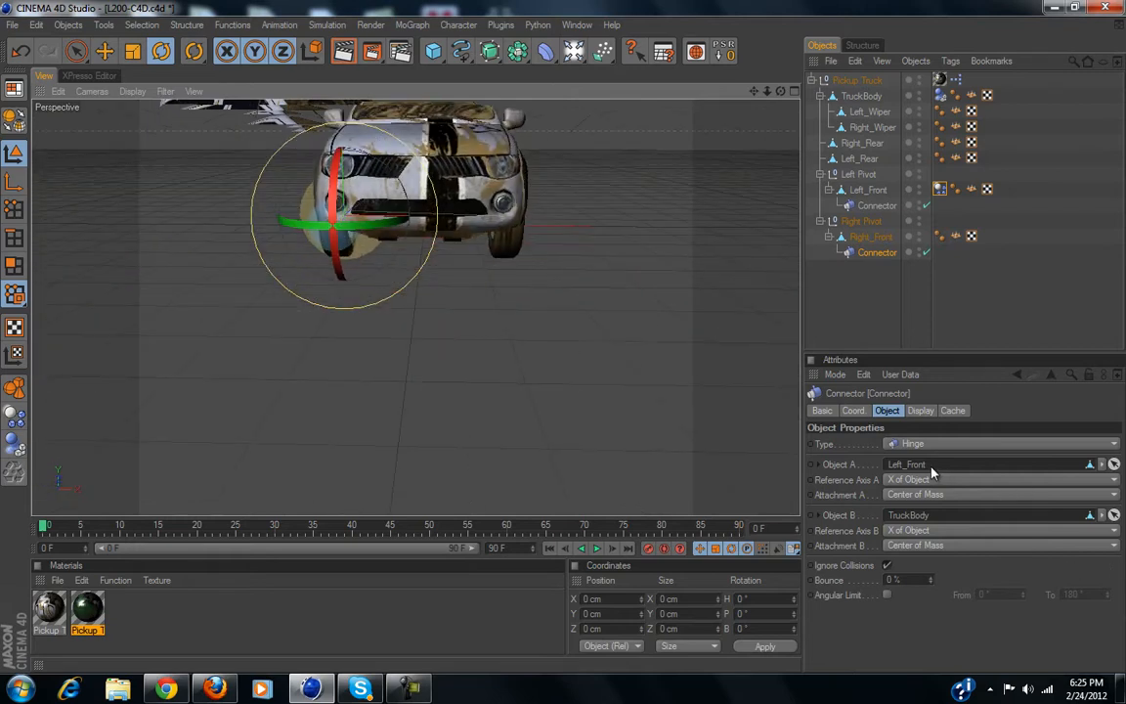
pyautogui.click(1114, 466)
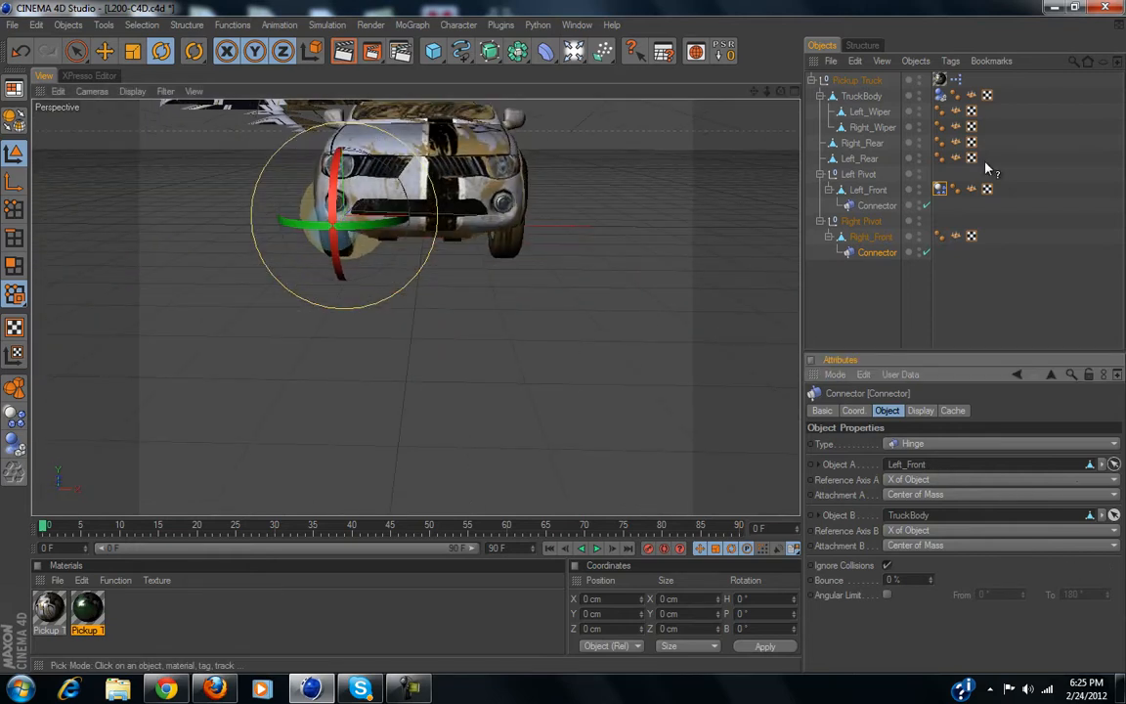
pyautogui.click(863, 241)
pyautogui.click(1026, 302)
# Rotate the Right_Front wheel's connector to a heading of -90°.
pyautogui.keyDown('alt'); pyautogui.moveTo(568, 317); pyautogui.dragTo(626, 328); pyautogui.keyUp('alt')
pyautogui.click(876, 252)
pyautogui.keyDown('alt'); pyautogui.moveTo(709, 283); pyautogui.dragTo(459, 264); pyautogui.keyUp('alt')
pyautogui.click(195, 55)
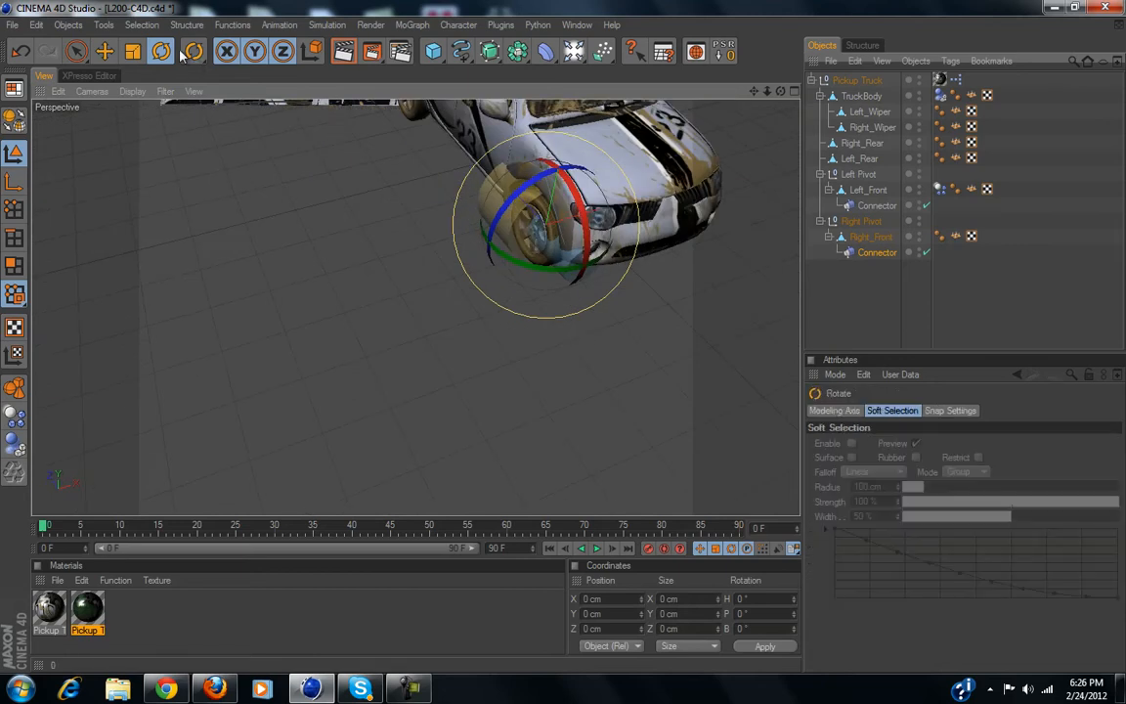
pyautogui.click(77, 50)
pyautogui.click(162, 52)
pyautogui.moveTo(536, 272); pyautogui.dragTo(408, 196)
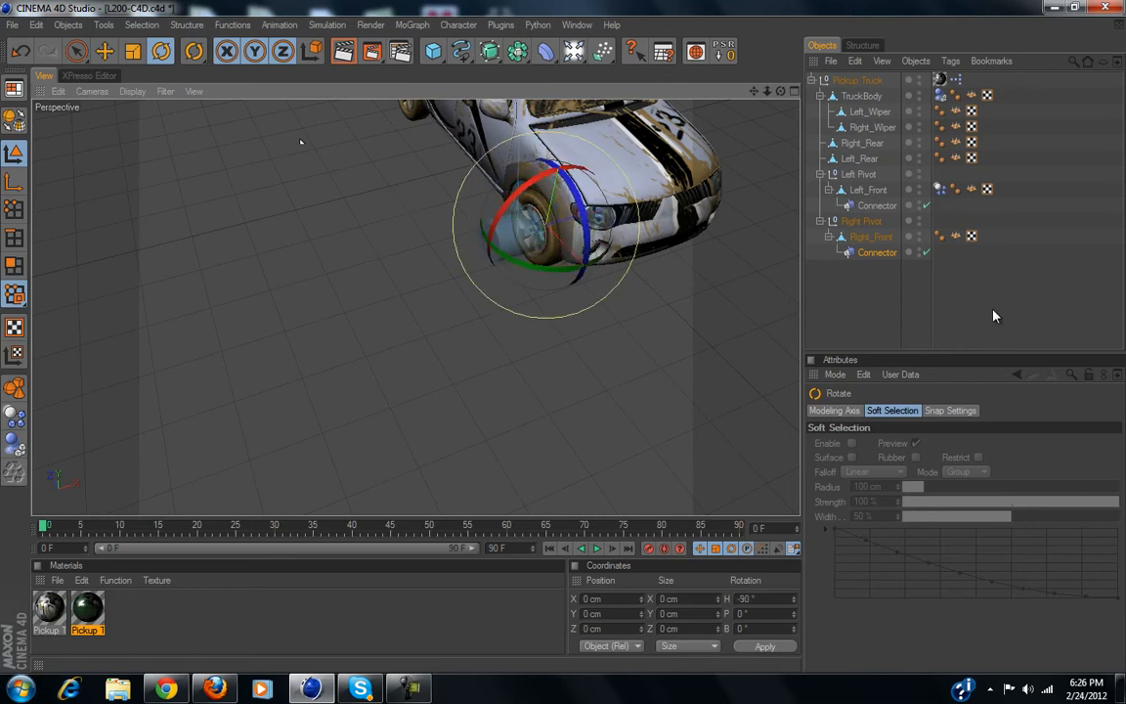
pyautogui.click(994, 310)
# Compare the object settings of the connectors under the left and right front wheels.
pyautogui.keyDown('alt'); pyautogui.moveTo(613, 335); pyautogui.dragTo(648, 320); pyautogui.keyUp('alt')
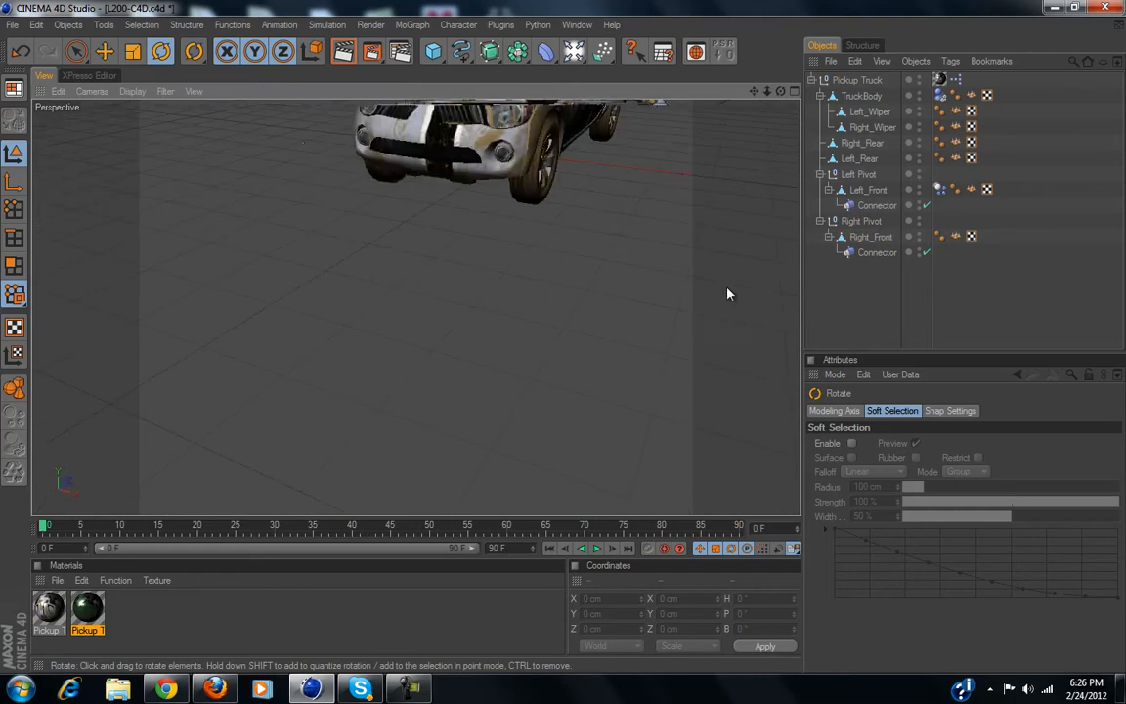
pyautogui.click(877, 252)
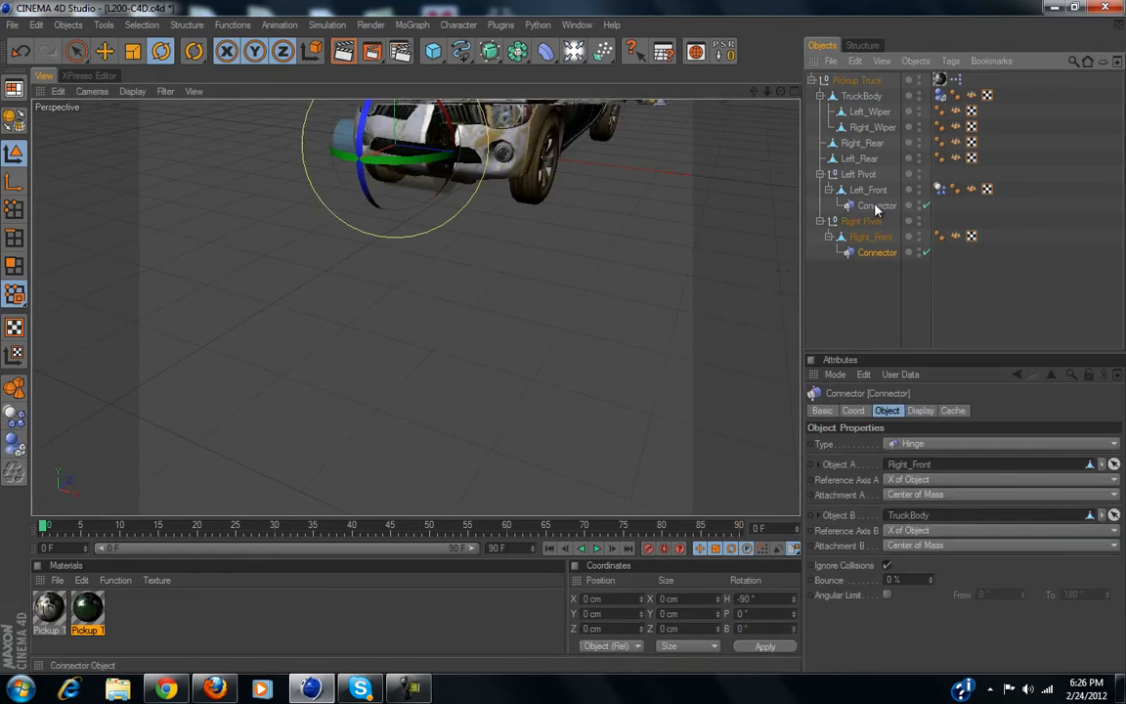
pyautogui.click(877, 205)
pyautogui.click(863, 252)
pyautogui.click(869, 207)
pyautogui.click(953, 278)
# Play the simulation briefly to test the front wheels, then return to the start of the timeline.
pyautogui.keyDown('alt'); pyautogui.moveTo(547, 284); pyautogui.dragTo(585, 370); pyautogui.keyUp('alt')
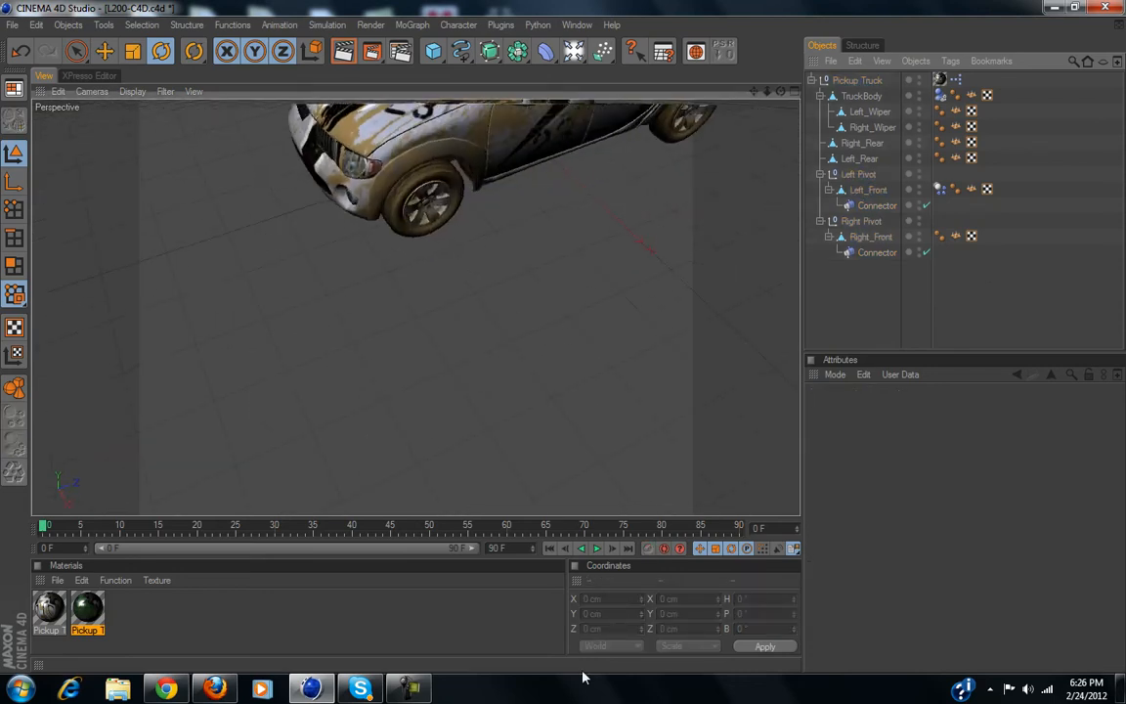
pyautogui.click(594, 548)
pyautogui.click(550, 549)
pyautogui.scroll(-3, 543, 536)
pyautogui.scroll(-4, 547, 432)
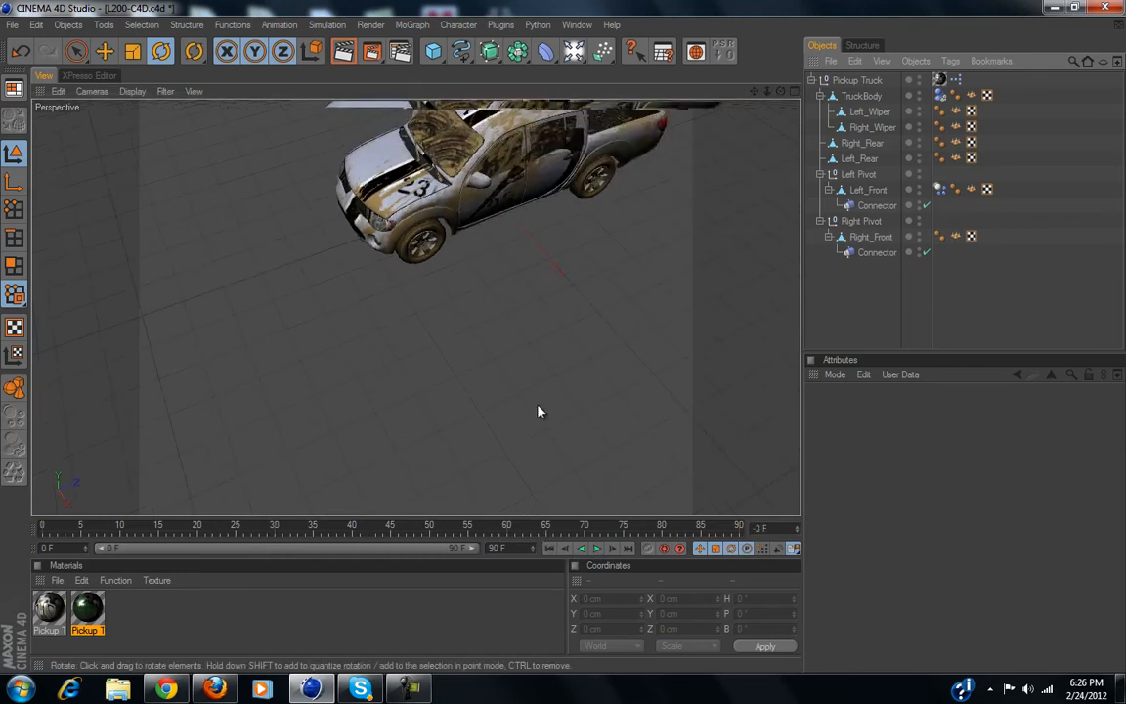
# Turn the Right_Front wheel into a dynamics rigid body.
pyautogui.click(864, 237)
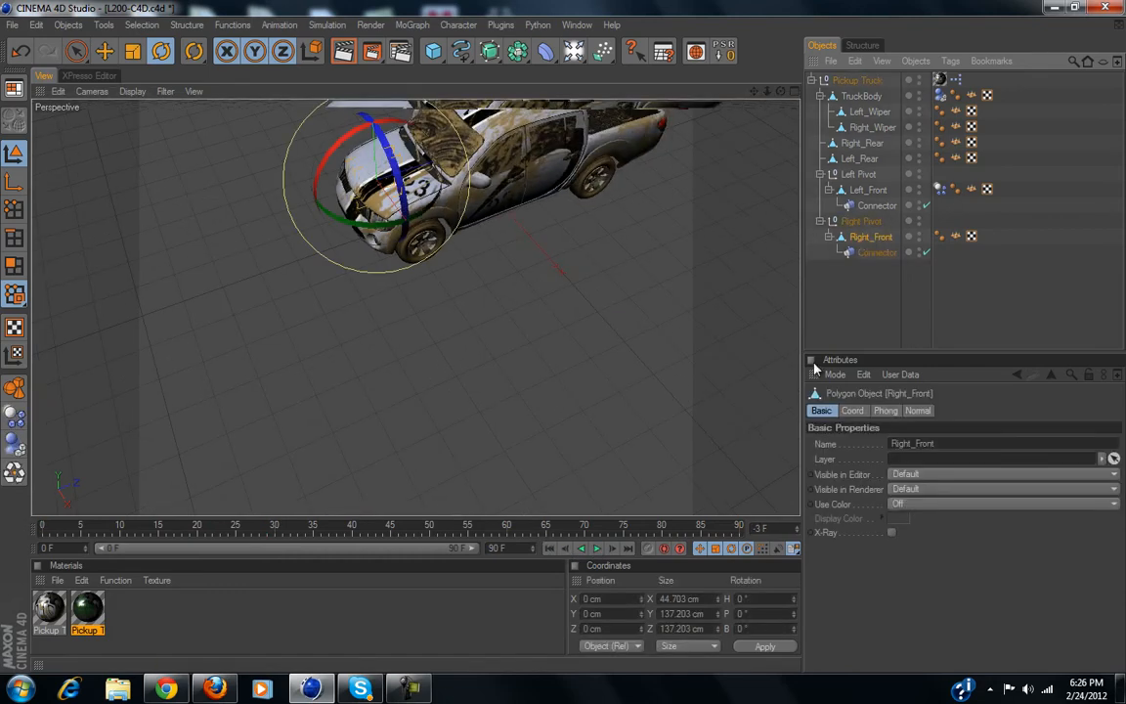
pyautogui.click(15, 445)
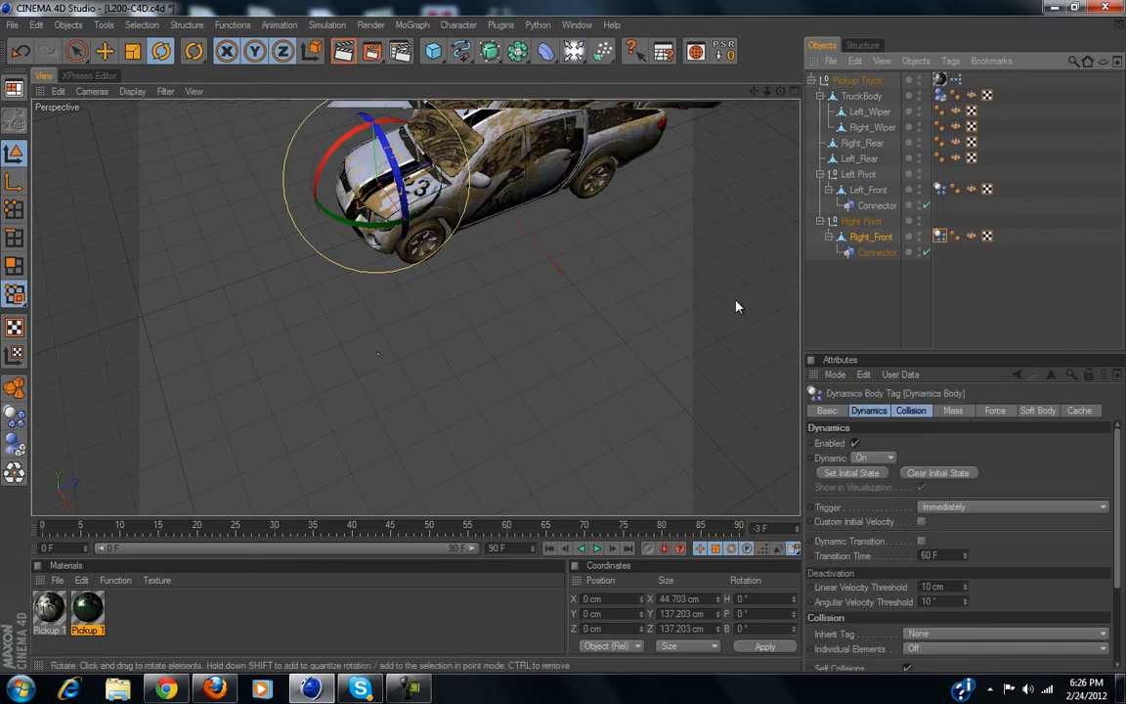
pyautogui.click(1036, 317)
# Examine the truck from the front, from underneath and from the side showing its rear wheel.
pyautogui.keyDown('alt'); pyautogui.moveTo(400, 362); pyautogui.dragTo(560, 261); pyautogui.keyUp('alt')
pyautogui.keyDown('alt'); pyautogui.moveTo(534, 245); pyautogui.dragTo(576, 283, button='middle'); pyautogui.keyUp('alt')
pyautogui.scroll(5, 566, 345)
pyautogui.scroll(-3, 690, 261)
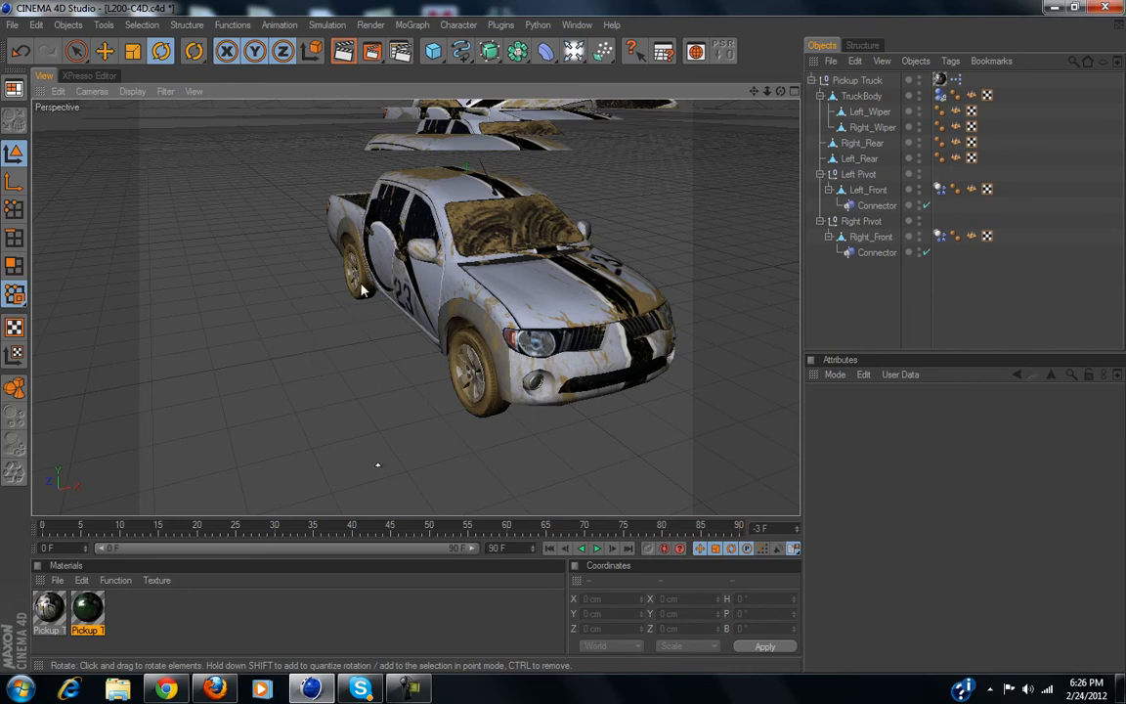
pyautogui.keyDown('alt'); pyautogui.moveTo(559, 339); pyautogui.dragTo(303, 254); pyautogui.keyUp('alt')
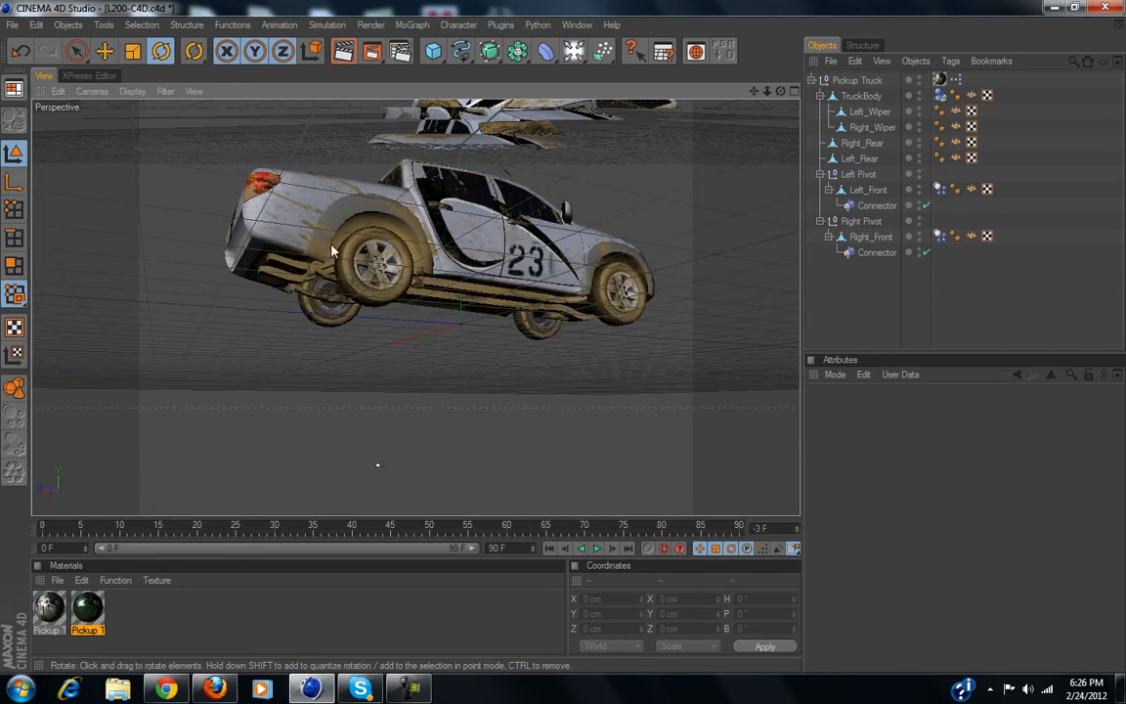
pyautogui.keyDown('alt'); pyautogui.moveTo(338, 319); pyautogui.dragTo(683, 285); pyautogui.keyUp('alt')
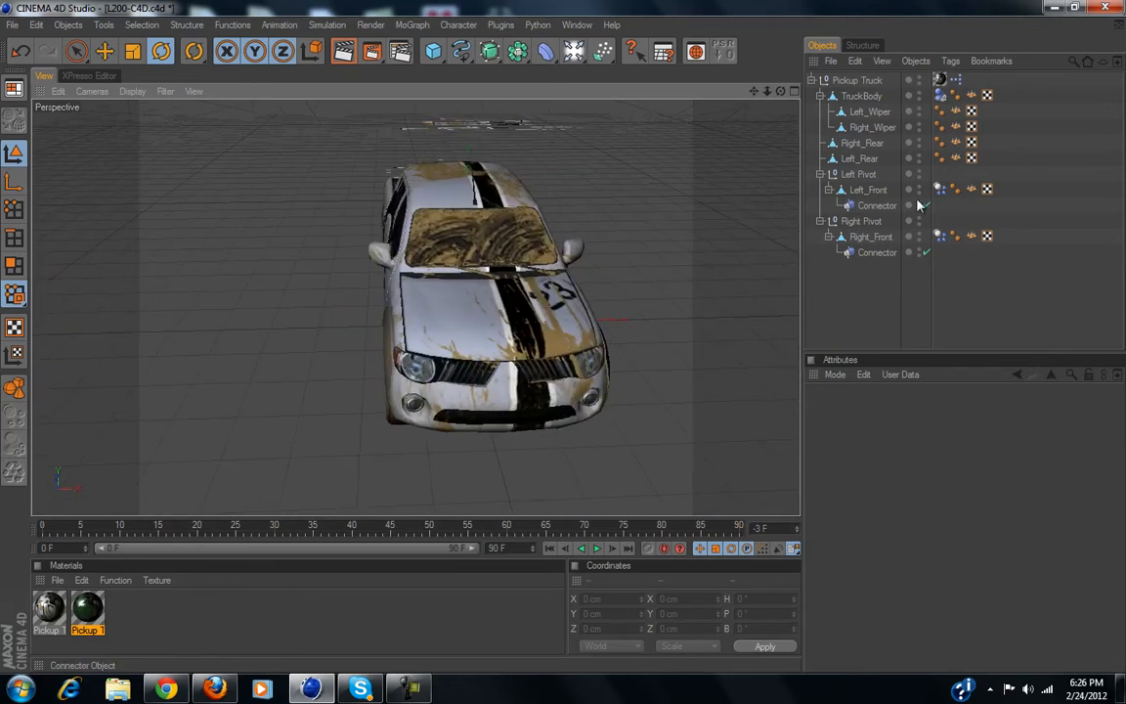
pyautogui.keyDown('alt'); pyautogui.moveTo(547, 450); pyautogui.dragTo(563, 342); pyautogui.keyUp('alt')
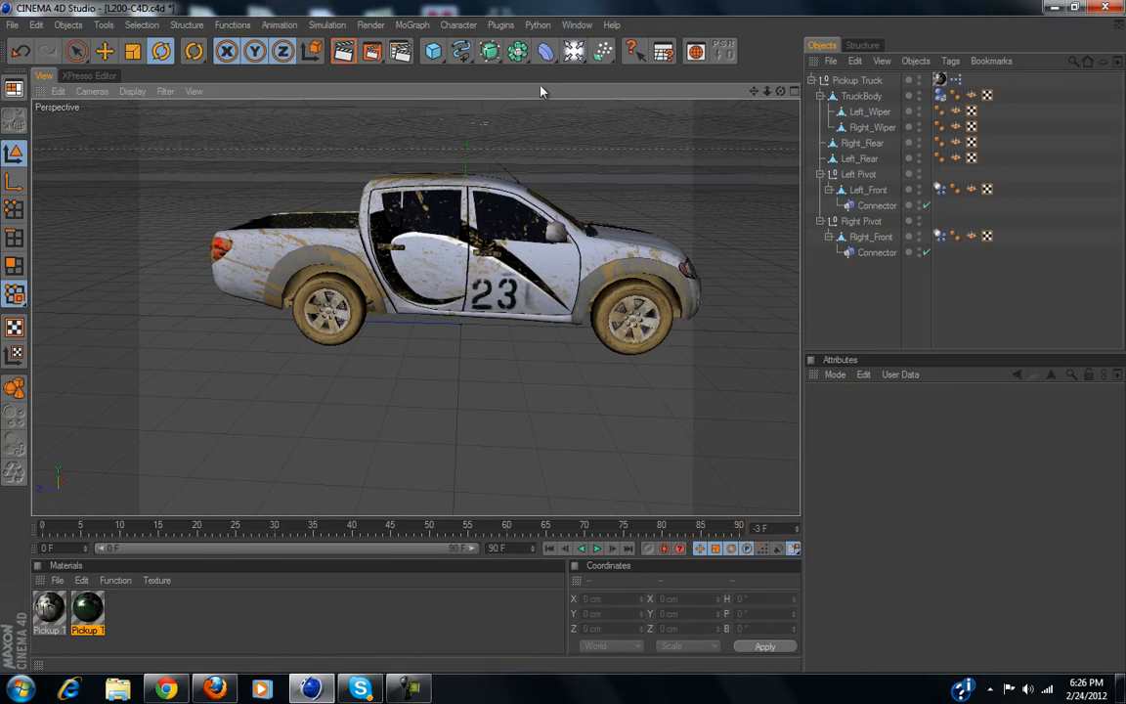
pyautogui.keyDown('alt'); pyautogui.moveTo(605, 355); pyautogui.dragTo(567, 257); pyautogui.keyUp('alt')
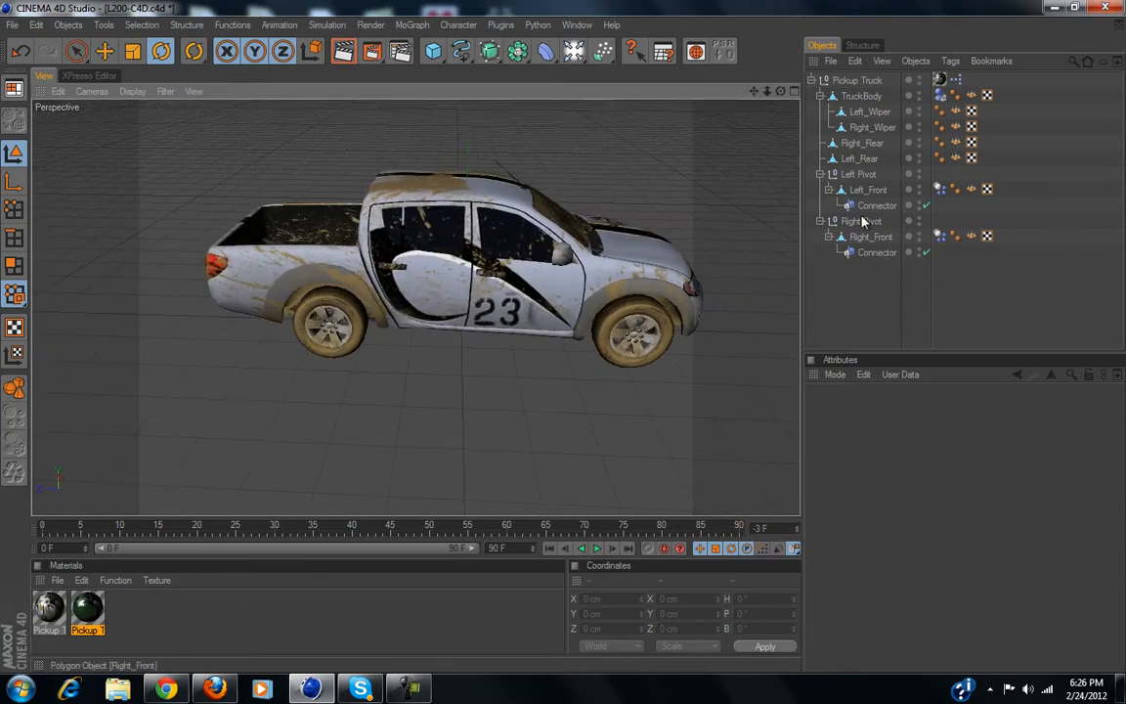
# Add a dynamics connector as a child of the Right_Rear wheel and reset its PSR so it sits at the wheel's centre.
pyautogui.click(862, 142)
pyautogui.click(859, 158)
pyautogui.click(865, 144)
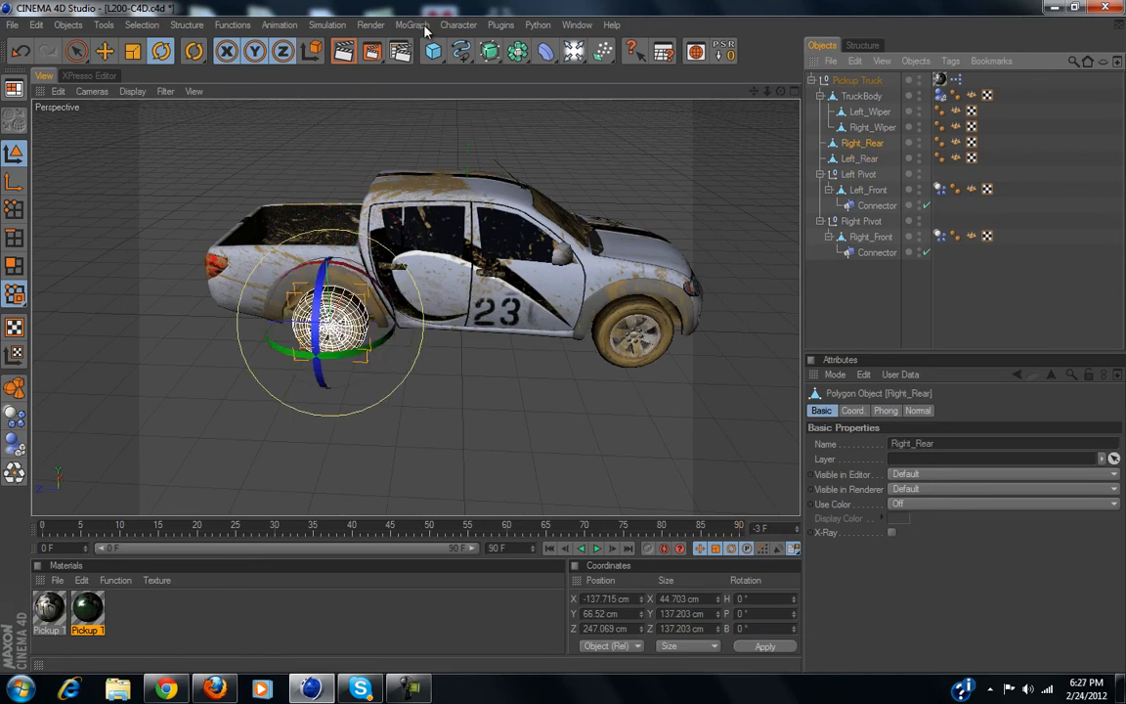
pyautogui.click(331, 25)
pyautogui.moveTo(323, 62)
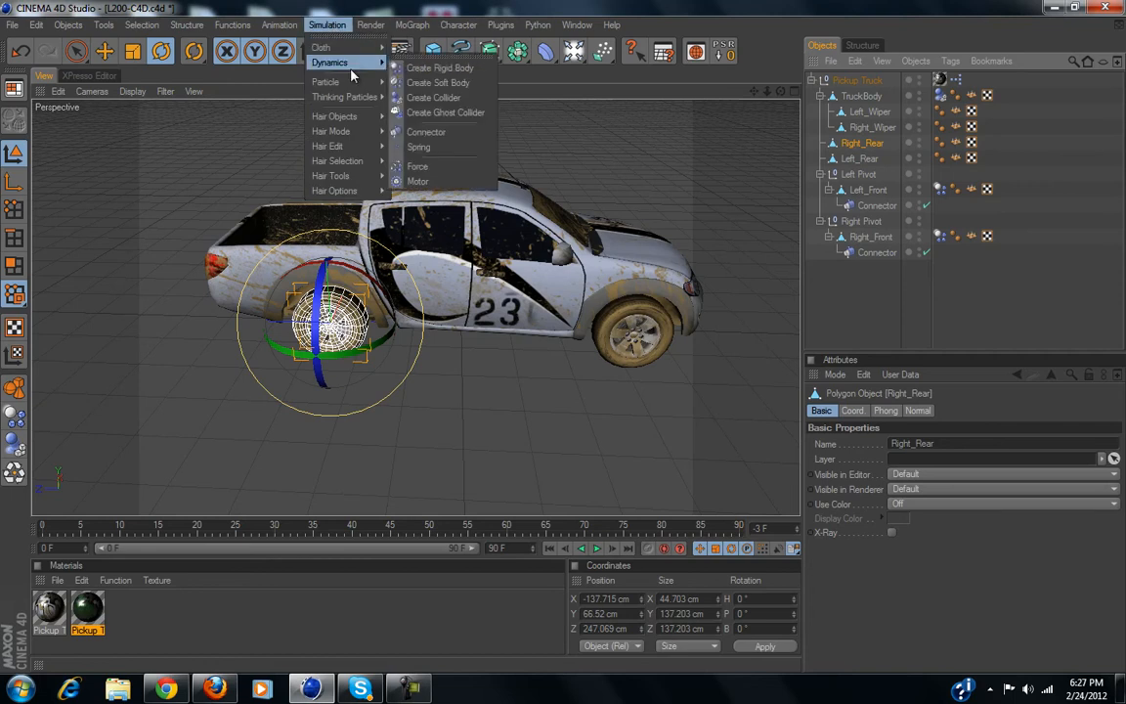
pyautogui.click(458, 133)
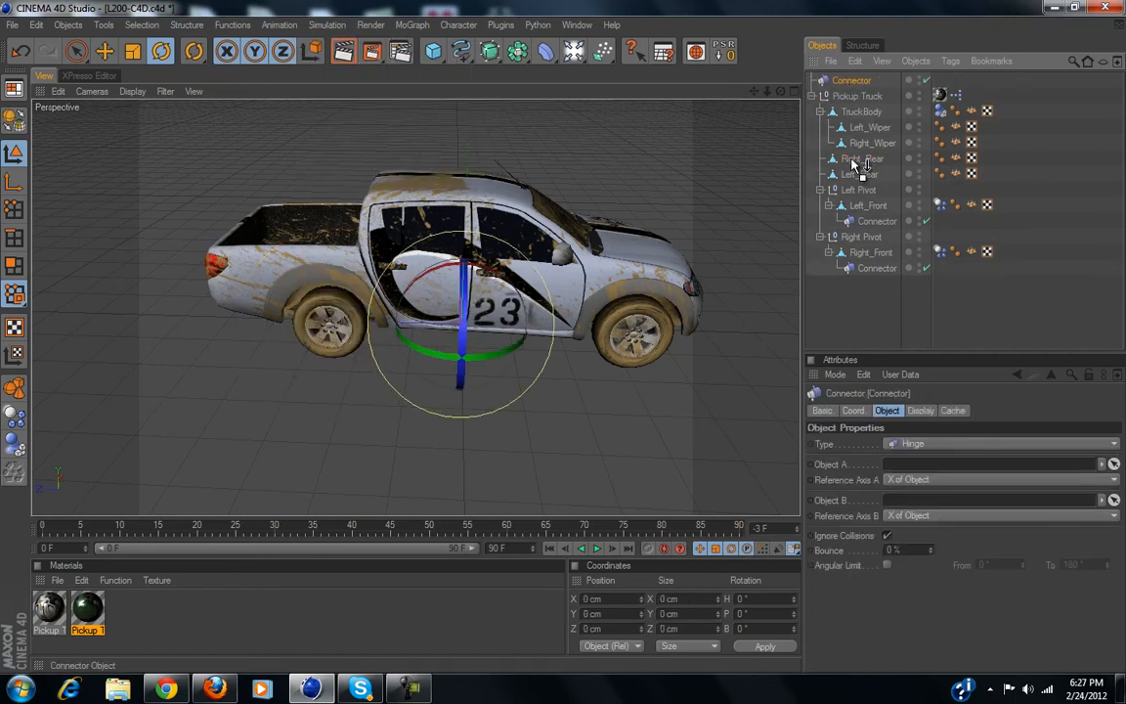
pyautogui.moveTo(852, 164); pyautogui.dragTo(853, 166)
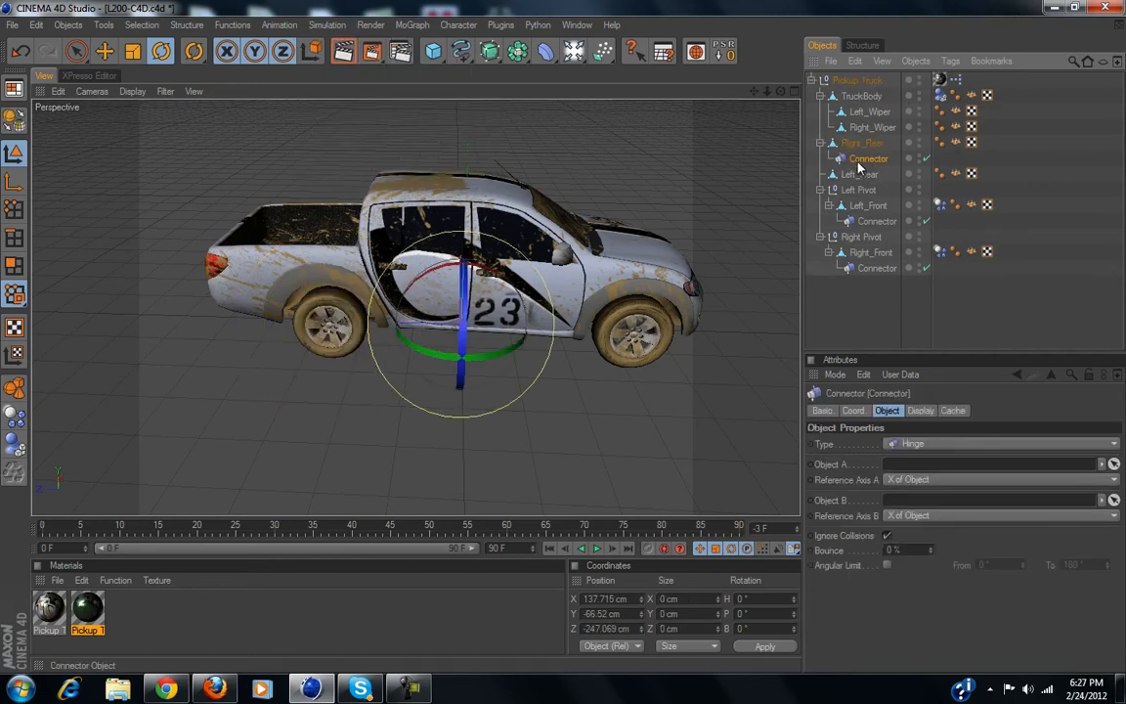
pyautogui.click(727, 53)
# Set the Right_Rear connector's draw size to 117 cm and rotate its heading to -90°.
pyautogui.keyDown('alt'); pyautogui.moveTo(436, 276); pyautogui.dragTo(564, 343); pyautogui.keyUp('alt')
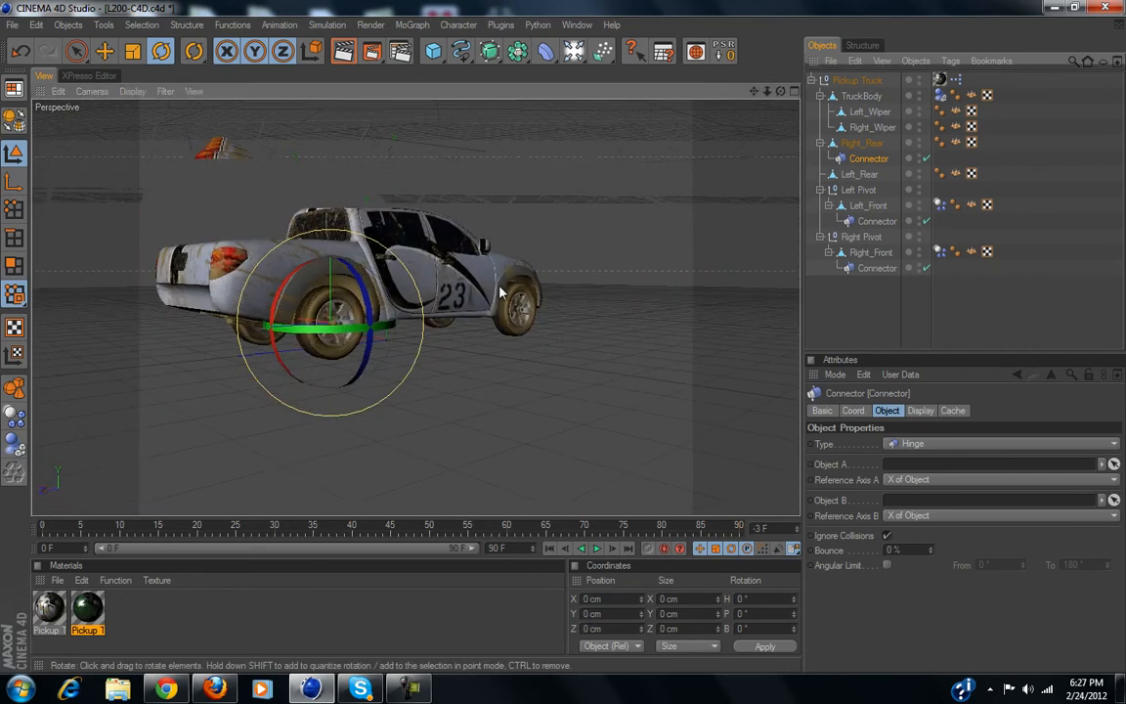
pyautogui.click(921, 412)
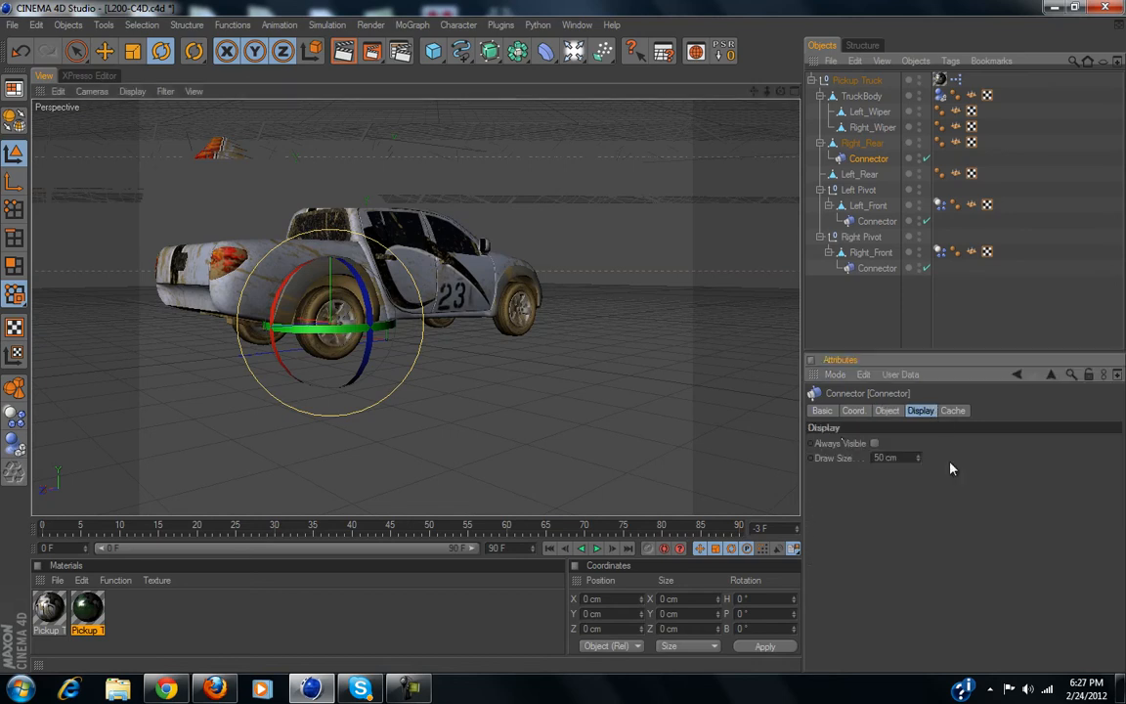
pyautogui.moveTo(917, 439); pyautogui.dragTo(915, 470)
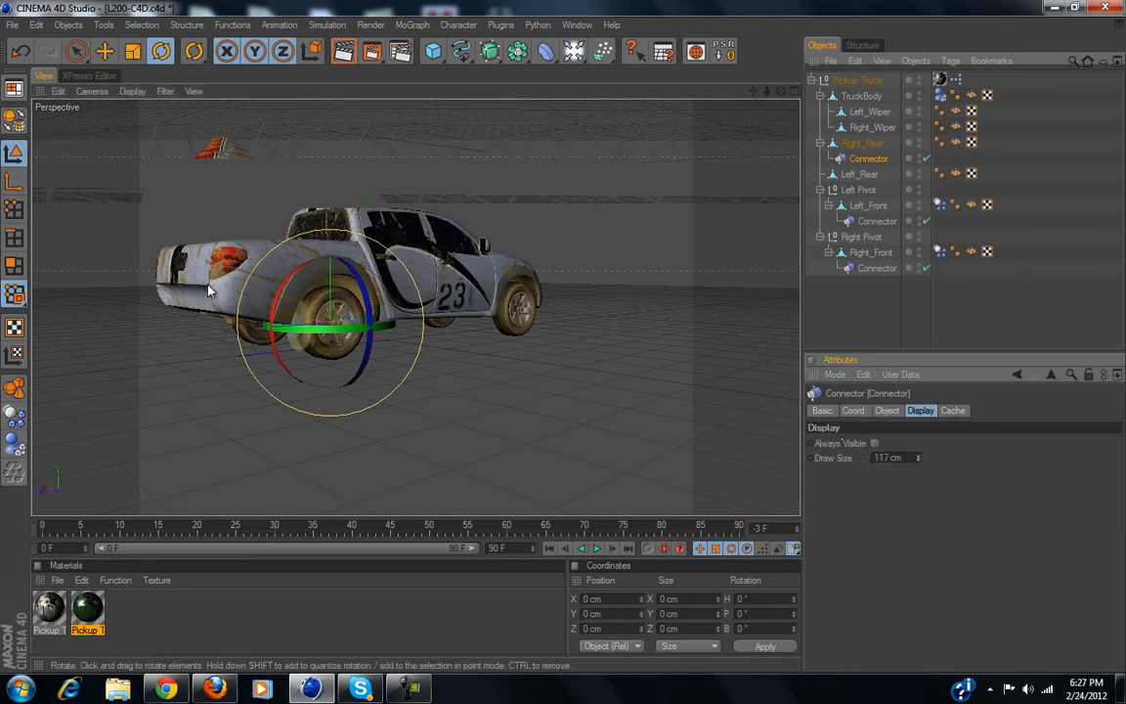
pyautogui.keyDown('alt'); pyautogui.moveTo(431, 272); pyautogui.dragTo(563, 338); pyautogui.keyUp('alt')
pyautogui.moveTo(321, 358); pyautogui.dragTo(246, 328)
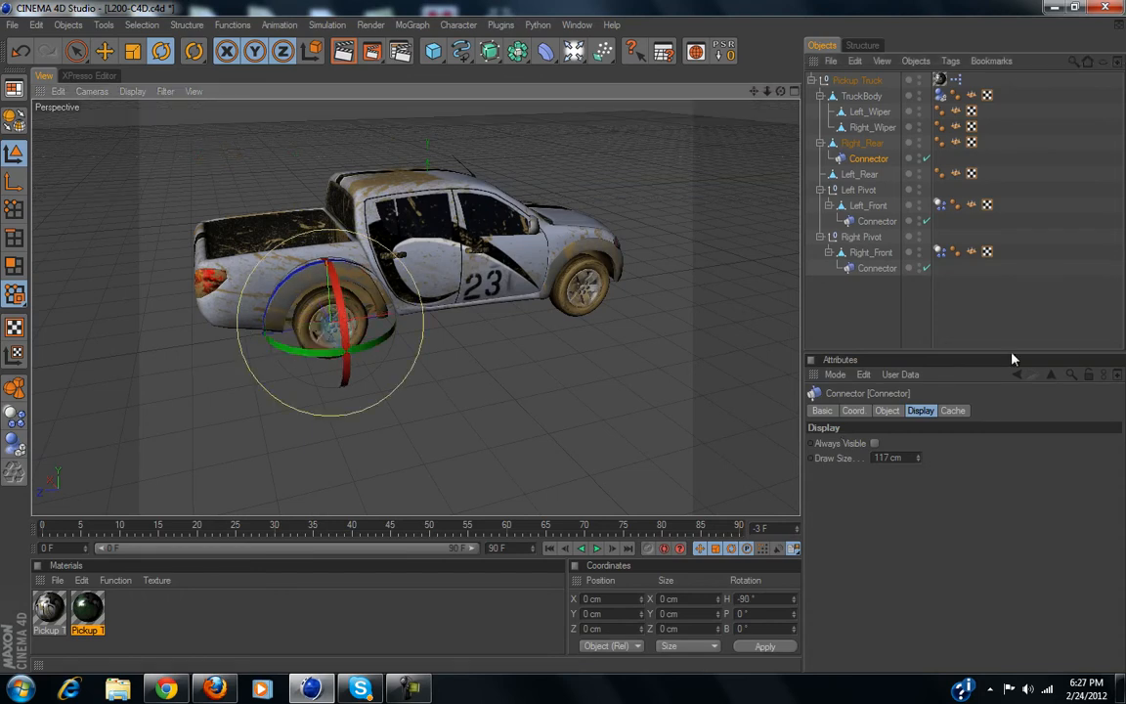
pyautogui.click(977, 307)
# Copy the Right_Rear connector under the Left_Rear wheel and reset the copy's PSR.
pyautogui.keyDown('alt'); pyautogui.moveTo(547, 347); pyautogui.dragTo(744, 156); pyautogui.keyUp('alt')
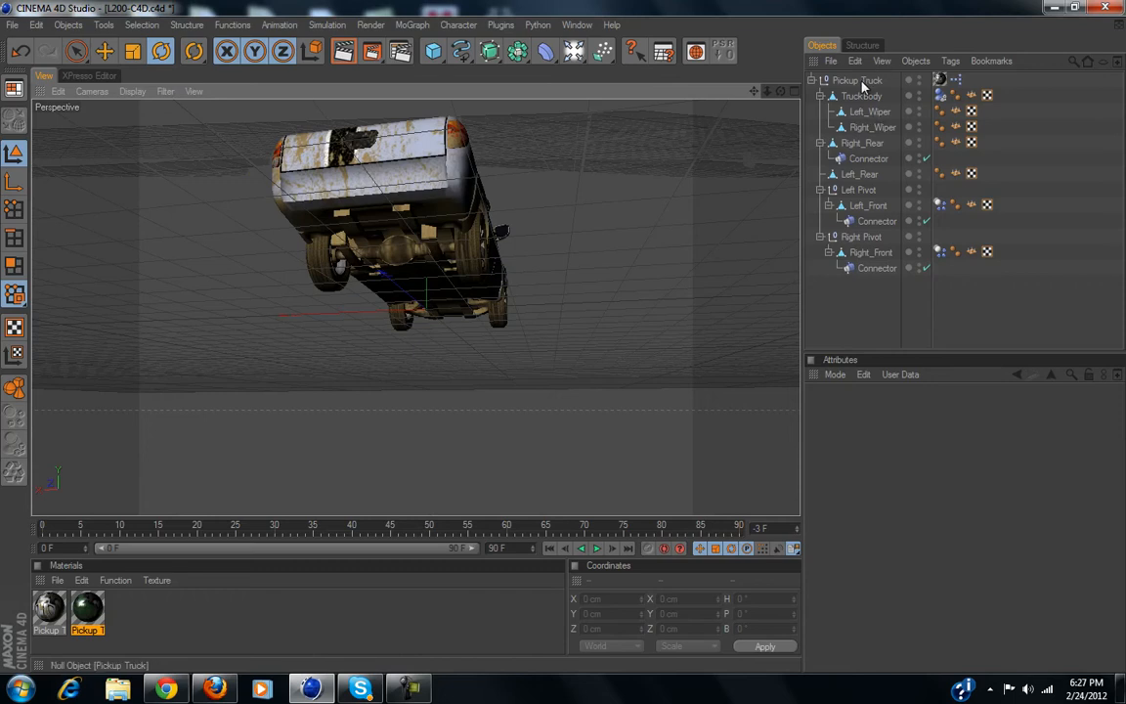
pyautogui.moveTo(875, 161)
pyautogui.mouseDown()
pyautogui.moveTo(877, 130)
pyautogui.moveTo(868, 181)
pyautogui.mouseUp()
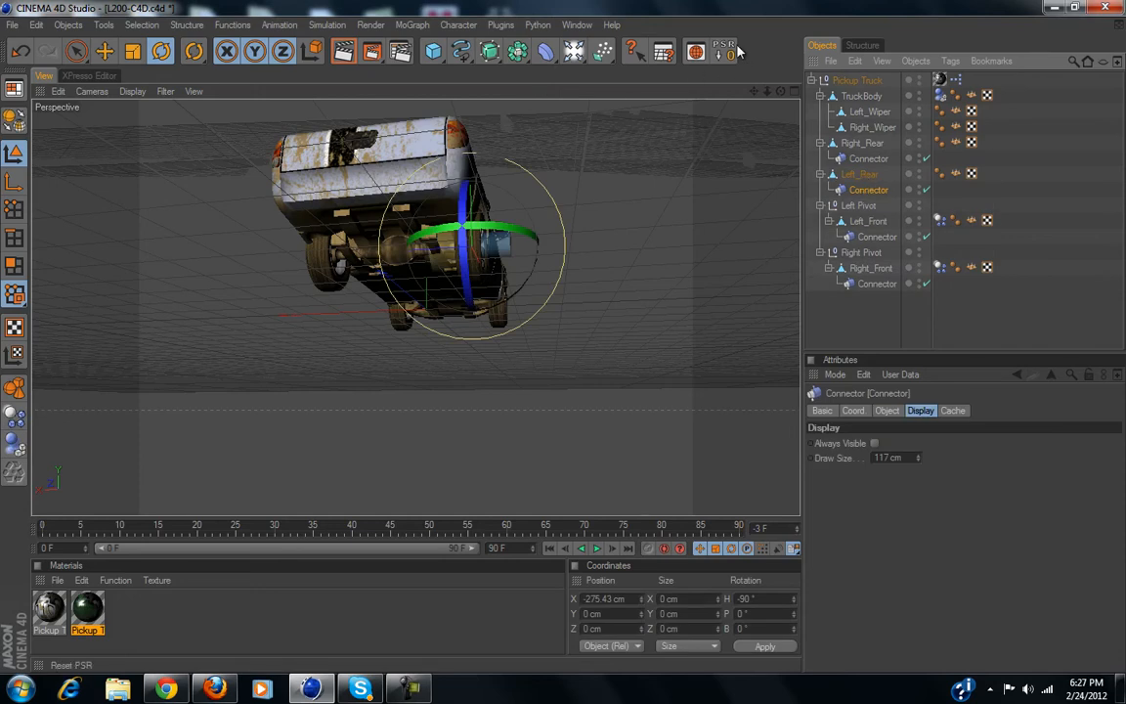
pyautogui.click(738, 49)
# Rotate the Left_Rear connector to a heading of -90°.
pyautogui.keyDown('alt'); pyautogui.moveTo(498, 223); pyautogui.dragTo(497, 278); pyautogui.keyUp('alt')
pyautogui.moveTo(312, 271); pyautogui.dragTo(136, 275)
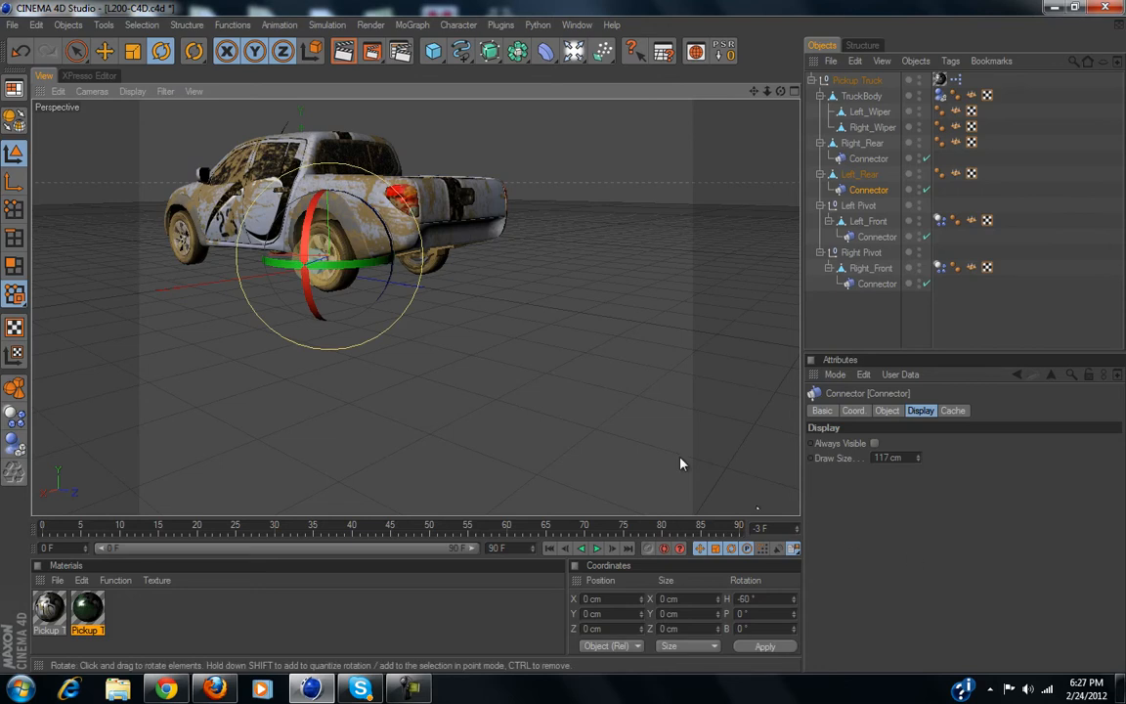
pyautogui.moveTo(360, 272); pyautogui.dragTo(321, 270)
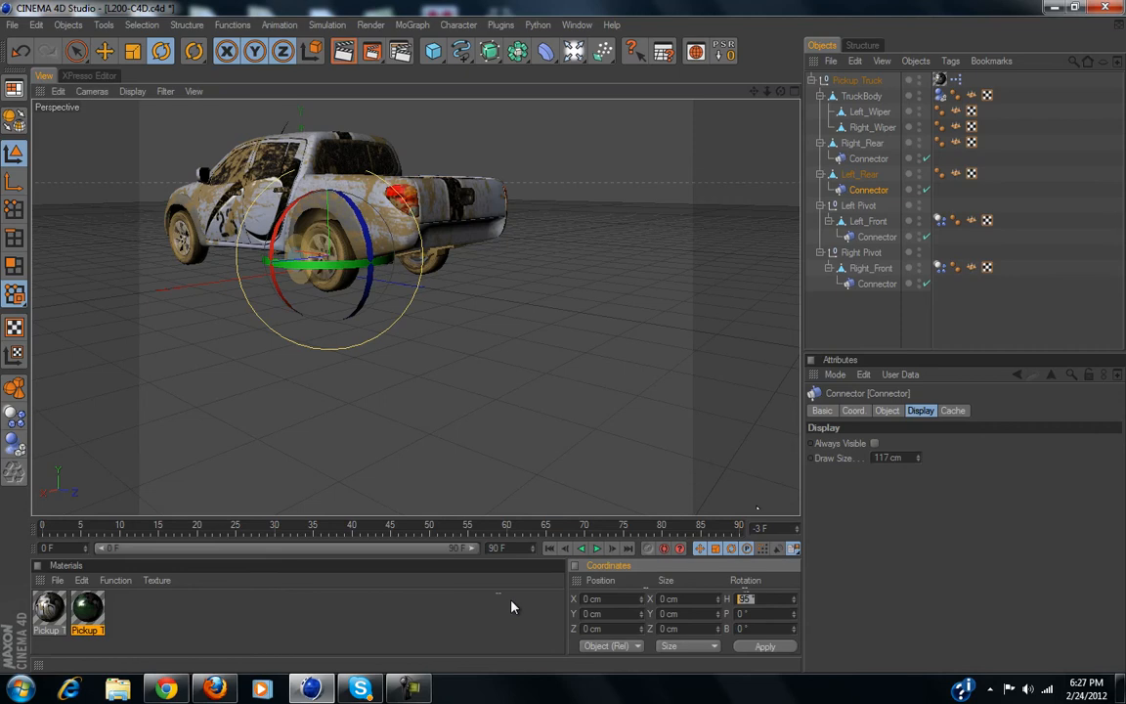
pyautogui.press('Return')
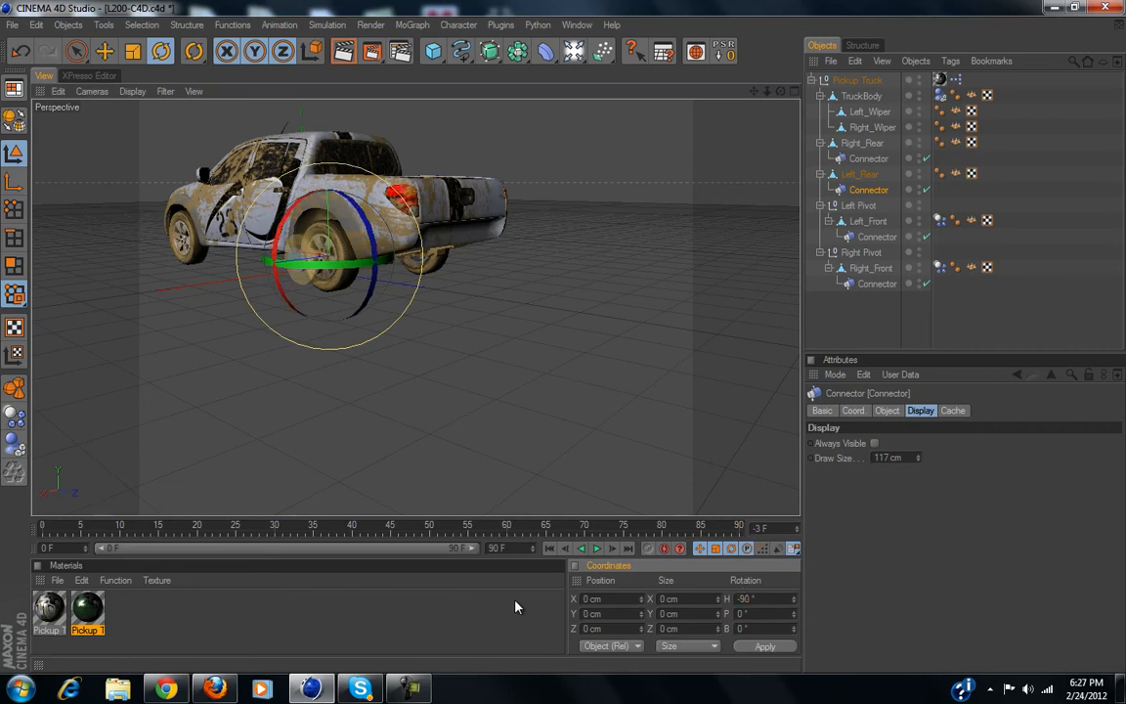
pyautogui.click(1029, 332)
# Play the simulation briefly from a side view of the truck and return to the first frame.
pyautogui.keyDown('alt'); pyautogui.moveTo(458, 397); pyautogui.dragTo(536, 483); pyautogui.keyUp('alt')
pyautogui.click(599, 549)
pyautogui.click(598, 550)
pyautogui.click(550, 550)
# Turn the Right_Rear and Left_Rear wheels into dynamics rigid bodies.
pyautogui.click(870, 145)
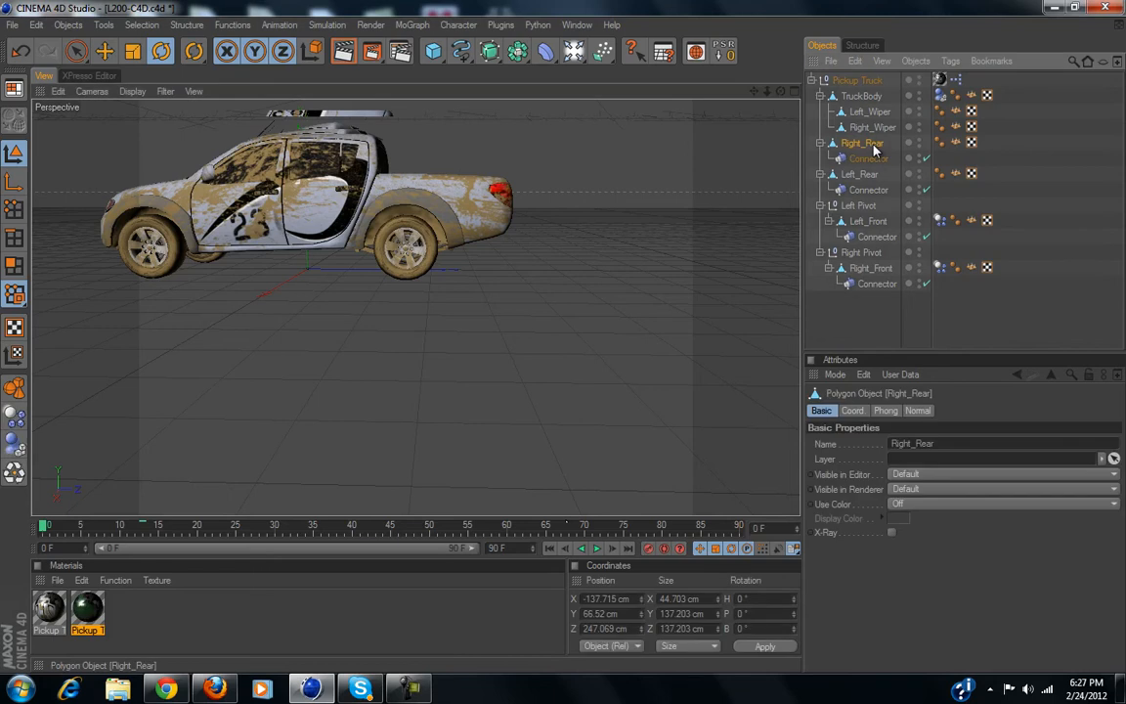
pyautogui.click(10, 415)
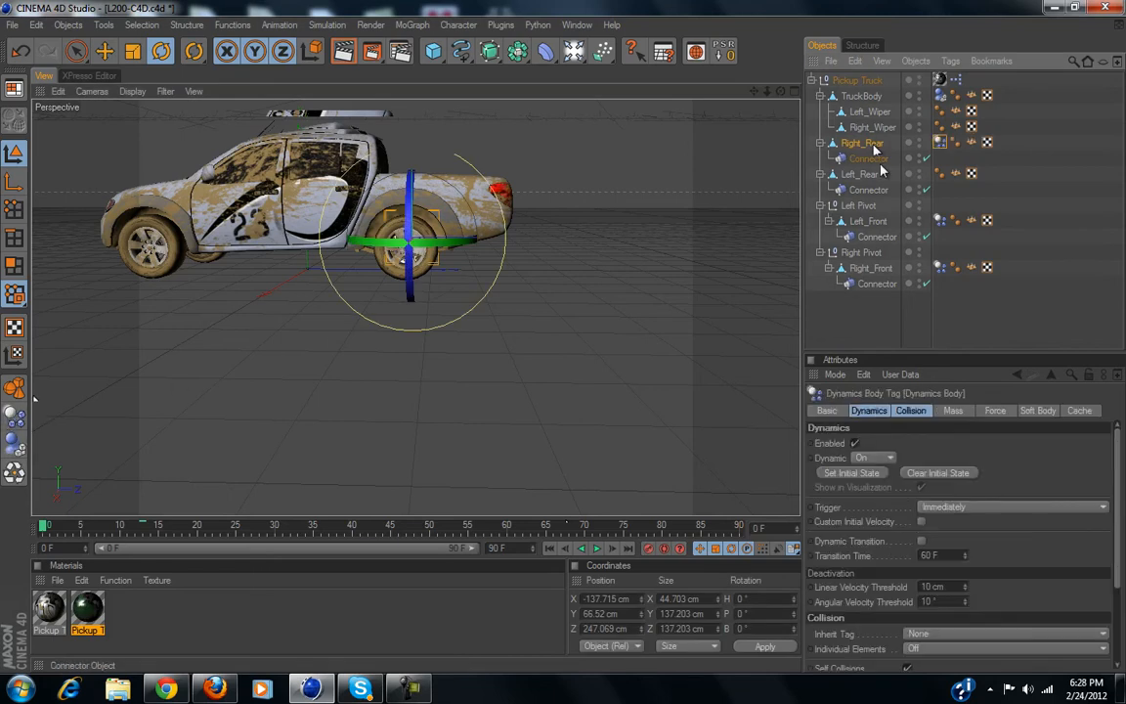
pyautogui.click(853, 177)
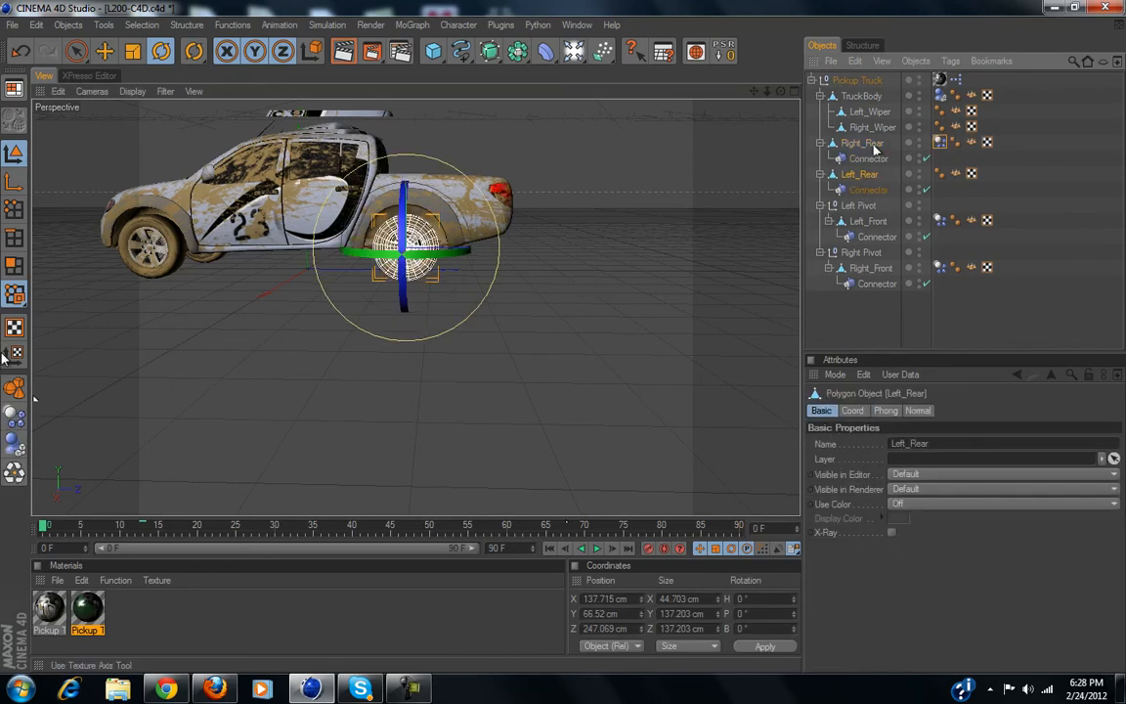
pyautogui.click(12, 416)
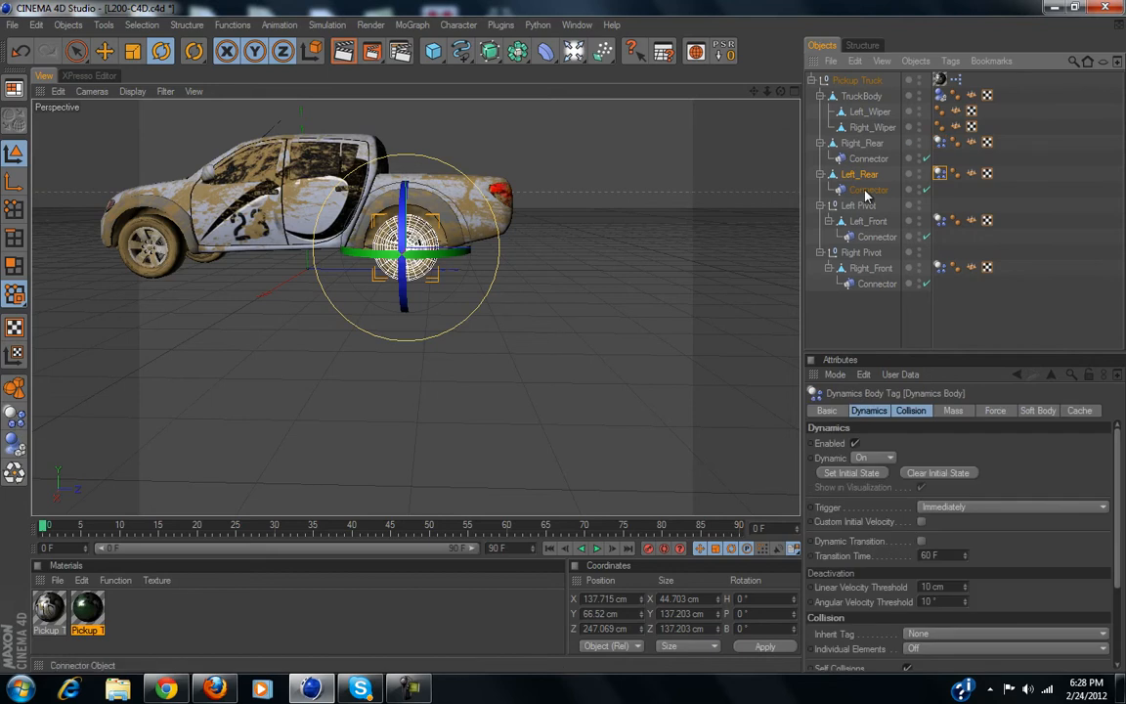
# Link the Left_Rear connector with Left_Rear as Object A and TruckBody as Object B.
pyautogui.click(868, 190)
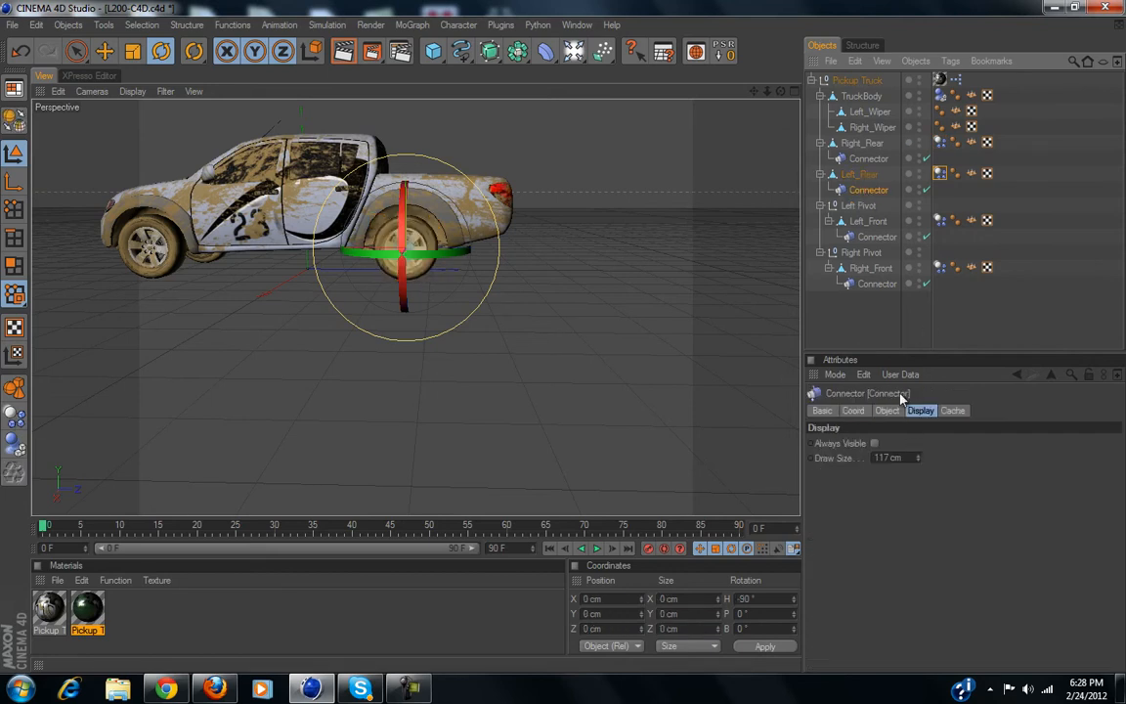
pyautogui.click(887, 412)
pyautogui.click(1115, 466)
pyautogui.click(873, 177)
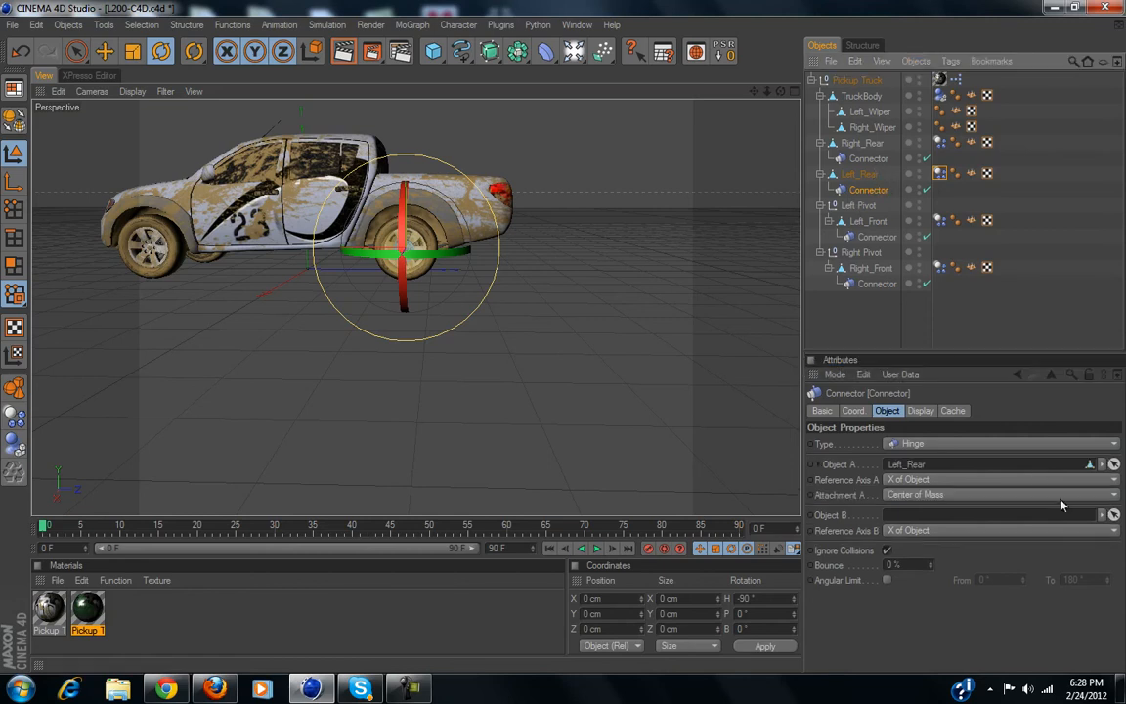
pyautogui.click(1115, 515)
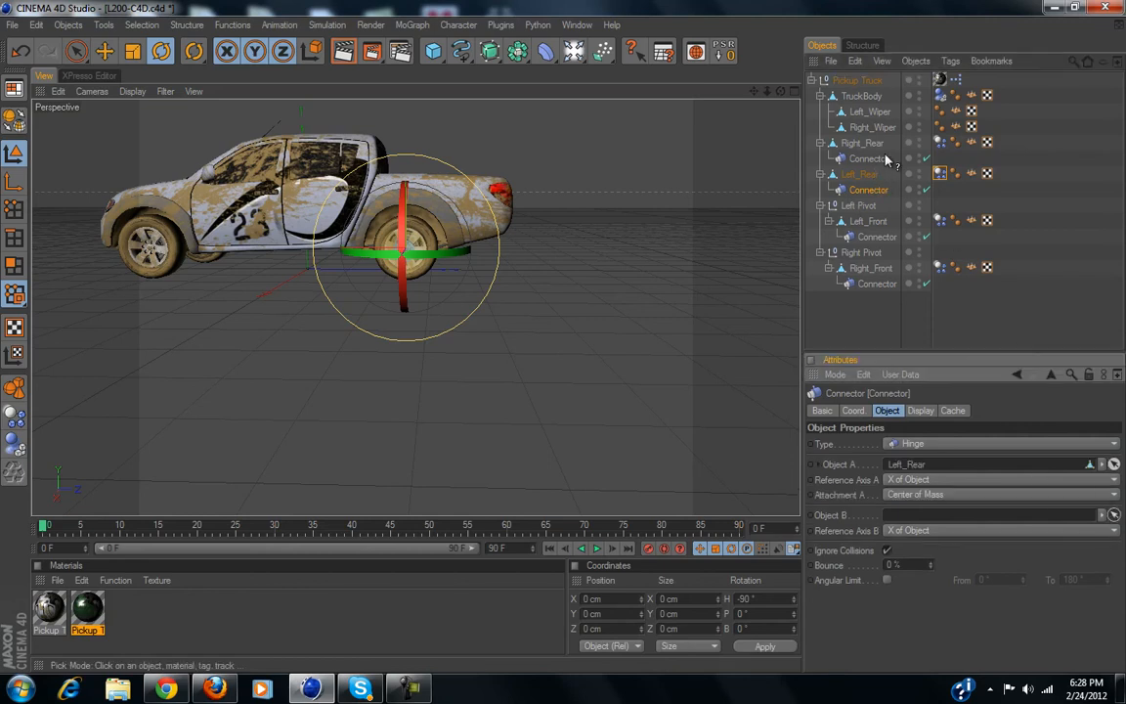
pyautogui.click(859, 97)
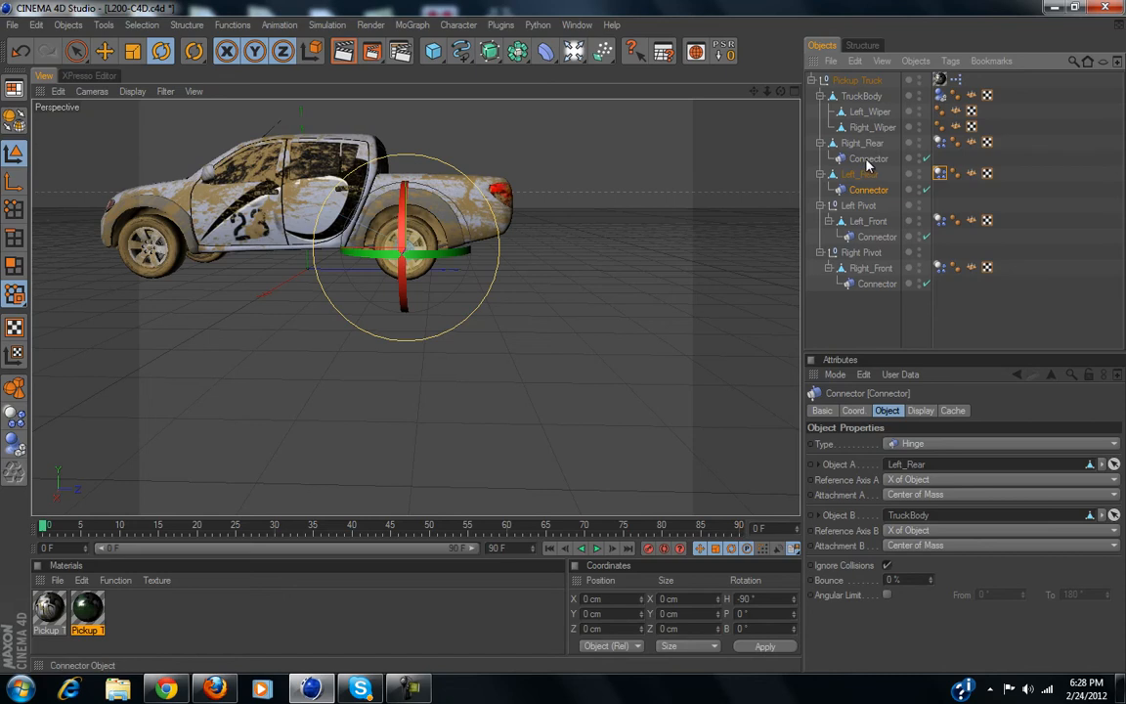
# Link the Right_Rear connector with Right_Rear as Object A and TruckBody as Object B.
pyautogui.click(869, 158)
pyautogui.click(1114, 463)
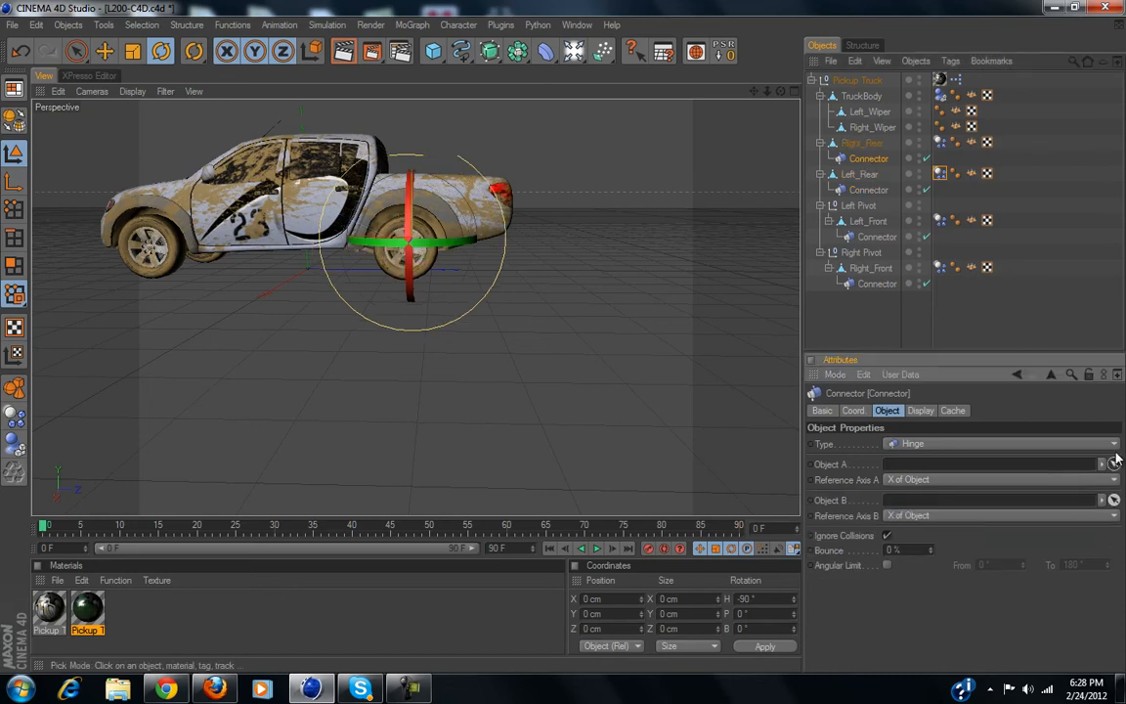
pyautogui.click(866, 144)
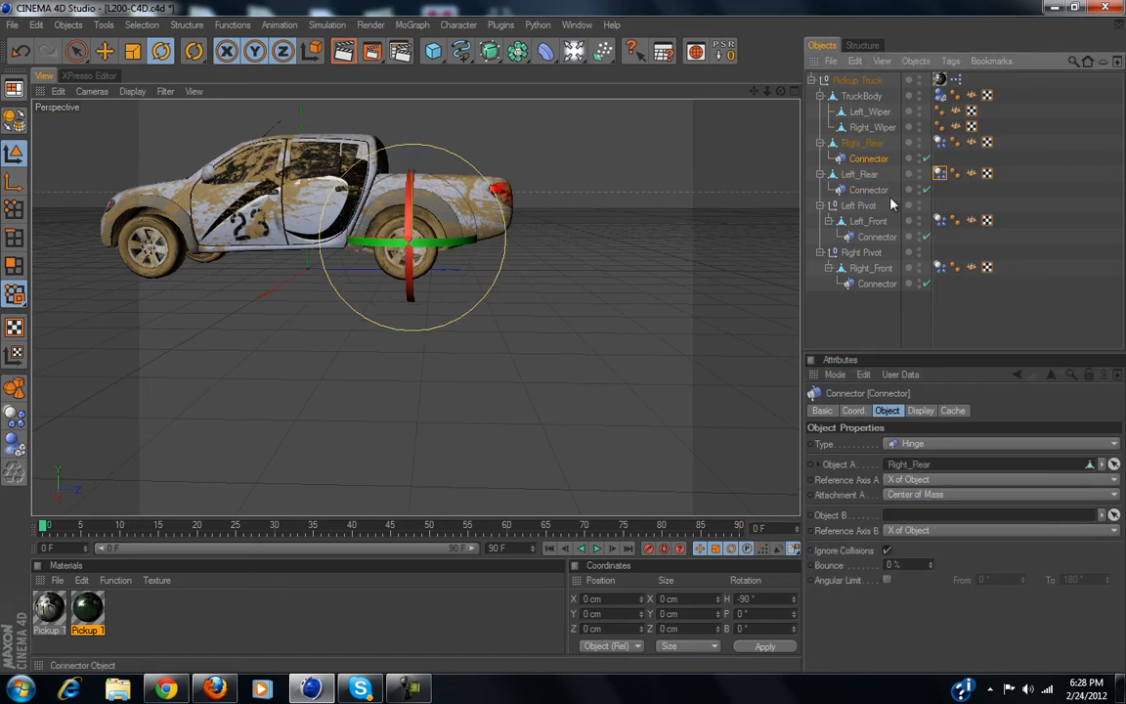
pyautogui.click(864, 97)
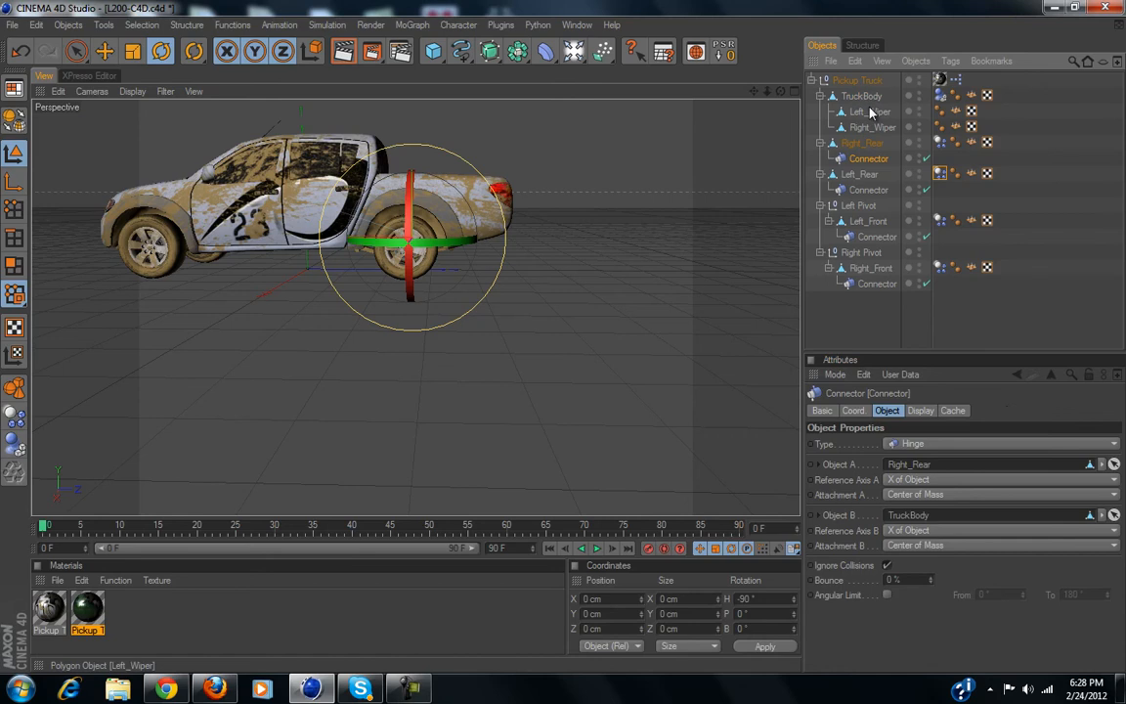
# Test the linked rear wheels by playing the simulation, return to the first frame and clear the selection.
pyautogui.click(598, 549)
pyautogui.click(550, 548)
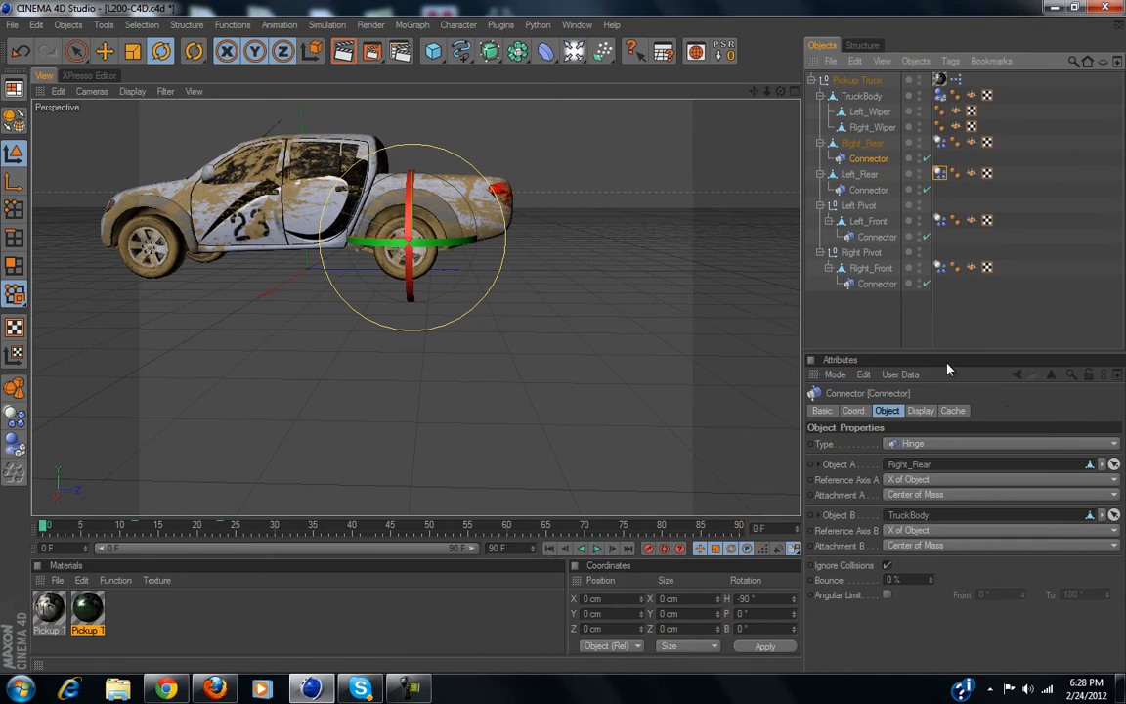
pyautogui.click(1046, 342)
# Examine the truck from the side and front, focusing on its left front wheel.
pyautogui.scroll(-3, 315, 360)
pyautogui.scroll(4, 318, 364)
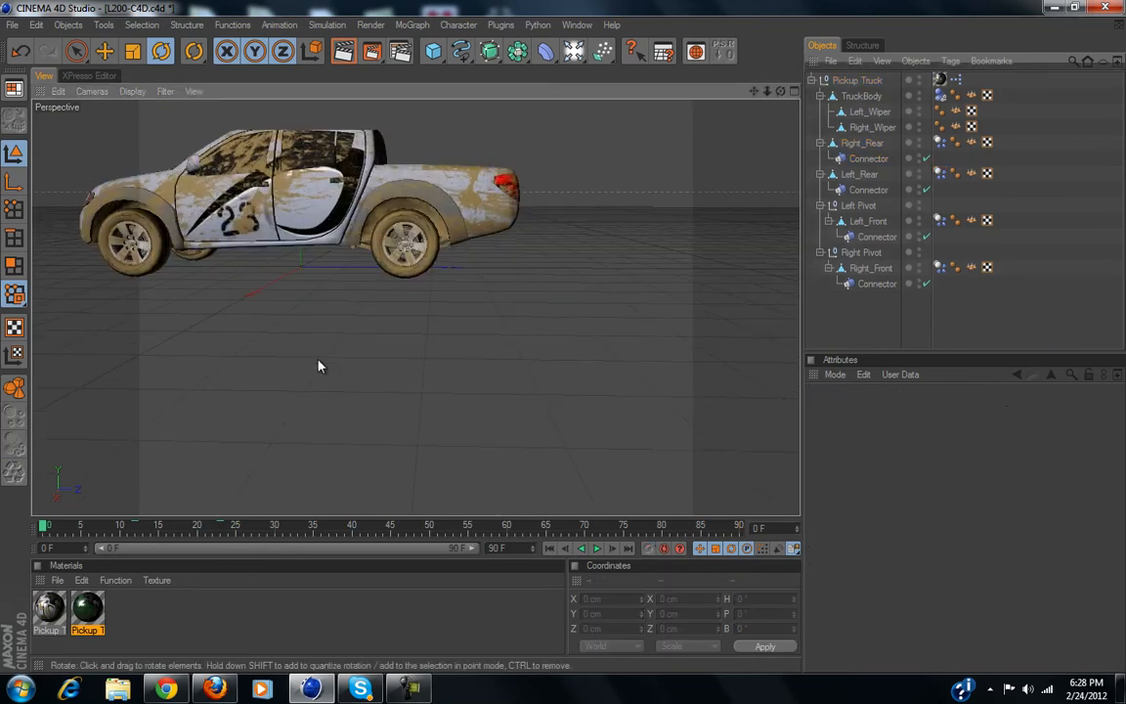
pyautogui.keyDown('alt'); pyautogui.moveTo(420, 313); pyautogui.dragTo(445, 360); pyautogui.keyUp('alt')
pyautogui.scroll(3, 445, 360)
pyautogui.scroll(-5, 449, 360)
pyautogui.keyDown('alt'); pyautogui.moveTo(455, 360); pyautogui.dragTo(565, 342, button='middle'); pyautogui.keyUp('alt')
pyautogui.scroll(3, 459, 323)
pyautogui.scroll(-3, 475, 330)
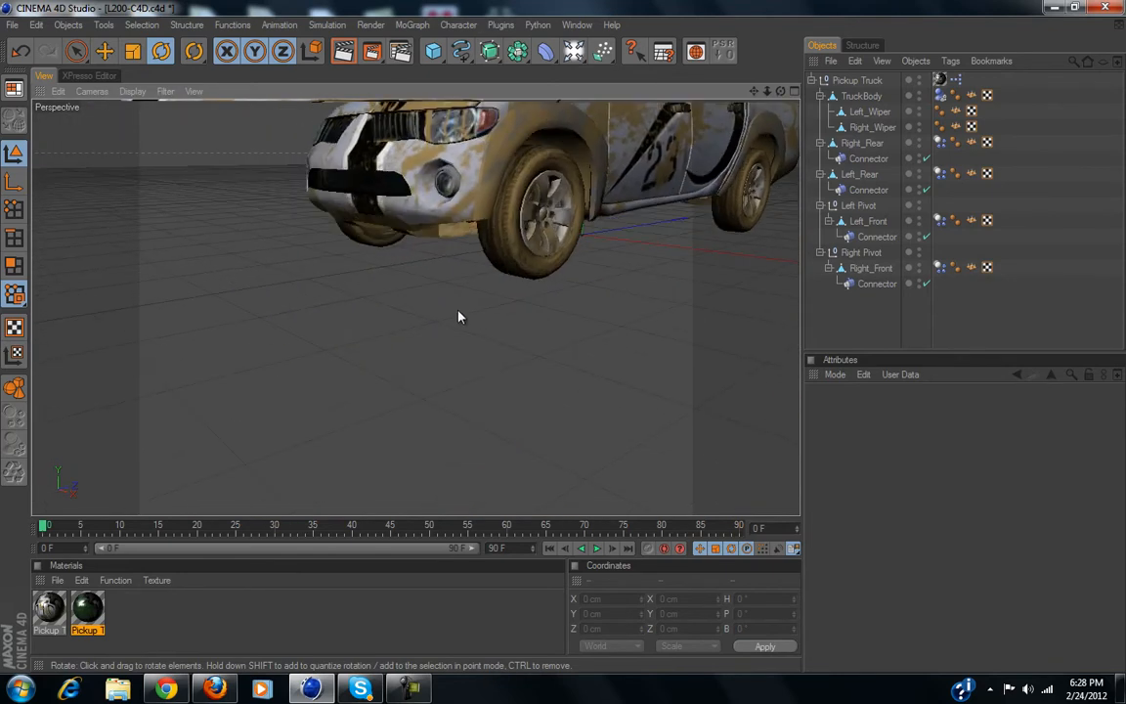
pyautogui.keyDown('alt'); pyautogui.moveTo(468, 320); pyautogui.dragTo(507, 303); pyautogui.keyUp('alt')
pyautogui.scroll(3, 431, 442)
pyautogui.scroll(-3, 430, 442)
pyautogui.moveTo(555, 388)
pyautogui.keyDown('alt'); pyautogui.mouseDown()
pyautogui.moveTo(543, 350)
pyautogui.moveTo(577, 346)
pyautogui.moveTo(563, 395)
pyautogui.mouseUp(); pyautogui.keyUp('alt')
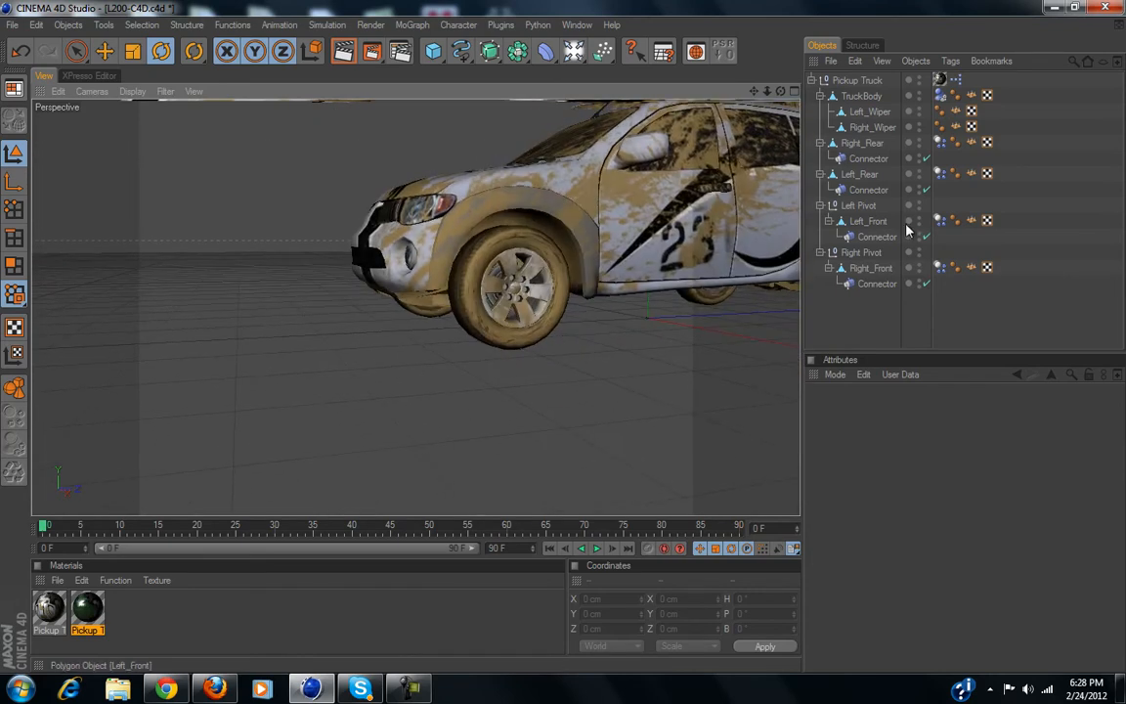
# Add a dynamics motor and make it a child of the Left_Front wheel.
pyautogui.click(871, 222)
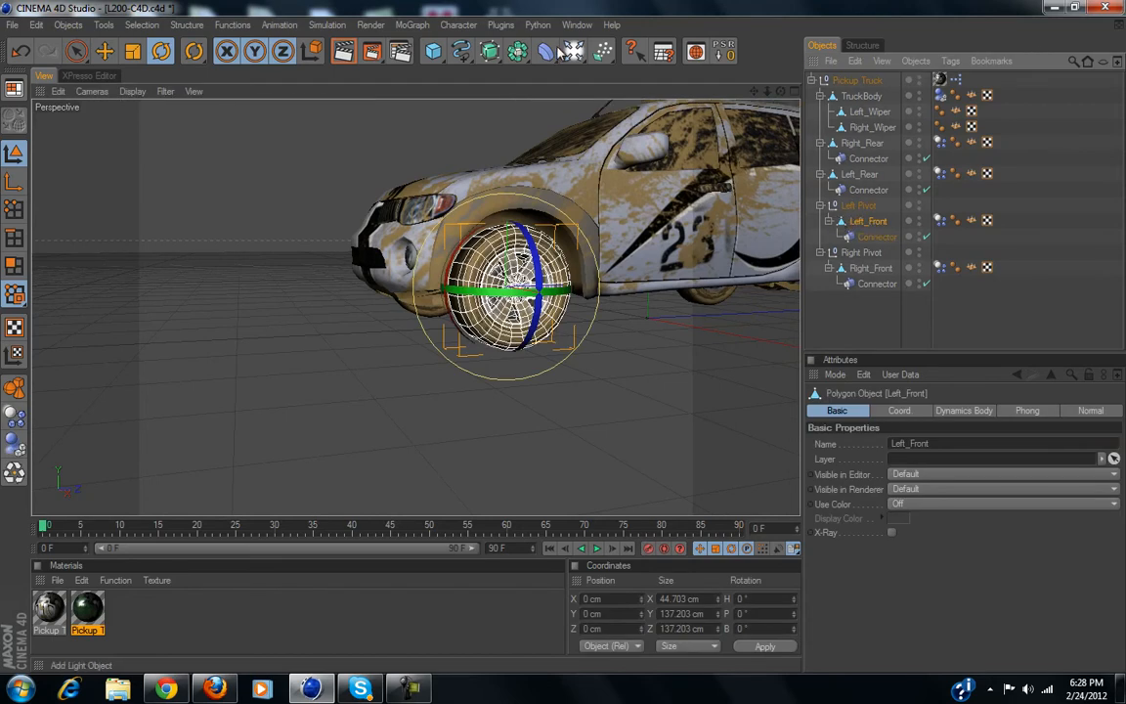
pyautogui.click(333, 25)
pyautogui.moveTo(333, 61)
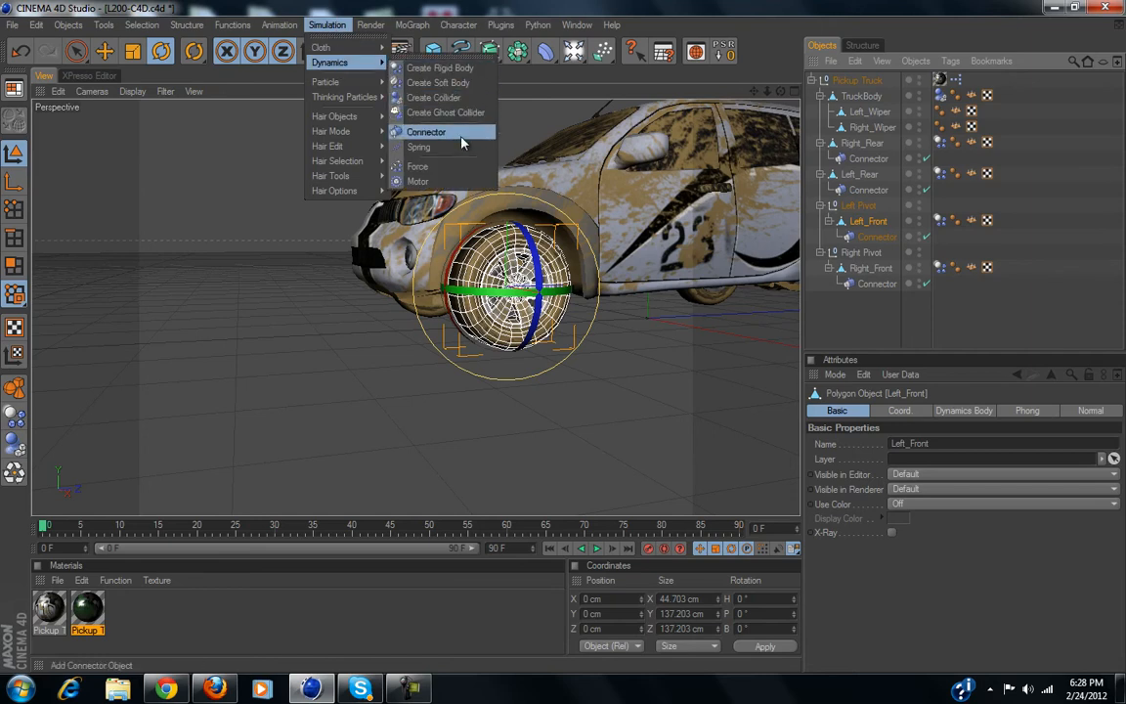
pyautogui.click(420, 181)
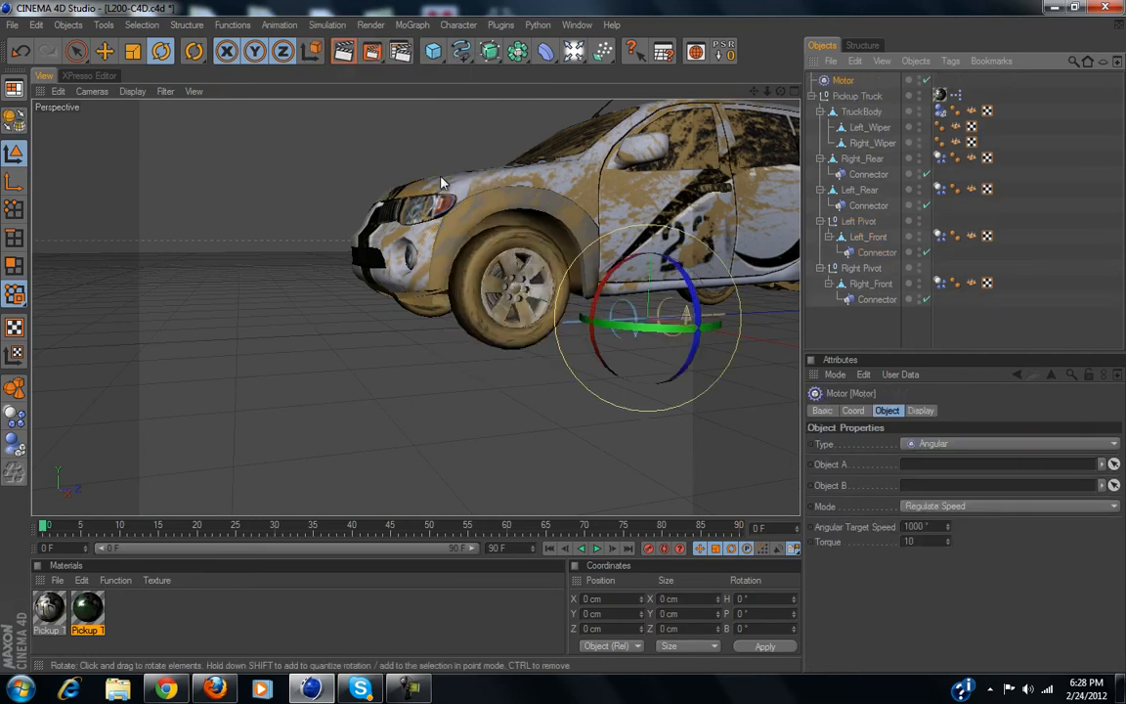
pyautogui.moveTo(884, 266); pyautogui.dragTo(870, 238)
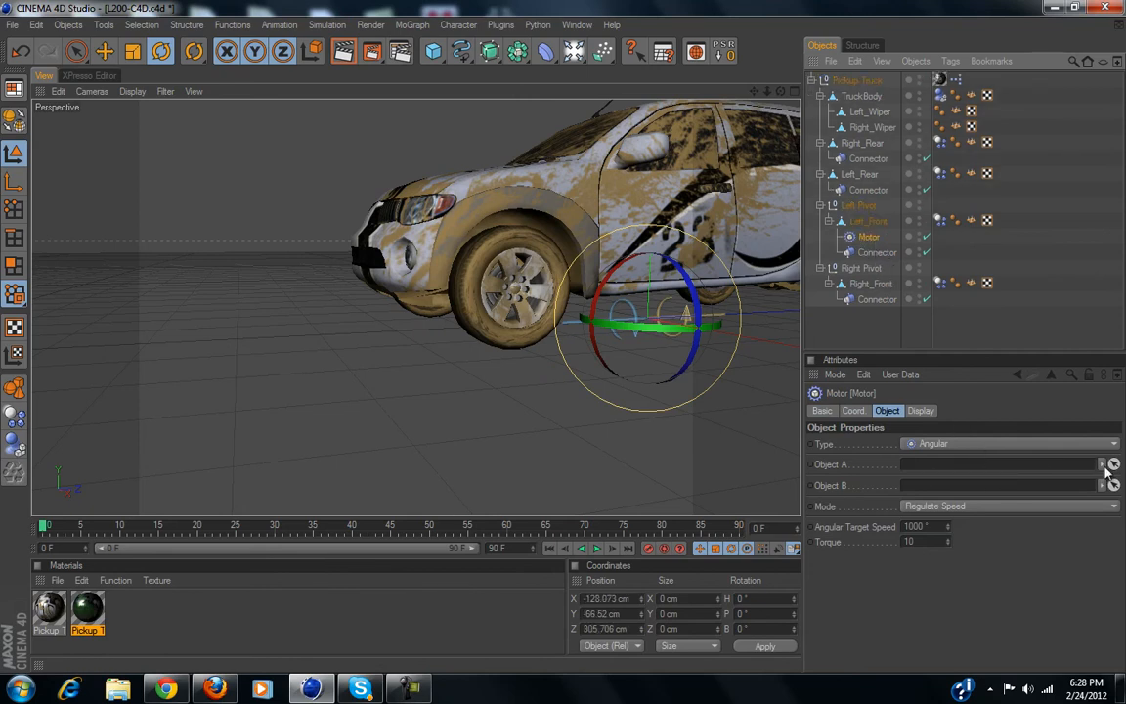
# Assign Left_Front as the motor's Object A and TruckBody as its Object B.
pyautogui.click(1115, 465)
pyautogui.click(863, 223)
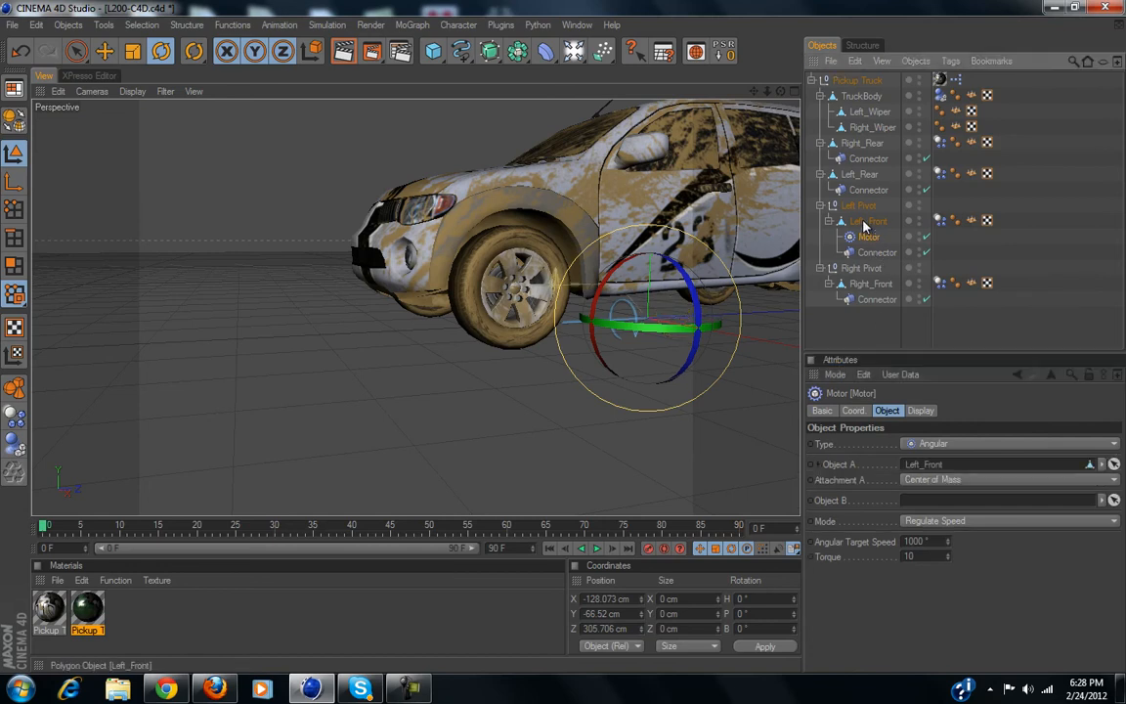
pyautogui.click(1114, 500)
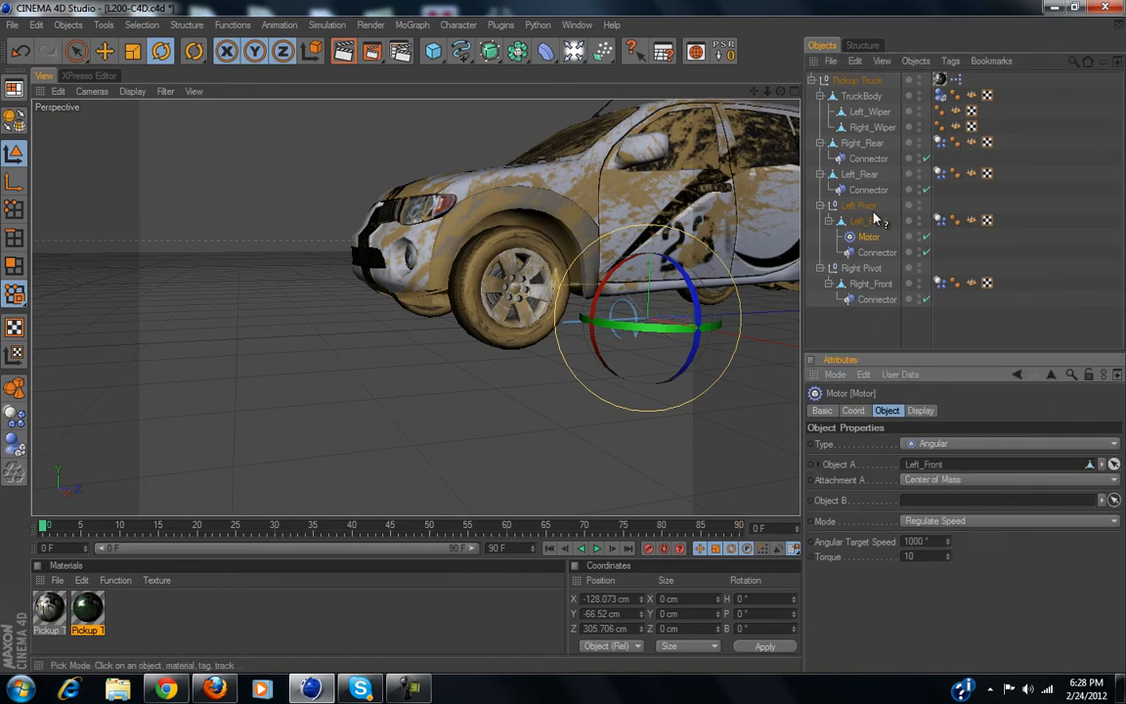
pyautogui.click(866, 98)
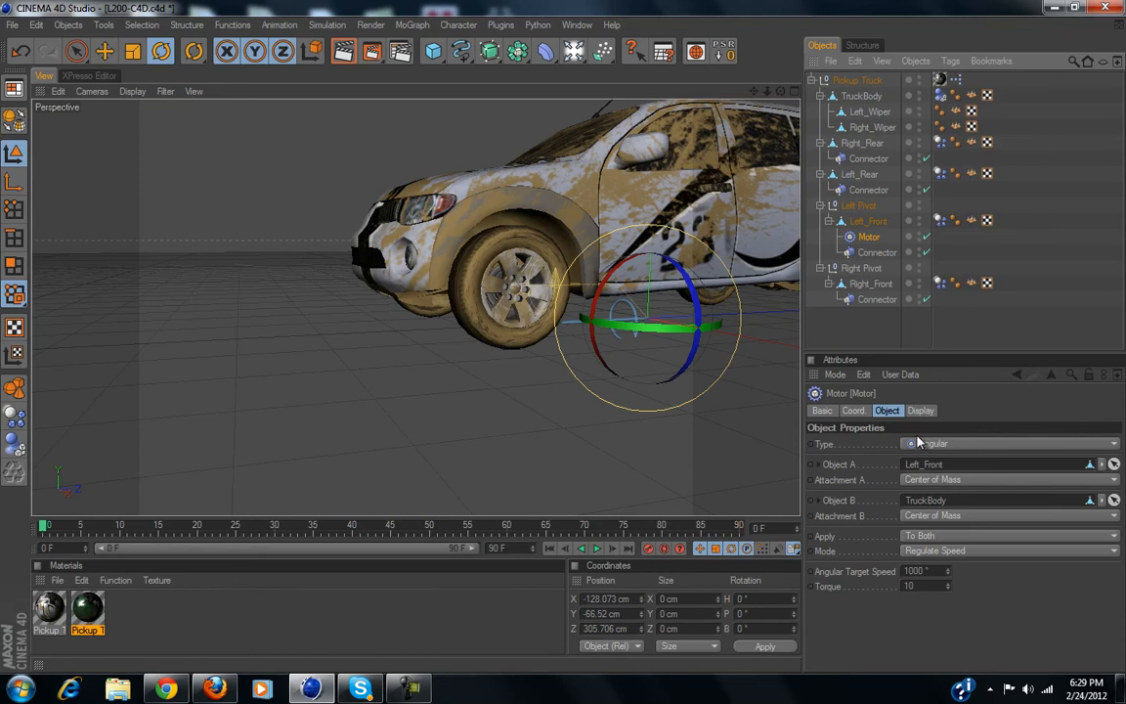
# Reset the motor's position, scale and rotation onto the Left_Front wheel and rotate its heading to -90°.
pyautogui.scroll(-1, 598, 352)
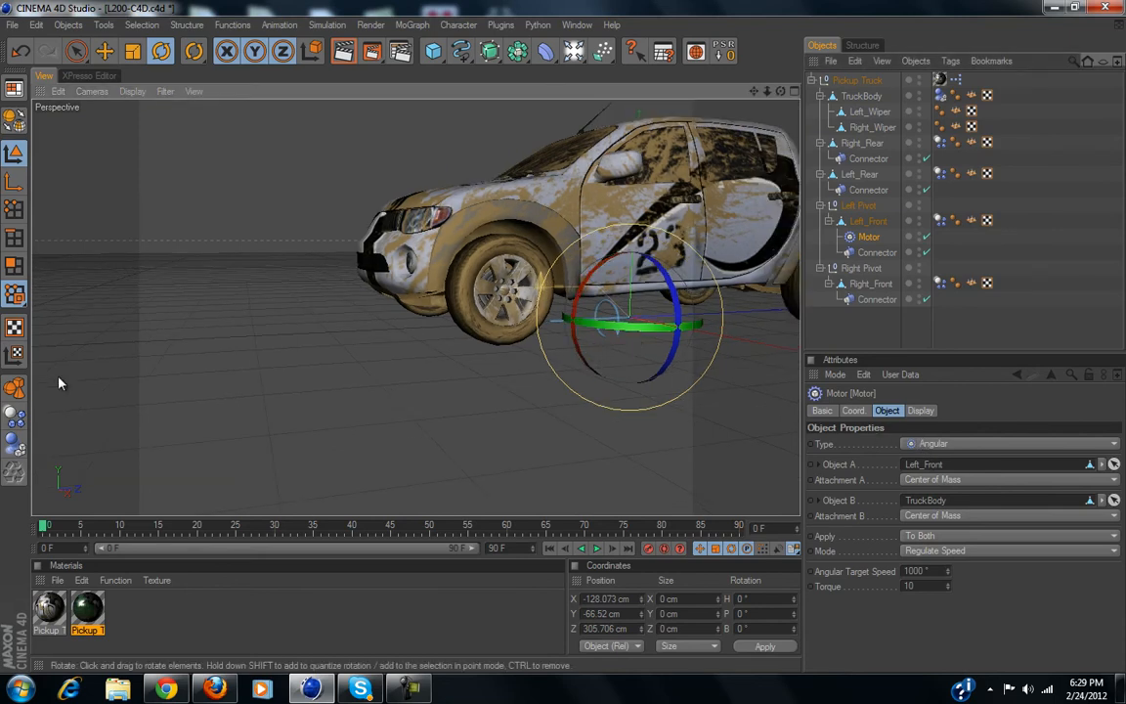
pyautogui.click(723, 48)
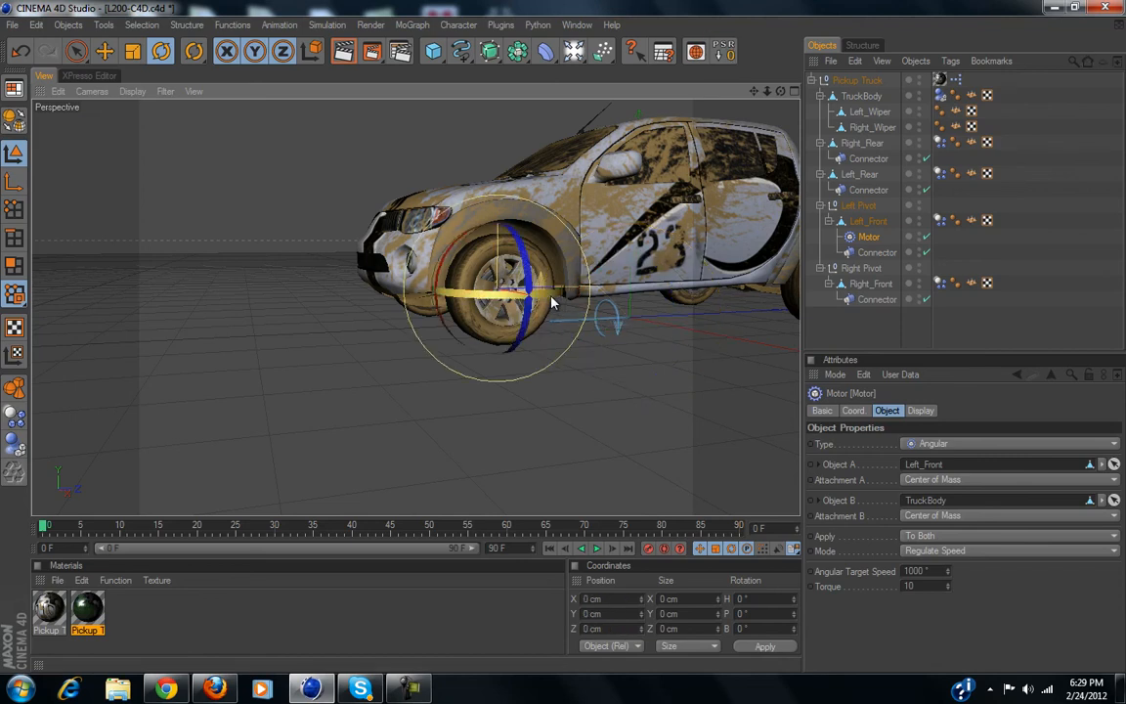
pyautogui.moveTo(493, 285); pyautogui.dragTo(452, 297)
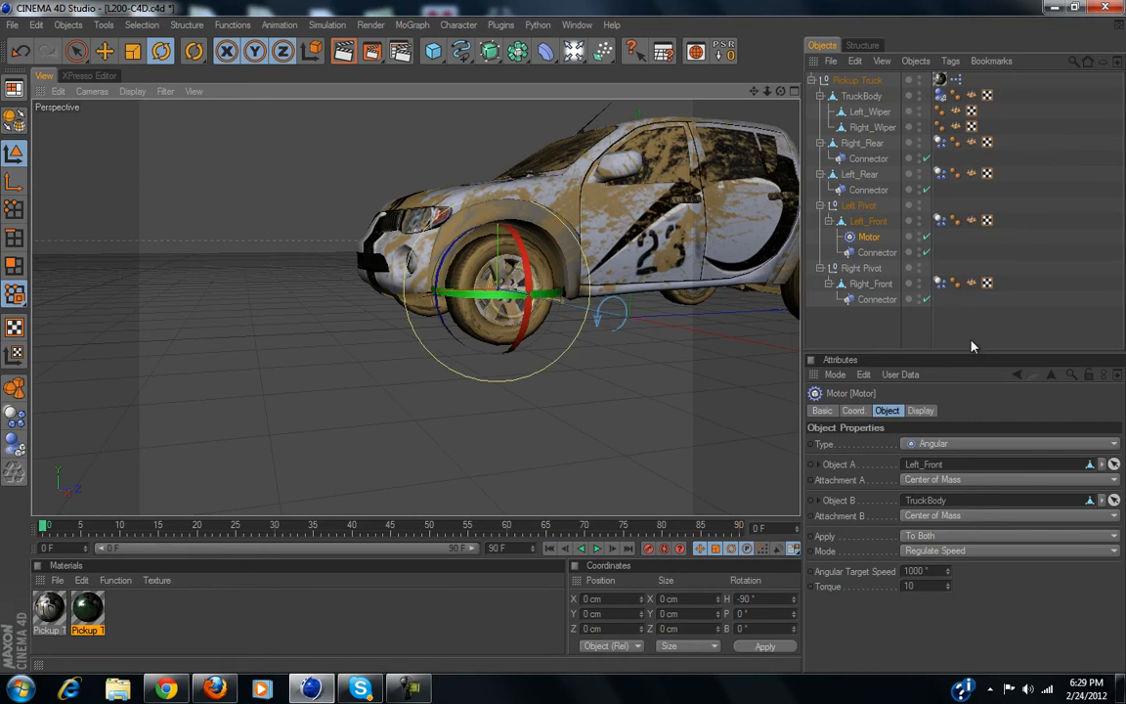
# Play the simulation to check the left front wheel's motor, stop it and return to the first frame.
pyautogui.click(597, 548)
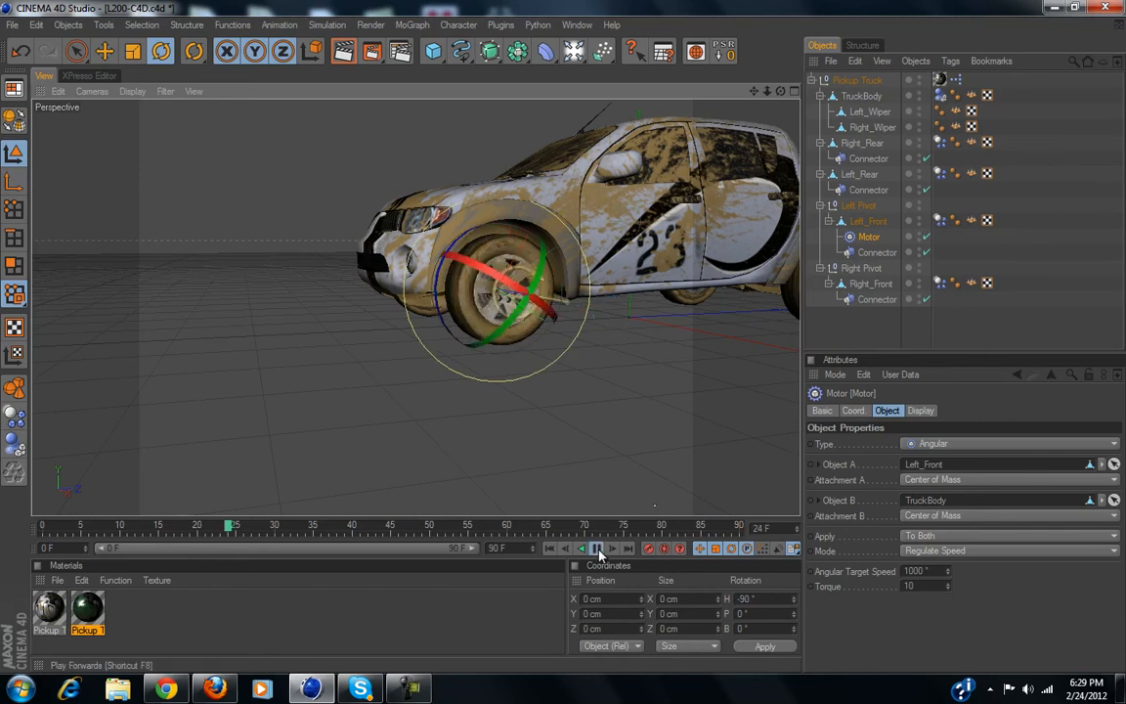
pyautogui.click(598, 550)
pyautogui.click(551, 548)
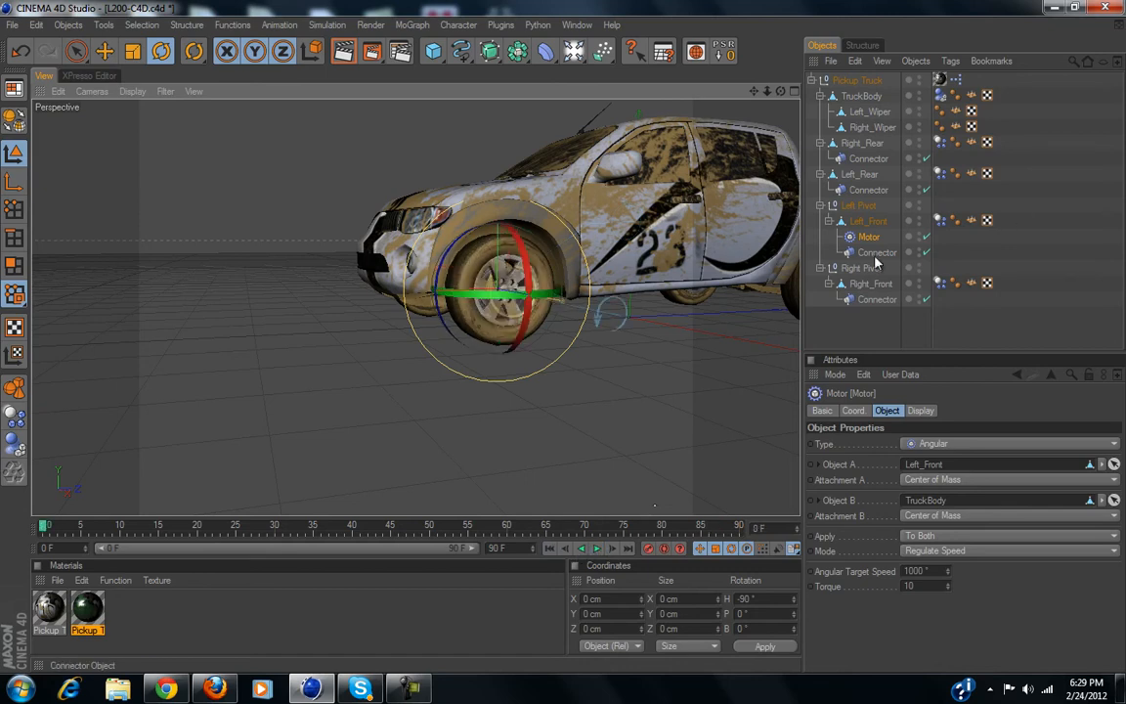
# Place the motor under the Right_Front wheel and assign Right_Front as its Object A.
pyautogui.keyDown('ctrl'); pyautogui.moveTo(866, 237); pyautogui.dragTo(877, 293); pyautogui.keyUp('ctrl')
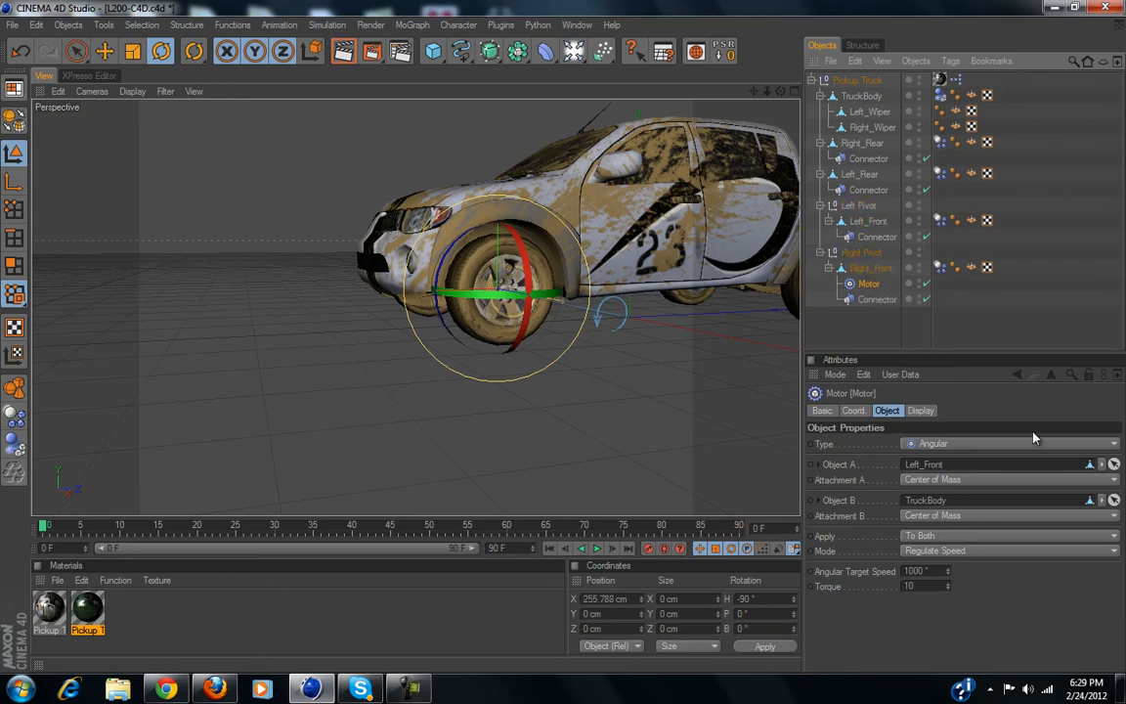
pyautogui.click(1114, 465)
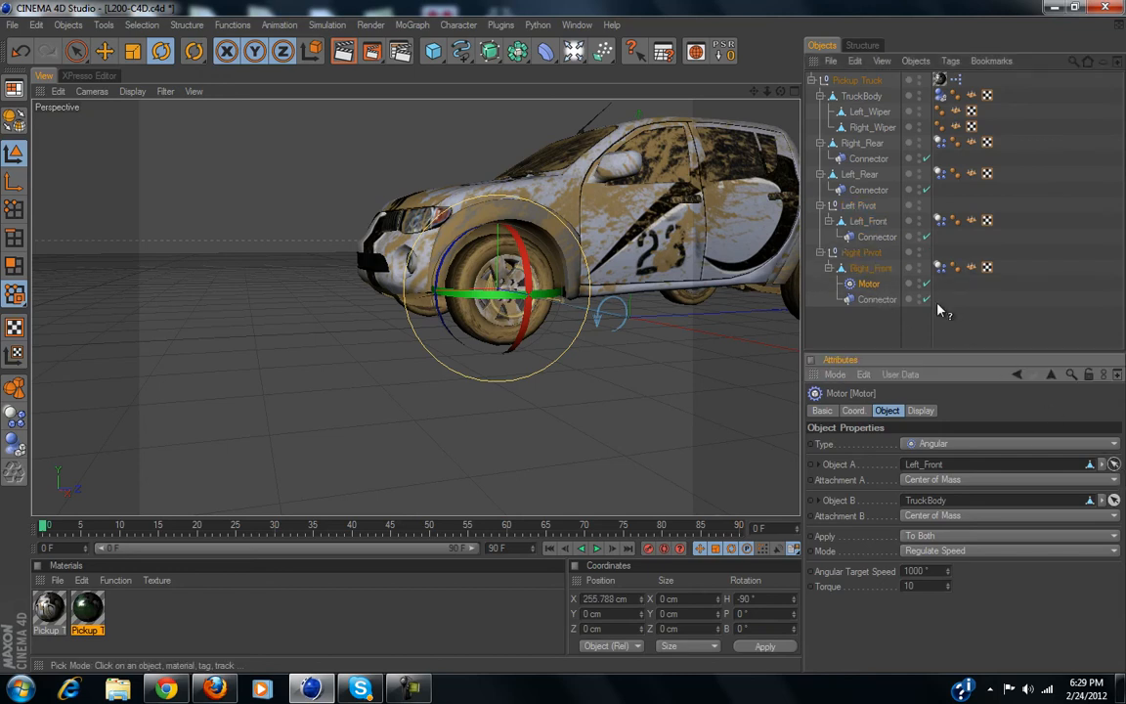
pyautogui.click(877, 269)
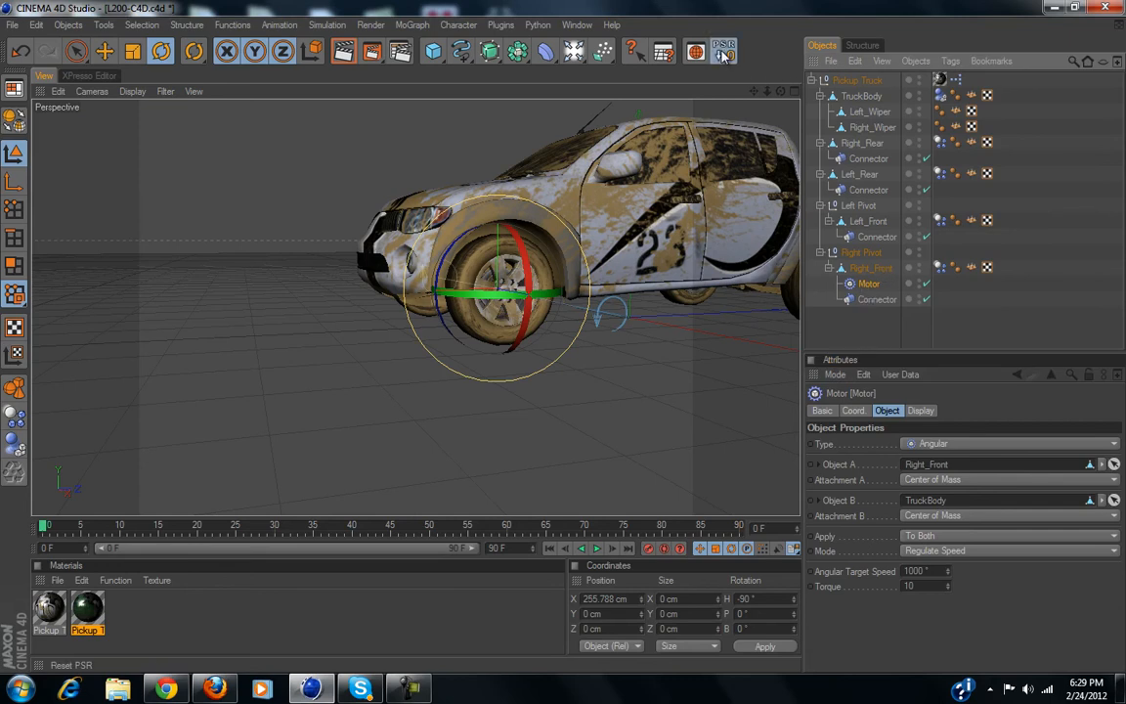
# Reset the motor's position, scale and rotation onto the Right_Front wheel and set its heading rotation to 90°.
pyautogui.click(724, 54)
pyautogui.keyDown('alt'); pyautogui.moveTo(519, 257); pyautogui.dragTo(537, 284); pyautogui.keyUp('alt')
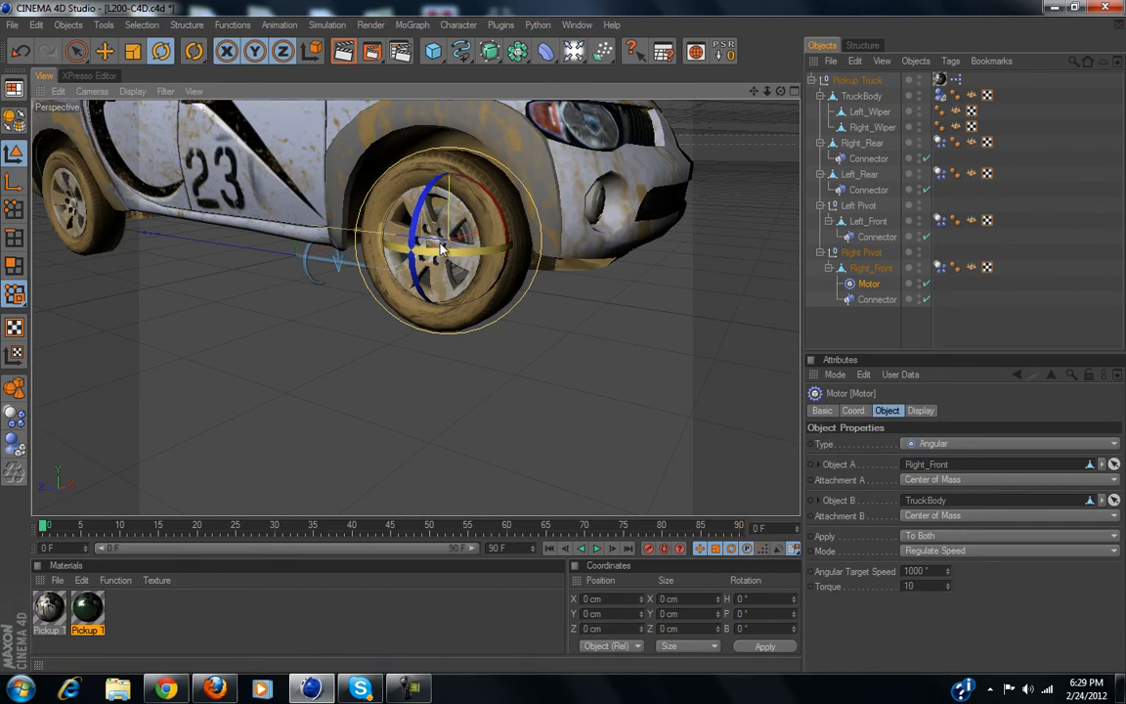
pyautogui.moveTo(437, 256); pyautogui.dragTo(568, 248)
pyautogui.moveTo(441, 254); pyautogui.dragTo(433, 256)
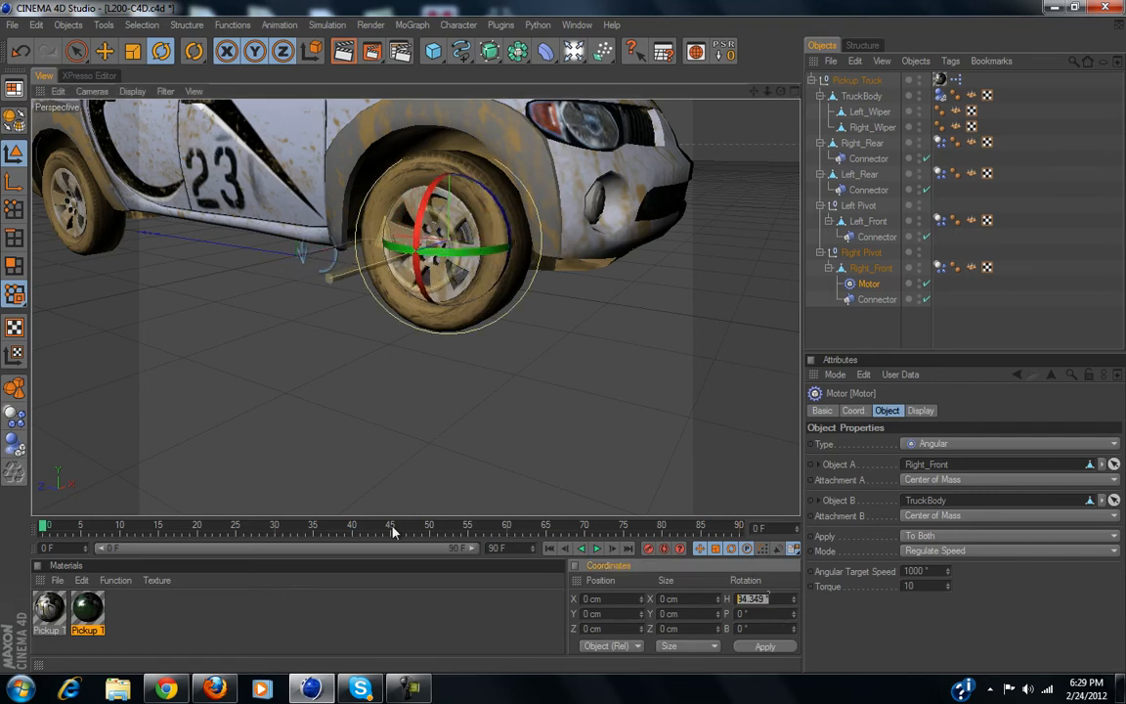
pyautogui.press('Return')
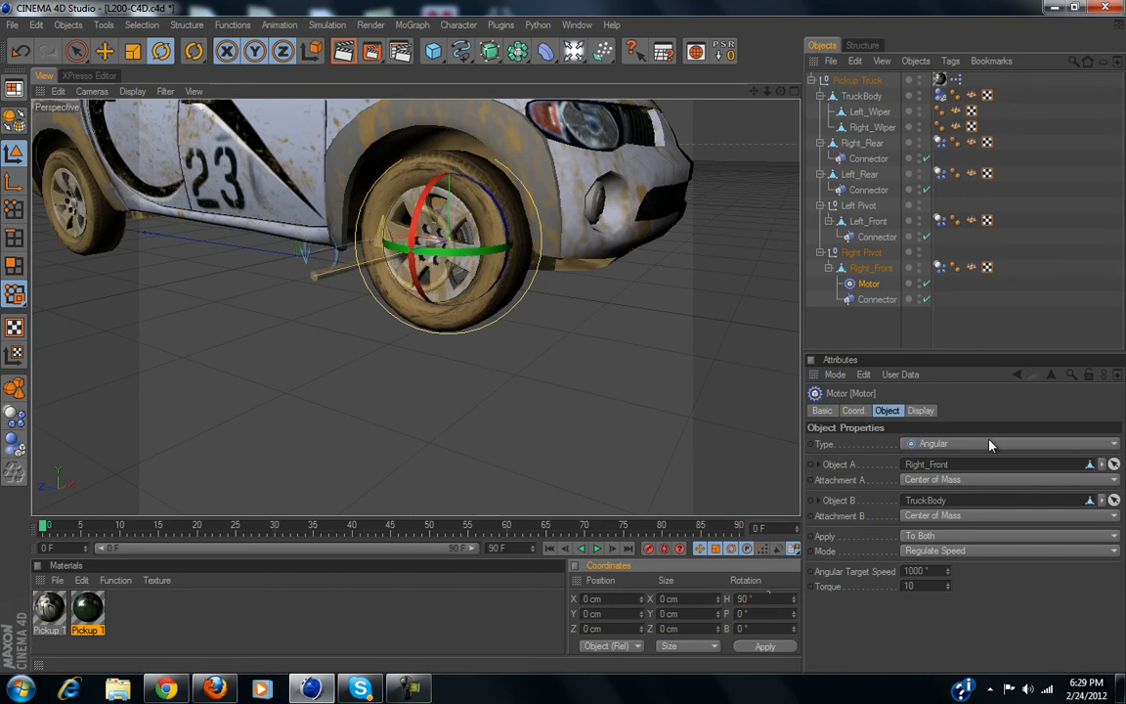
# Clear the selection, play the simulation to test the right front motor and return to the first frame.
pyautogui.click(865, 344)
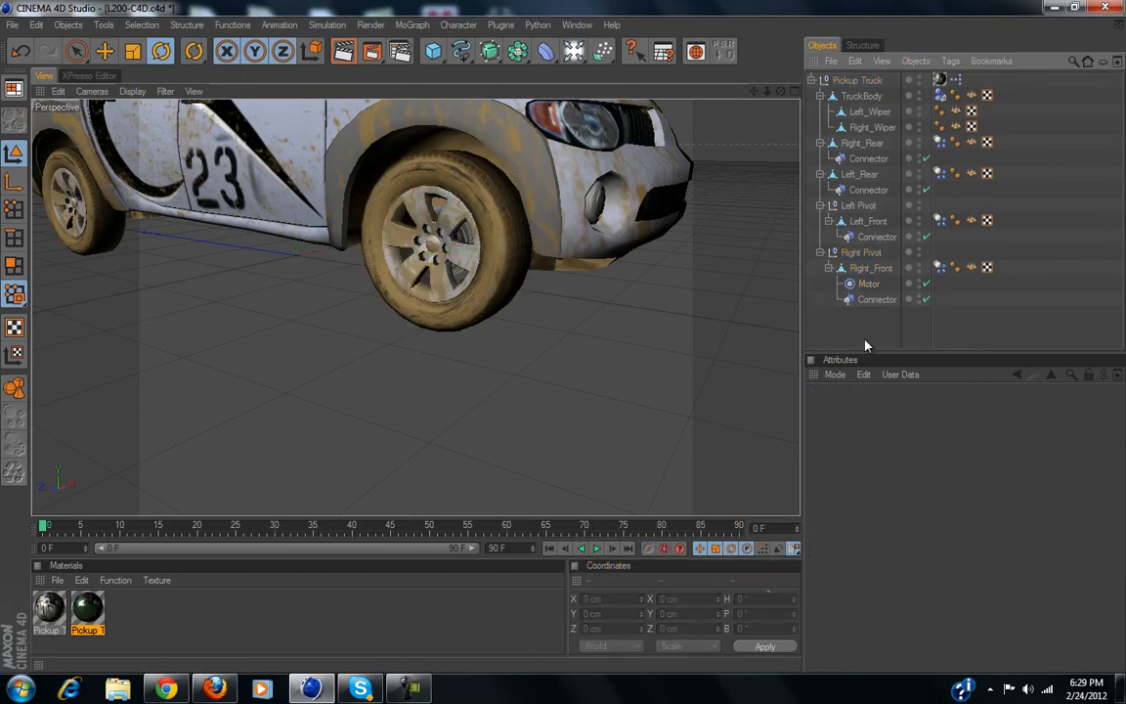
pyautogui.click(597, 549)
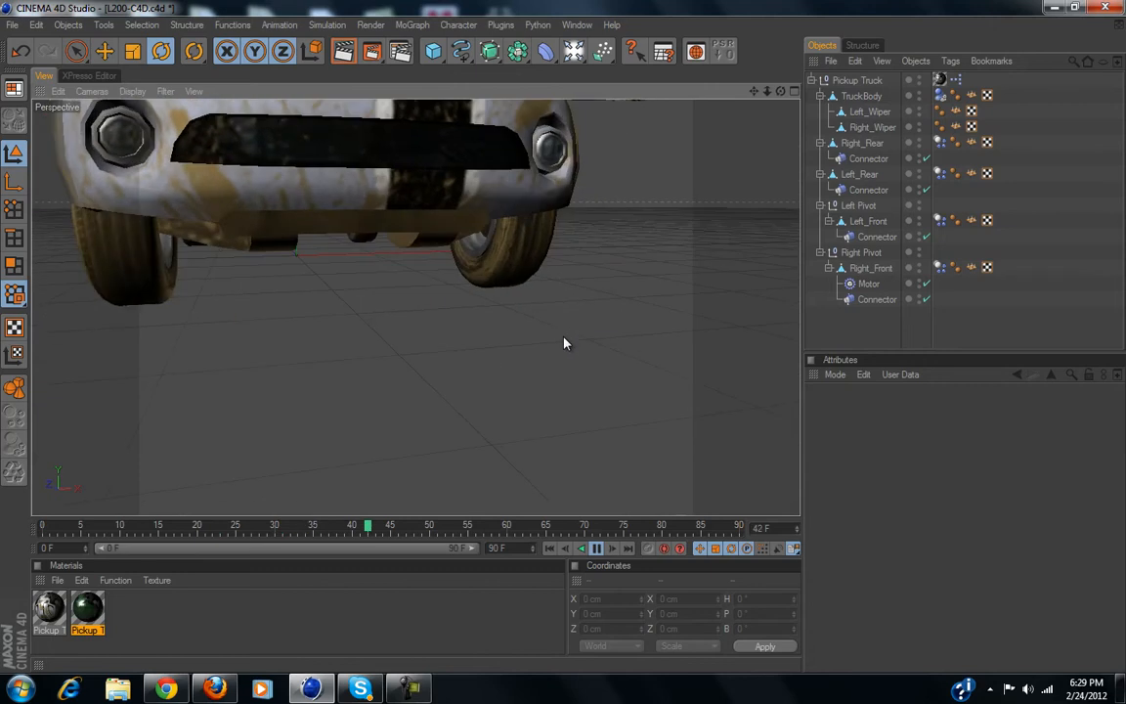
pyautogui.click(596, 550)
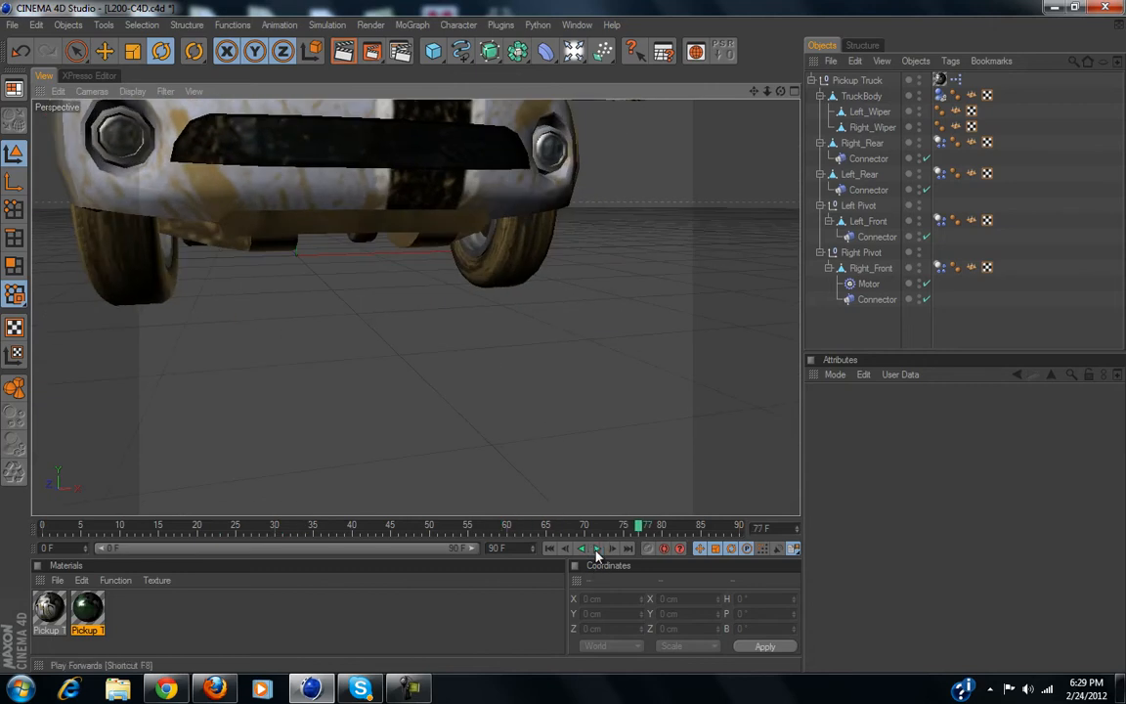
pyautogui.click(549, 549)
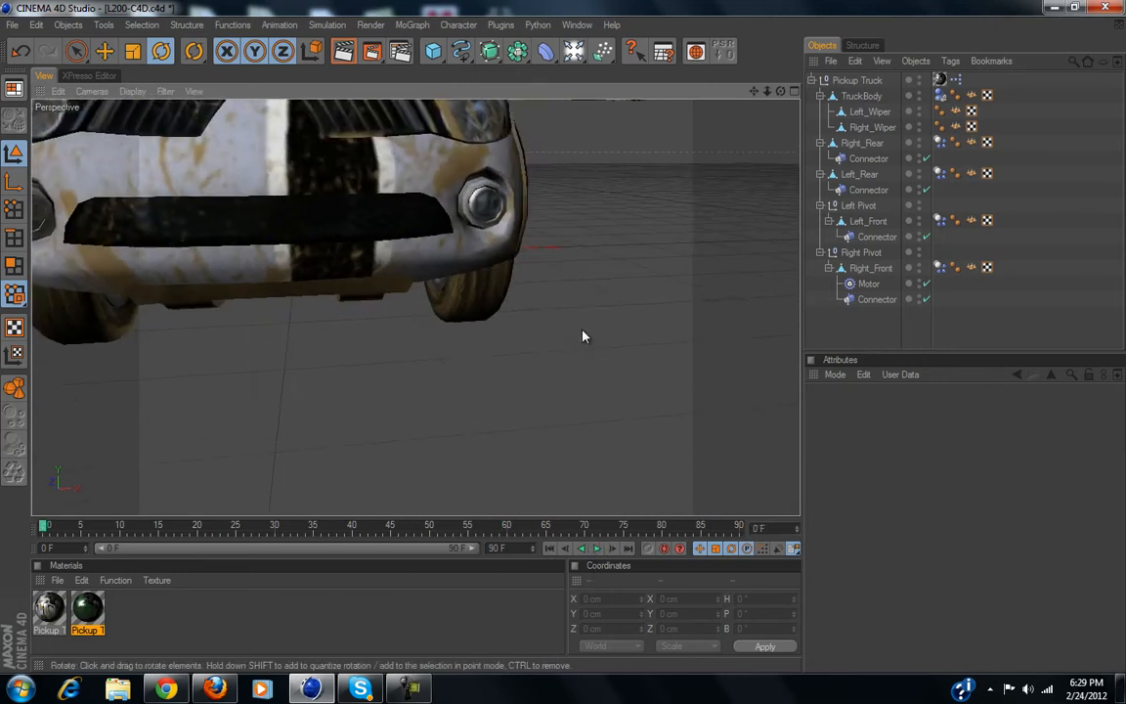
# Compare the two front wheels' connectors and copy the Right_Front motor as a child of Left_Front.
pyautogui.keyDown('alt'); pyautogui.moveTo(480, 416); pyautogui.dragTo(565, 339); pyautogui.keyUp('alt')
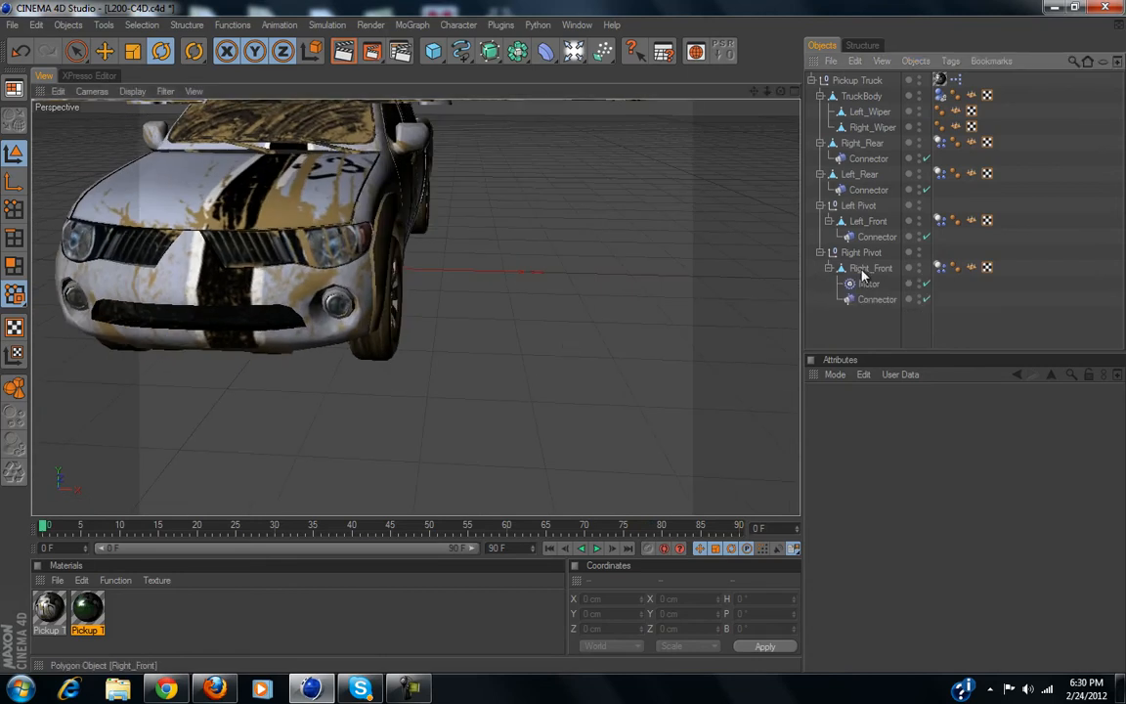
pyautogui.click(875, 237)
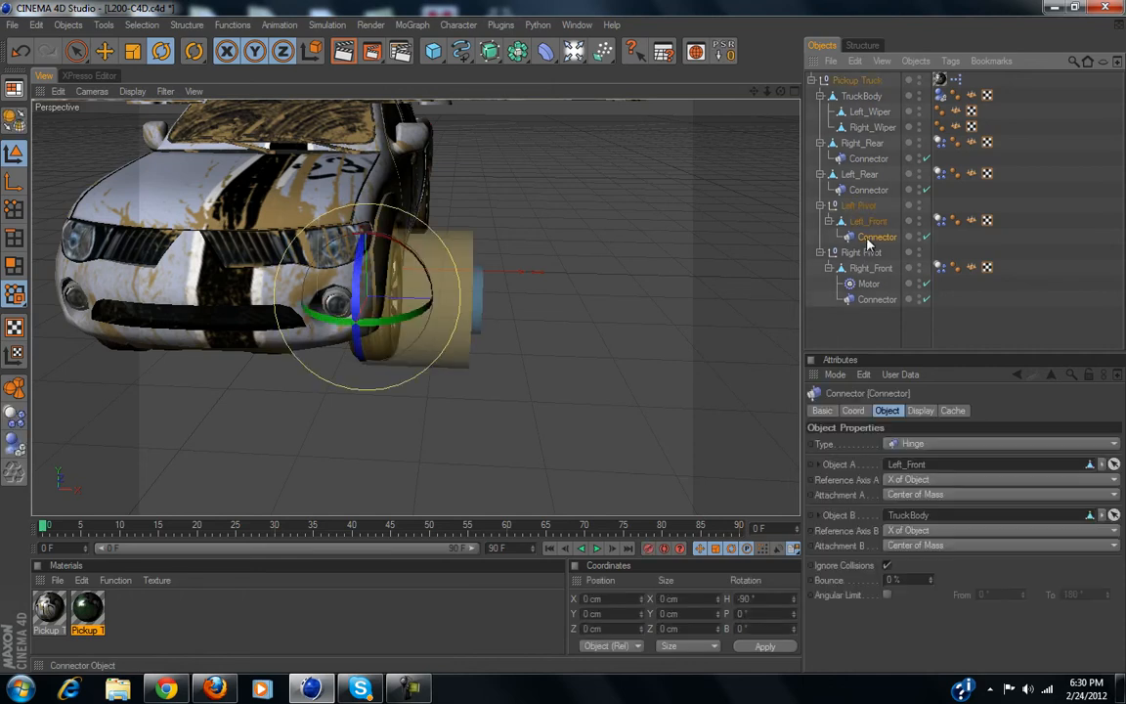
pyautogui.click(858, 300)
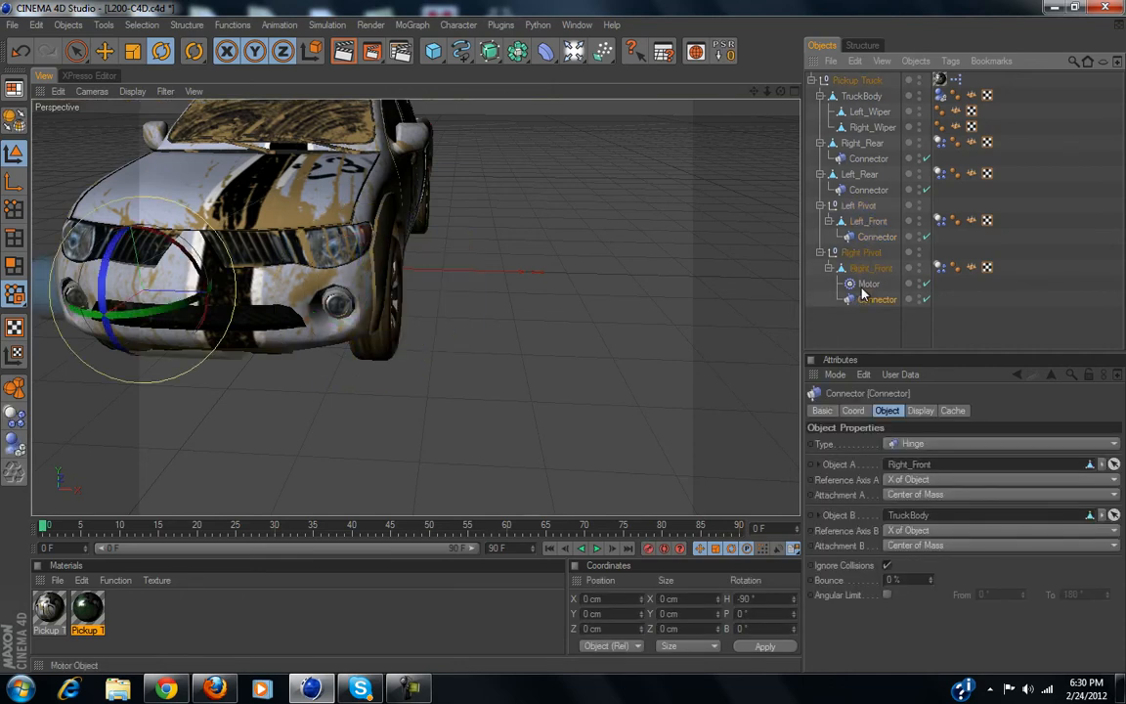
pyautogui.click(866, 221)
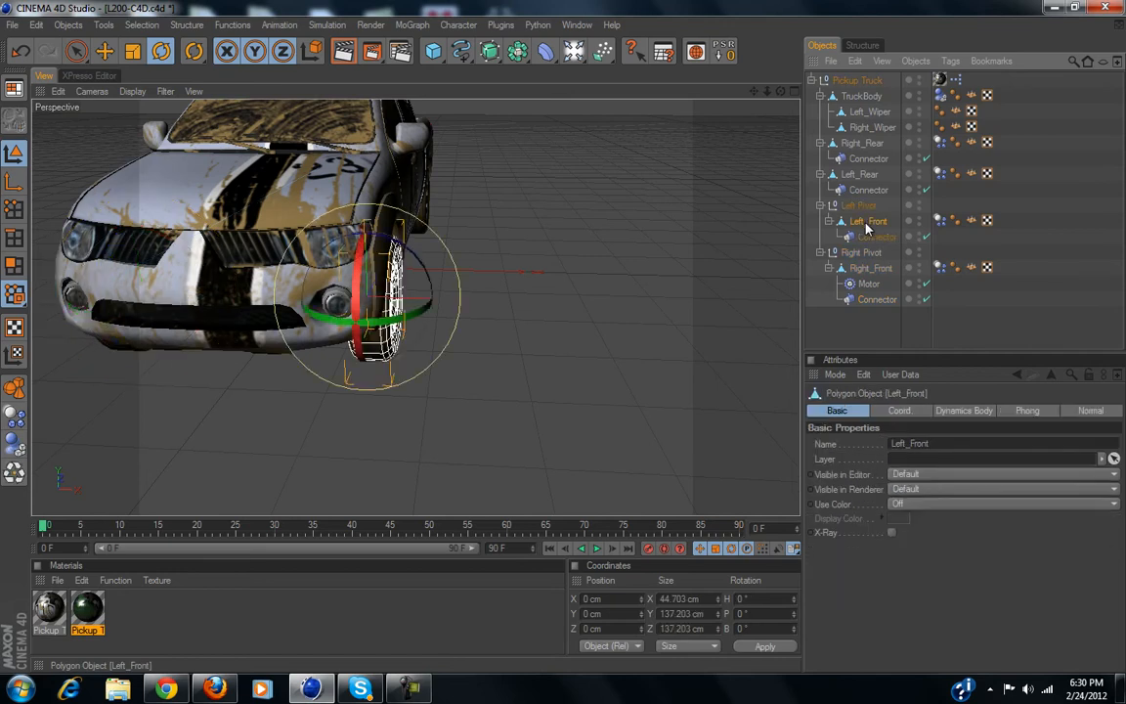
pyautogui.click(868, 283)
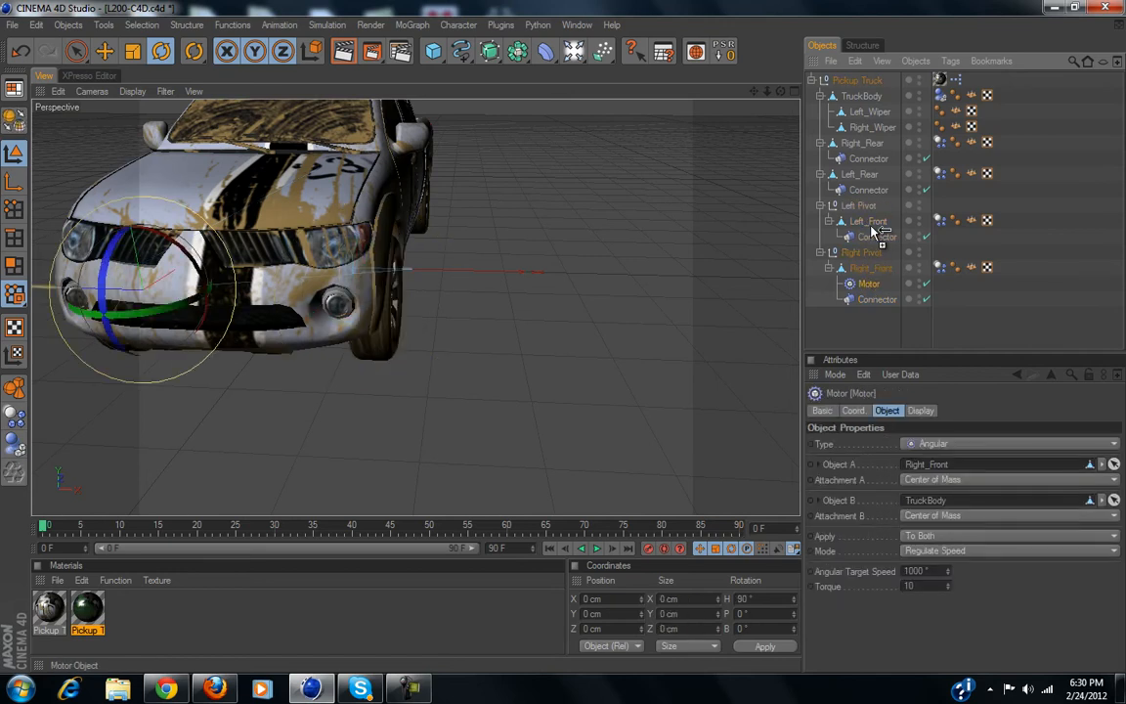
pyautogui.moveTo(875, 227); pyautogui.dragTo(870, 226)
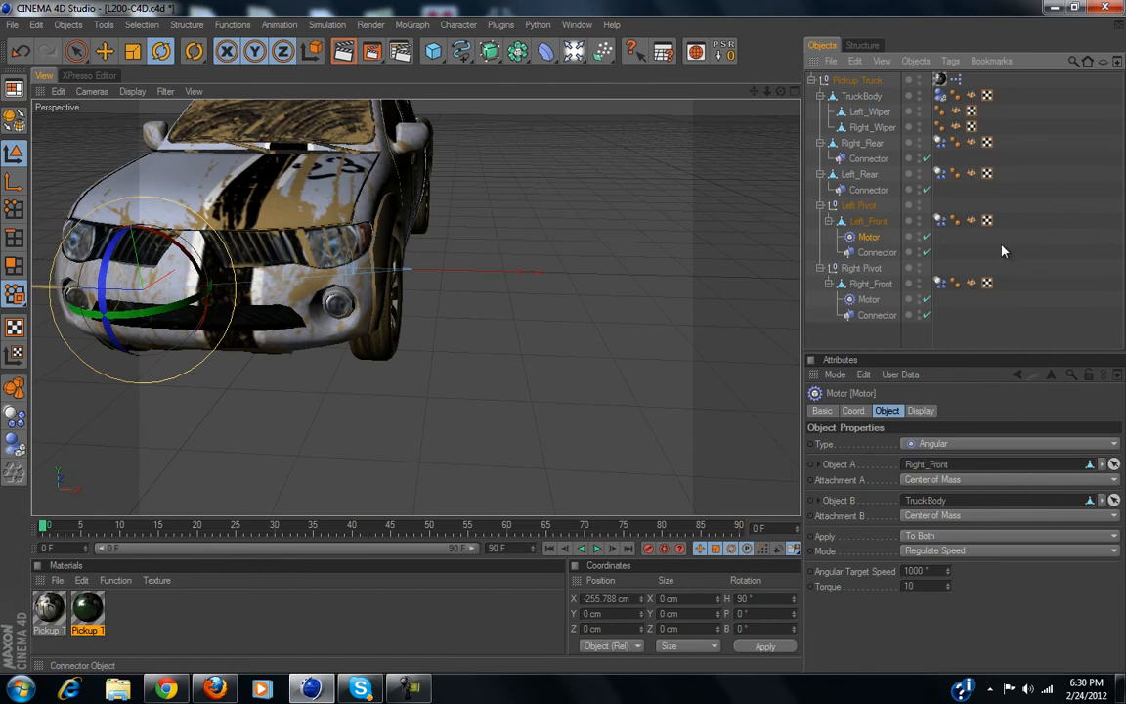
# Reset the copied motor's position, scale and rotation so it sits on the Left_Front wheel.
pyautogui.moveTo(547, 304)
pyautogui.keyDown('alt'); pyautogui.mouseDown()
pyautogui.moveTo(563, 342)
pyautogui.moveTo(550, 303)
pyautogui.mouseUp(); pyautogui.keyUp('alt')
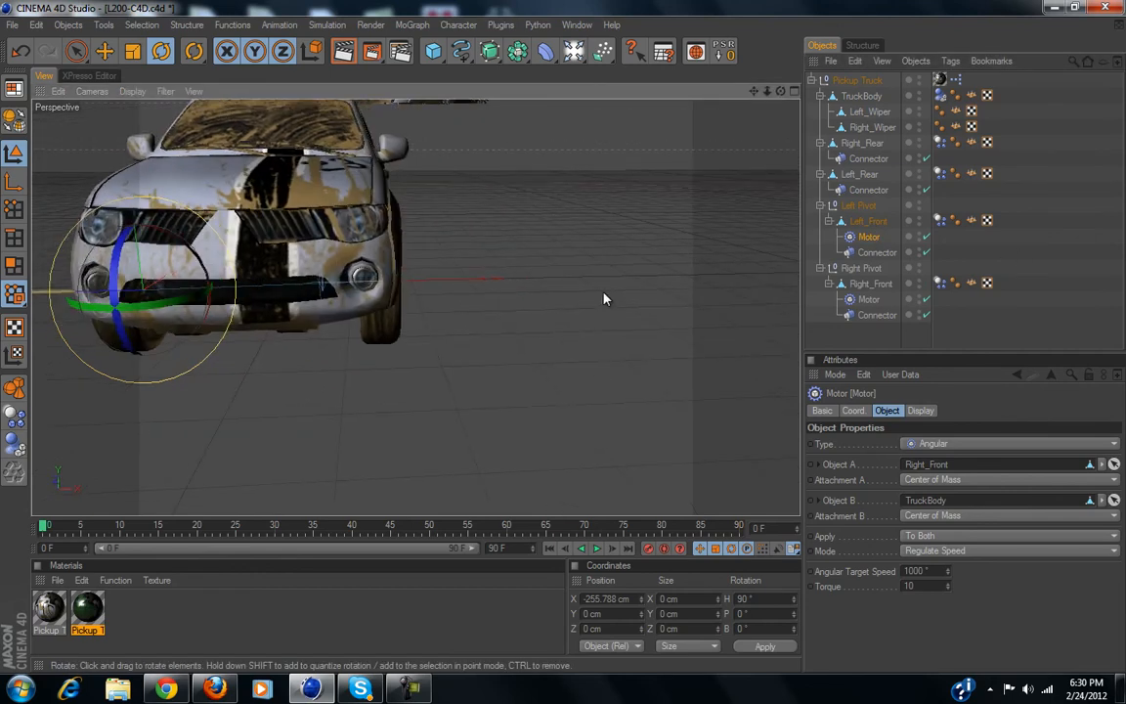
pyautogui.click(724, 52)
pyautogui.keyDown('alt'); pyautogui.moveTo(636, 294); pyautogui.dragTo(501, 311); pyautogui.keyUp('alt')
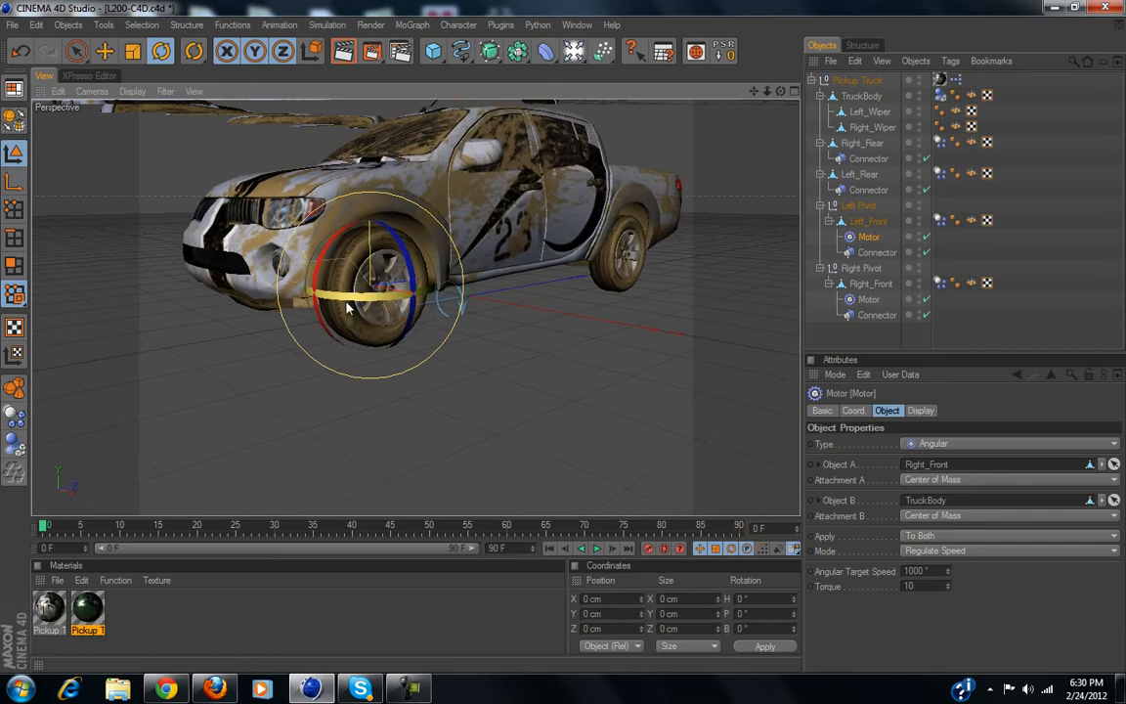
# Assign Left_Front as the copied motor's Object A and rotate the motor's heading to -90°.
pyautogui.click(1112, 465)
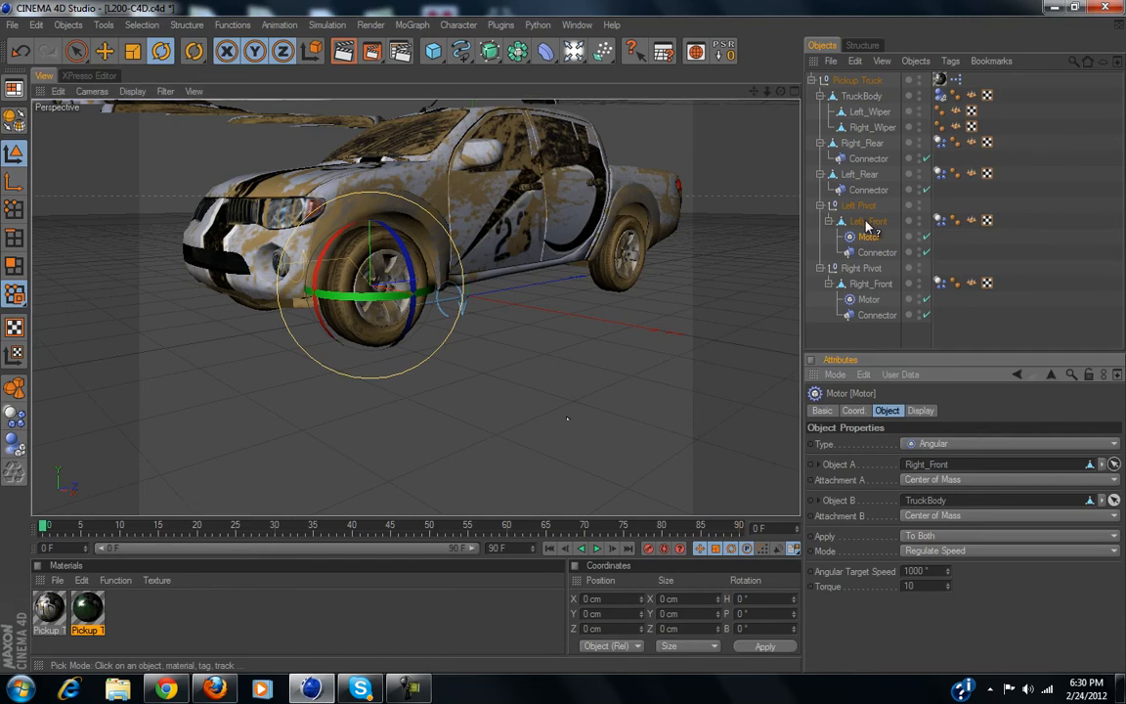
pyautogui.click(867, 222)
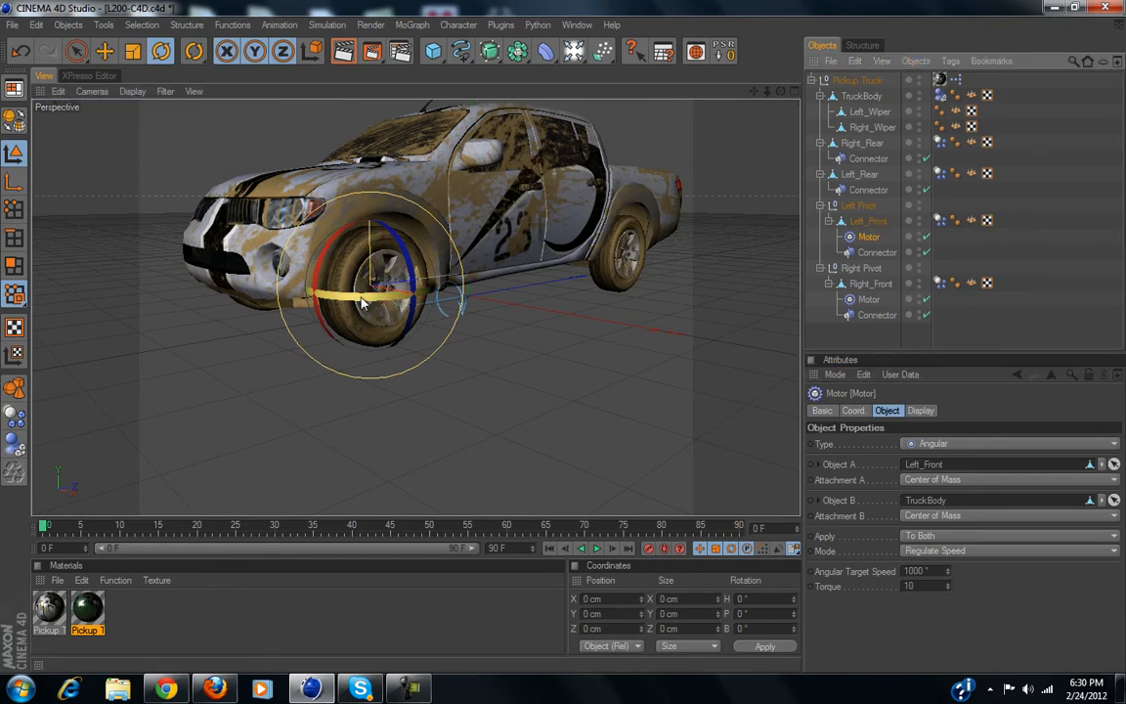
pyautogui.moveTo(362, 303); pyautogui.dragTo(259, 290)
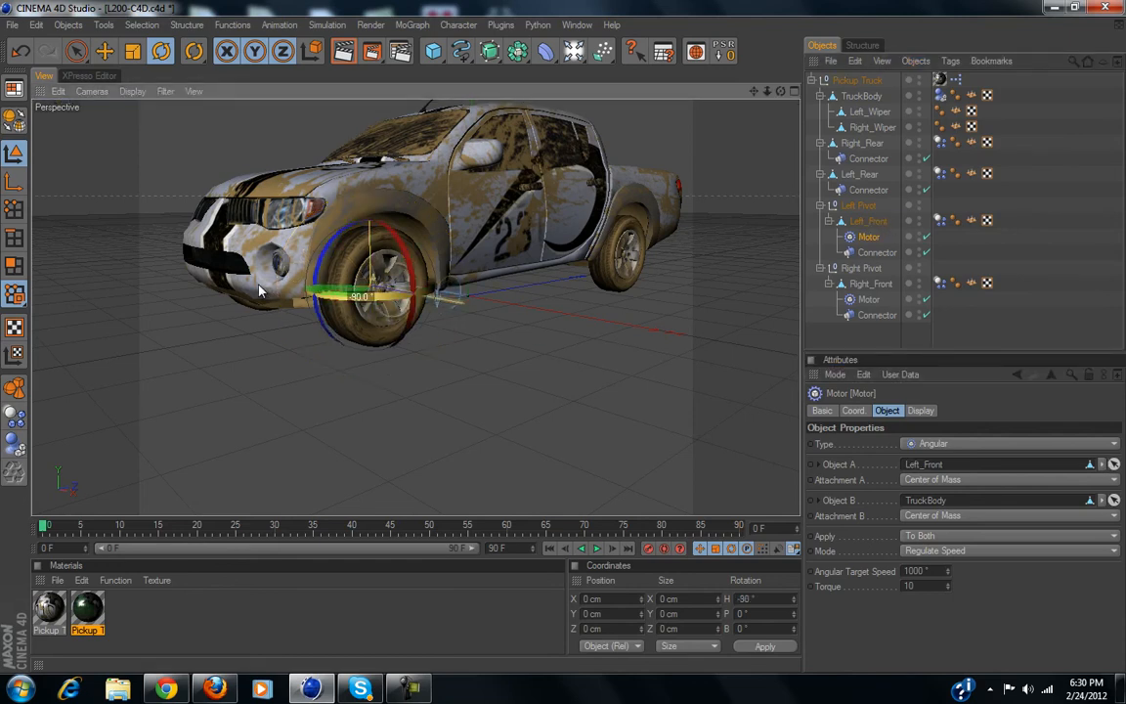
# Run the simulation with both front motors, examine the truck from the front and side, and clear the selection.
pyautogui.click(598, 549)
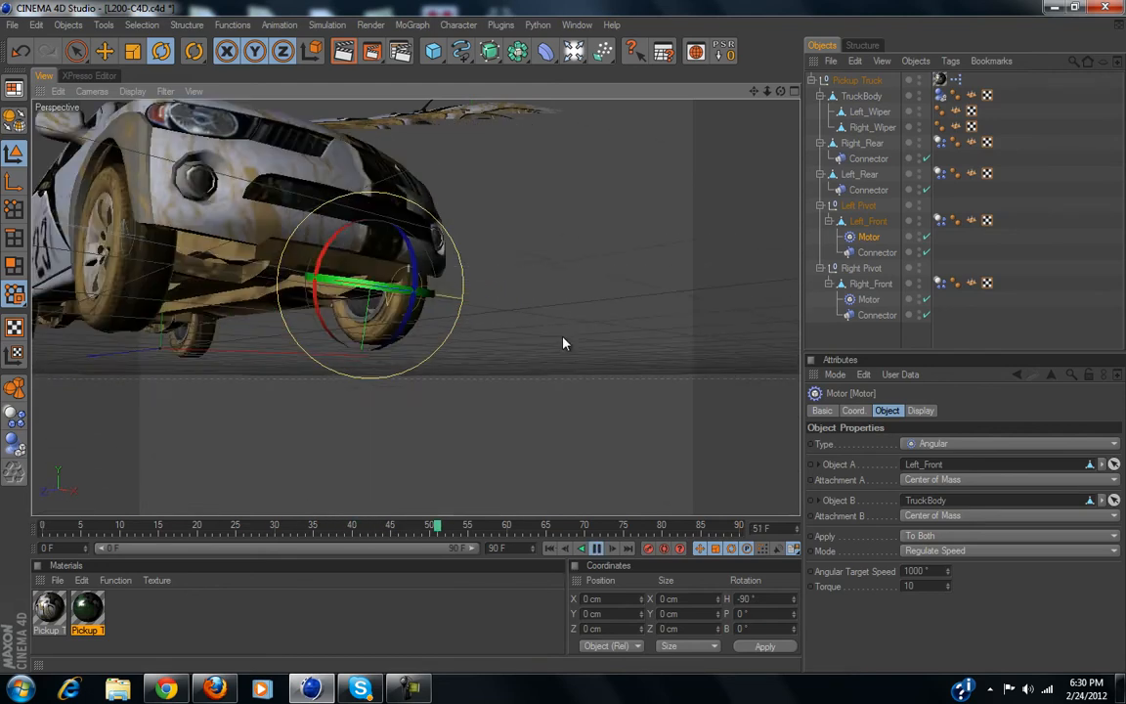
pyautogui.click(975, 332)
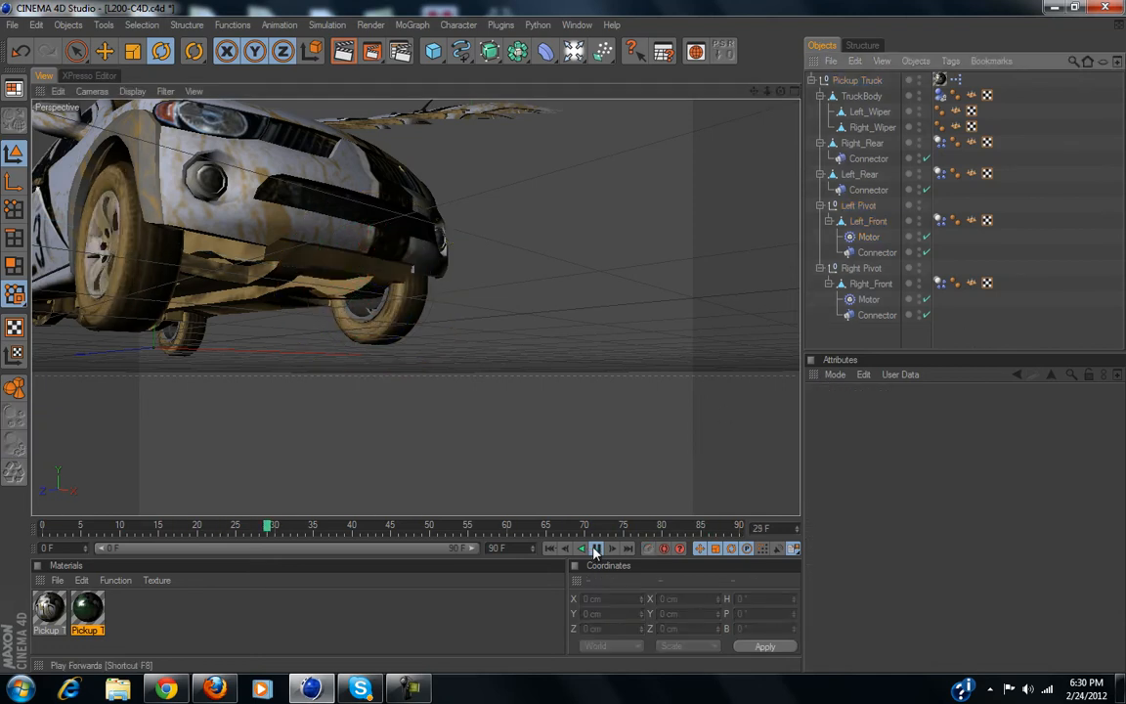
pyautogui.keyDown('alt'); pyautogui.moveTo(604, 326); pyautogui.dragTo(537, 342); pyautogui.keyUp('alt')
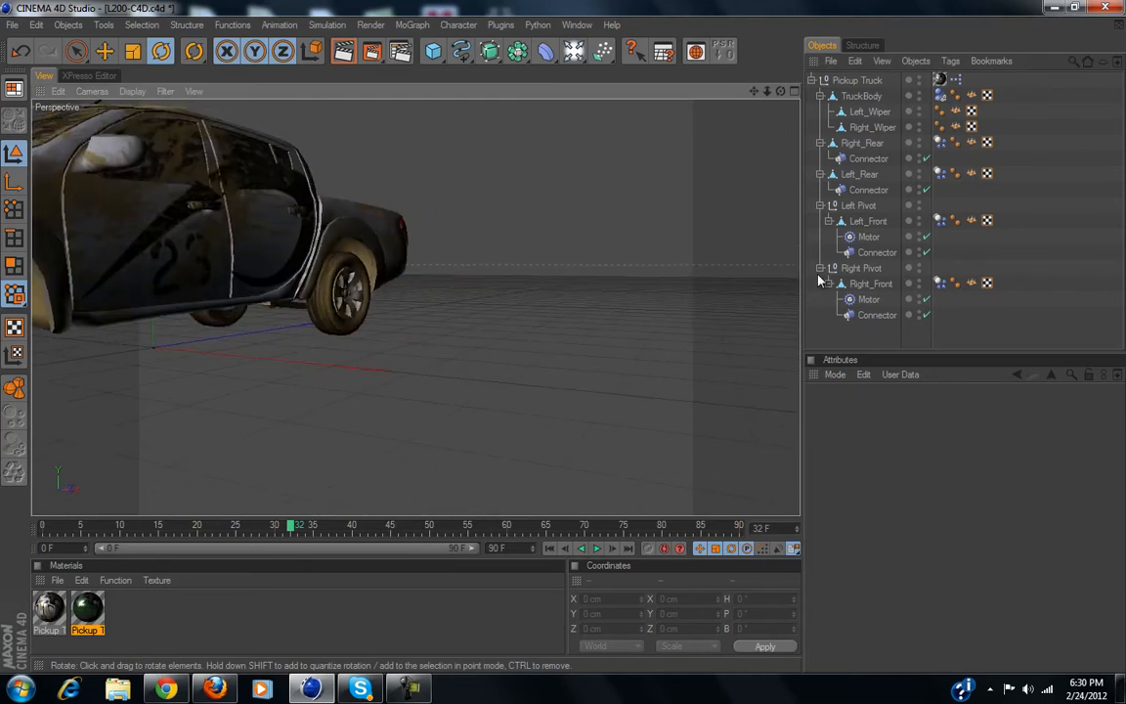
pyautogui.click(868, 239)
pyautogui.keyDown('ctrl'); pyautogui.click(867, 299); pyautogui.keyUp('ctrl')
pyautogui.keyDown('alt'); pyautogui.moveTo(478, 363); pyautogui.dragTo(421, 356); pyautogui.keyUp('alt')
pyautogui.keyDown('alt'); pyautogui.moveTo(225, 332); pyautogui.dragTo(568, 342); pyautogui.keyUp('alt')
pyautogui.click(1023, 322)
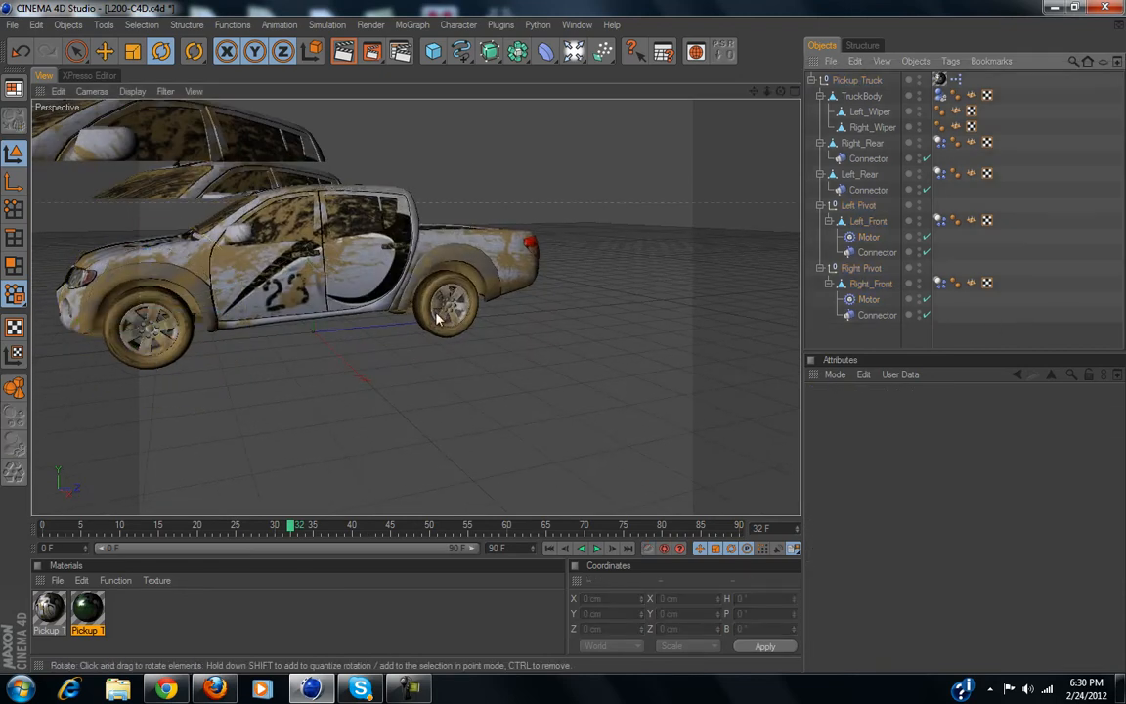
# Focus on the left side of the truck and replay the simulation to watch the front wheel's spin direction.
pyautogui.keyDown('alt'); pyautogui.moveTo(292, 313); pyautogui.dragTo(564, 343, button='middle'); pyautogui.keyUp('alt')
pyautogui.scroll(4, 292, 314)
pyautogui.keyDown('alt'); pyautogui.moveTo(291, 314); pyautogui.dragTo(565, 342, button='middle'); pyautogui.keyUp('alt')
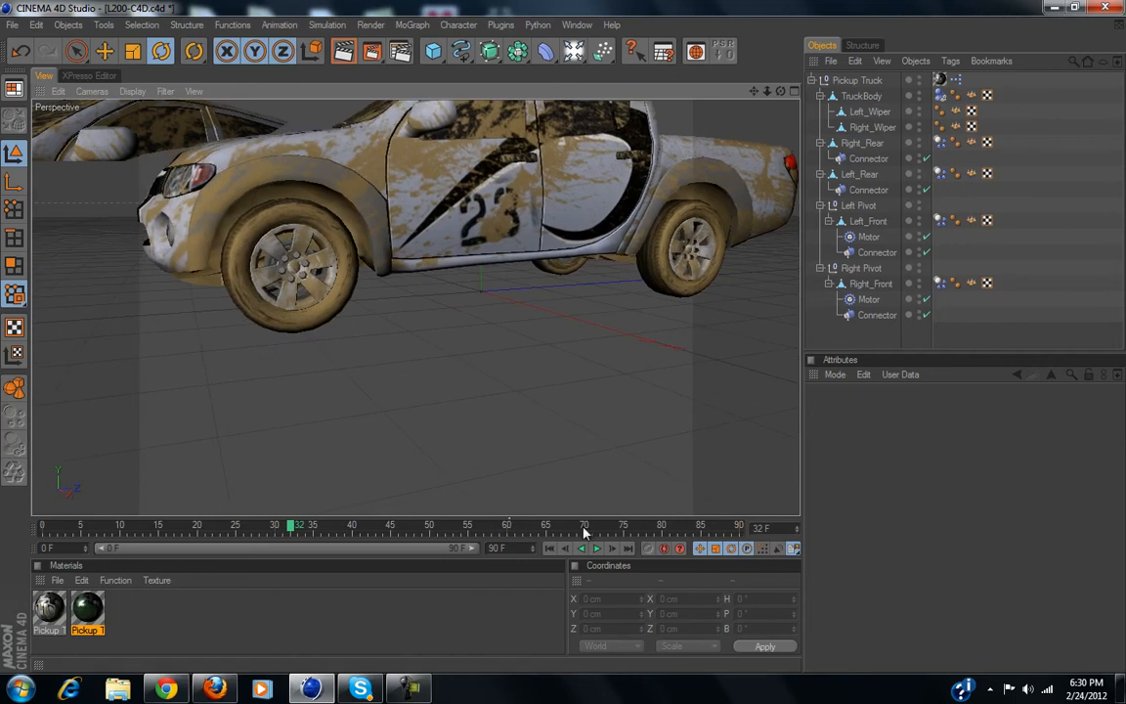
pyautogui.click(597, 548)
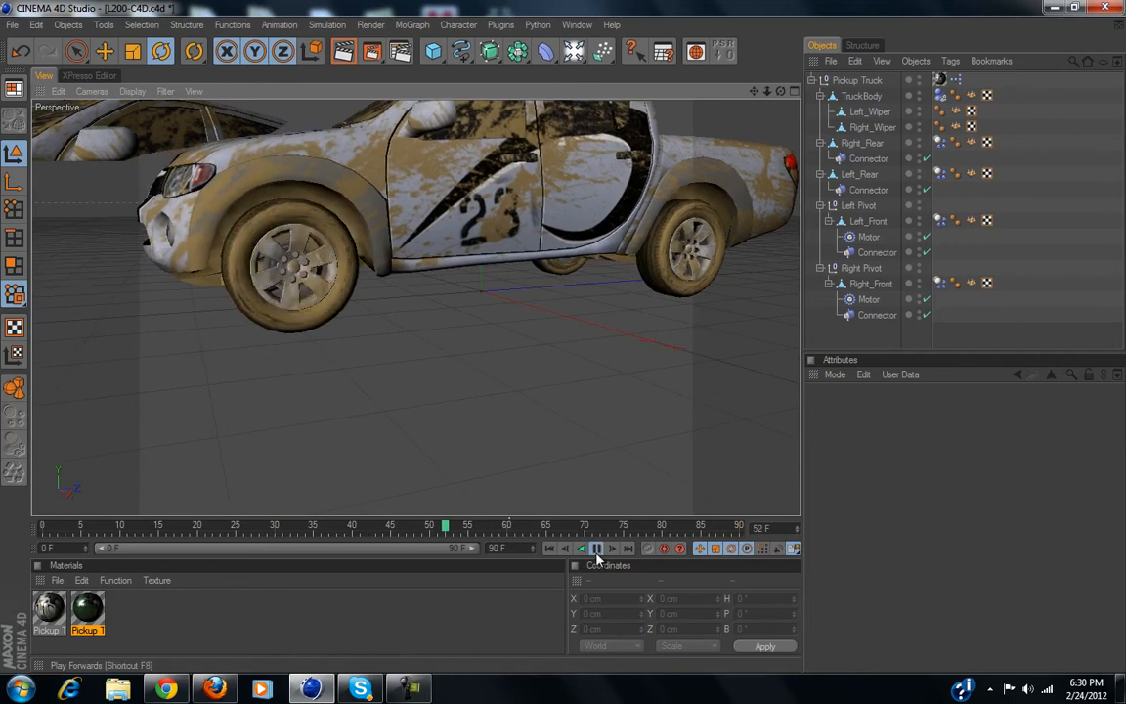
# Set the Left_Front motor's heading rotation to 90° and replay the simulation.
pyautogui.click(866, 239)
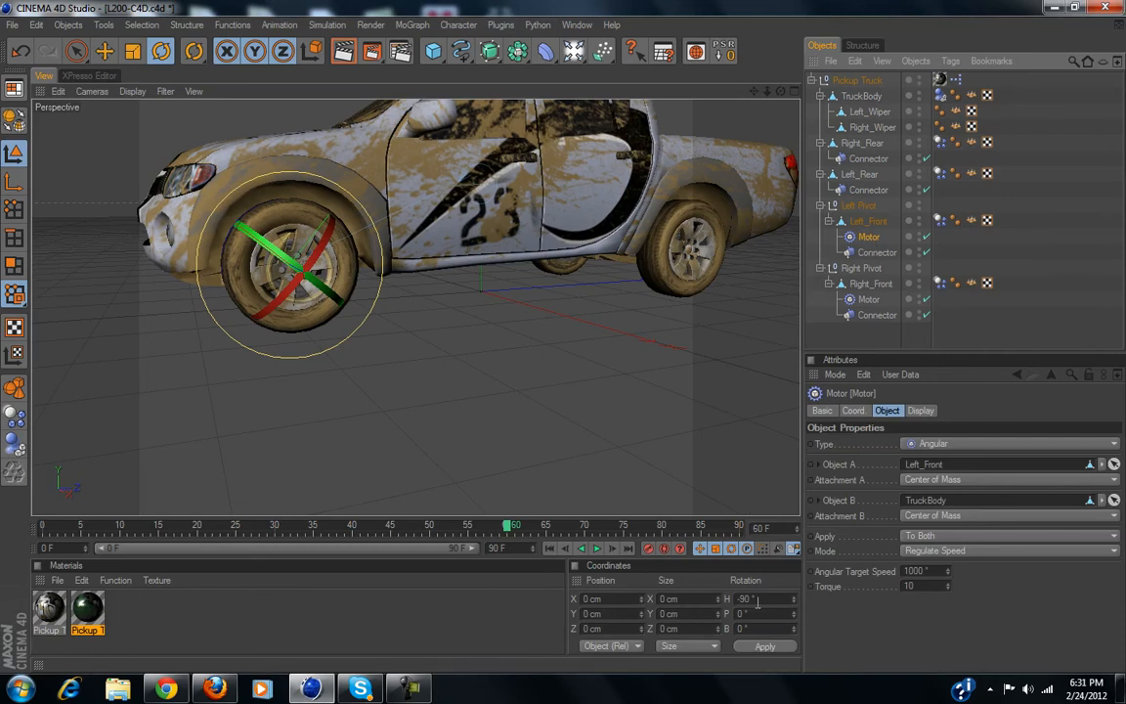
pyautogui.press('Return')
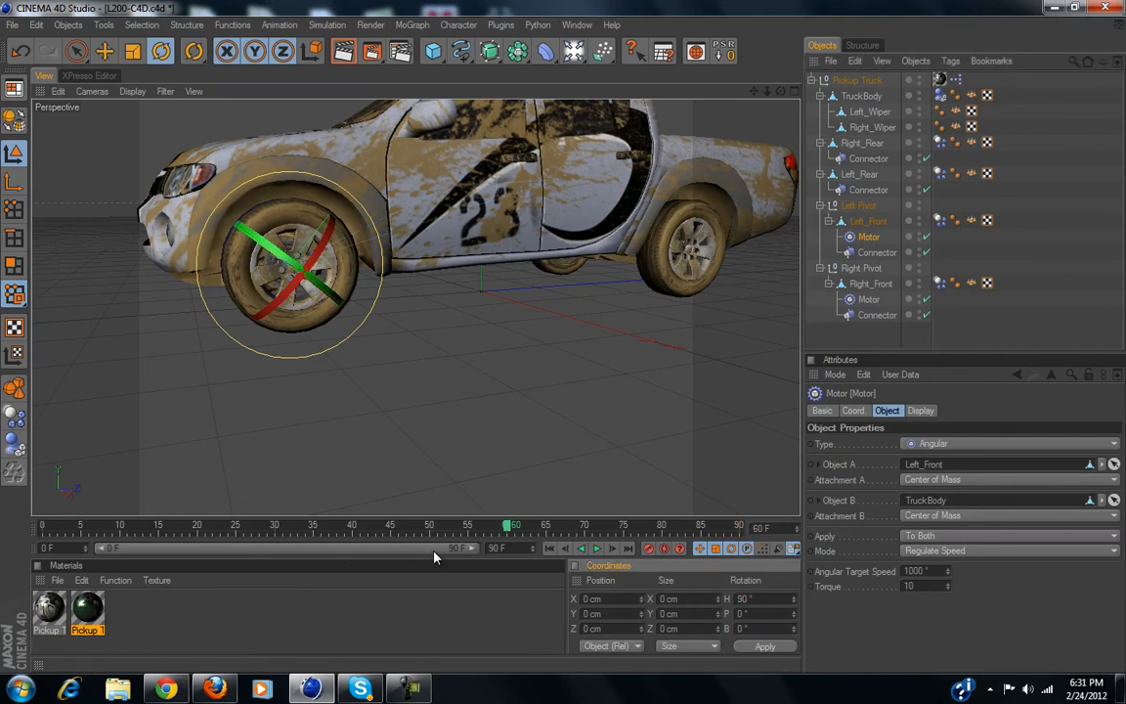
pyautogui.click(598, 549)
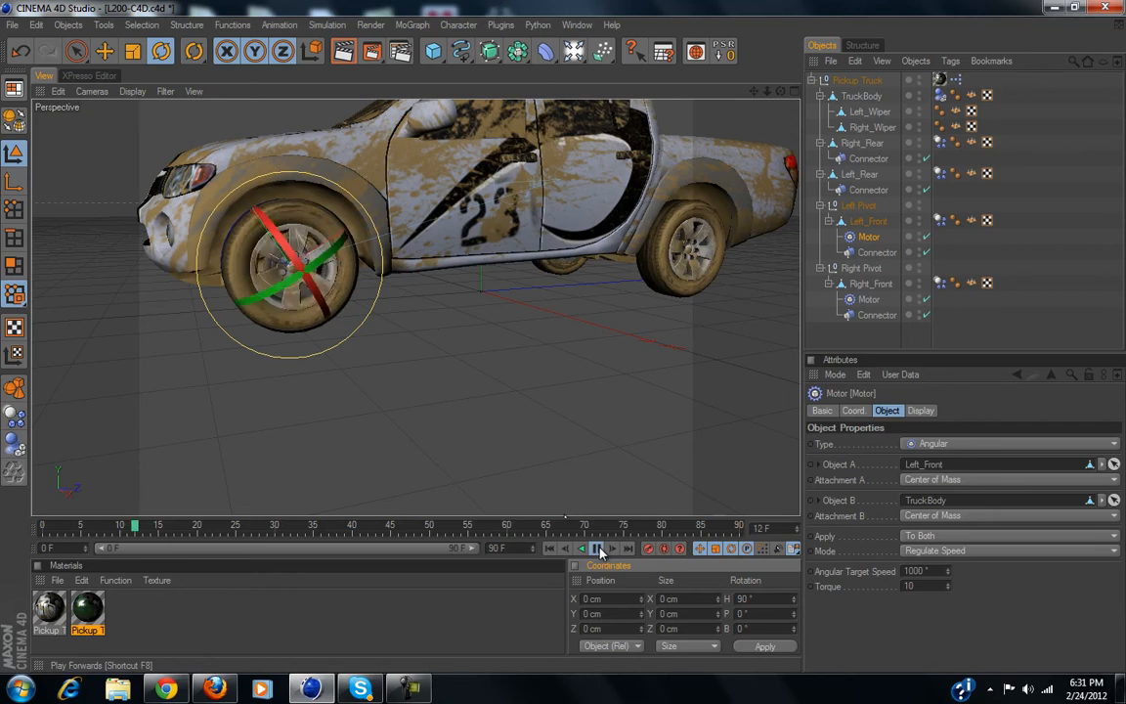
# Replay the simulation with nothing selected and check the front wheels' spin from both sides of the truck.
pyautogui.click(599, 548)
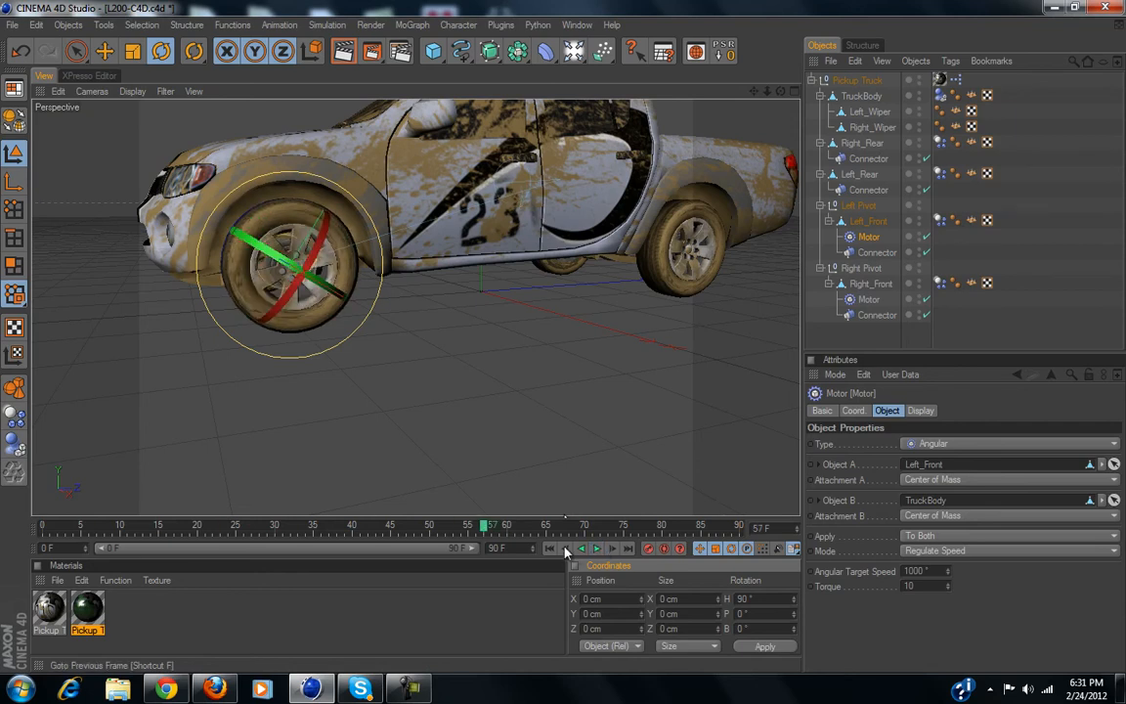
pyautogui.click(549, 548)
pyautogui.click(1005, 337)
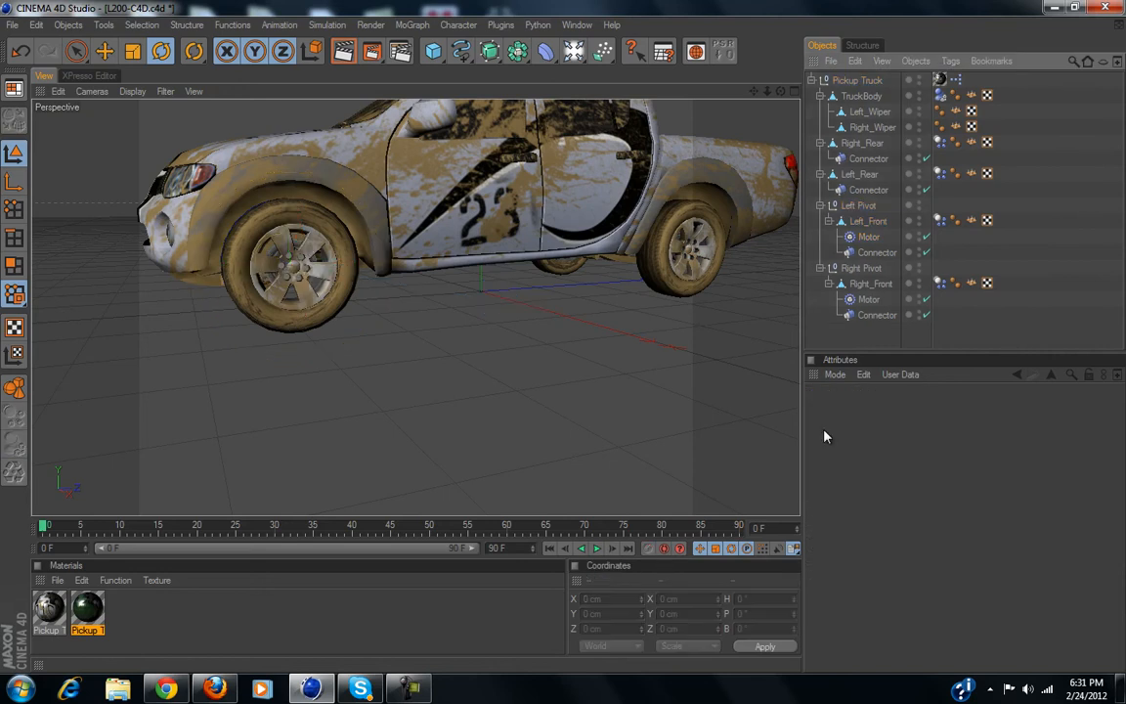
pyautogui.click(598, 549)
pyautogui.click(598, 550)
pyautogui.keyDown('alt'); pyautogui.moveTo(410, 371); pyautogui.dragTo(563, 342); pyautogui.keyUp('alt')
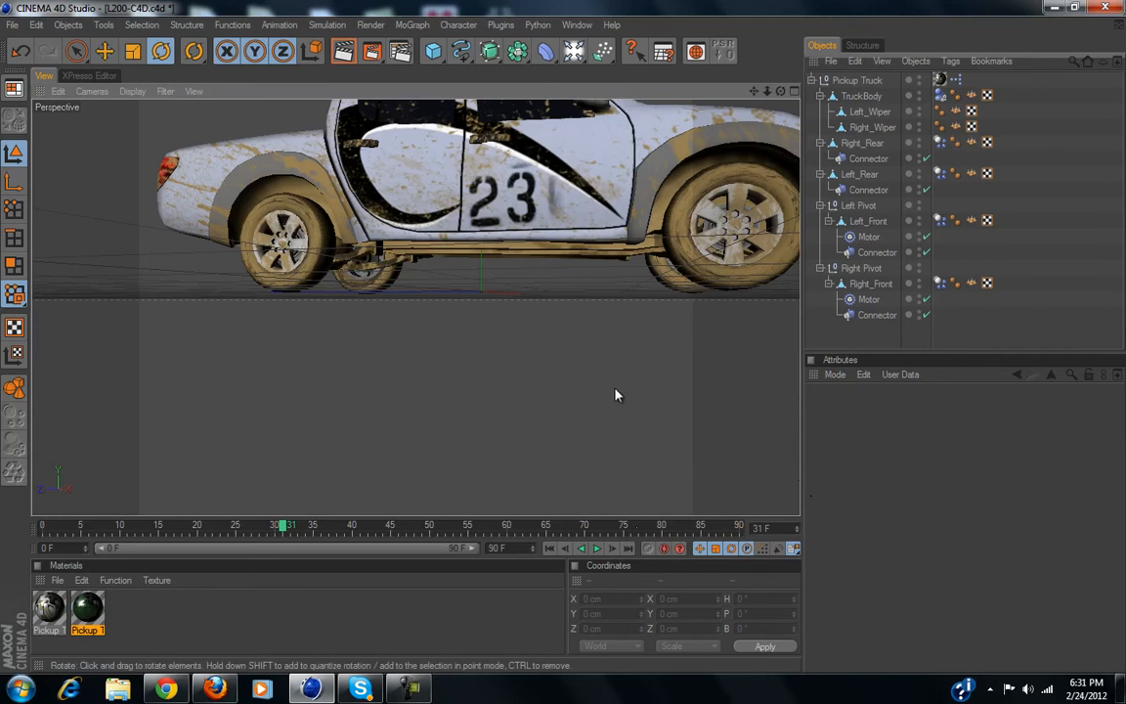
pyautogui.keyDown('alt'); pyautogui.moveTo(615, 400); pyautogui.dragTo(510, 311); pyautogui.keyUp('alt')
pyautogui.click(598, 549)
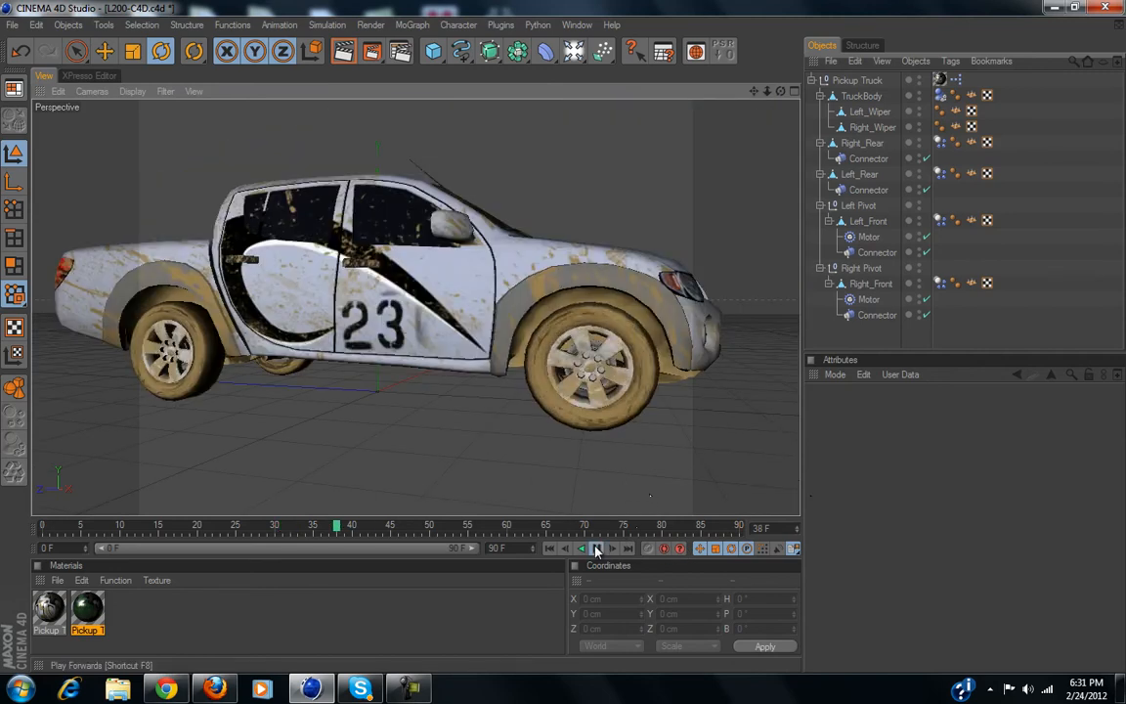
pyautogui.click(596, 549)
pyautogui.click(550, 550)
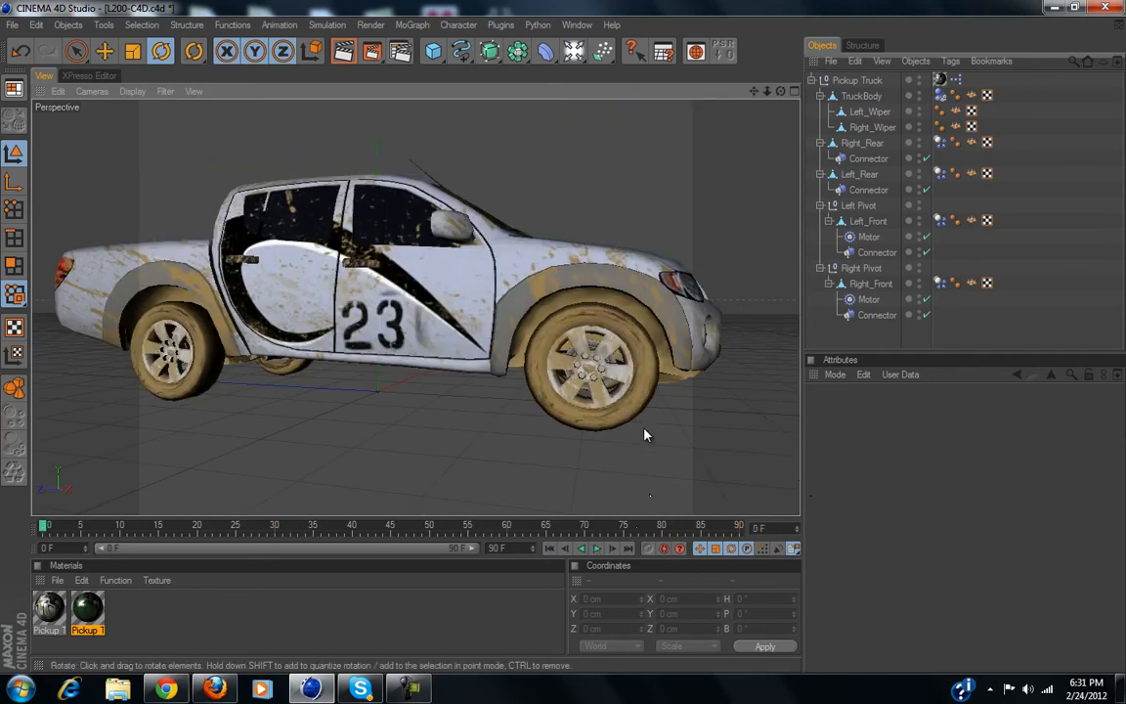
# Raise the whole Pickup Truck group vertically by about 24.6 cm.
pyautogui.keyDown('alt'); pyautogui.moveTo(668, 451); pyautogui.dragTo(632, 411); pyautogui.keyUp('alt')
pyautogui.keyDown('alt'); pyautogui.moveTo(470, 298); pyautogui.dragTo(494, 305); pyautogui.keyUp('alt')
pyautogui.keyDown('alt'); pyautogui.moveTo(442, 335); pyautogui.dragTo(567, 343); pyautogui.keyUp('alt')
pyautogui.scroll(-5, 565, 342)
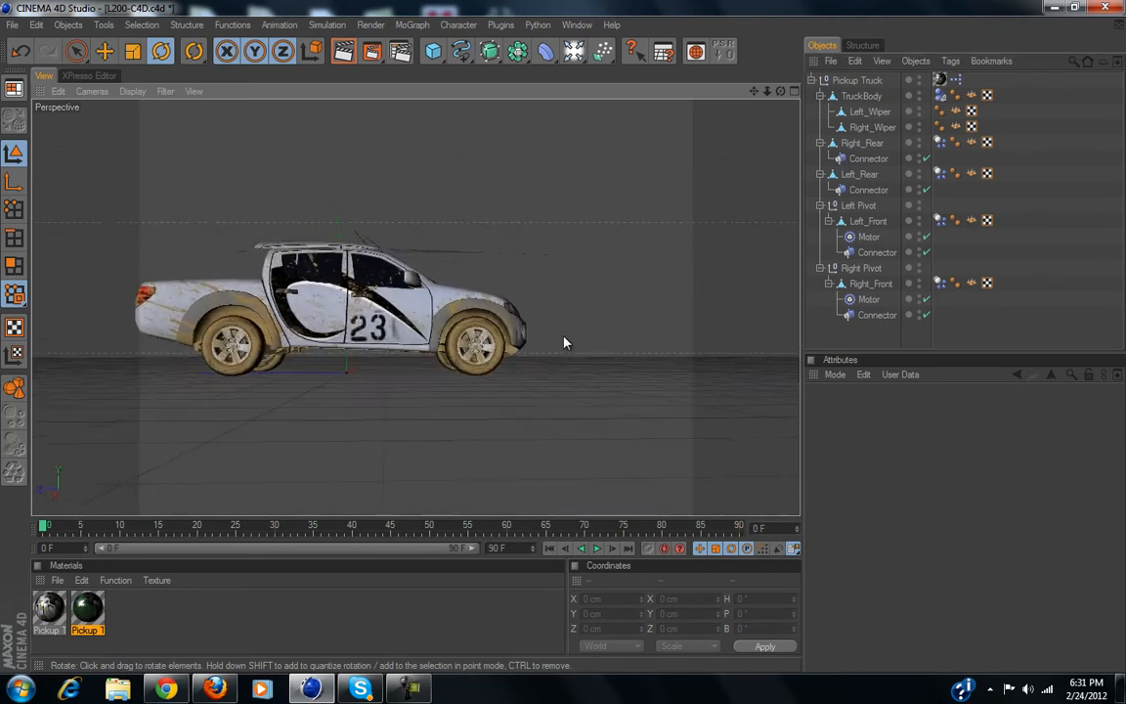
pyautogui.click(853, 80)
pyautogui.click(104, 51)
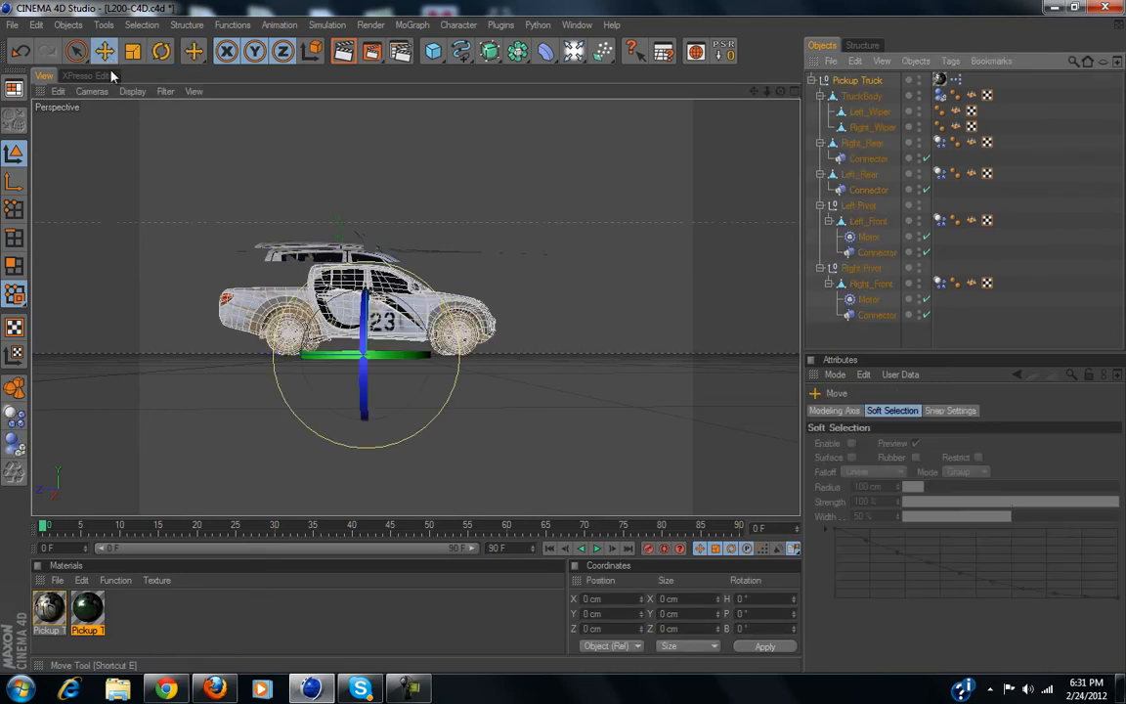
pyautogui.moveTo(366, 251); pyautogui.dragTo(366, 242)
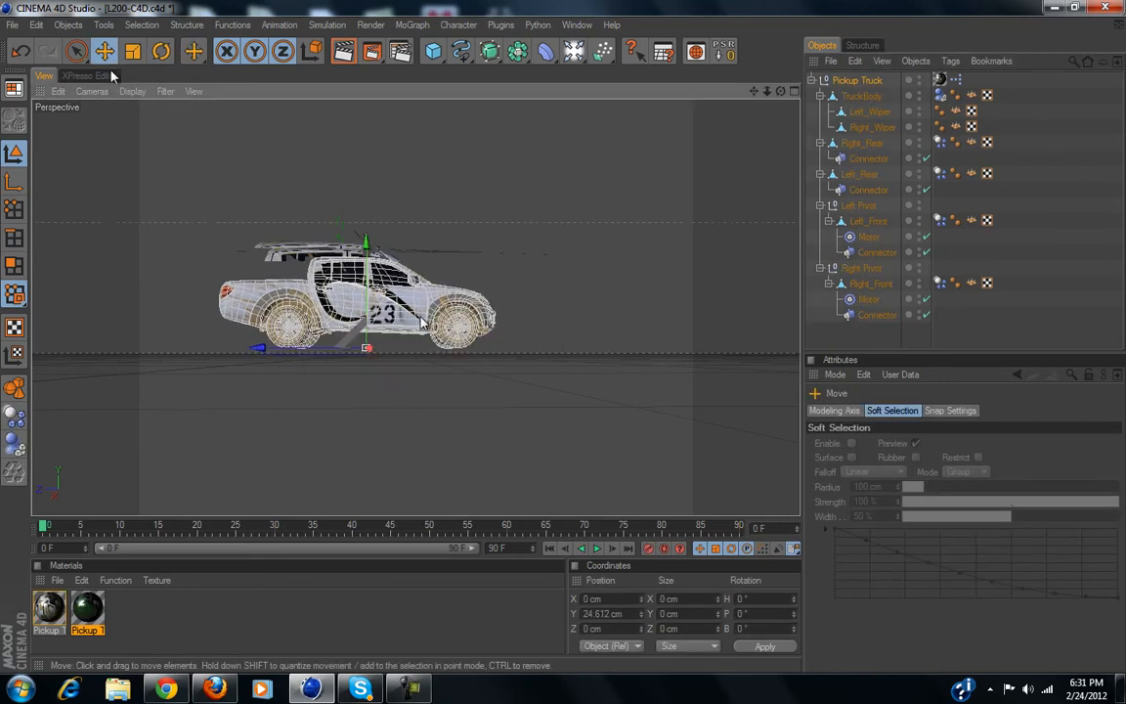
pyautogui.keyDown('alt'); pyautogui.moveTo(424, 322); pyautogui.dragTo(447, 362, button='middle'); pyautogui.keyUp('alt')
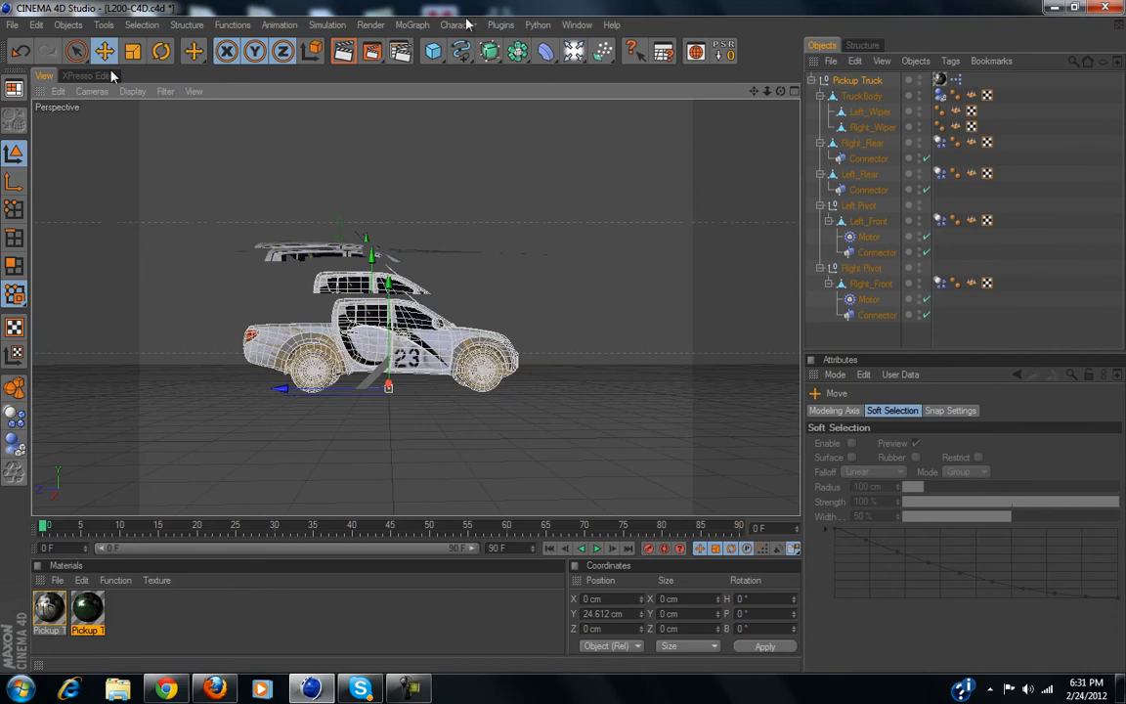
# Add a Plane as the ground under the truck and enlarge it to about 2463 by 11480 cm.
pyautogui.click(431, 54)
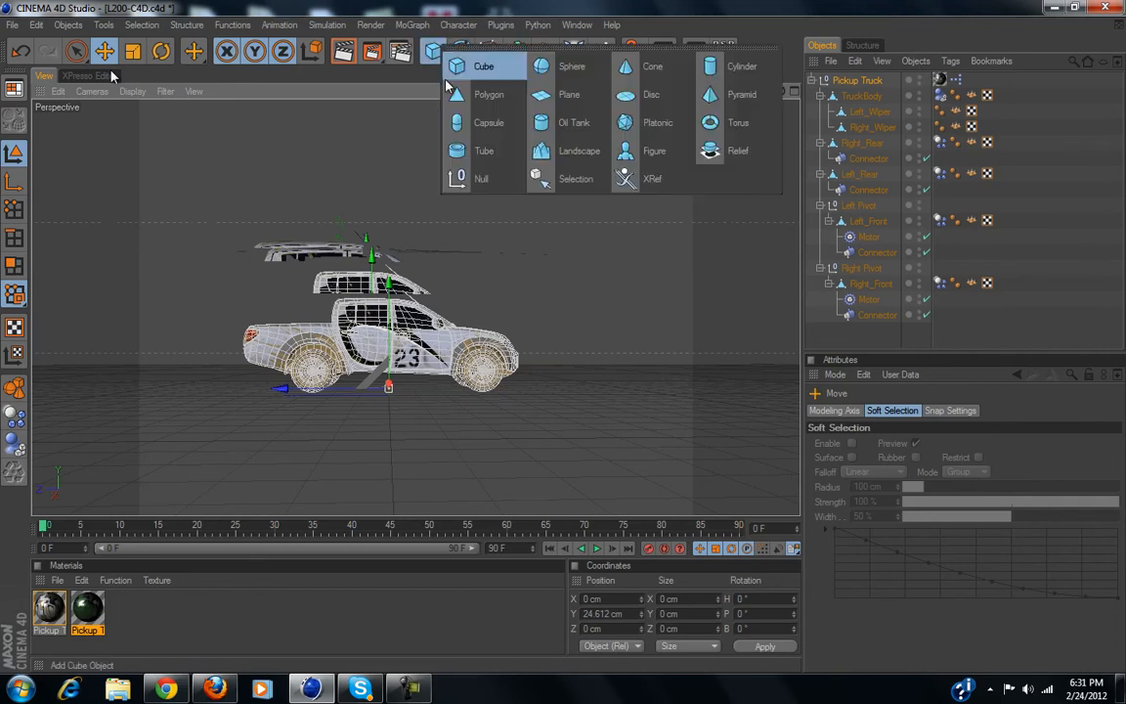
pyautogui.click(567, 95)
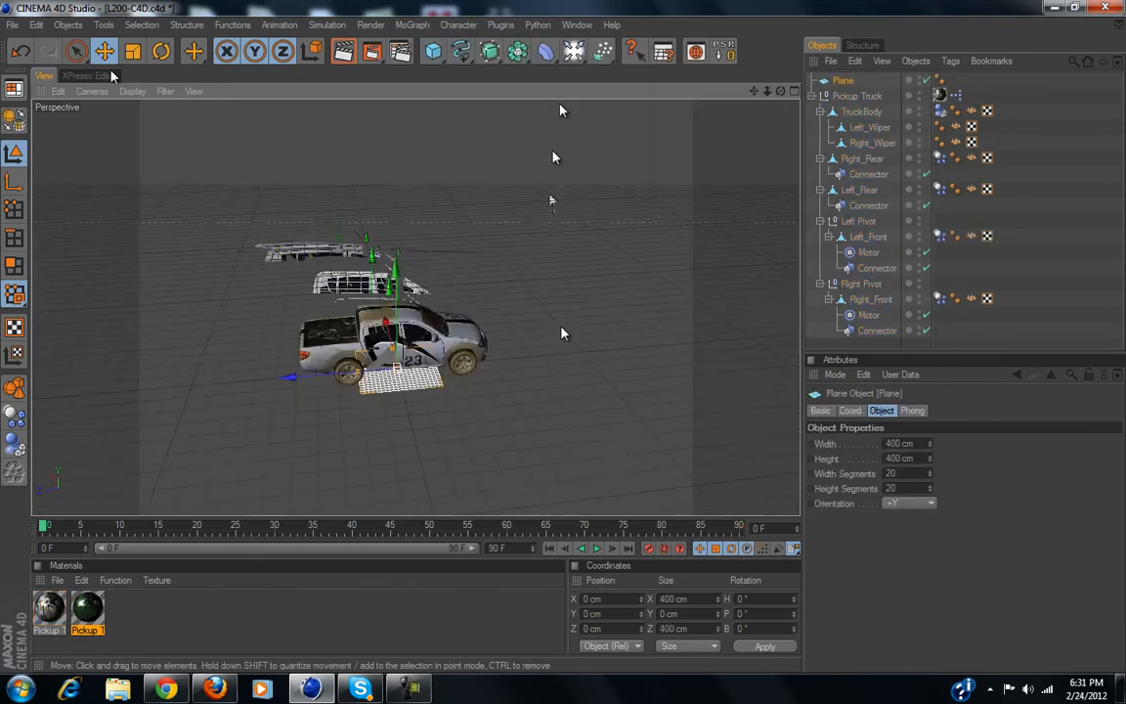
pyautogui.moveTo(440, 360); pyautogui.dragTo(538, 334)
pyautogui.scroll(-6, 445, 394)
pyautogui.moveTo(289, 225)
pyautogui.mouseDown()
pyautogui.moveTo(508, 313)
pyautogui.moveTo(295, 226)
pyautogui.mouseUp()
pyautogui.scroll(-5, 371, 295)
pyautogui.keyDown('alt'); pyautogui.moveTo(559, 340); pyautogui.dragTo(565, 344); pyautogui.keyUp('alt')
pyautogui.scroll(8, 448, 380)
pyautogui.keyDown('alt'); pyautogui.moveTo(565, 340); pyautogui.dragTo(552, 254, button='middle'); pyautogui.keyUp('alt')
pyautogui.scroll(5, 498, 362)
pyautogui.keyDown('alt'); pyautogui.moveTo(447, 270); pyautogui.dragTo(466, 384, button='middle'); pyautogui.keyUp('alt')
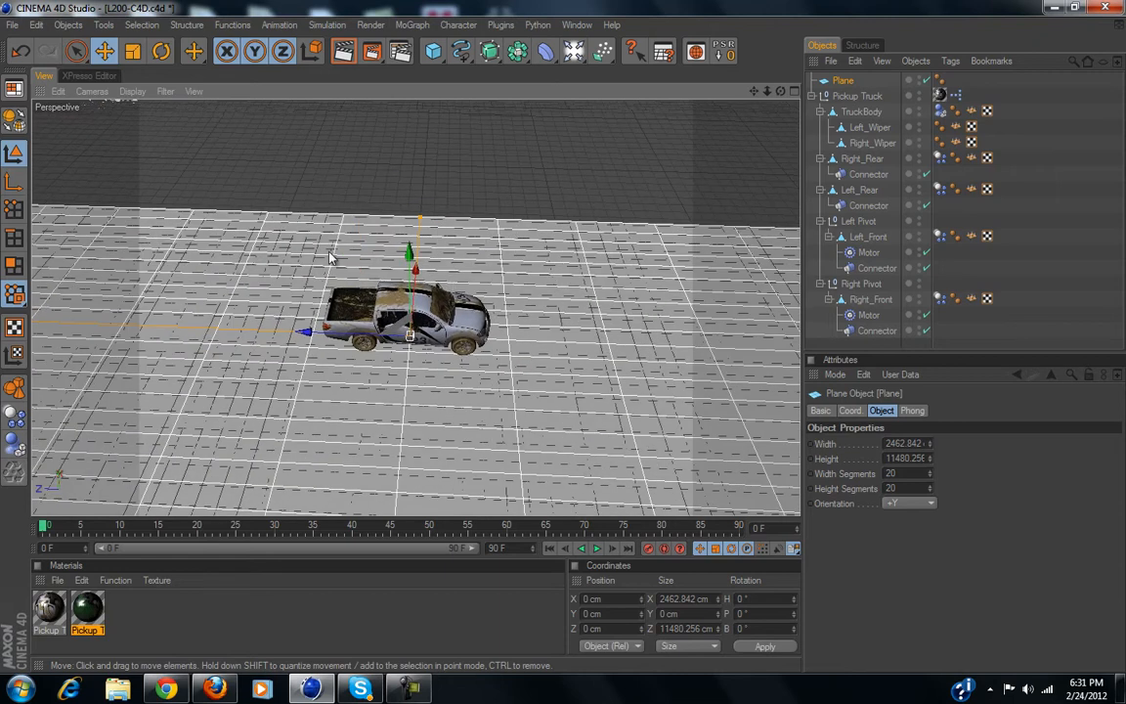
# Make the Plane a collider body and set the TruckBody dynamics tag's Dynamic option to On.
pyautogui.click(8, 449)
pyautogui.keyDown('alt'); pyautogui.moveTo(564, 336); pyautogui.dragTo(566, 312, button='middle'); pyautogui.keyUp('alt')
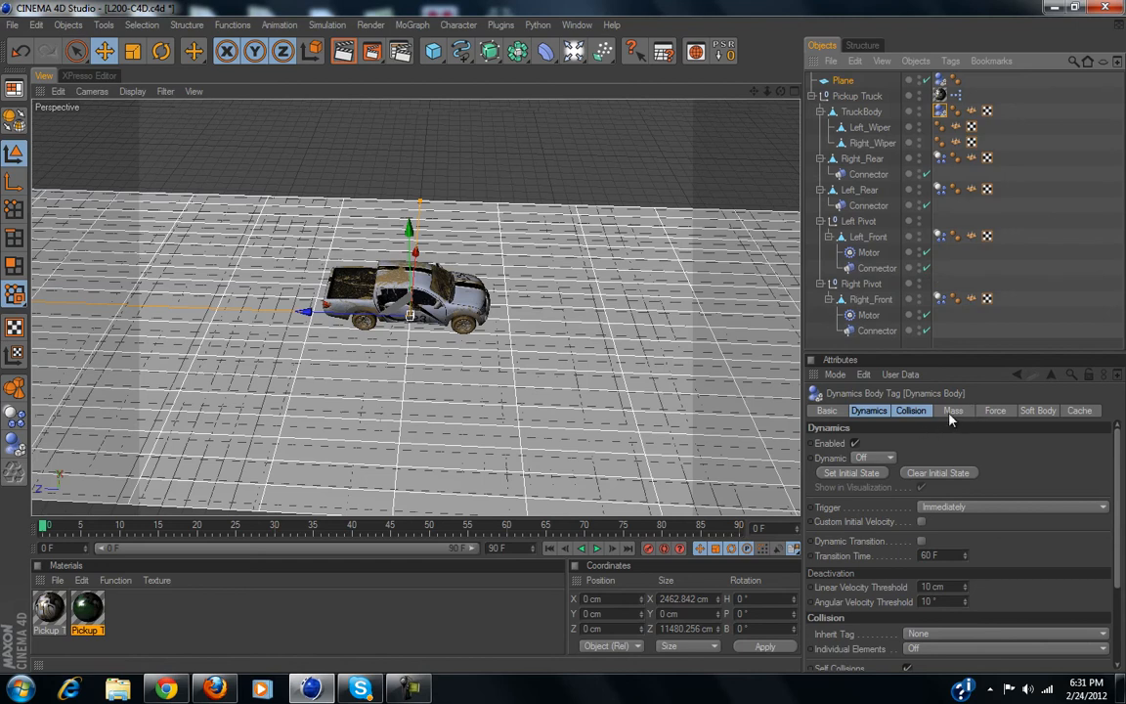
pyautogui.click(912, 412)
pyautogui.click(870, 412)
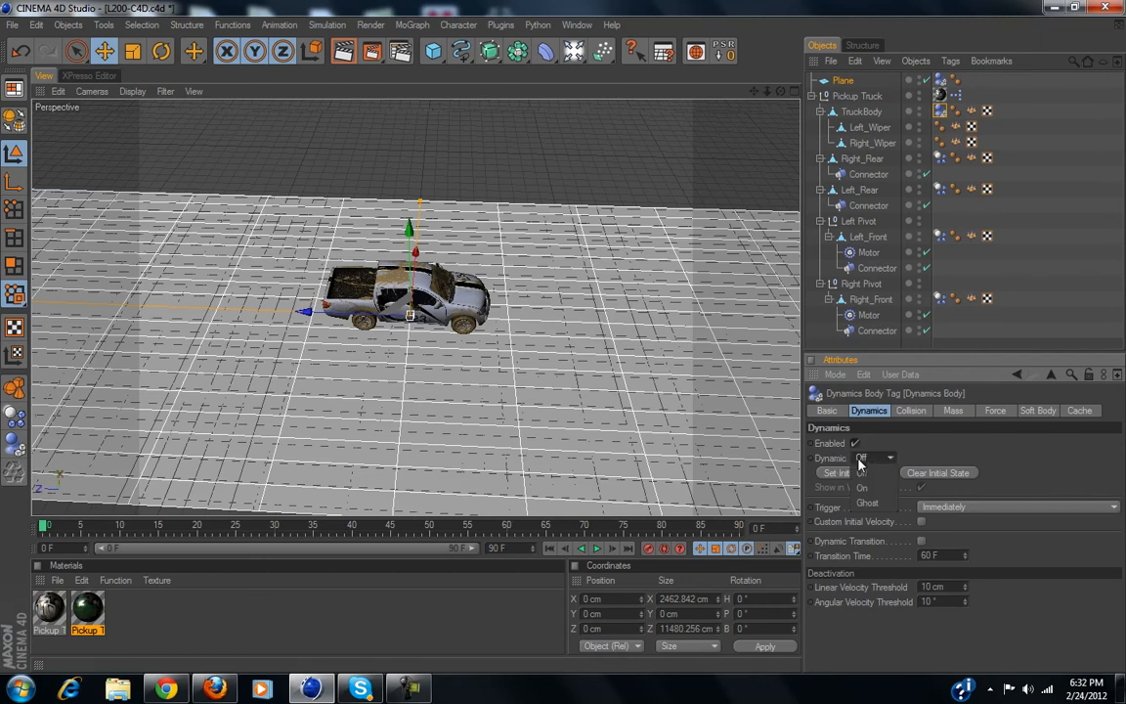
pyautogui.click(1038, 337)
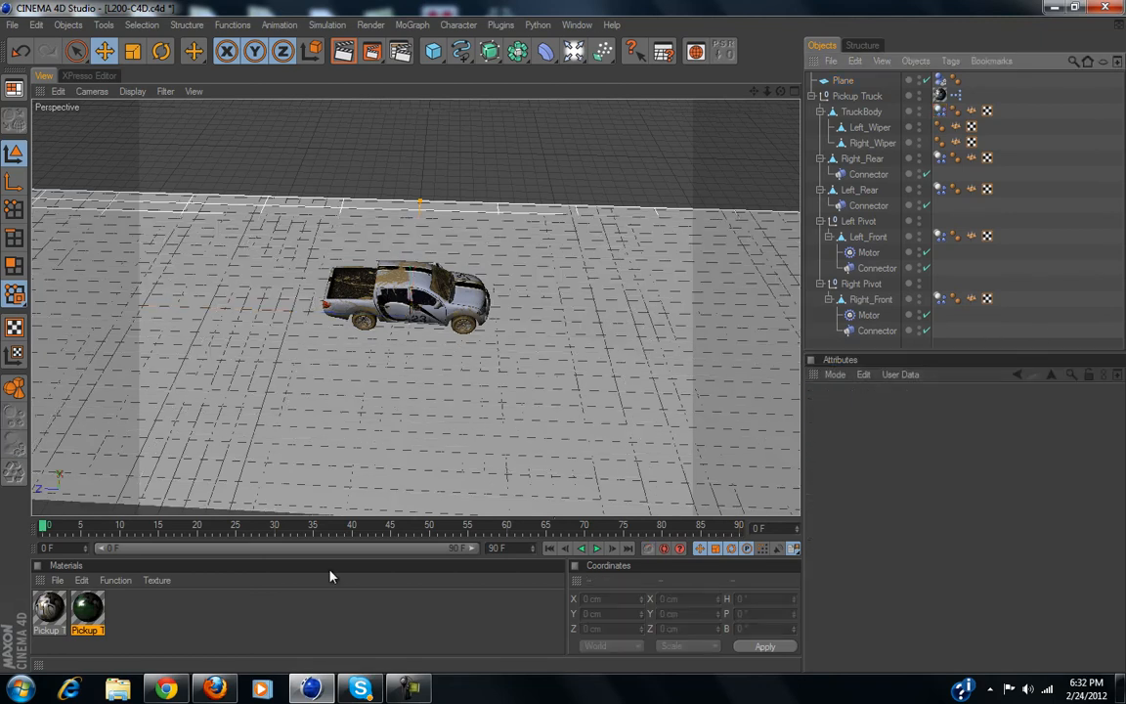
# Run the simulation and examine the truck's behaviour on the plane, in overview and close to the right front wheel.
pyautogui.click(597, 550)
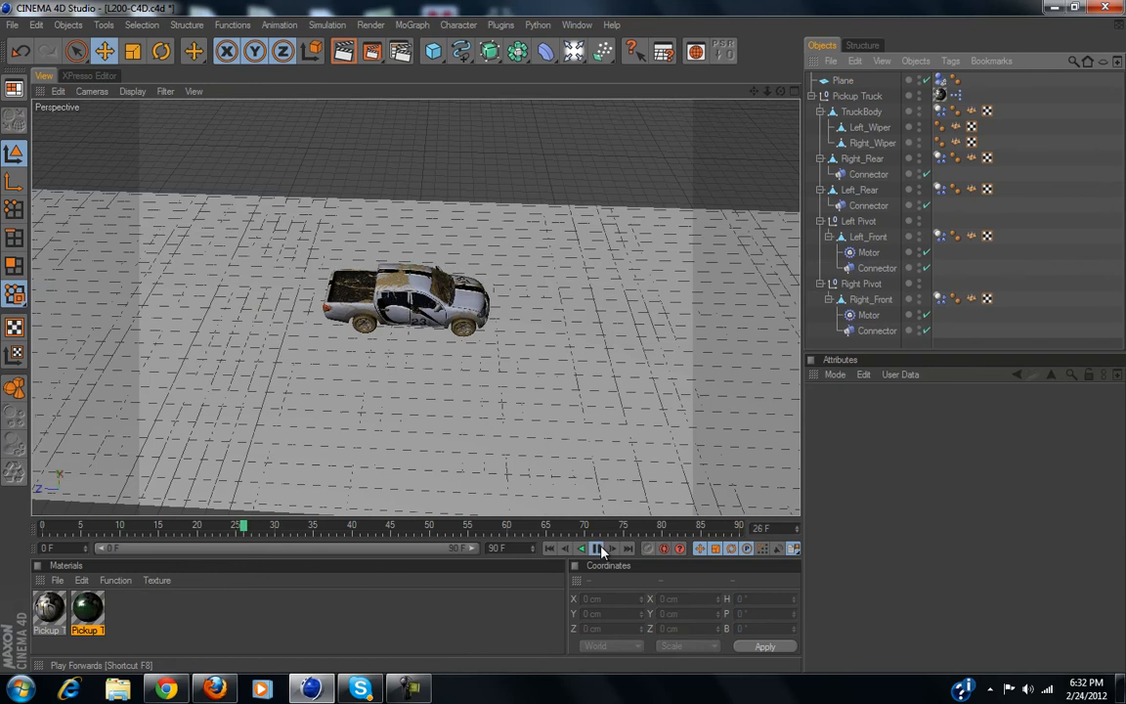
pyautogui.click(597, 550)
pyautogui.click(548, 549)
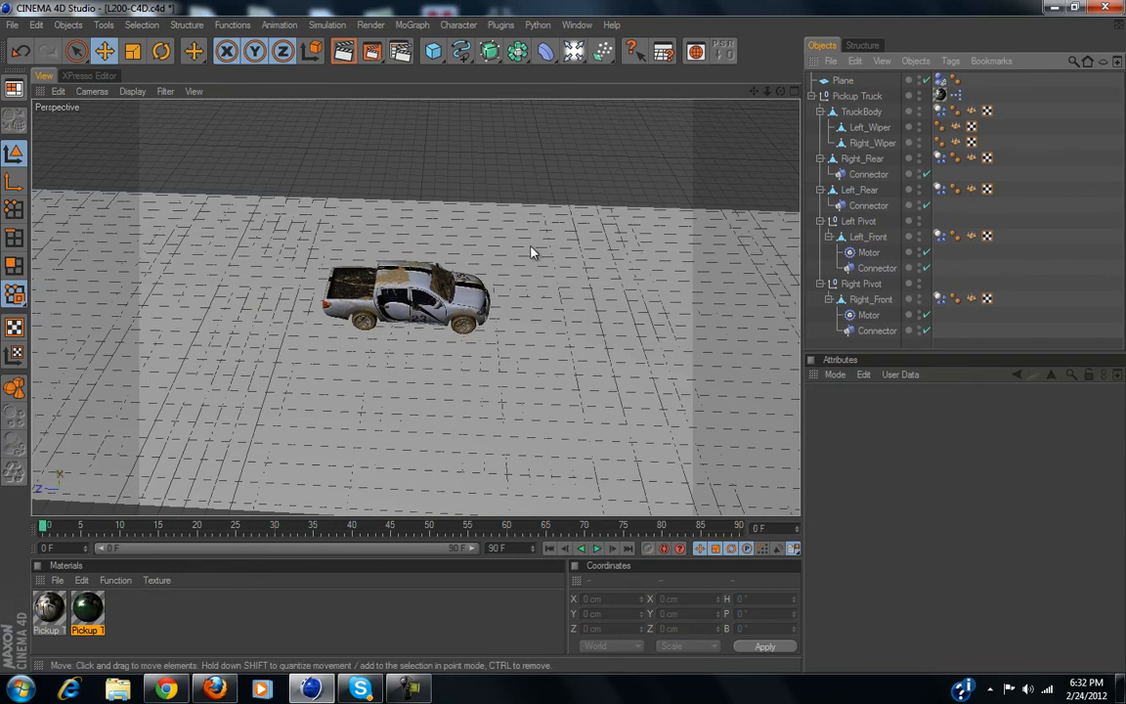
pyautogui.keyDown('alt'); pyautogui.moveTo(529, 241); pyautogui.dragTo(536, 262); pyautogui.keyUp('alt')
pyautogui.scroll(10, 501, 310)
pyautogui.keyDown('alt'); pyautogui.moveTo(501, 318); pyautogui.dragTo(561, 338); pyautogui.keyUp('alt')
pyautogui.scroll(5, 512, 283)
pyautogui.click(598, 549)
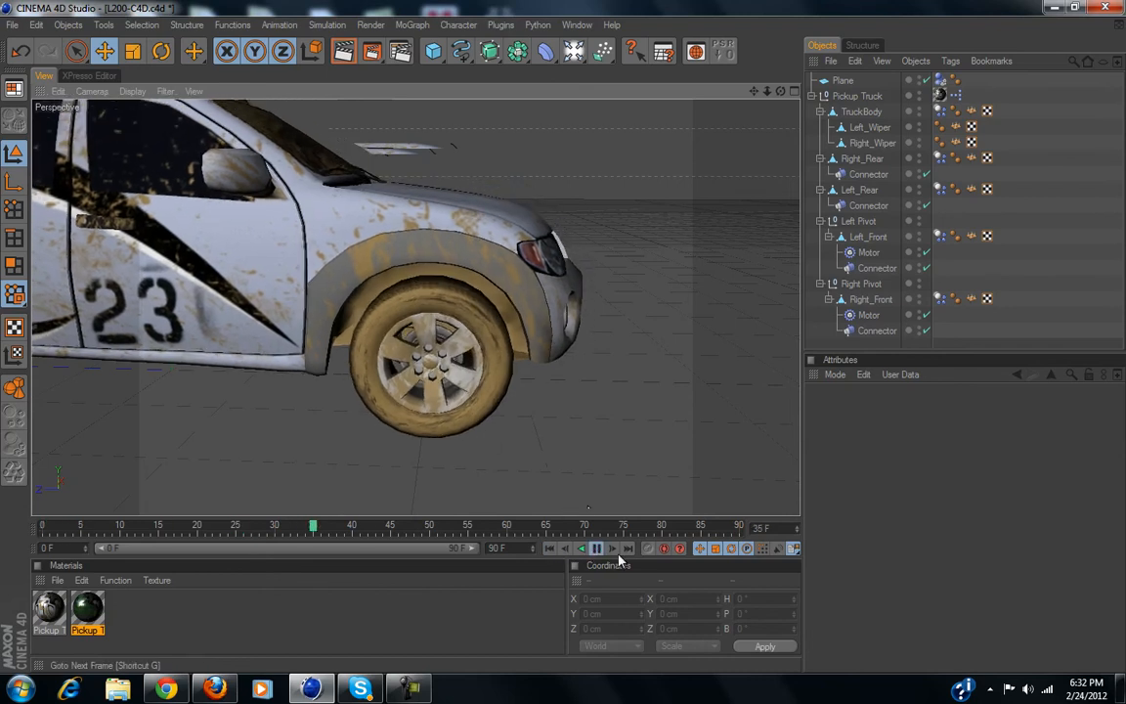
pyautogui.click(597, 549)
pyautogui.click(549, 549)
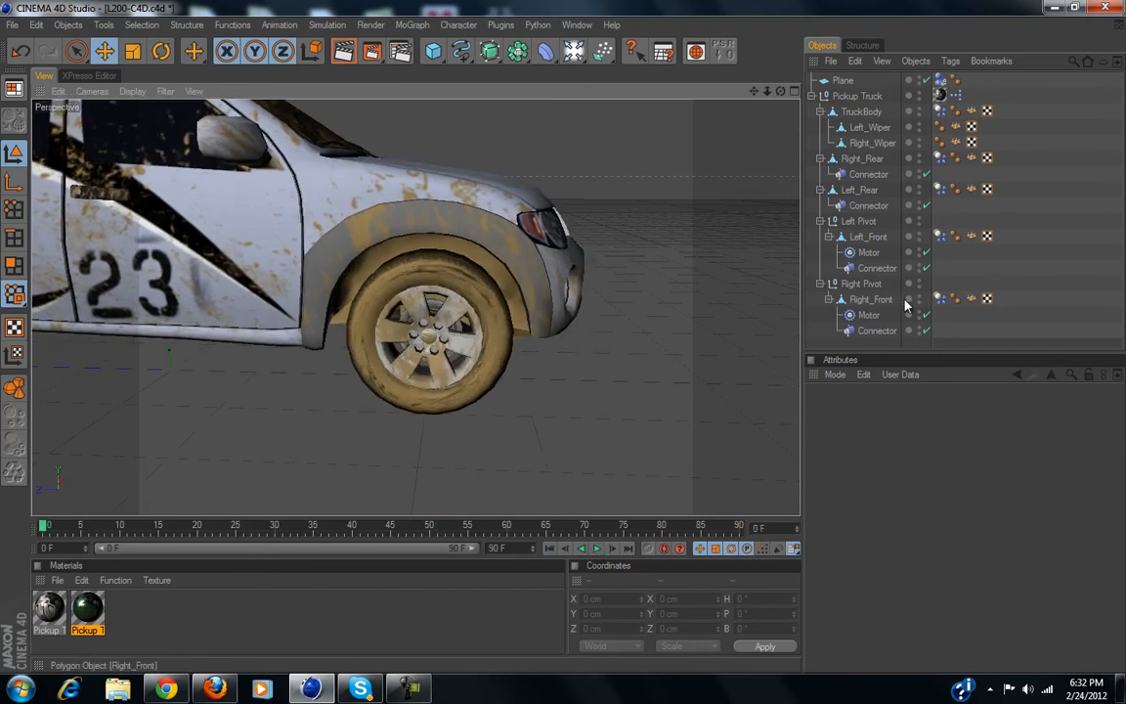
# Set the torque of both front wheel motors to 1000 and test it in the simulation.
pyautogui.click(868, 315)
pyautogui.keyDown('ctrl'); pyautogui.click(868, 254); pyautogui.keyUp('ctrl')
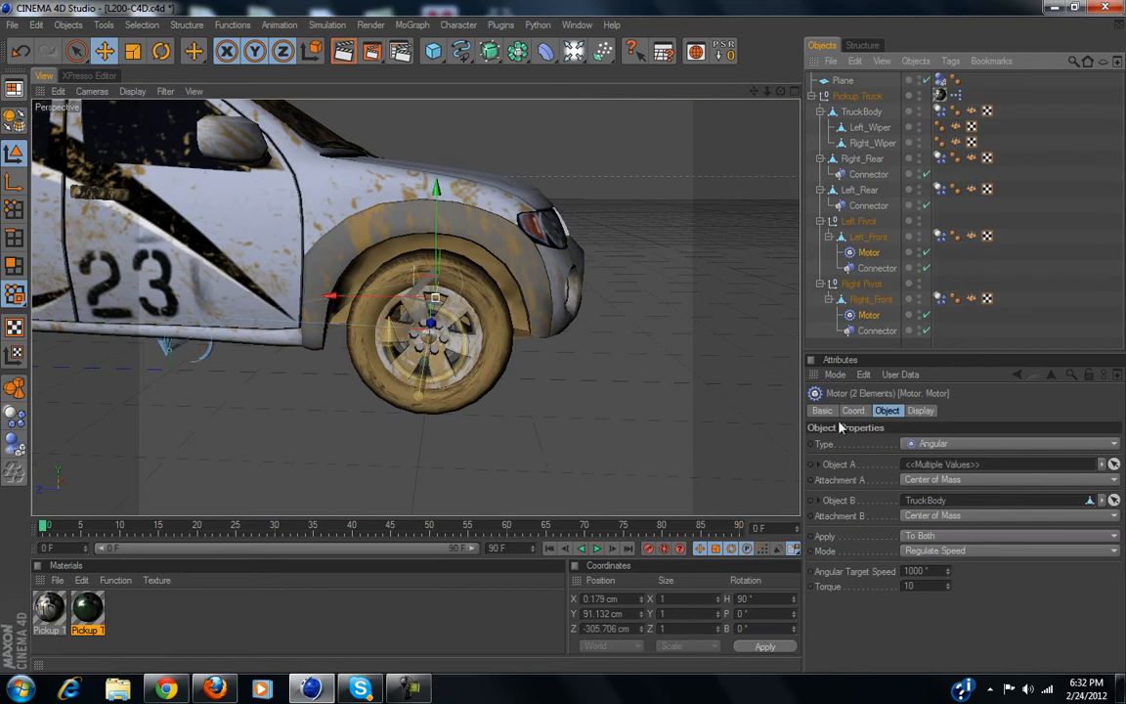
pyautogui.click(931, 587)
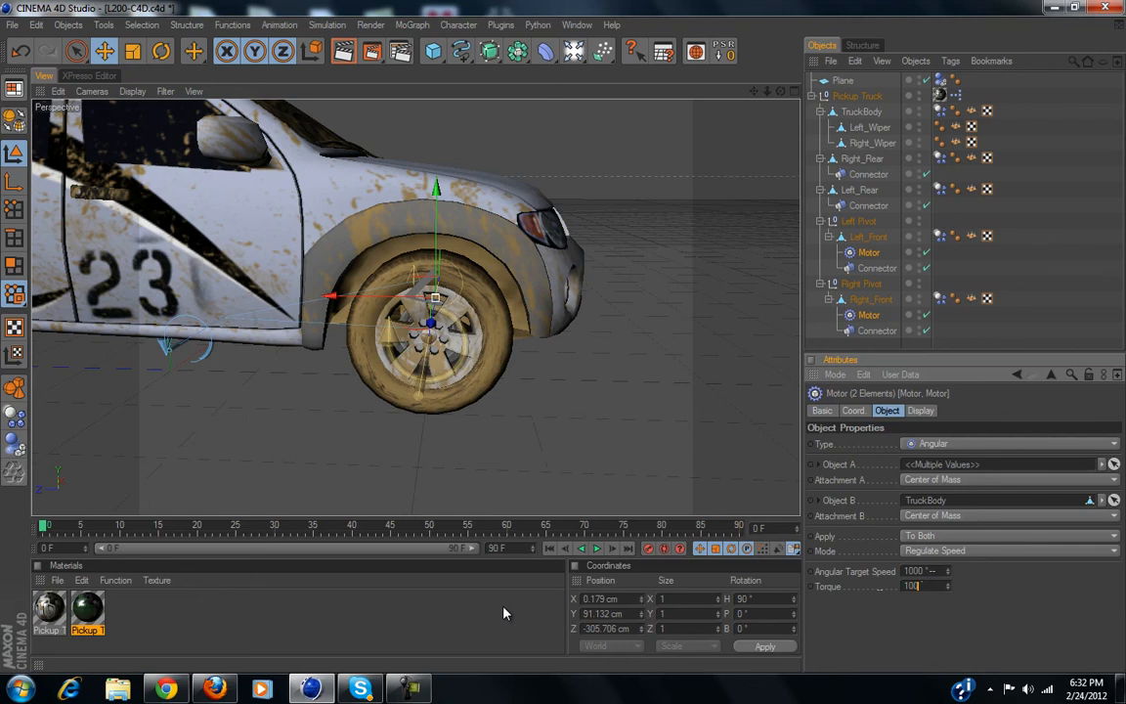
pyautogui.click(598, 549)
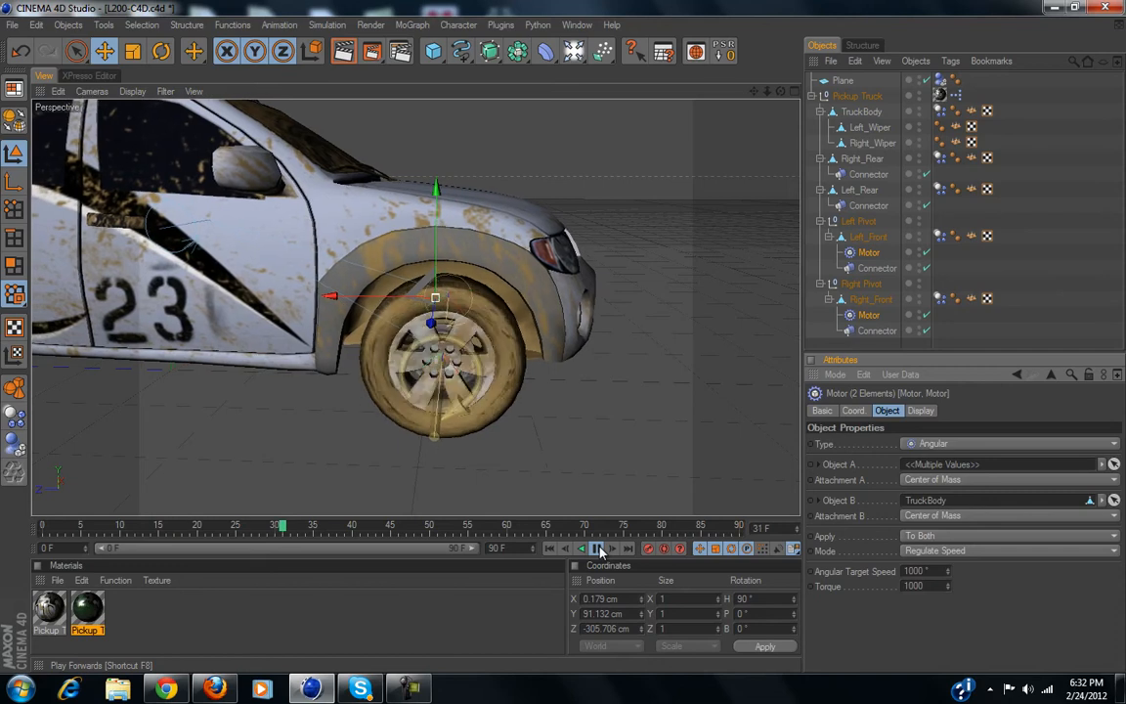
pyautogui.click(550, 550)
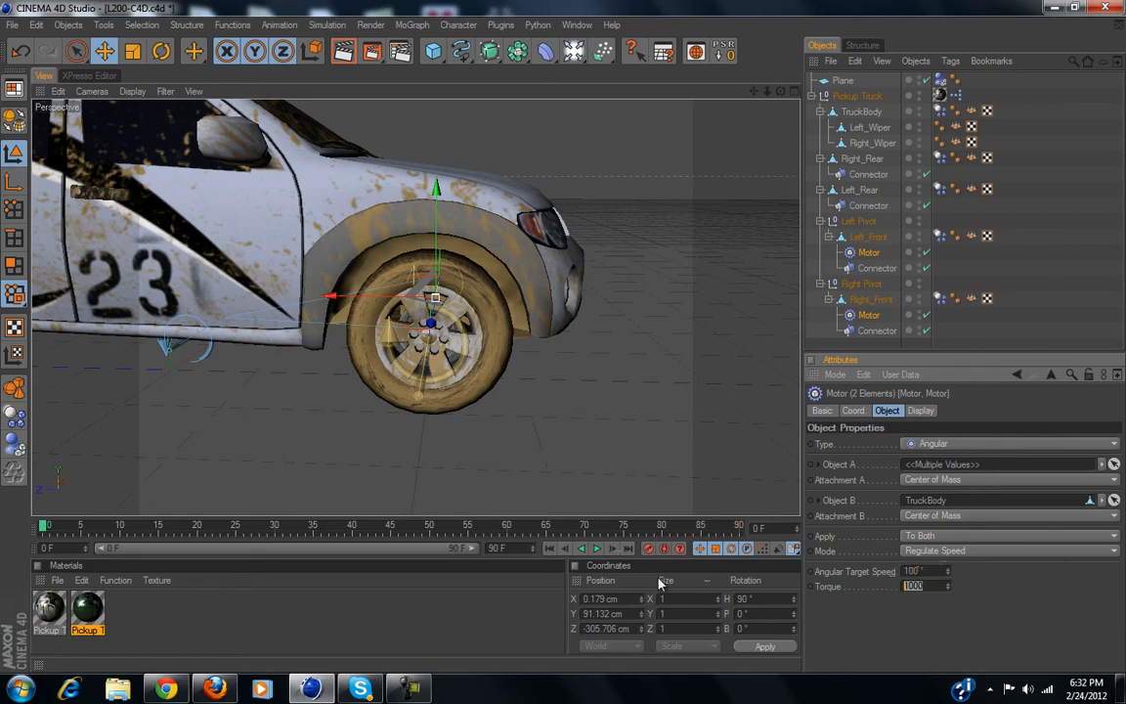
# Set both front motors' angular target speed to 100° and replay the simulation.
pyautogui.press('Return')
pyautogui.click(598, 549)
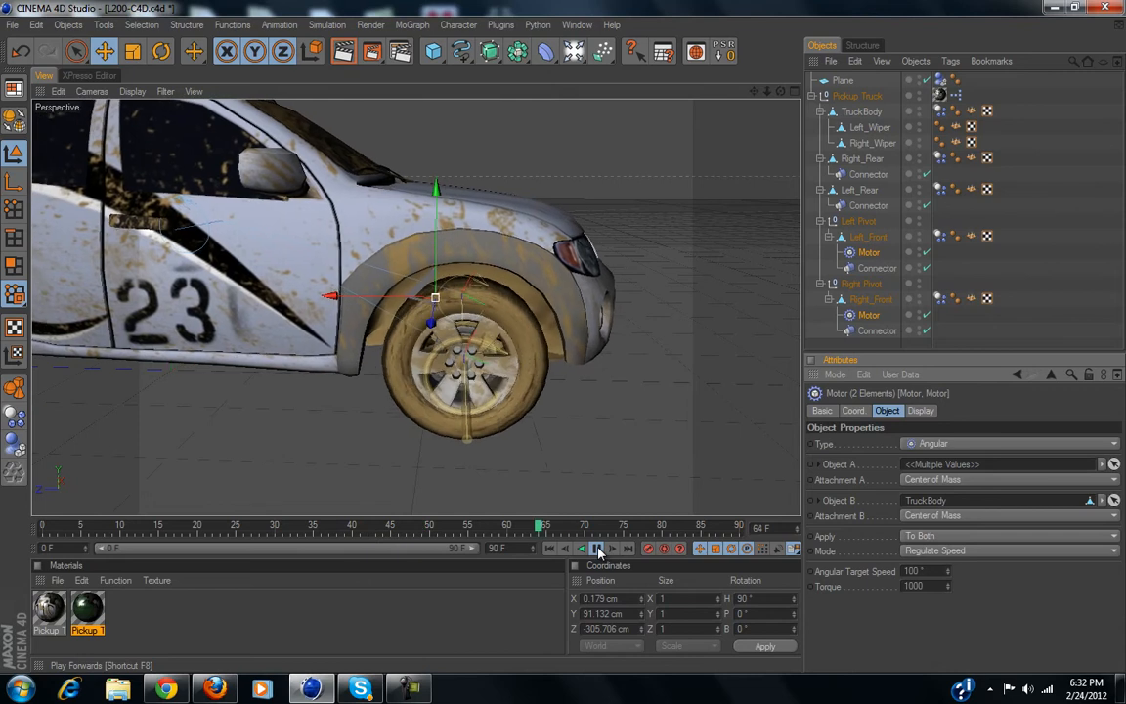
pyautogui.click(597, 548)
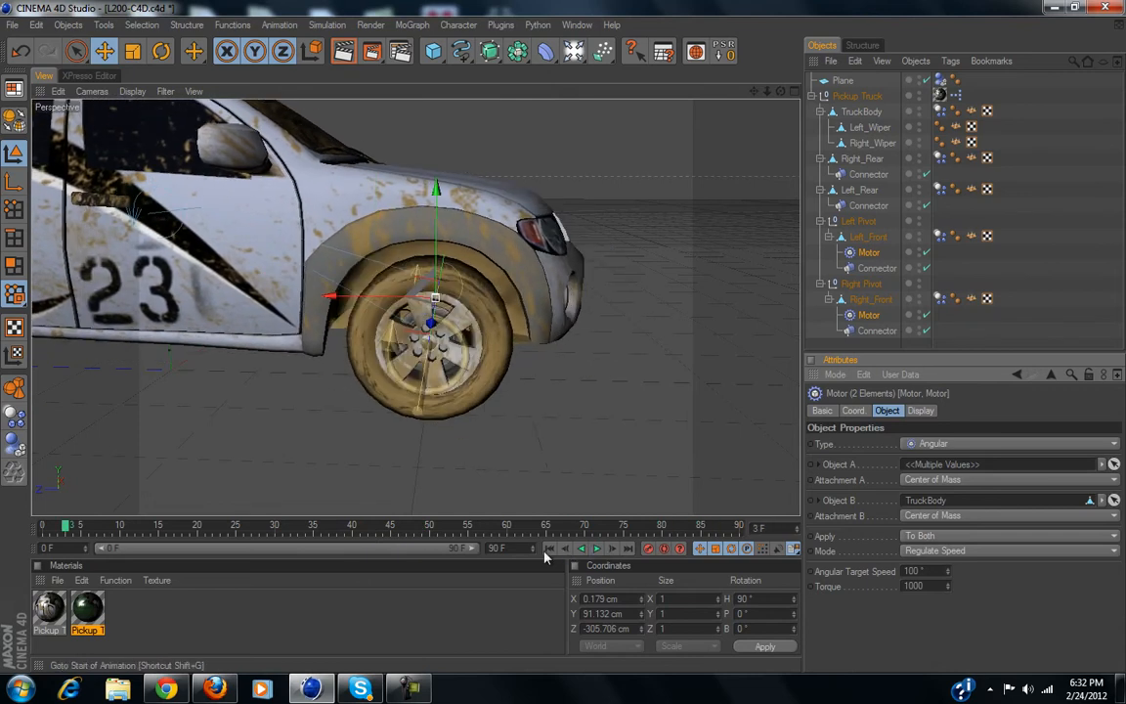
pyautogui.click(551, 551)
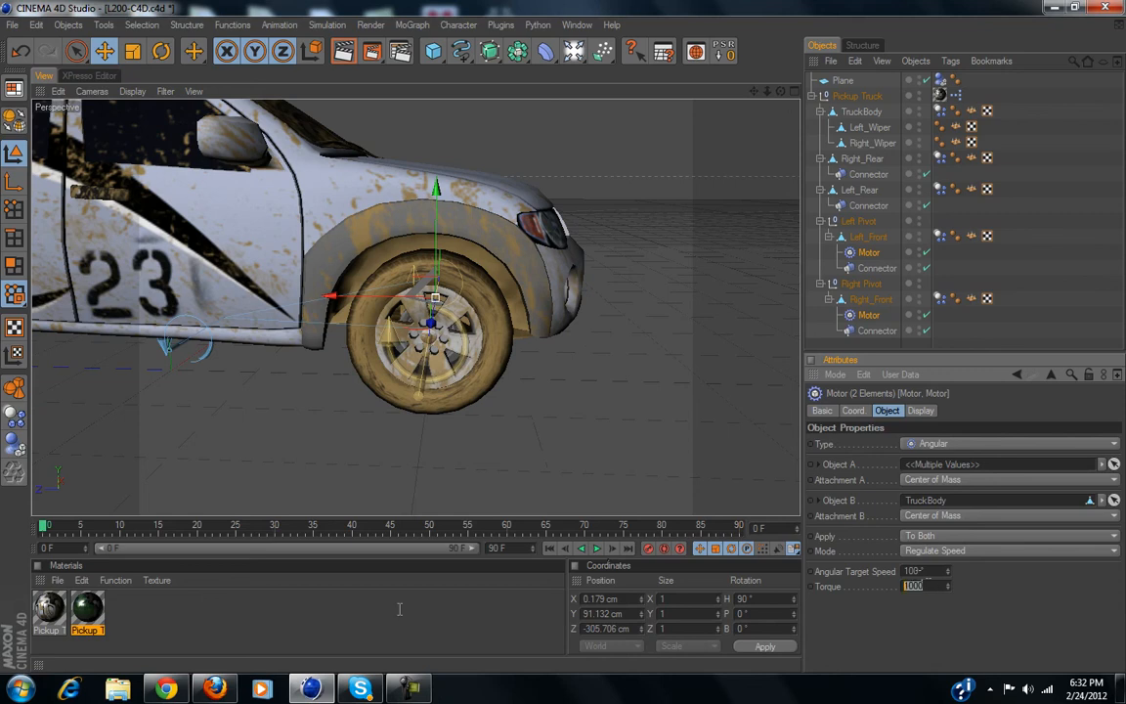
# Raise both front motors' torque to 5000 and run the simulation again.
pyautogui.write('5')
pyautogui.click(597, 548)
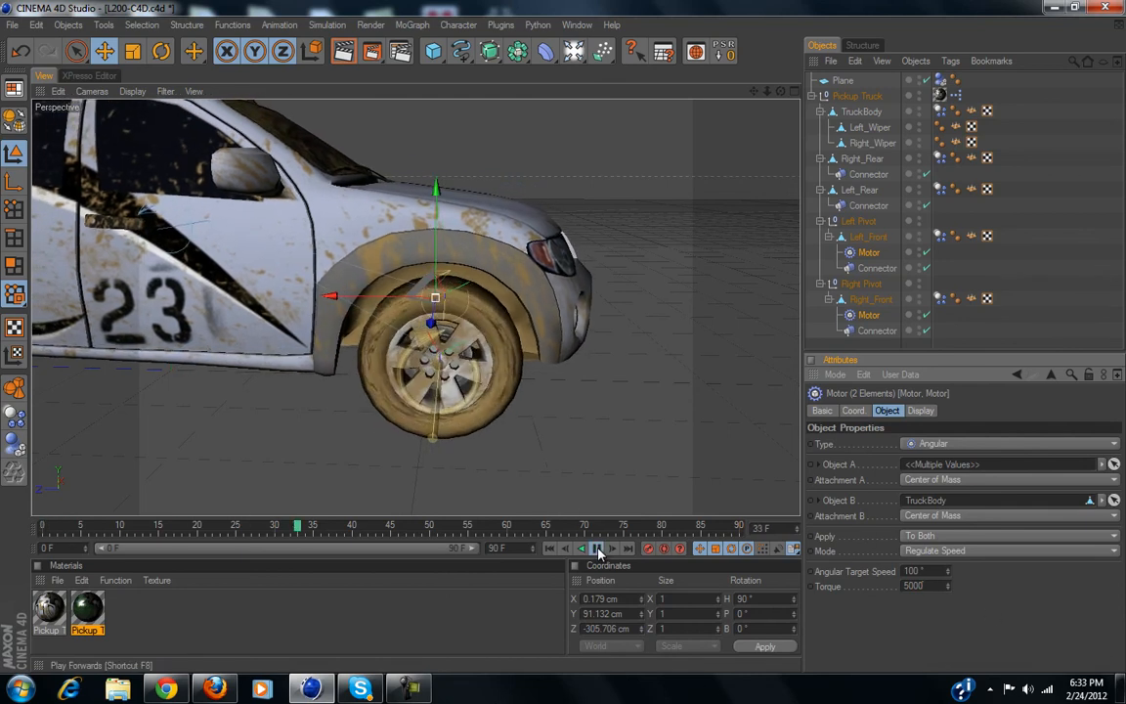
pyautogui.click(598, 549)
# Examine the Right_Front wheel up close from several angles, both in its simulated position and at the animation's start.
pyautogui.keyDown('alt'); pyautogui.moveTo(551, 378); pyautogui.dragTo(564, 346); pyautogui.keyUp('alt')
pyautogui.scroll(2, 540, 380)
pyautogui.scroll(5, 538, 381)
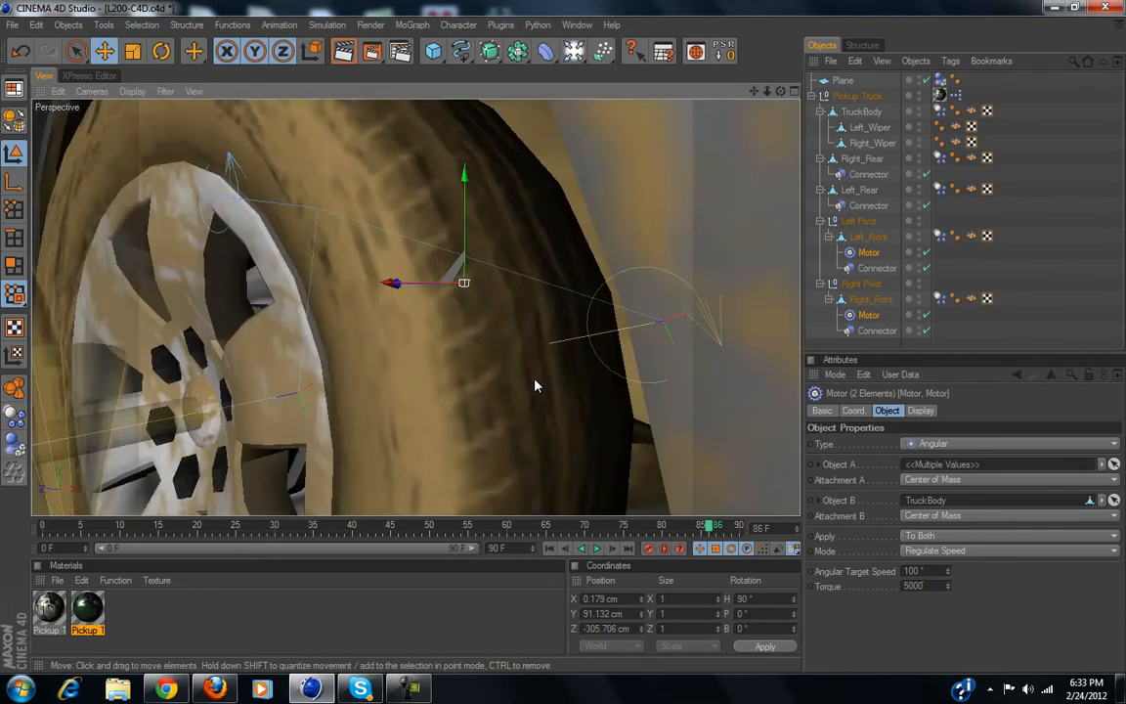
pyautogui.scroll(-1, 535, 382)
pyautogui.click(477, 394)
pyautogui.keyDown('alt'); pyautogui.moveTo(477, 393); pyautogui.dragTo(568, 339); pyautogui.keyUp('alt')
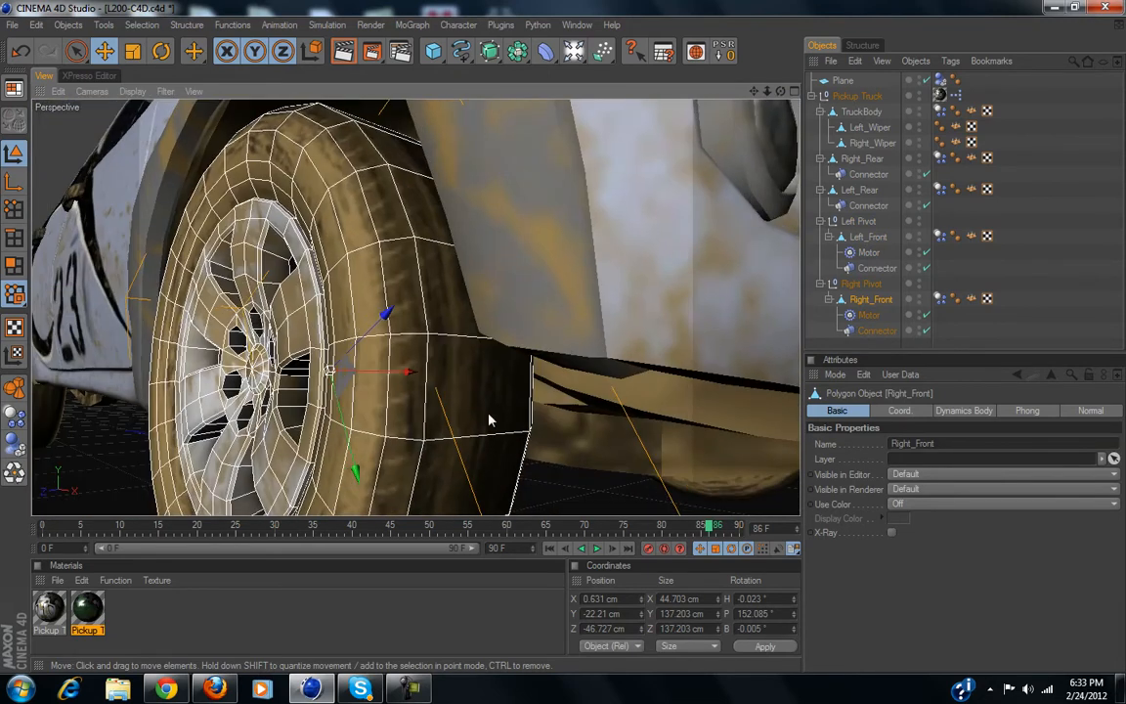
pyautogui.keyDown('alt'); pyautogui.moveTo(462, 392); pyautogui.dragTo(564, 340); pyautogui.keyUp('alt')
pyautogui.scroll(-5, 463, 389)
pyautogui.scroll(4, 470, 392)
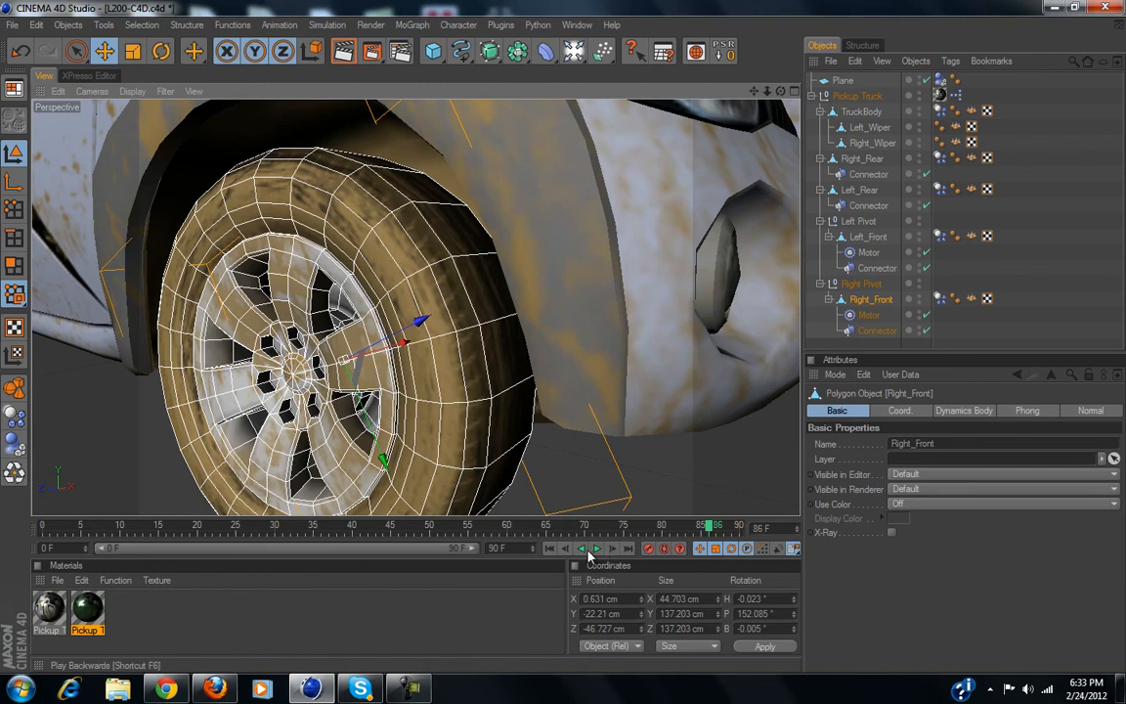
pyautogui.click(550, 548)
pyautogui.scroll(-2, 584, 429)
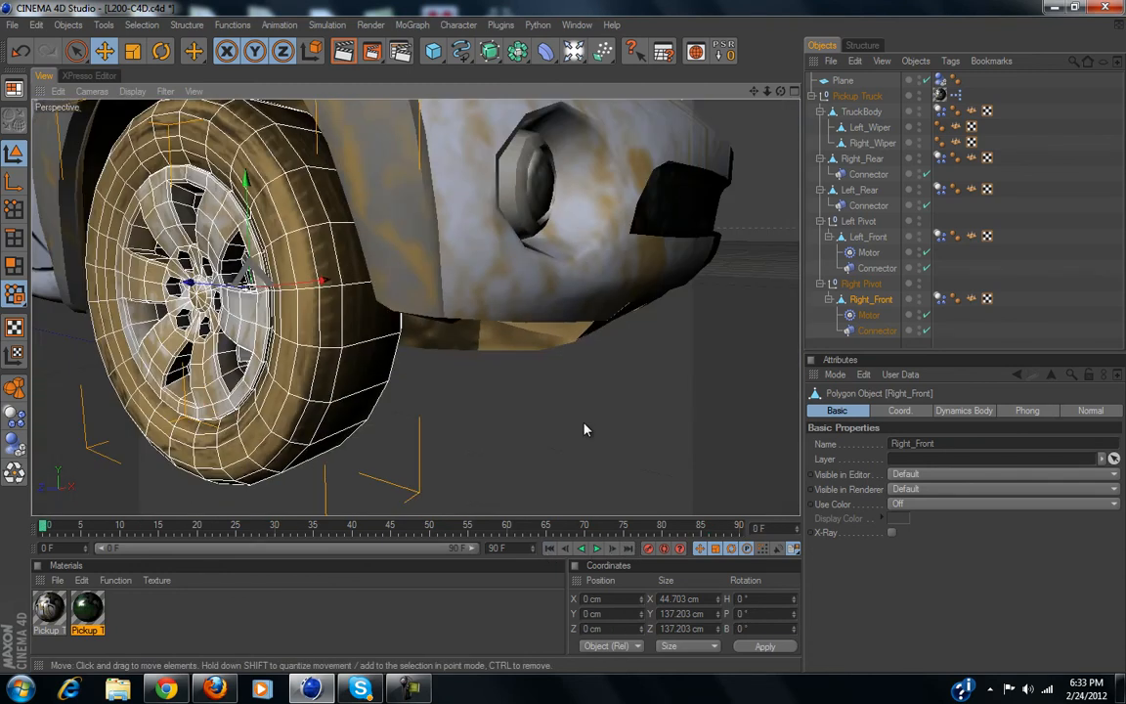
pyautogui.scroll(-4, 584, 428)
pyautogui.scroll(2, 611, 440)
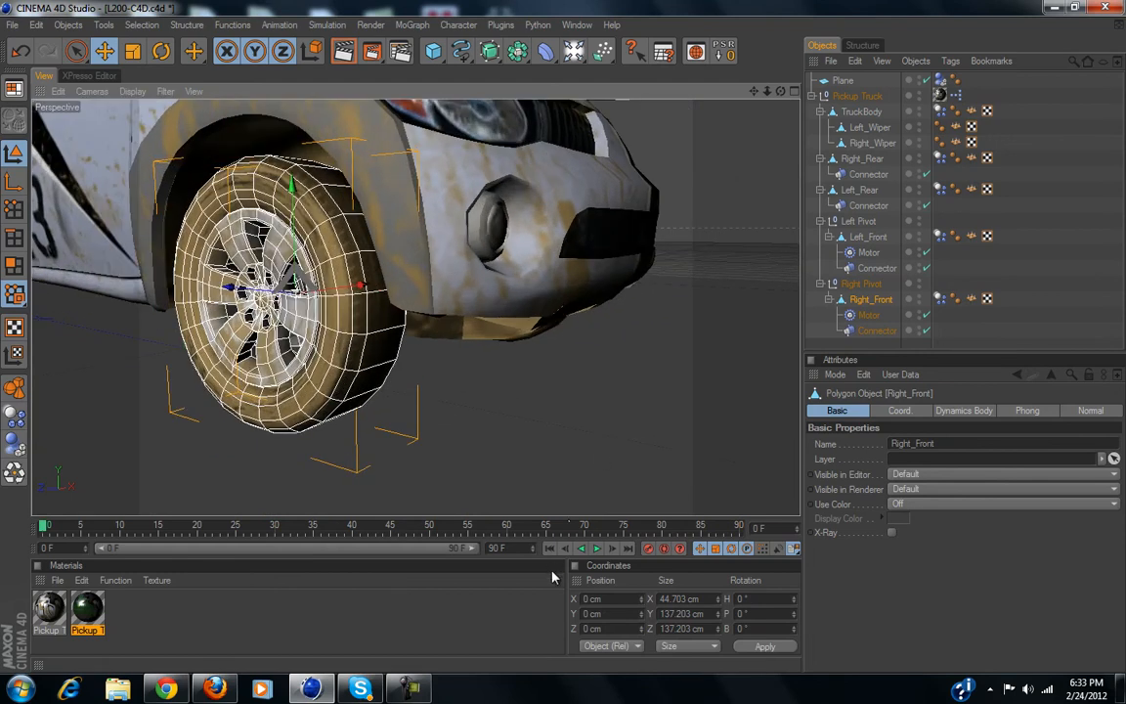
# Set the Right_Front motor's angular target speed to 3000° and play the simulation.
pyautogui.click(869, 315)
pyautogui.click(926, 572)
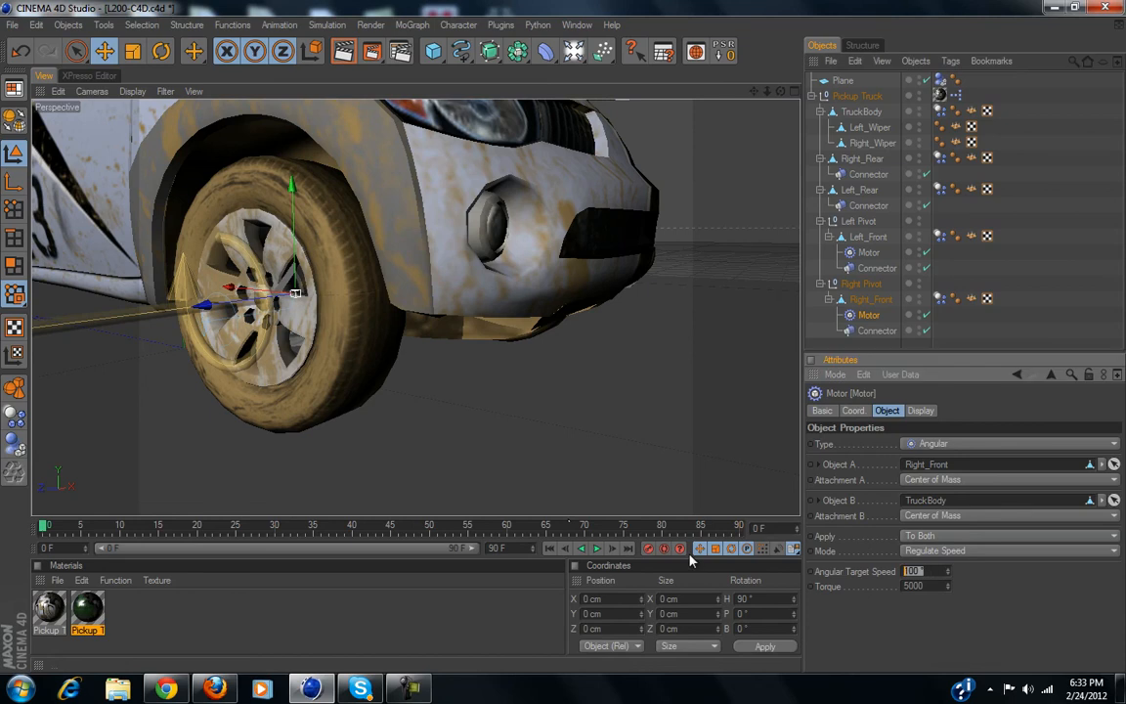
pyautogui.write('3000')
pyautogui.press('Return')
pyautogui.write('0')
pyautogui.press('Return')
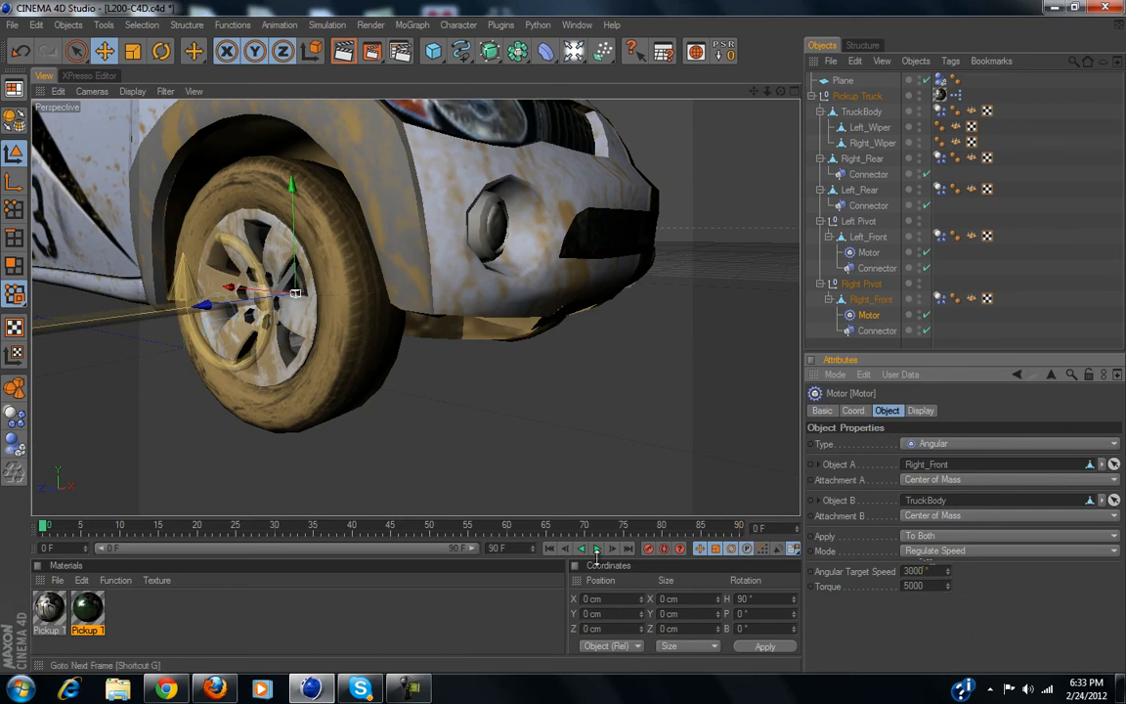
pyautogui.click(597, 549)
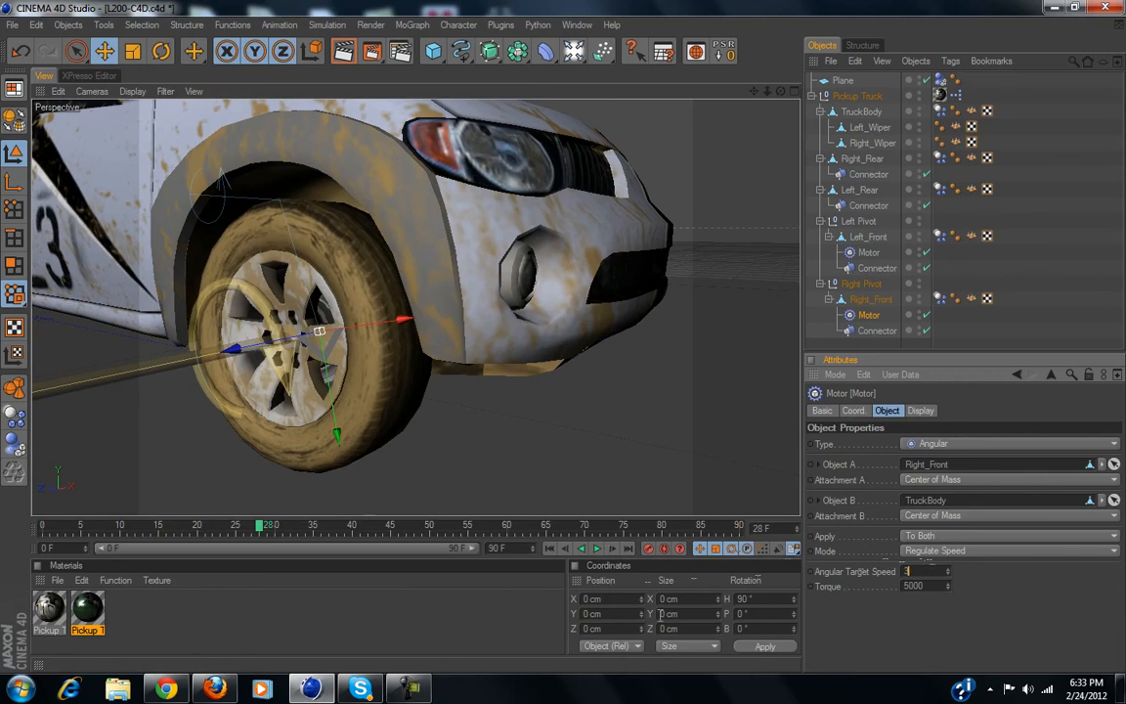
# Set the Right_Front motor's angular target speed to 300° and replay the simulation from the first frame.
pyautogui.click(548, 549)
pyautogui.click(596, 549)
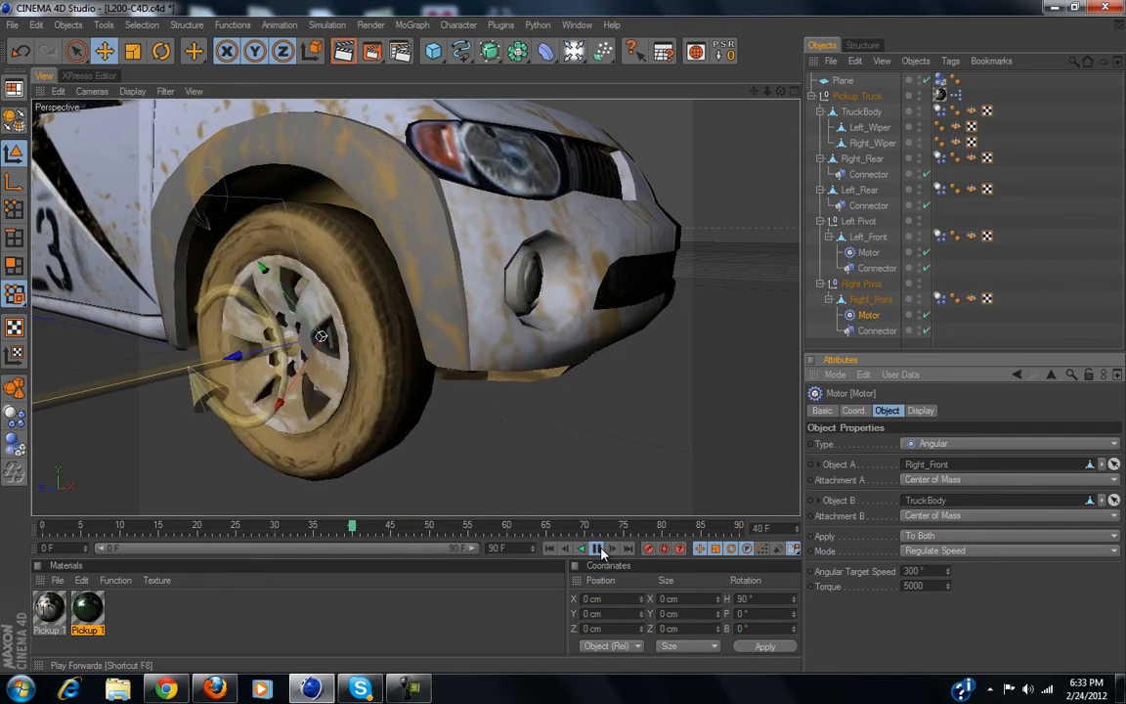
pyautogui.click(599, 549)
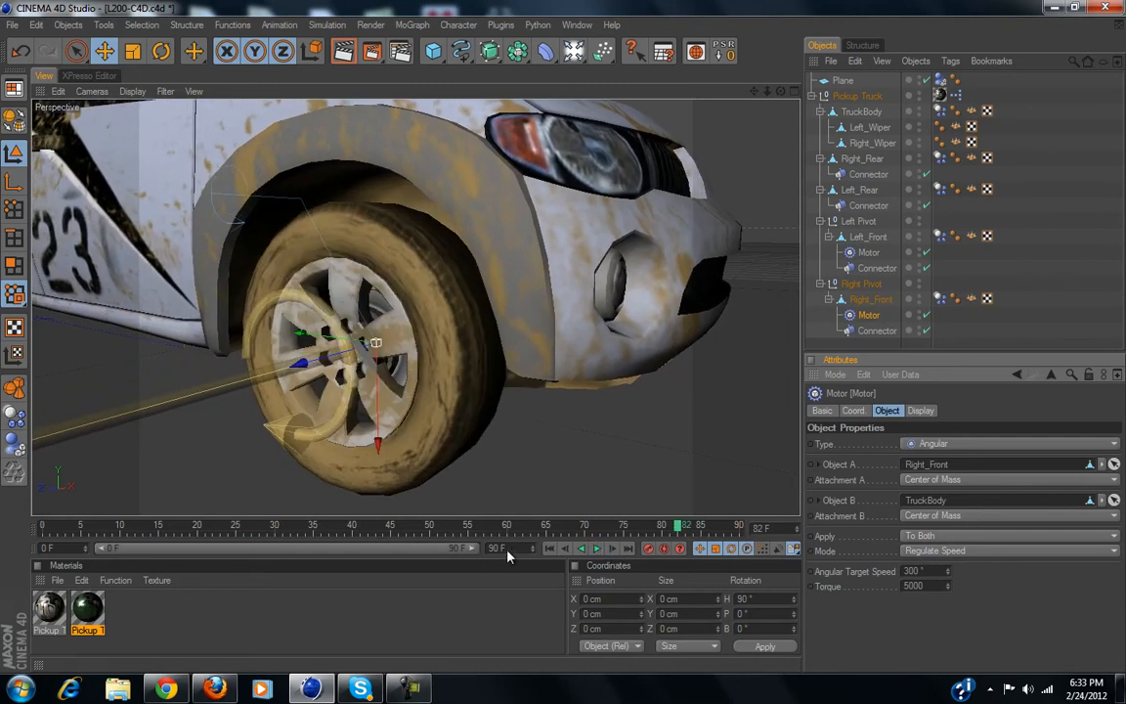
pyautogui.click(549, 550)
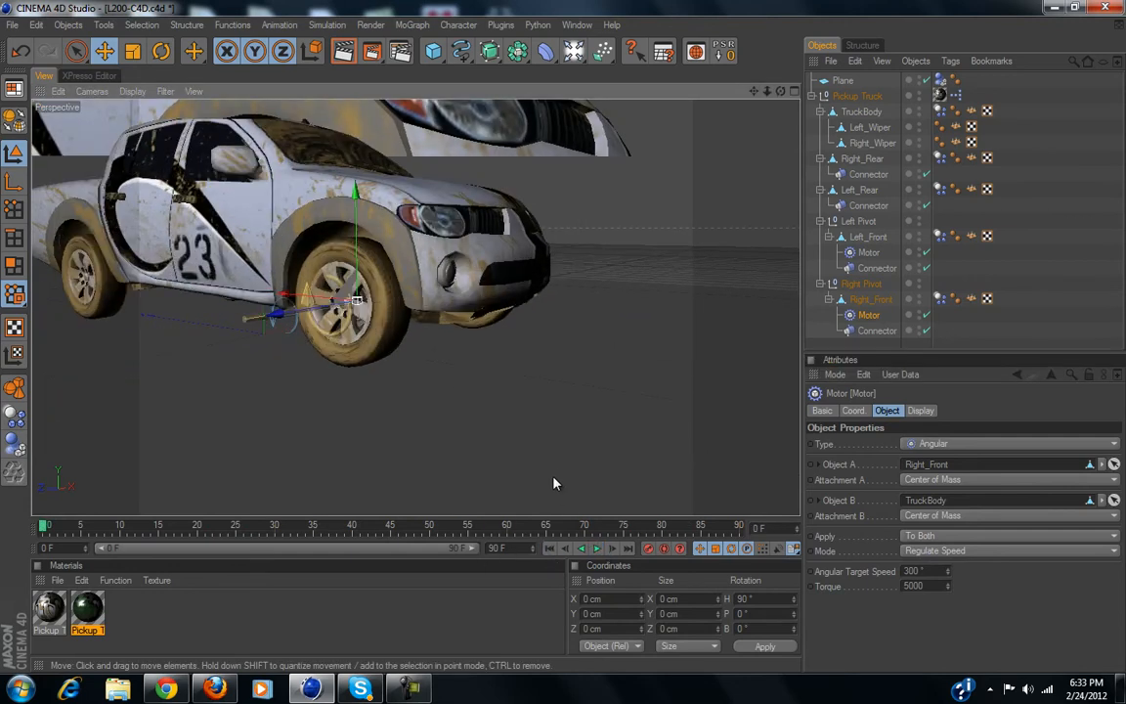
# Set the collision friction of both front wheels' dynamics bodies to 130% and test the simulation from the first frame.
pyautogui.keyDown('ctrl'); pyautogui.click(938, 298); pyautogui.keyUp('ctrl')
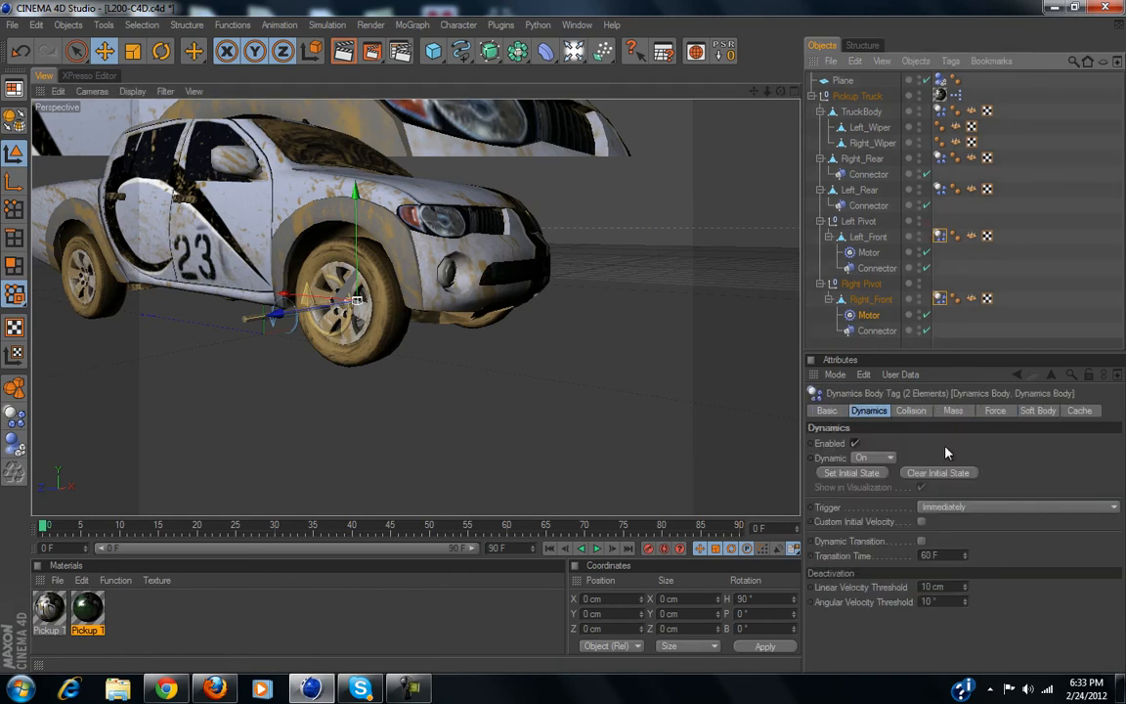
pyautogui.click(912, 411)
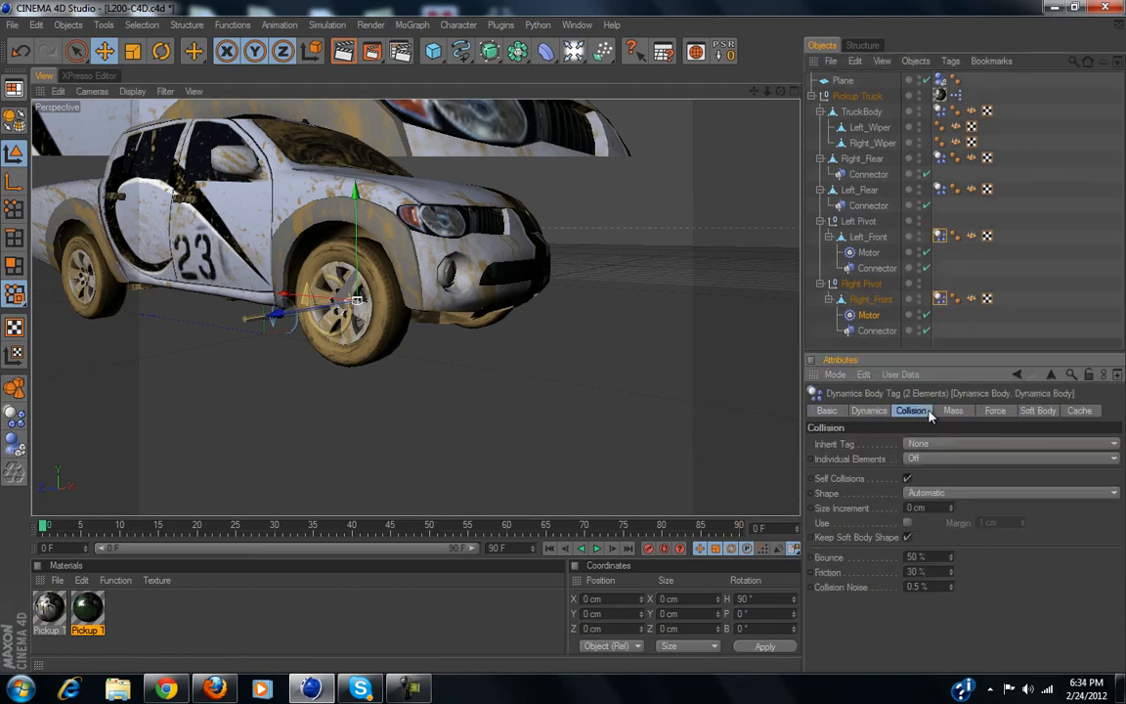
pyautogui.click(937, 573)
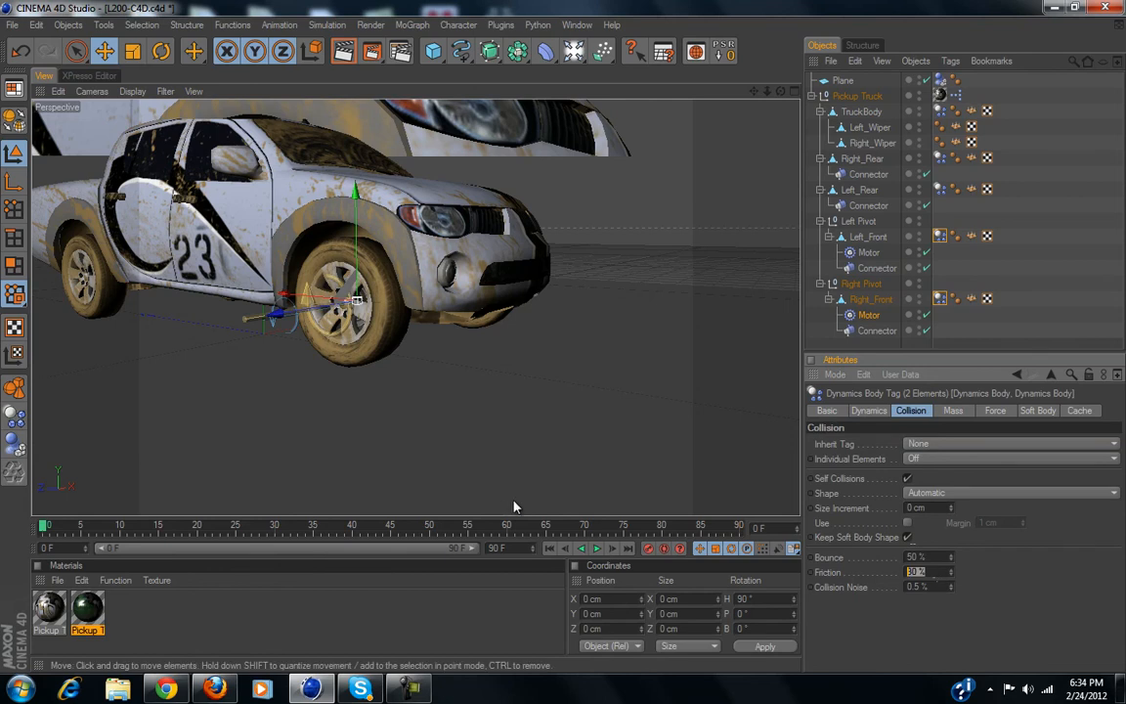
pyautogui.write('1')
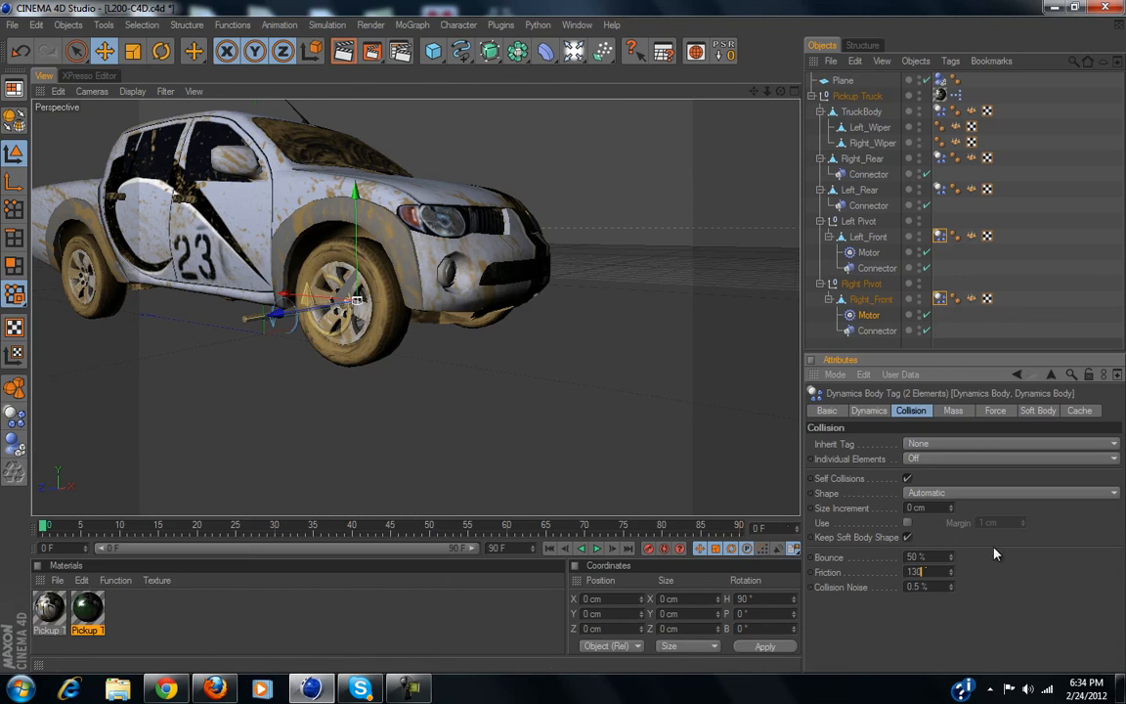
pyautogui.click(870, 344)
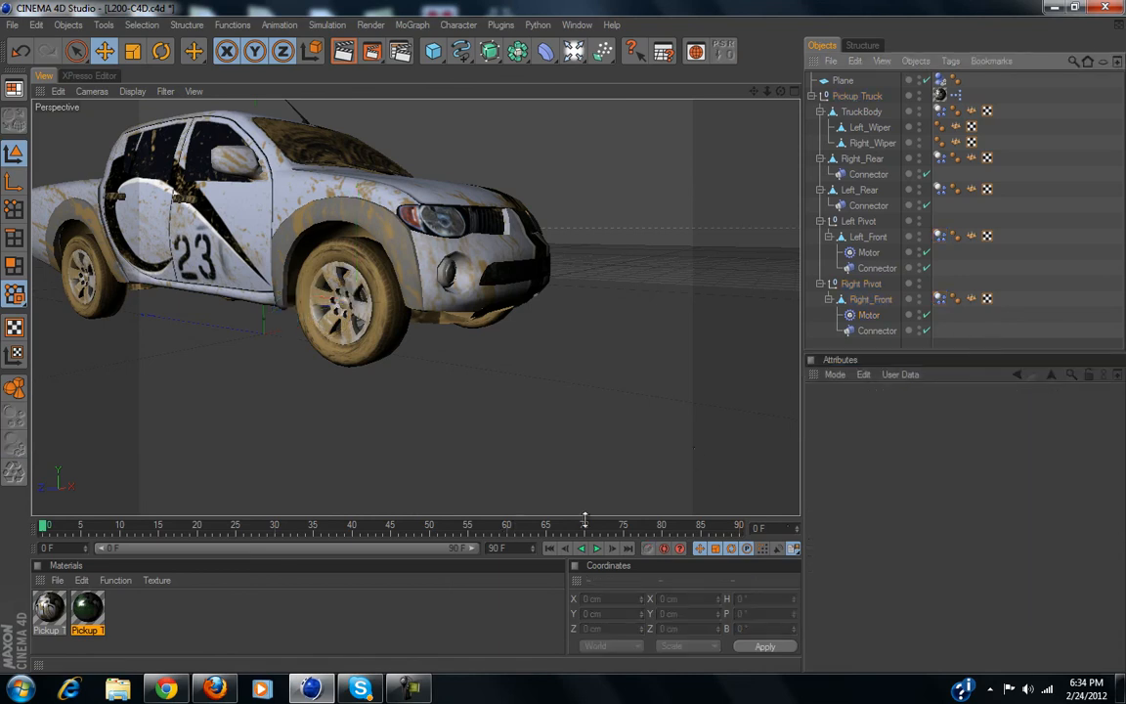
pyautogui.click(597, 549)
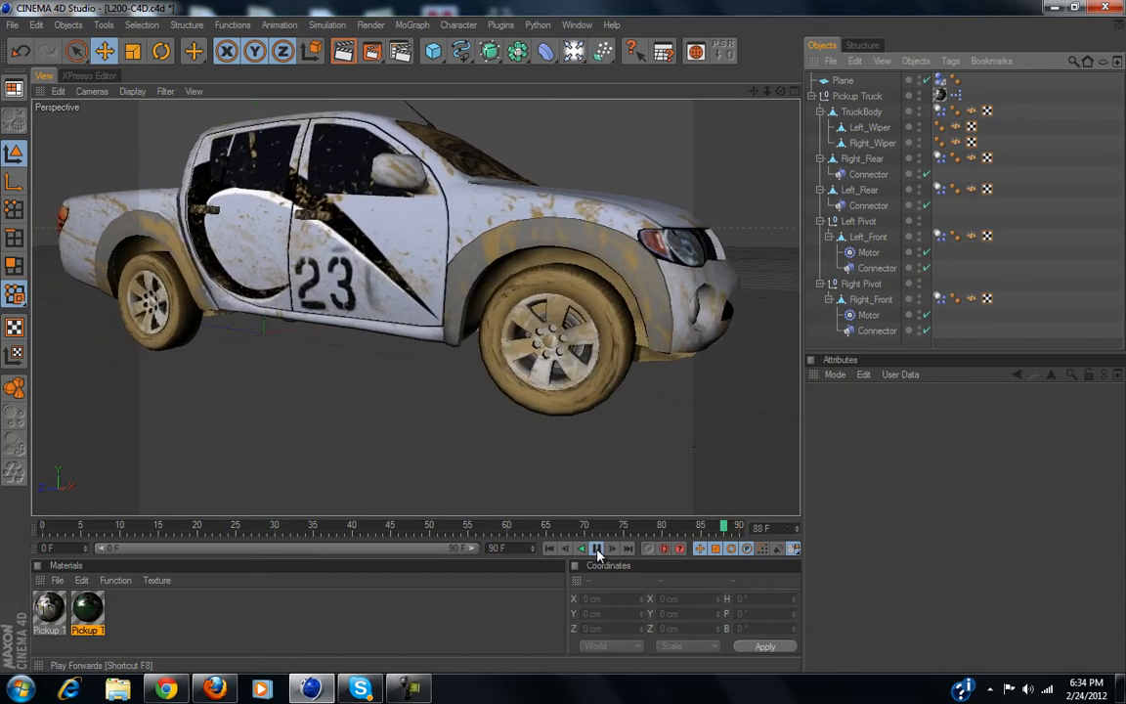
pyautogui.click(597, 549)
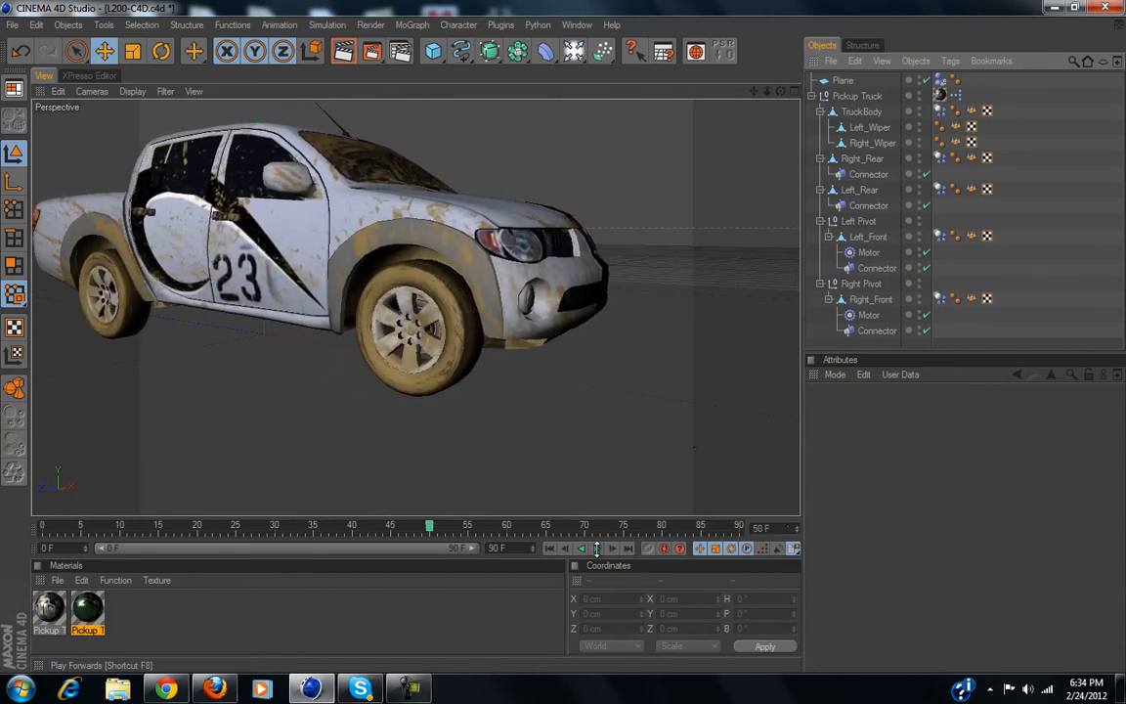
pyautogui.click(549, 548)
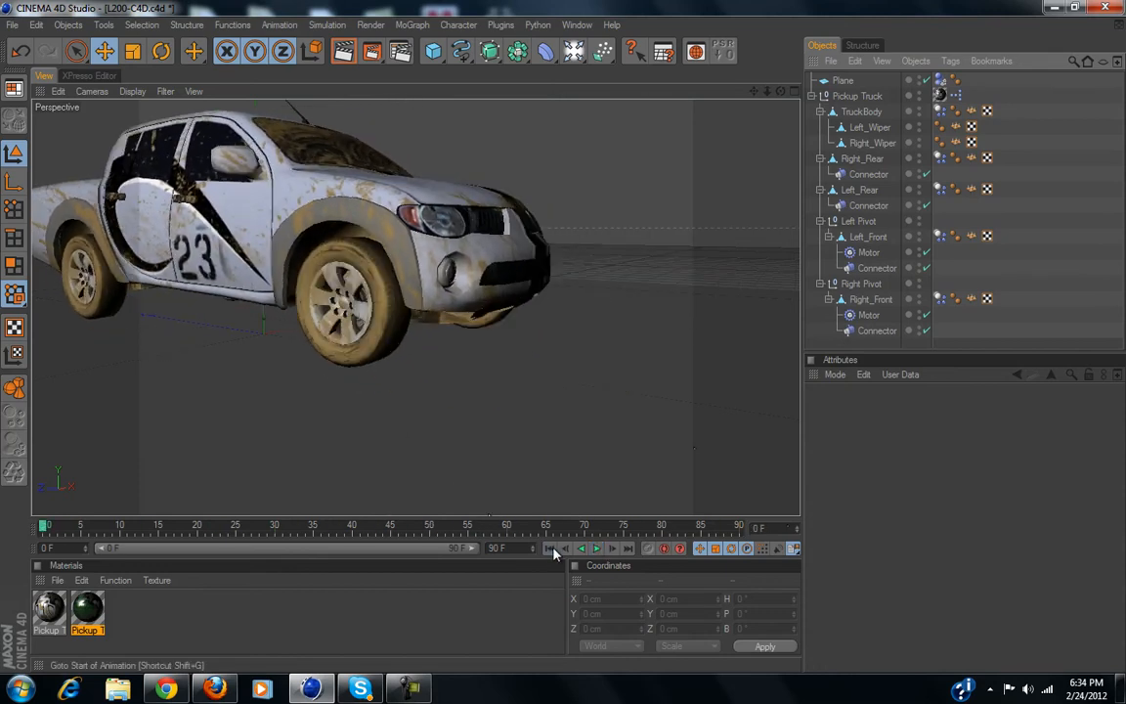
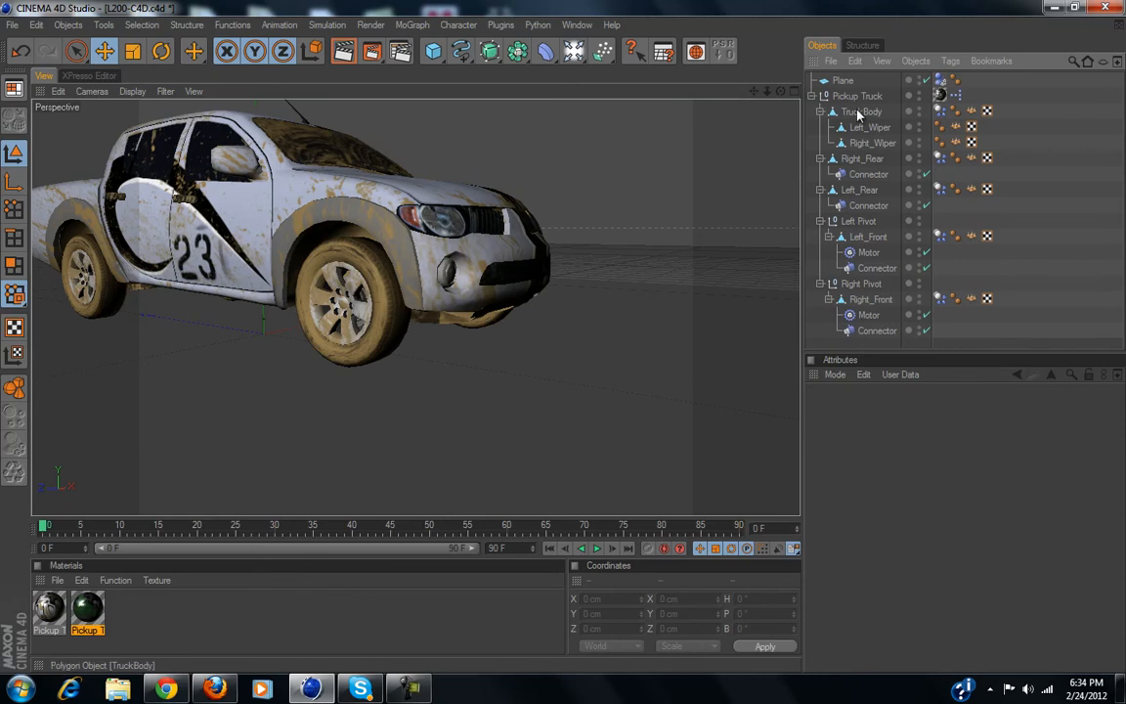
# Set the ground plane's collision bounce to 10% and friction to 300%, and run the simulation.
pyautogui.click(842, 80)
pyautogui.click(940, 80)
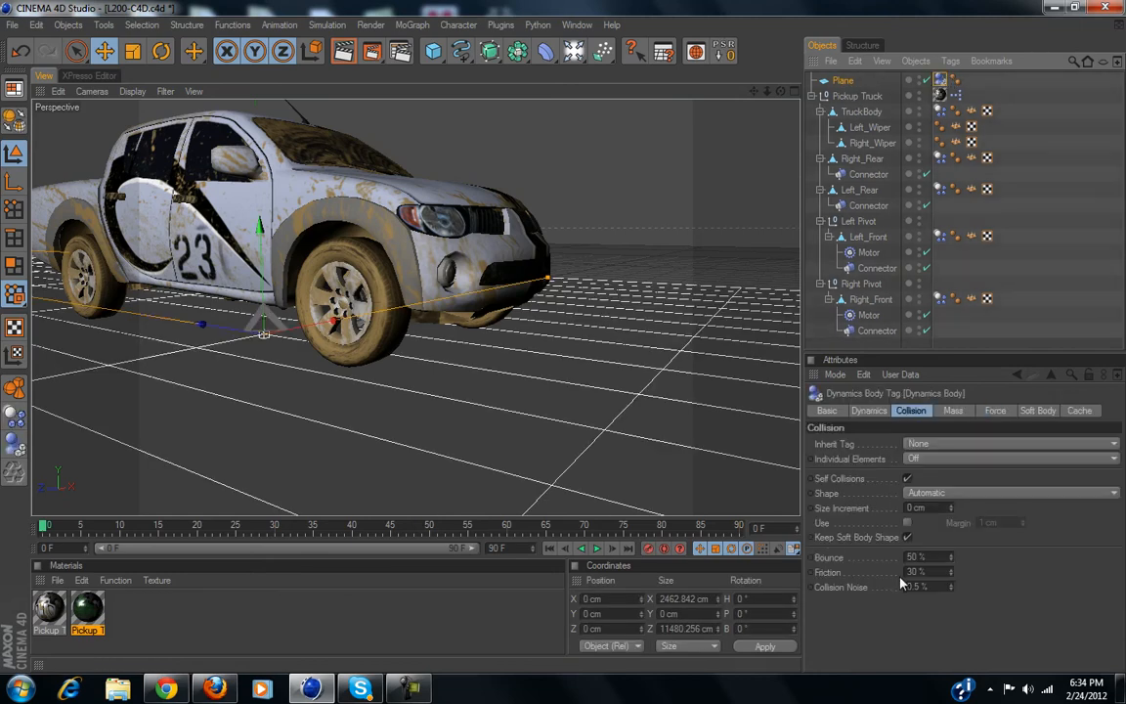
pyautogui.click(954, 411)
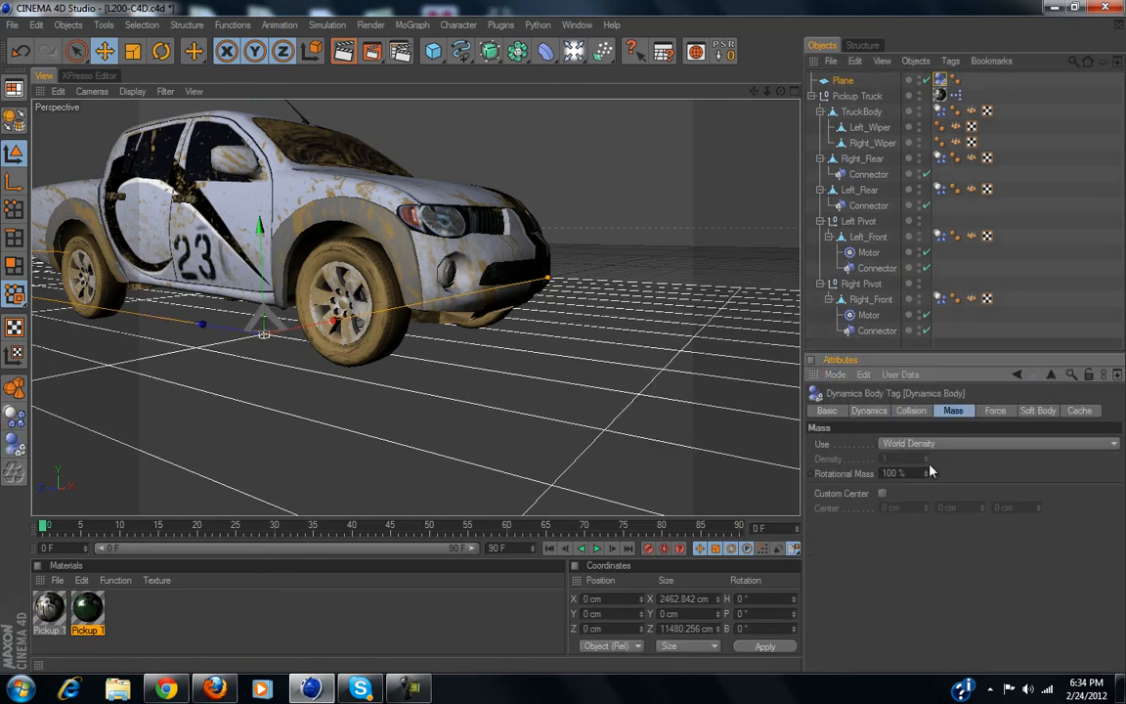
pyautogui.click(912, 411)
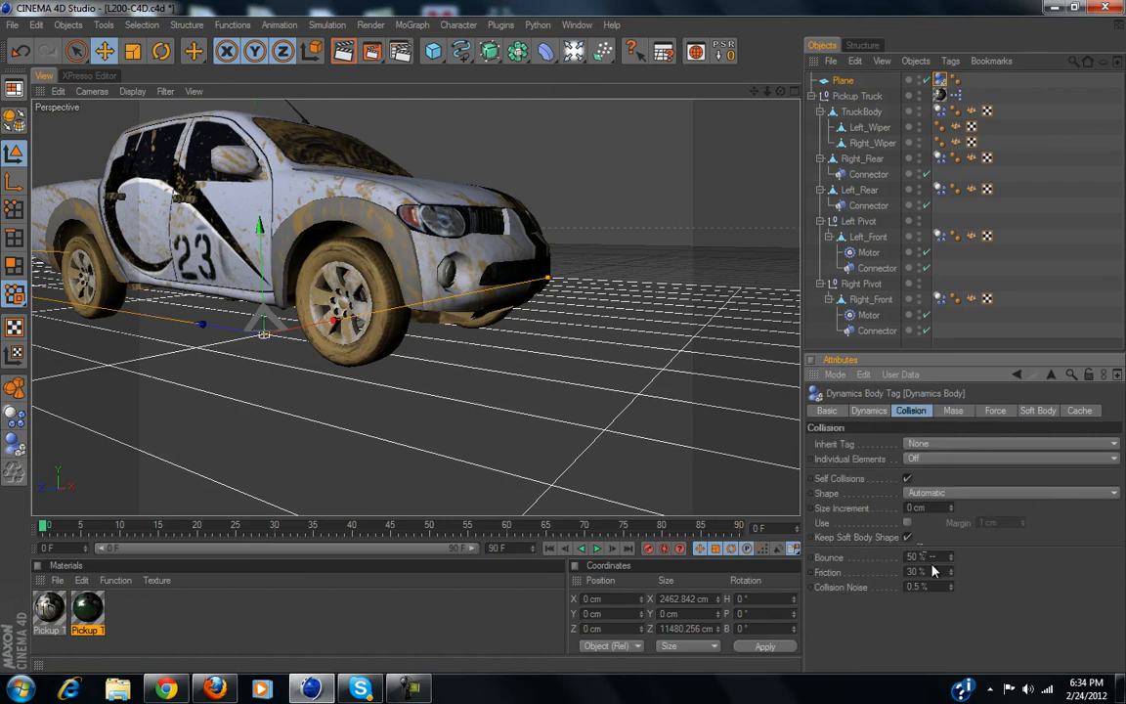
pyautogui.click(935, 556)
pyautogui.write('10')
pyautogui.press('Tab')
pyautogui.click(597, 548)
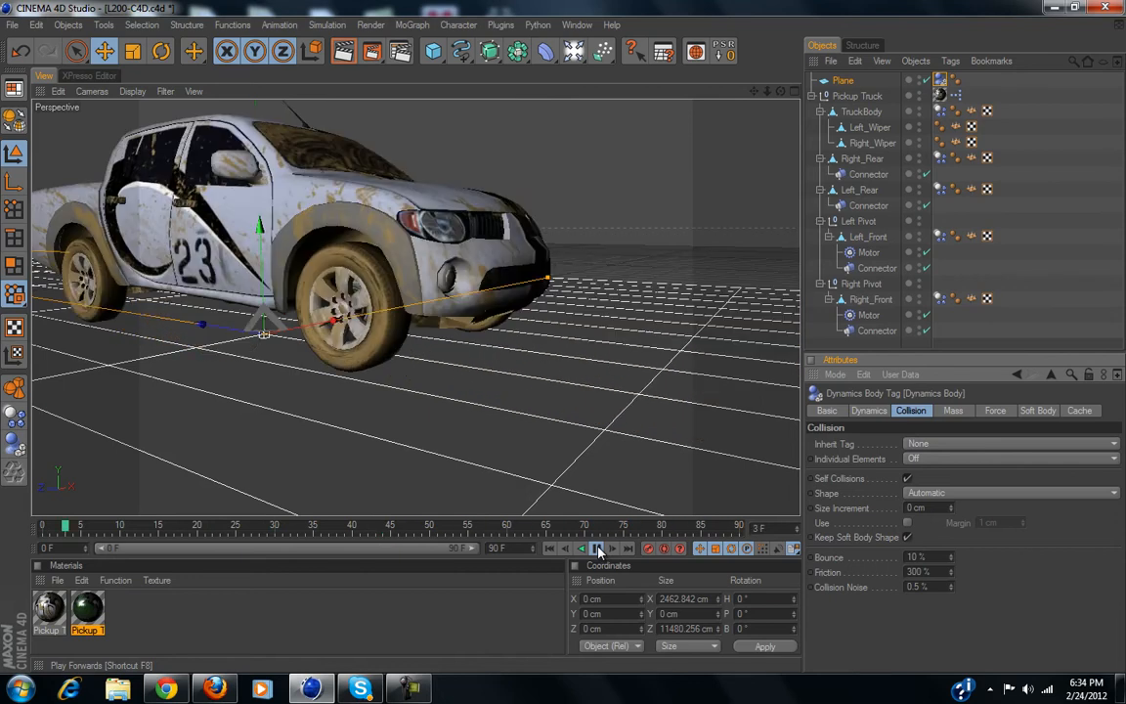
pyautogui.click(597, 548)
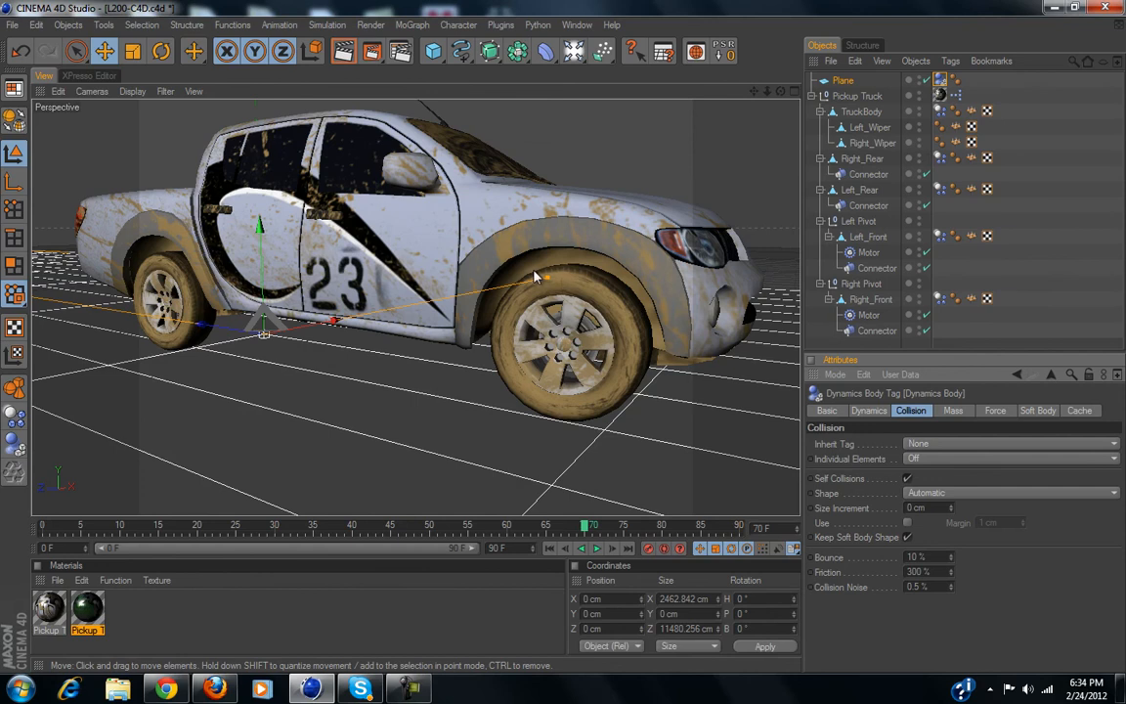
# Replay the truck simulation from the first frame.
pyautogui.click(489, 51)
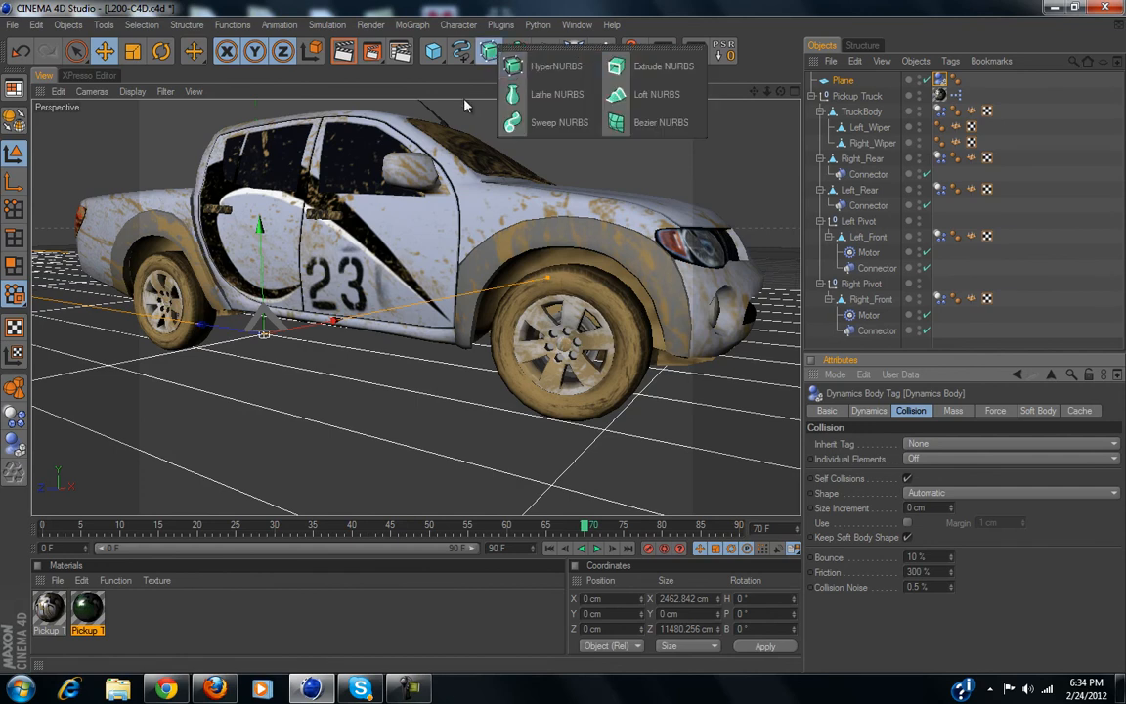
pyautogui.click(883, 8)
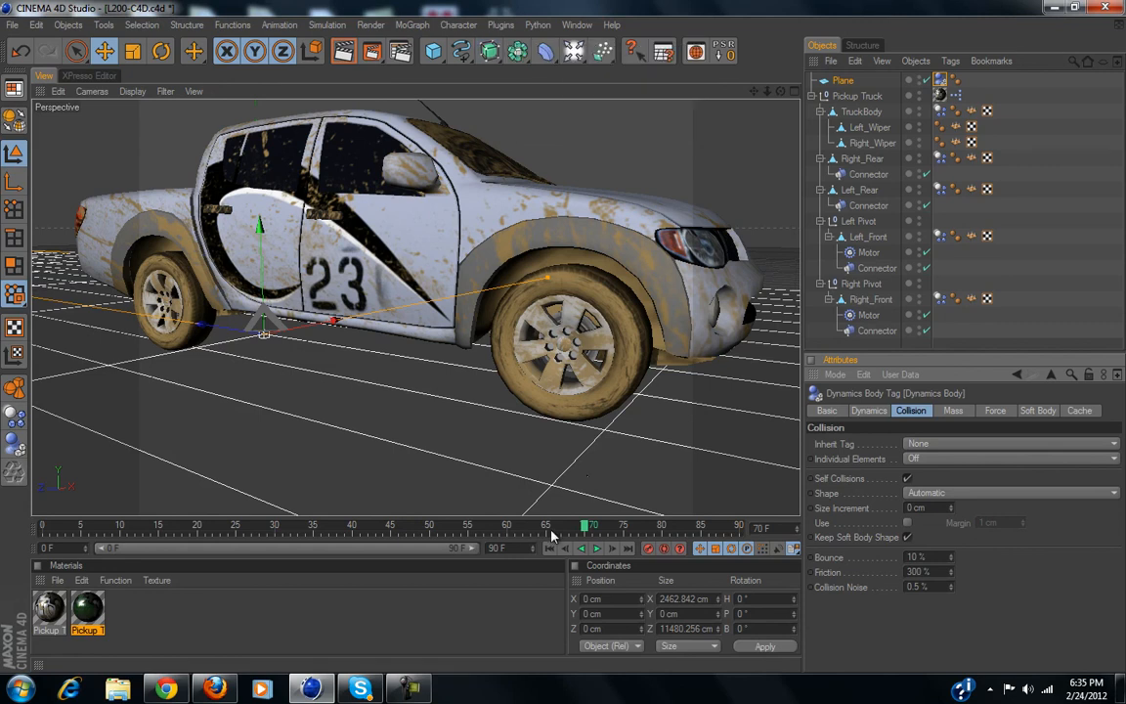
pyautogui.click(553, 549)
pyautogui.click(598, 549)
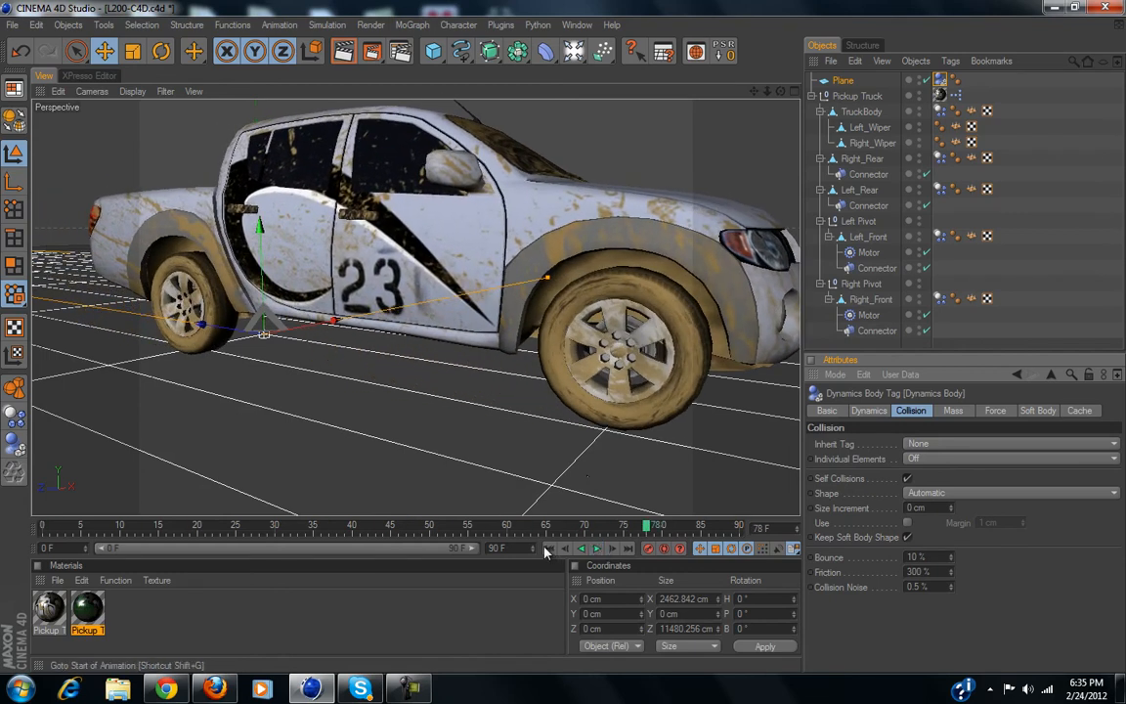
# Lengthen the animation to 1000 frames and expand the timeline's visible range to the full length.
pyautogui.click(550, 549)
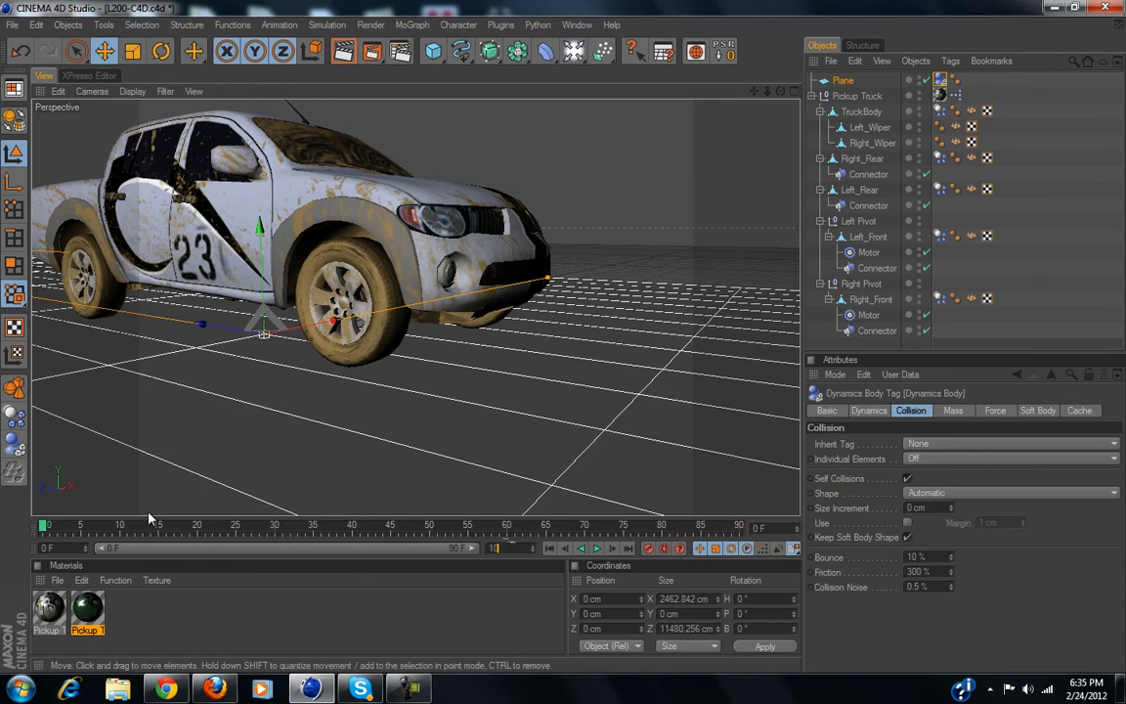
pyautogui.press('Return')
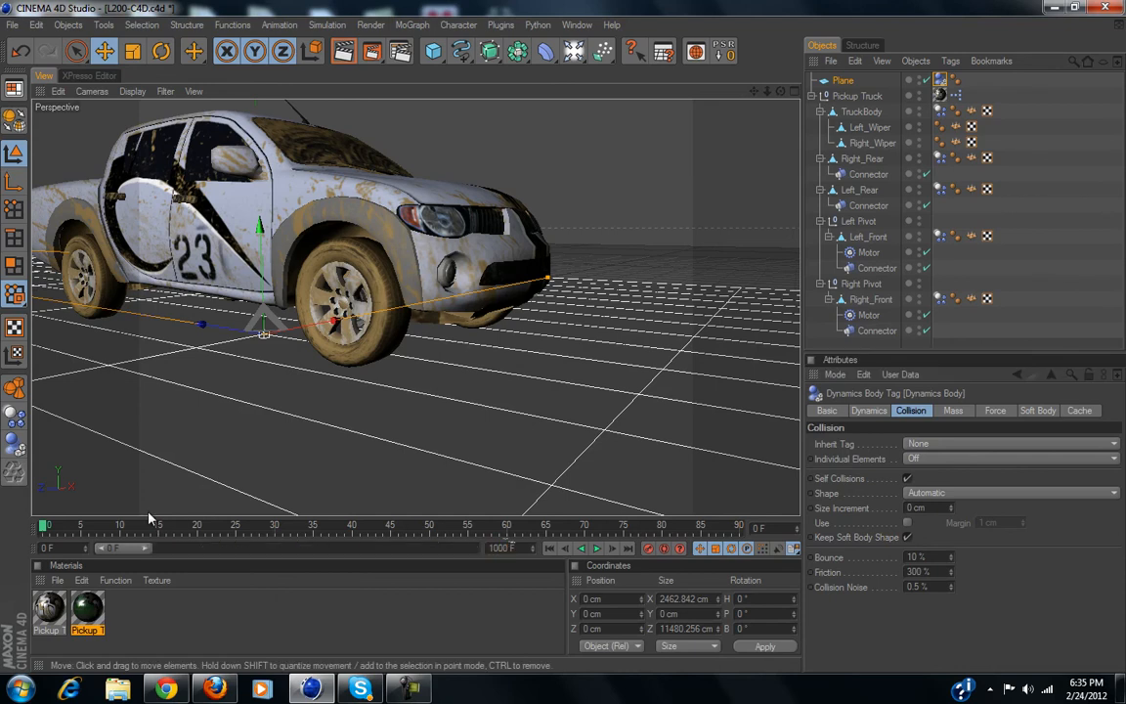
pyautogui.moveTo(143, 551); pyautogui.dragTo(525, 542)
# Keyframe the Pickup Truck's Steering user data at frame 50 with a value of 30°.
pyautogui.moveTo(521, 342)
pyautogui.keyDown('alt'); pyautogui.mouseDown(button='right')
pyautogui.moveTo(448, 278)
pyautogui.moveTo(517, 347)
pyautogui.mouseUp(button='right'); pyautogui.keyUp('alt')
pyautogui.keyDown('alt'); pyautogui.moveTo(497, 348); pyautogui.dragTo(442, 421); pyautogui.keyUp('alt')
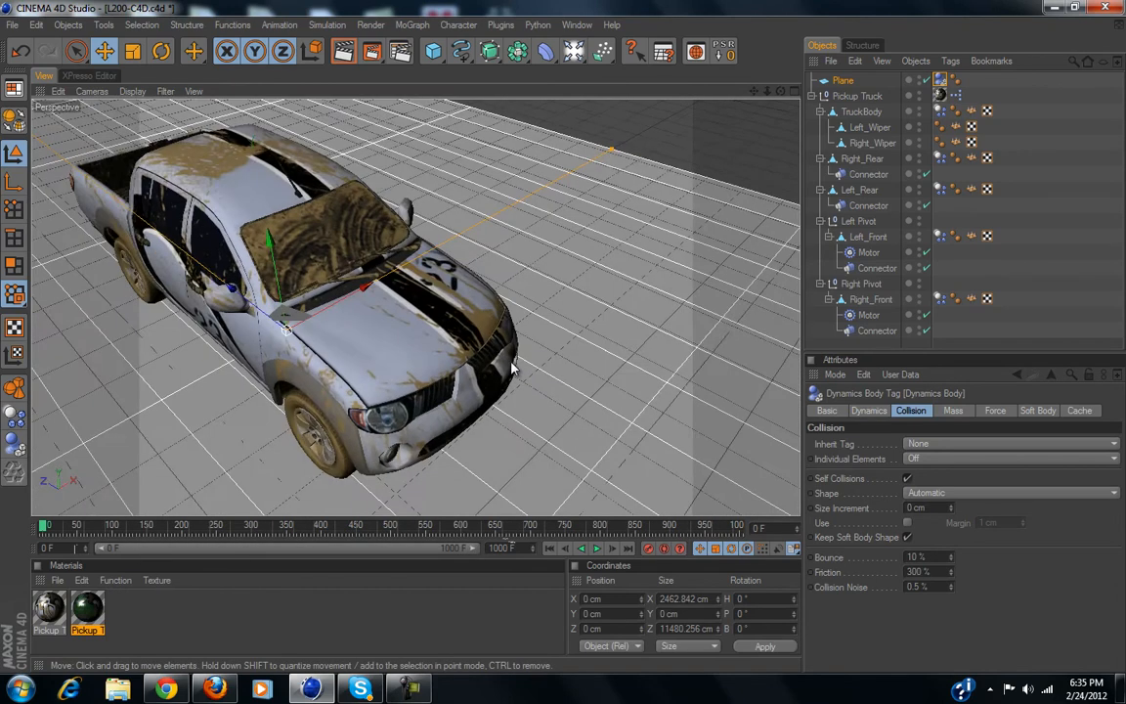
pyautogui.keyDown('alt'); pyautogui.moveTo(512, 360); pyautogui.dragTo(444, 318, button='right'); pyautogui.keyUp('alt')
pyautogui.click(814, 96)
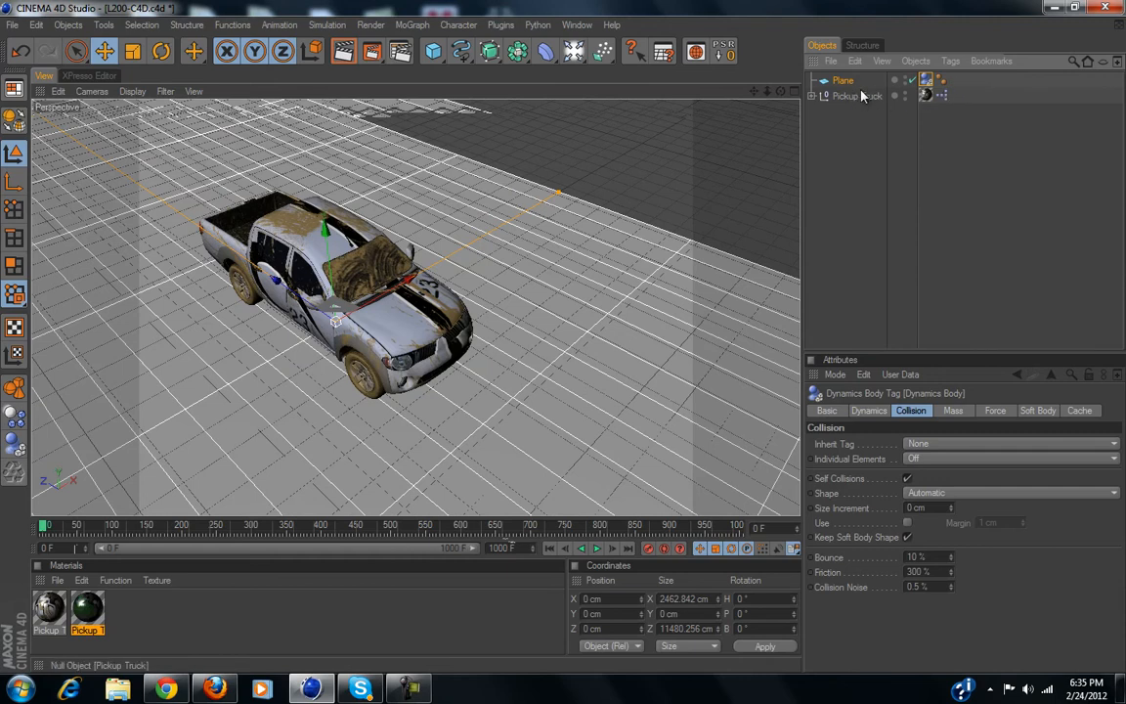
pyautogui.click(856, 96)
pyautogui.click(959, 410)
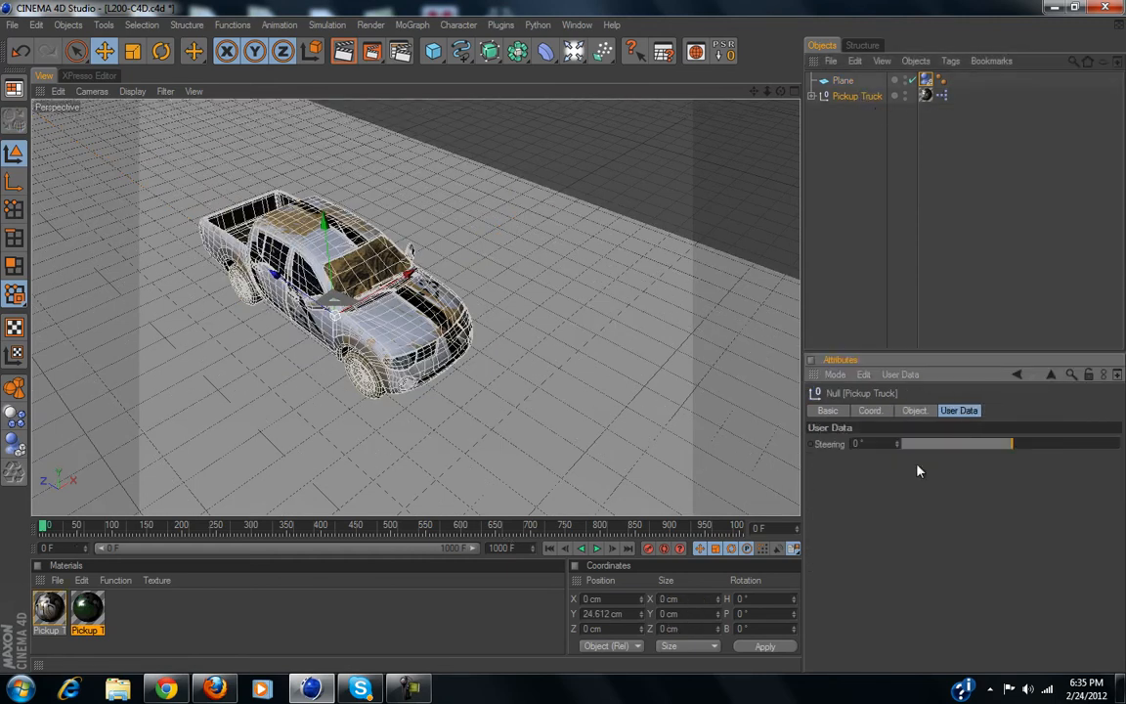
pyautogui.click(79, 528)
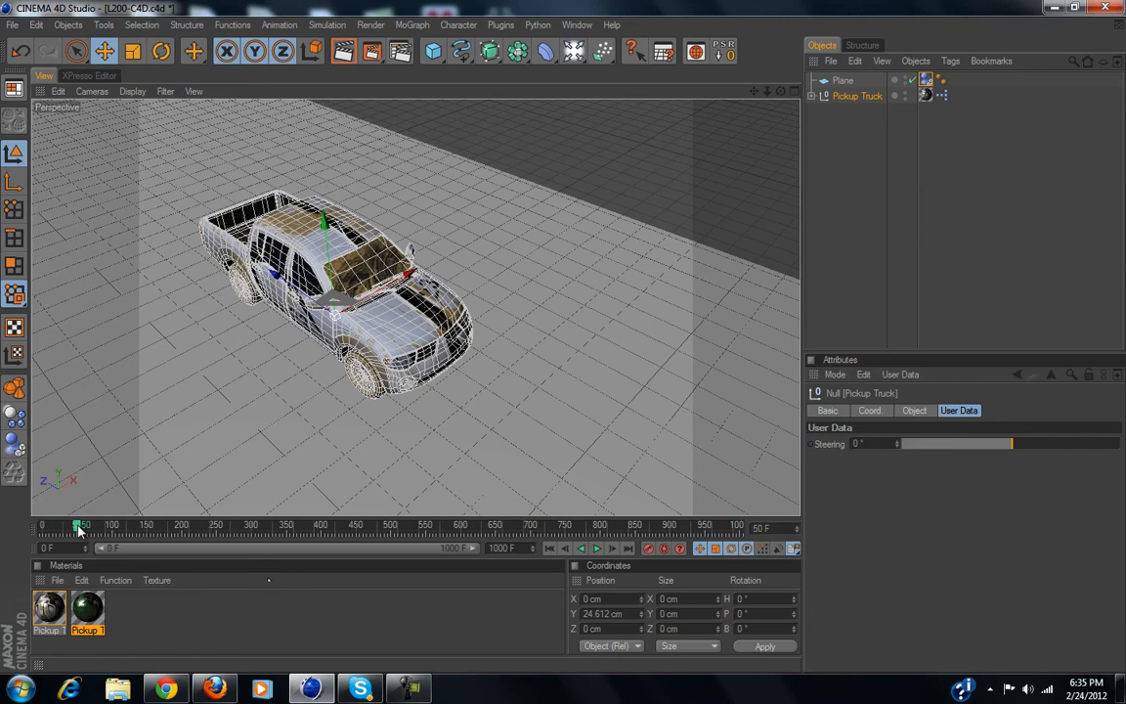
pyautogui.click(811, 445)
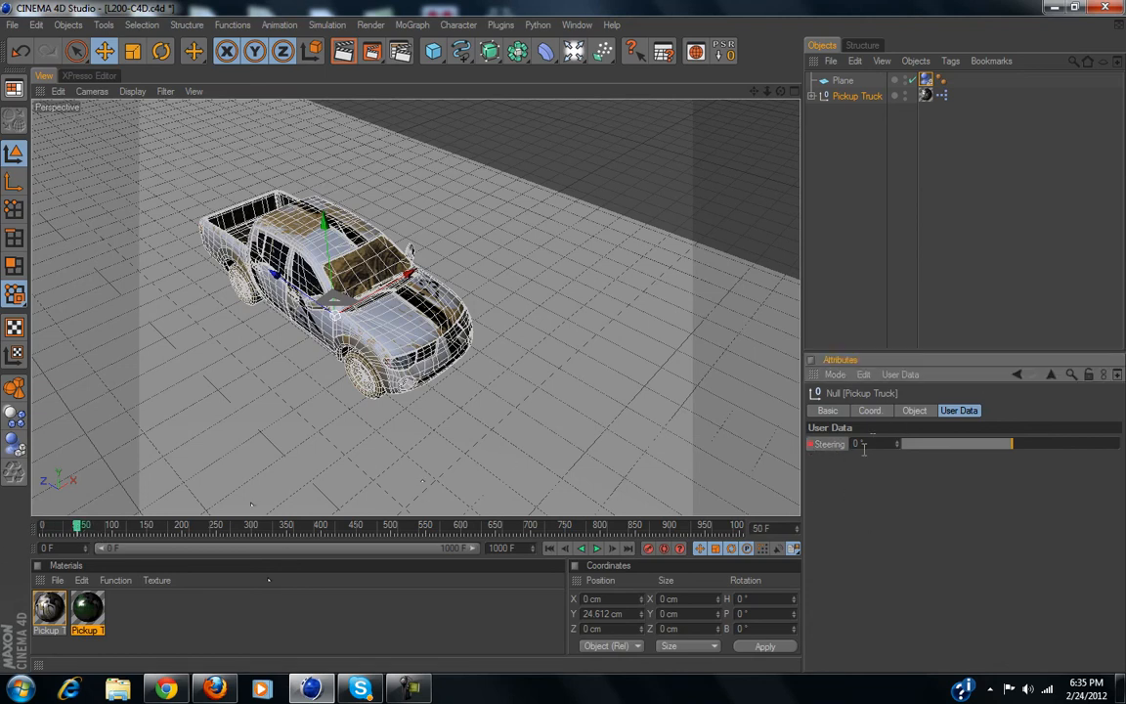
pyautogui.moveTo(1012, 444)
pyautogui.mouseDown()
pyautogui.moveTo(992, 445)
pyautogui.moveTo(1120, 445)
pyautogui.mouseUp()
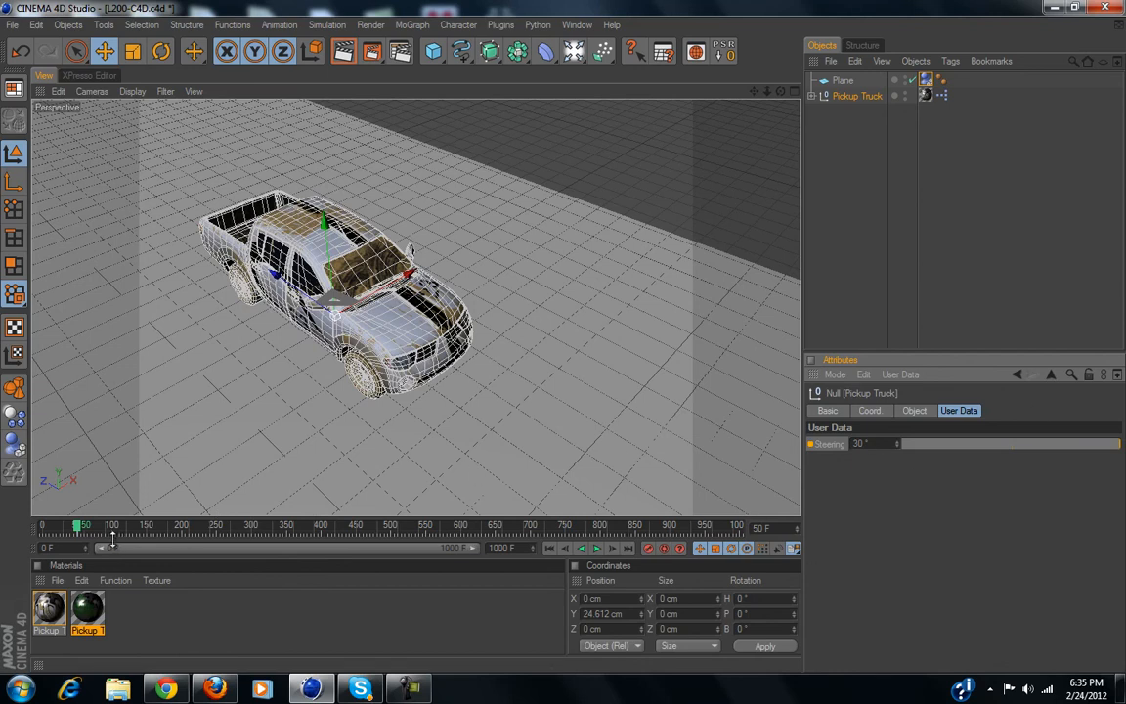
pyautogui.keyDown('ctrl'); pyautogui.click(811, 445); pyautogui.keyUp('ctrl')
# Set the Pickup Truck's Steering to 0° at frame 44.
pyautogui.moveTo(84, 528); pyautogui.dragTo(76, 528)
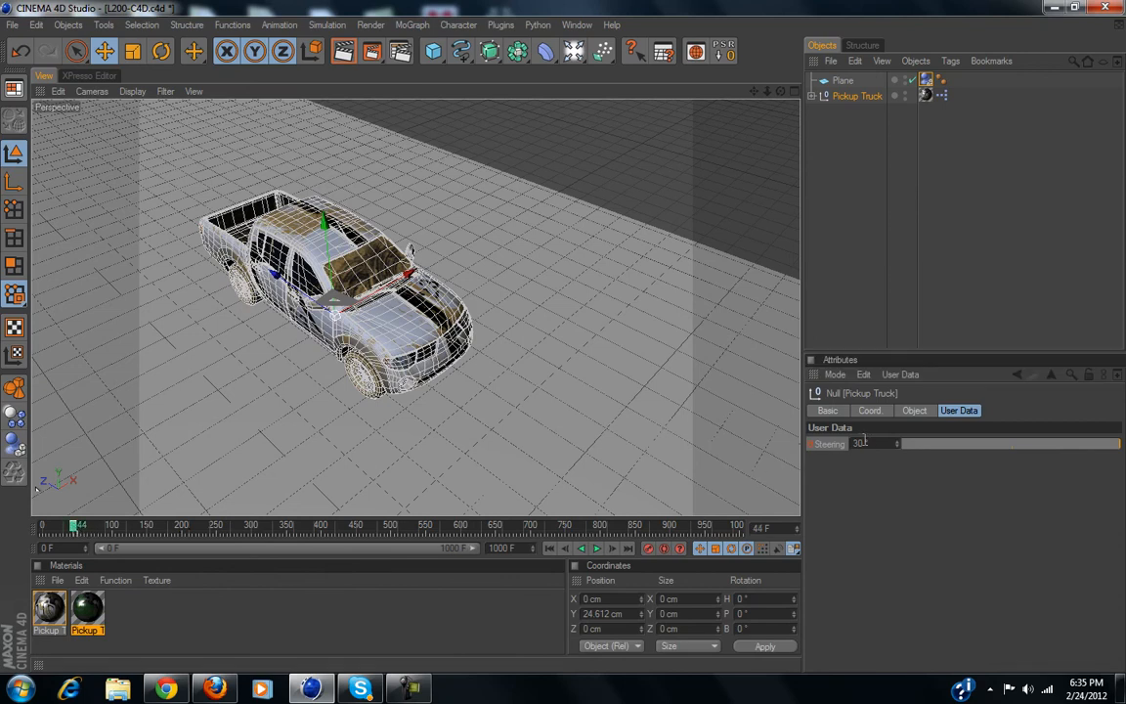
pyautogui.moveTo(882, 444); pyautogui.dragTo(745, 442)
pyautogui.write('0')
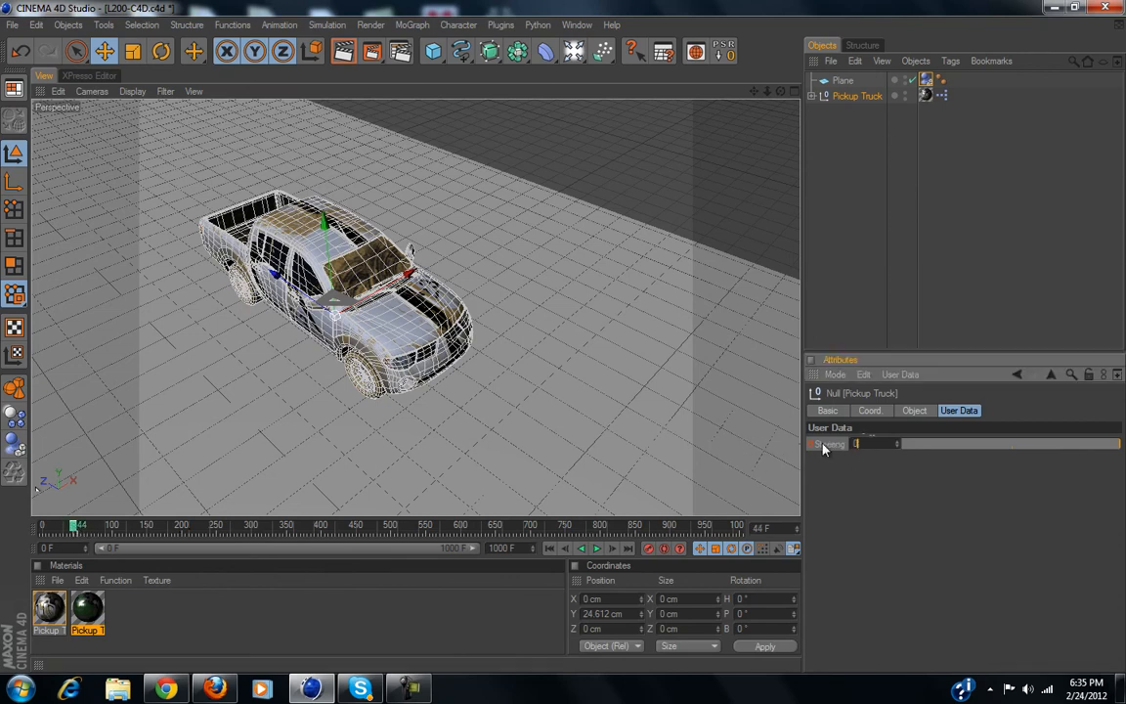
pyautogui.press('Return')
# Play the simulation from the first frame and examine how the truck steers, from above and from a lower angle.
pyautogui.click(549, 548)
pyautogui.click(598, 549)
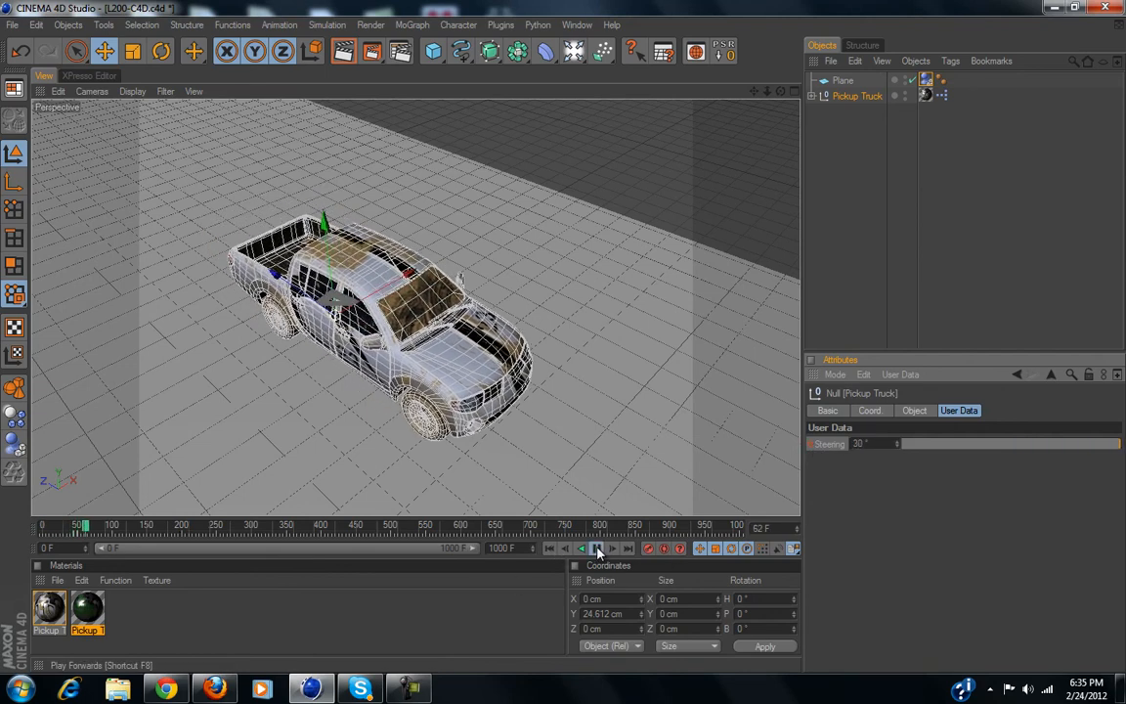
pyautogui.click(599, 549)
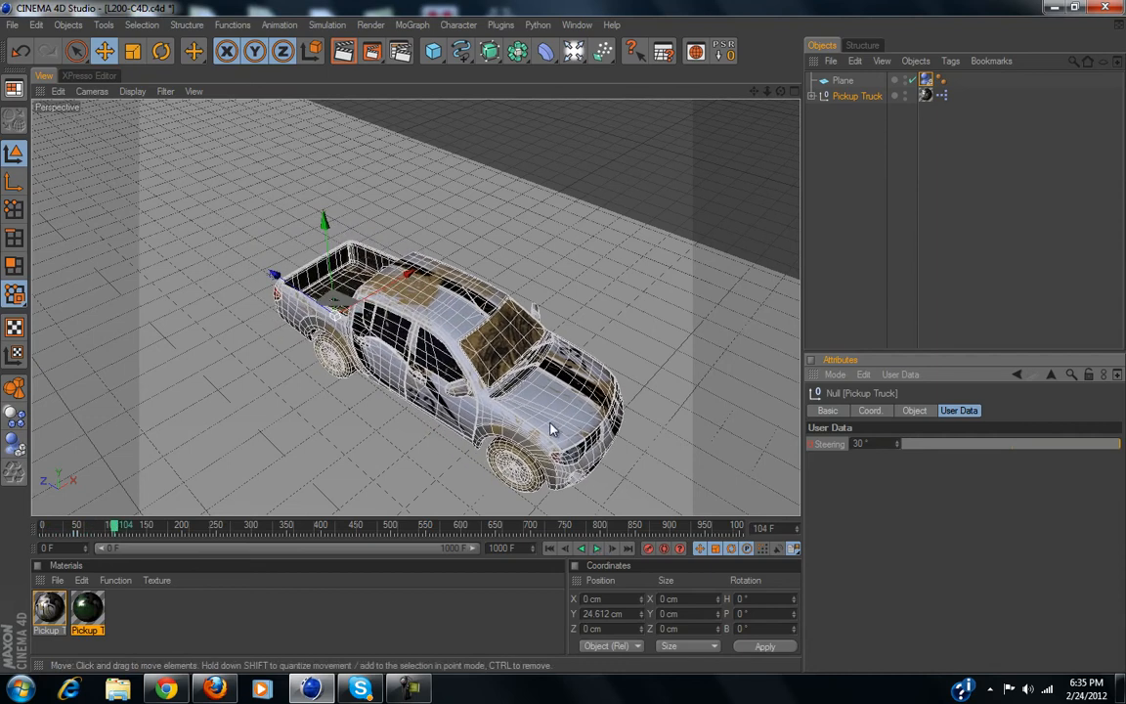
pyautogui.keyDown('alt'); pyautogui.moveTo(533, 426); pyautogui.dragTo(479, 388, button='middle'); pyautogui.keyUp('alt')
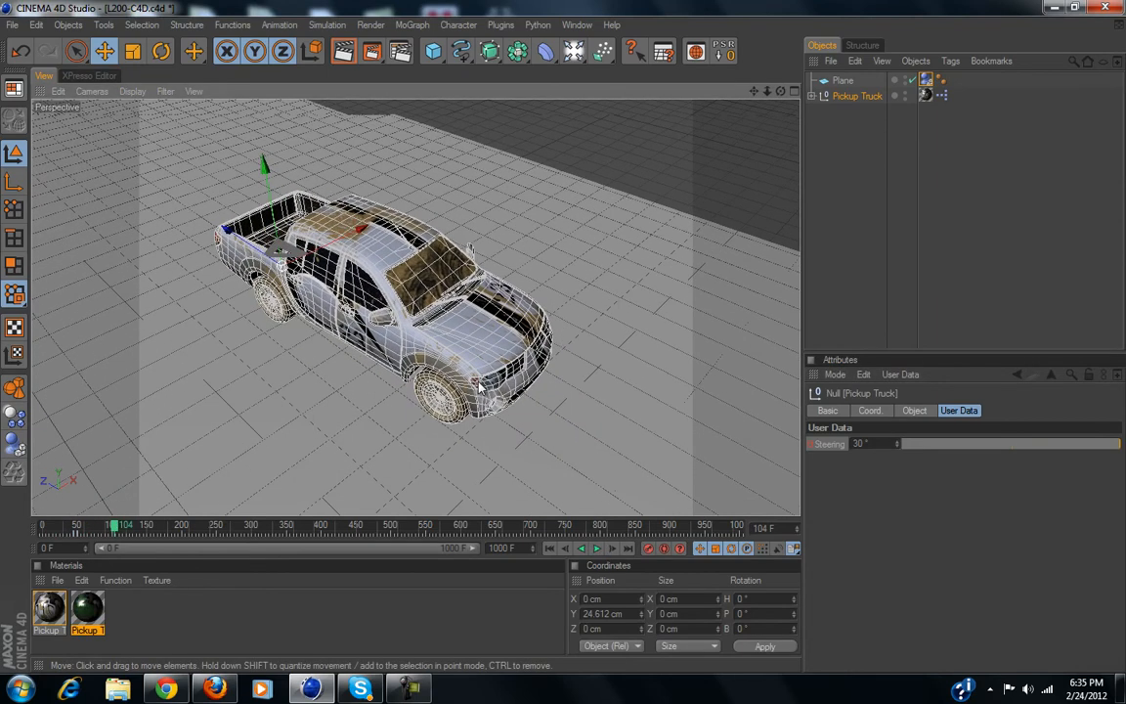
pyautogui.keyDown('alt'); pyautogui.moveTo(568, 339); pyautogui.dragTo(672, 201); pyautogui.keyUp('alt')
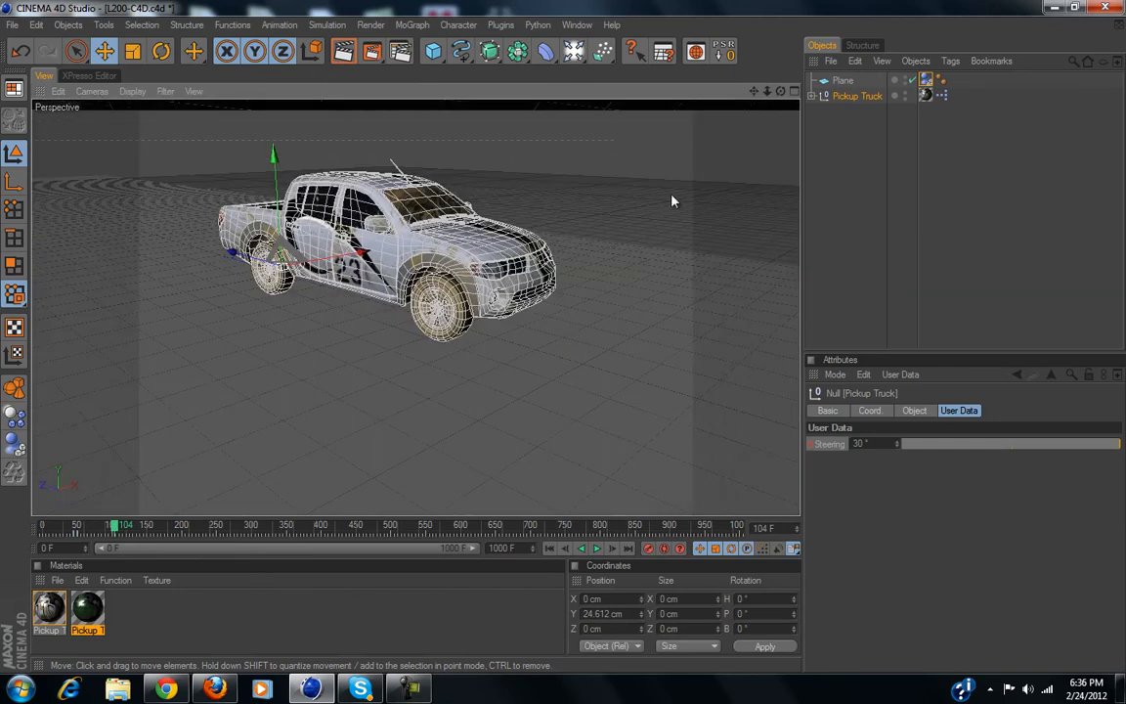
pyautogui.click(597, 548)
pyautogui.click(597, 548)
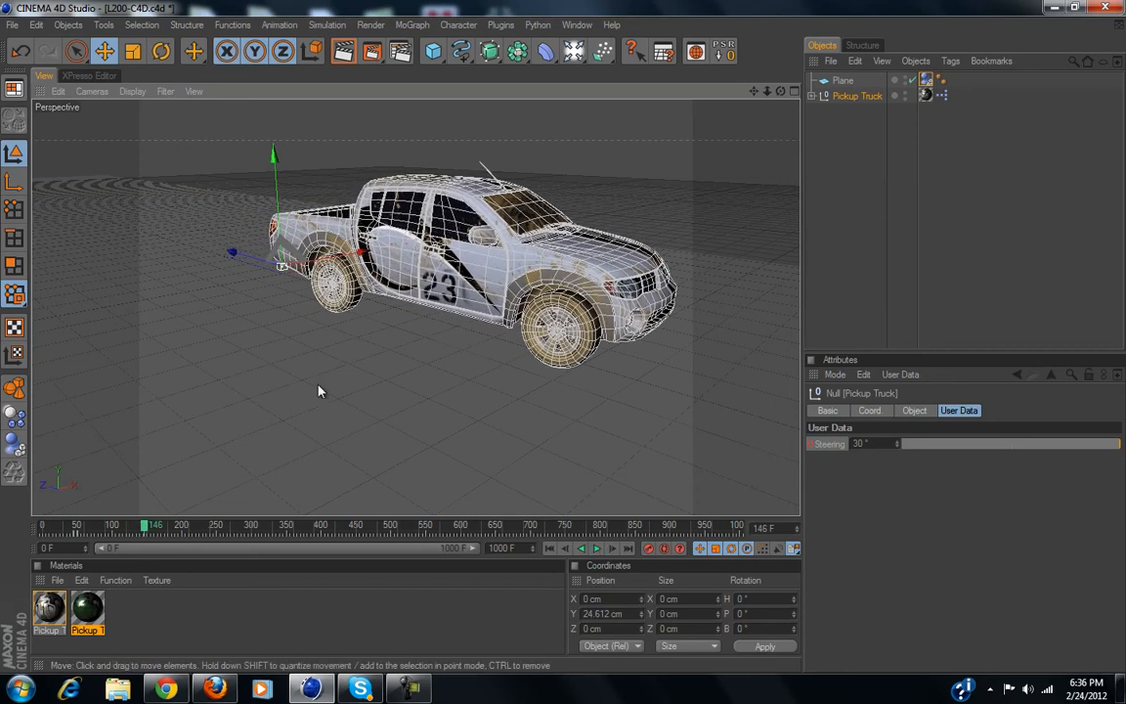
# Try to drive the Pickup Truck from the first frame with its Steering set to 30° over the existing keyframes.
pyautogui.keyDown('alt'); pyautogui.moveTo(493, 379); pyautogui.dragTo(496, 484); pyautogui.keyUp('alt')
pyautogui.click(552, 550)
pyautogui.keyDown('alt'); pyautogui.moveTo(541, 344); pyautogui.dragTo(513, 402); pyautogui.keyUp('alt')
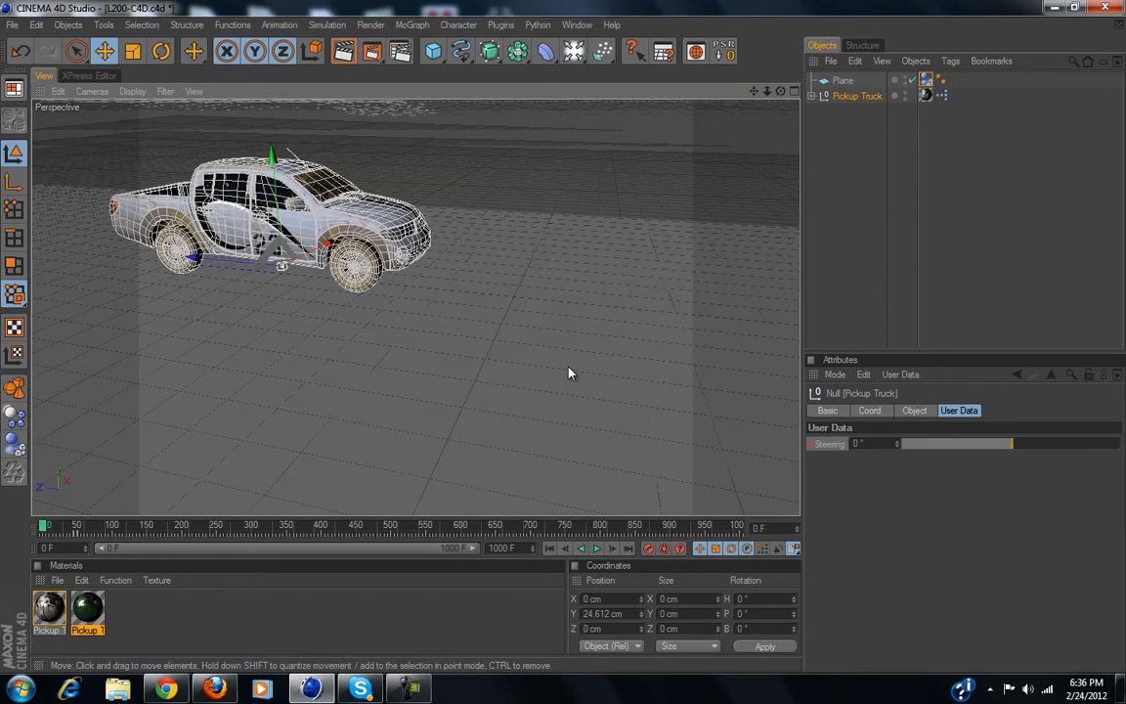
pyautogui.moveTo(1016, 445); pyautogui.dragTo(635, 478)
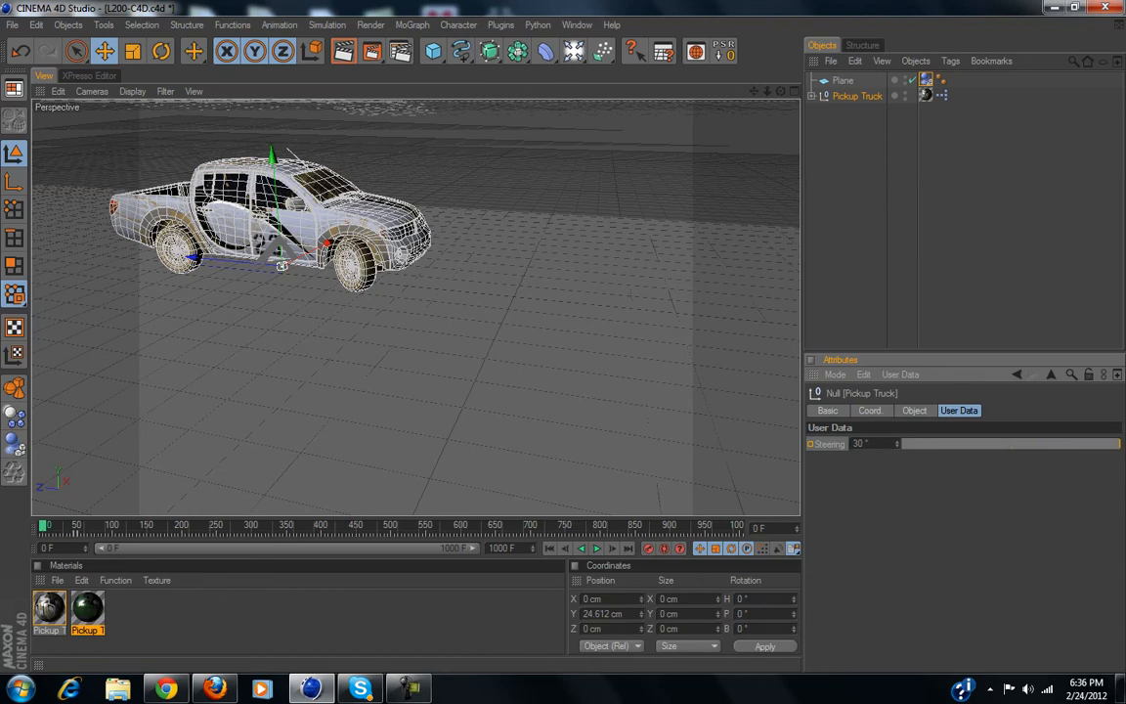
pyautogui.moveTo(1111, 456); pyautogui.dragTo(1122, 452)
pyautogui.click(597, 549)
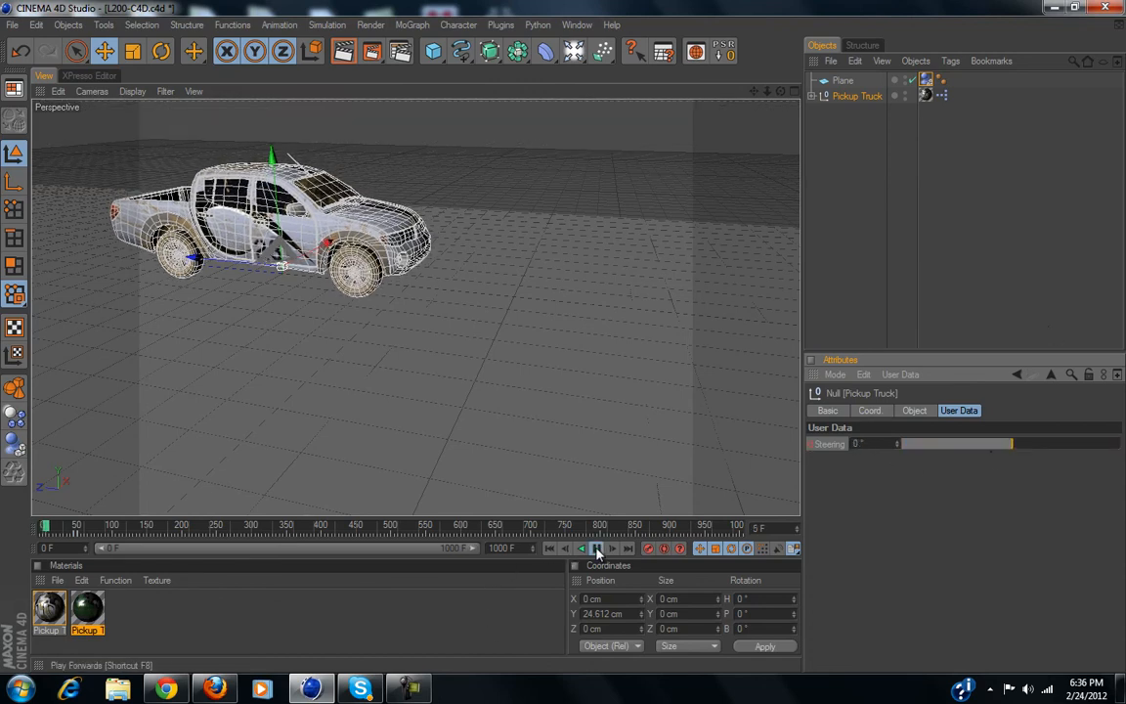
pyautogui.click(550, 548)
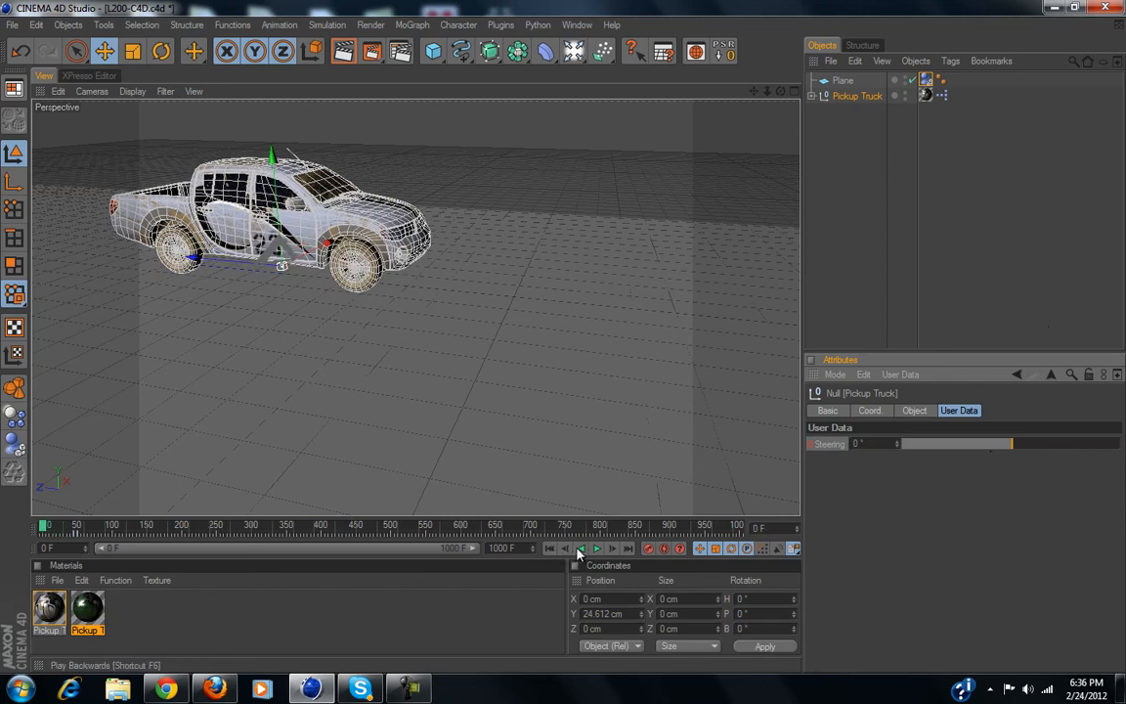
pyautogui.moveTo(973, 448); pyautogui.dragTo(1115, 446)
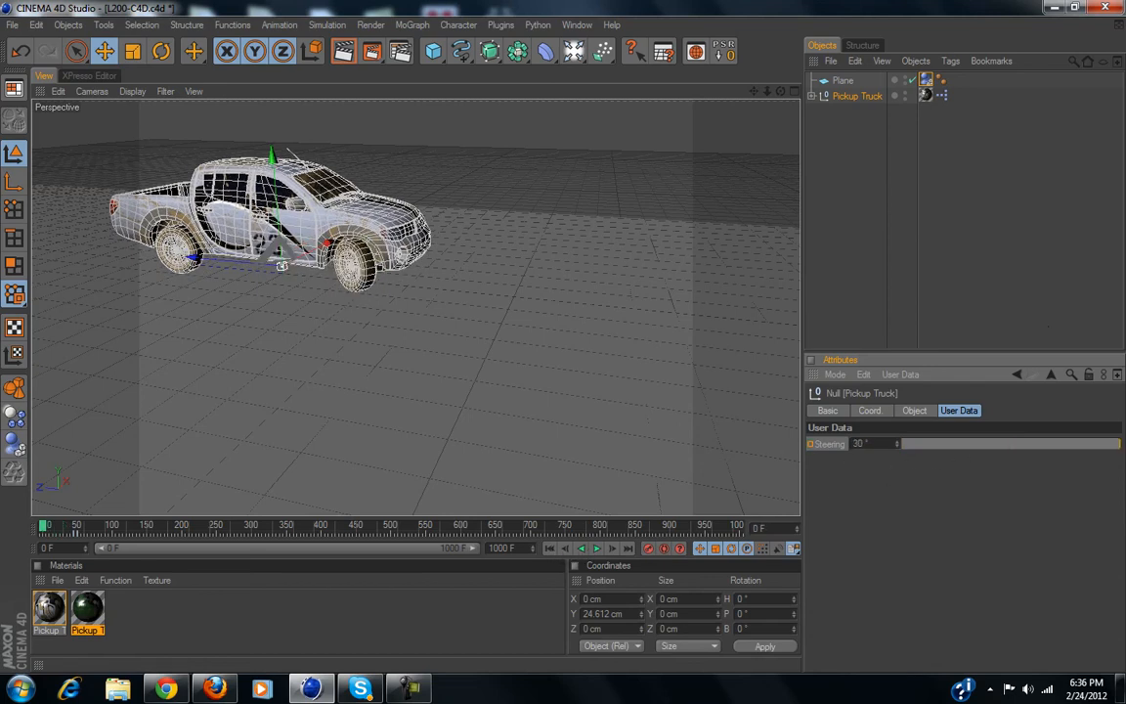
pyautogui.click(597, 549)
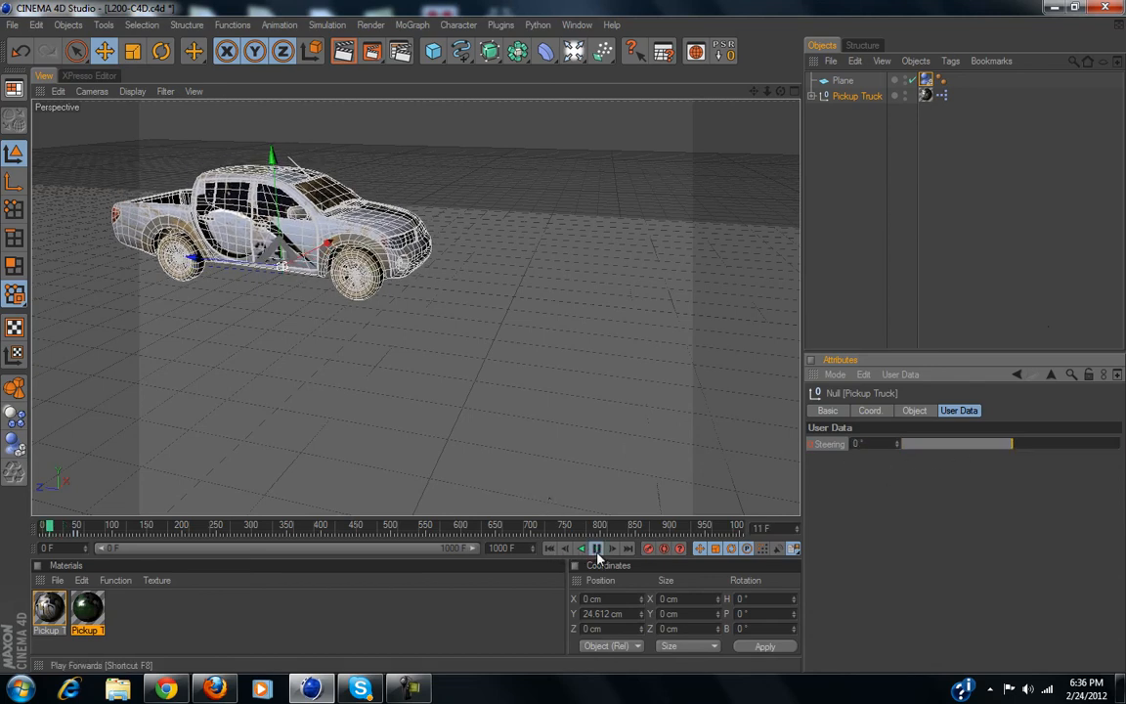
# Delete the Steering keyframes from the timeline and set the Pickup Truck's Steering to 30° at the first frame.
pyautogui.moveTo(96, 535); pyautogui.dragTo(1, 532)
pyautogui.press('Delete')
pyautogui.click(858, 95)
pyautogui.moveTo(1010, 445); pyautogui.dragTo(1120, 446)
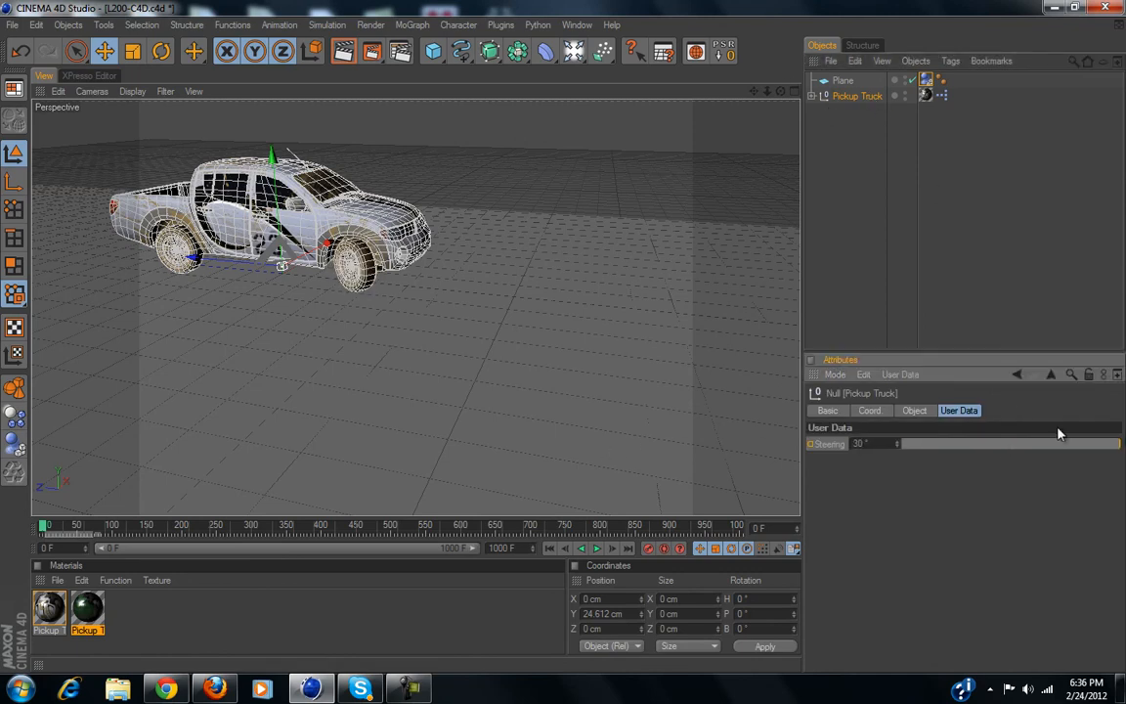
# Play the simulation while swinging the truck's Steering to the opposite side and back to 30°, and return to the first frame.
pyautogui.click(596, 548)
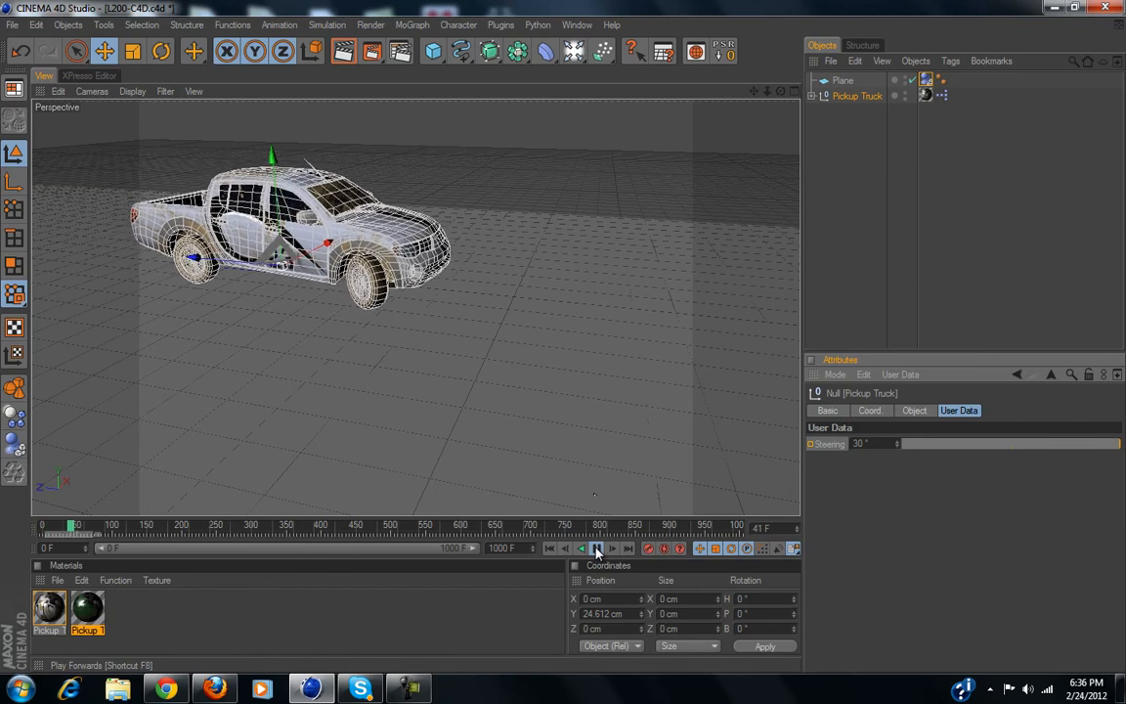
pyautogui.moveTo(1013, 448); pyautogui.dragTo(915, 445)
pyautogui.moveTo(994, 448); pyautogui.dragTo(1101, 445)
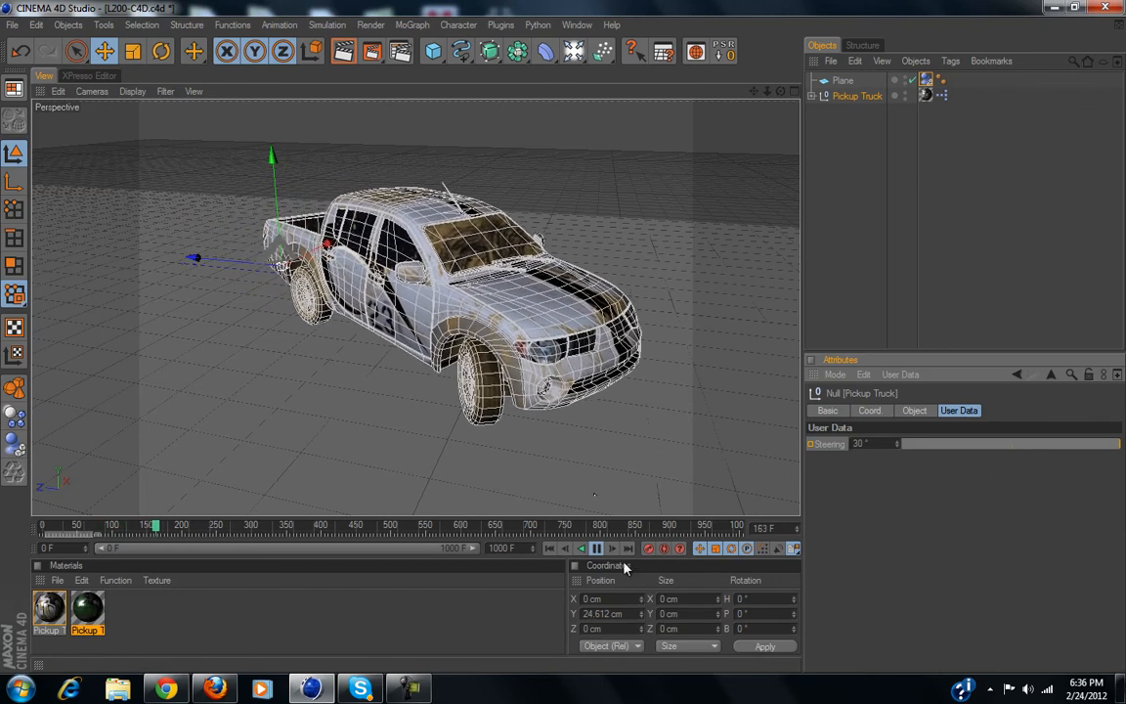
pyautogui.scroll(-4, 490, 406)
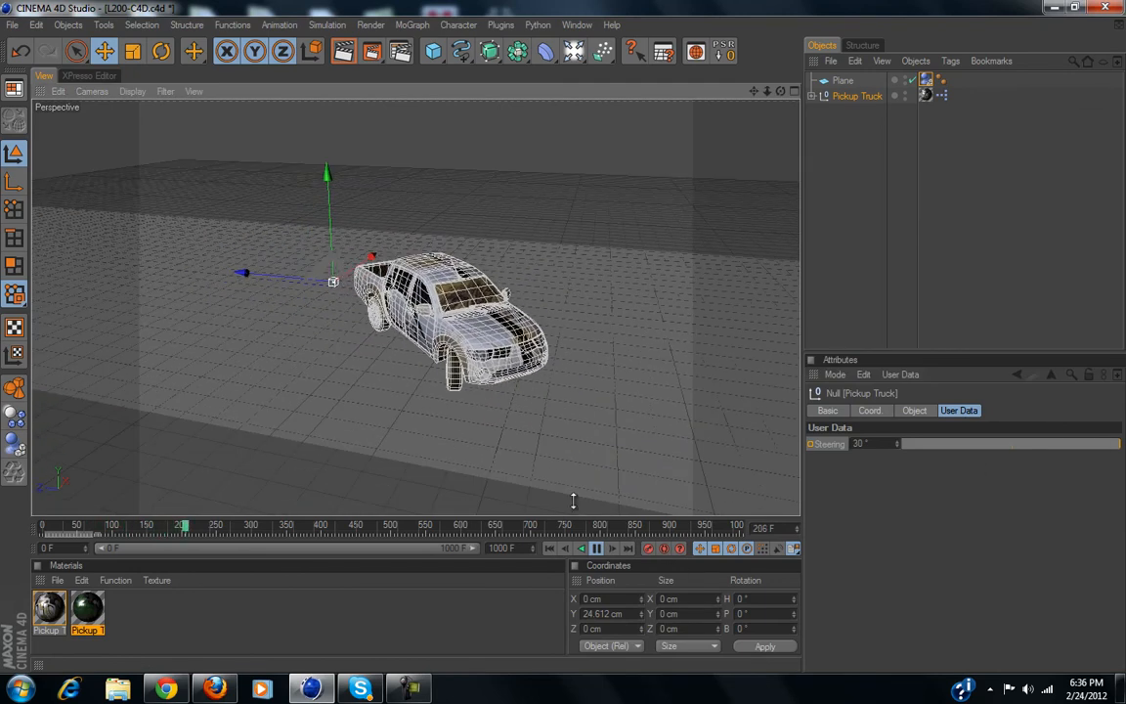
pyautogui.click(548, 548)
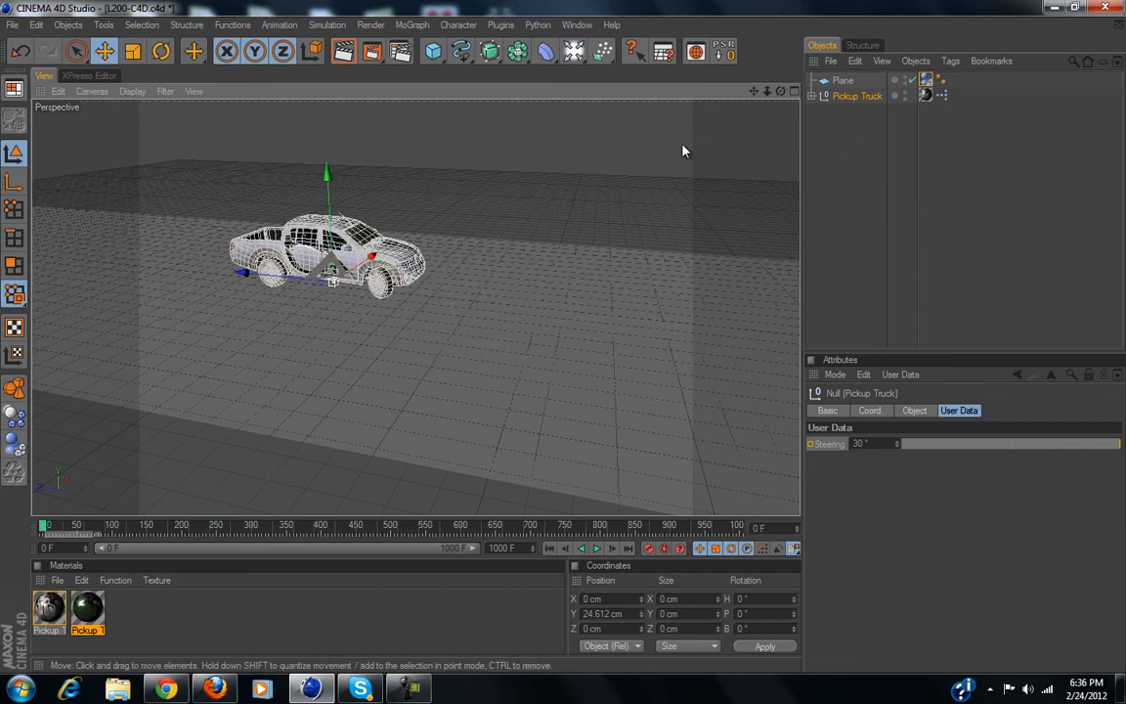
pyautogui.scroll(4, 260, 487)
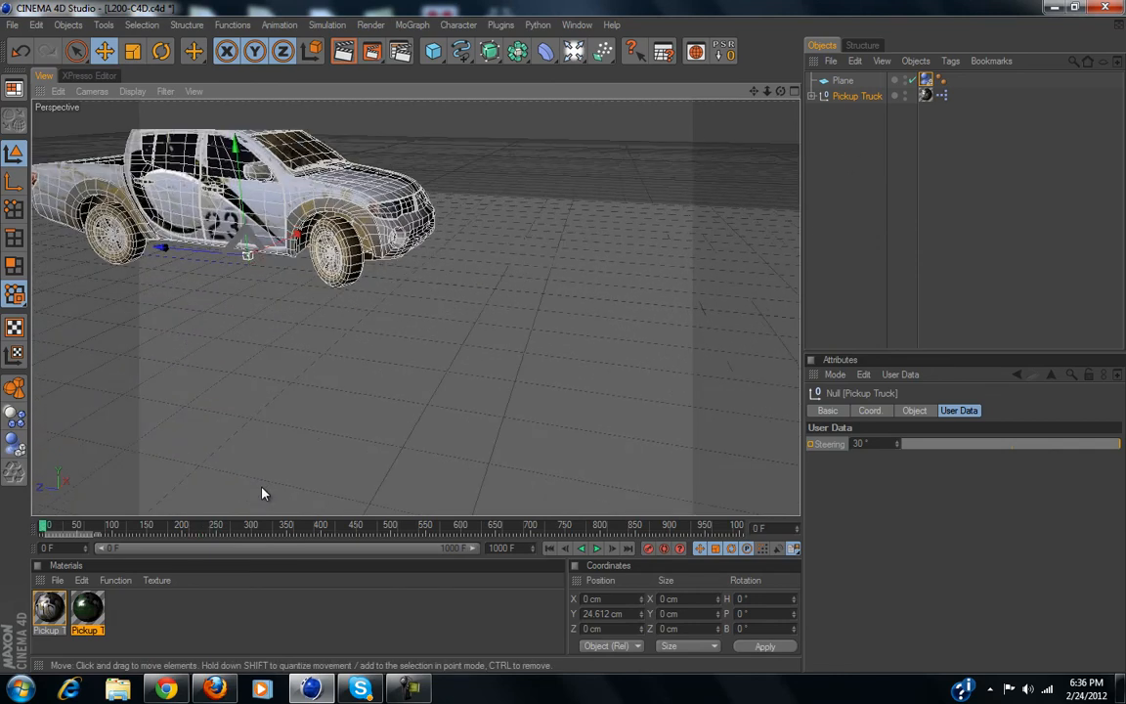
pyautogui.scroll(-2, 262, 490)
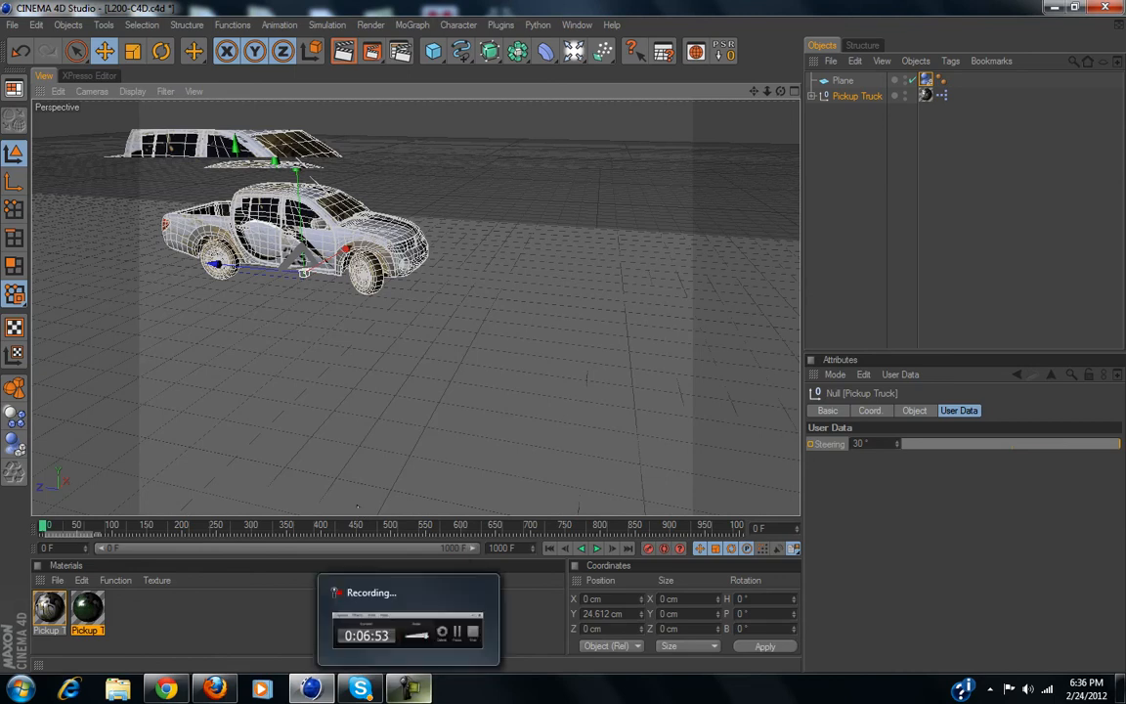
pyautogui.click(409, 688)
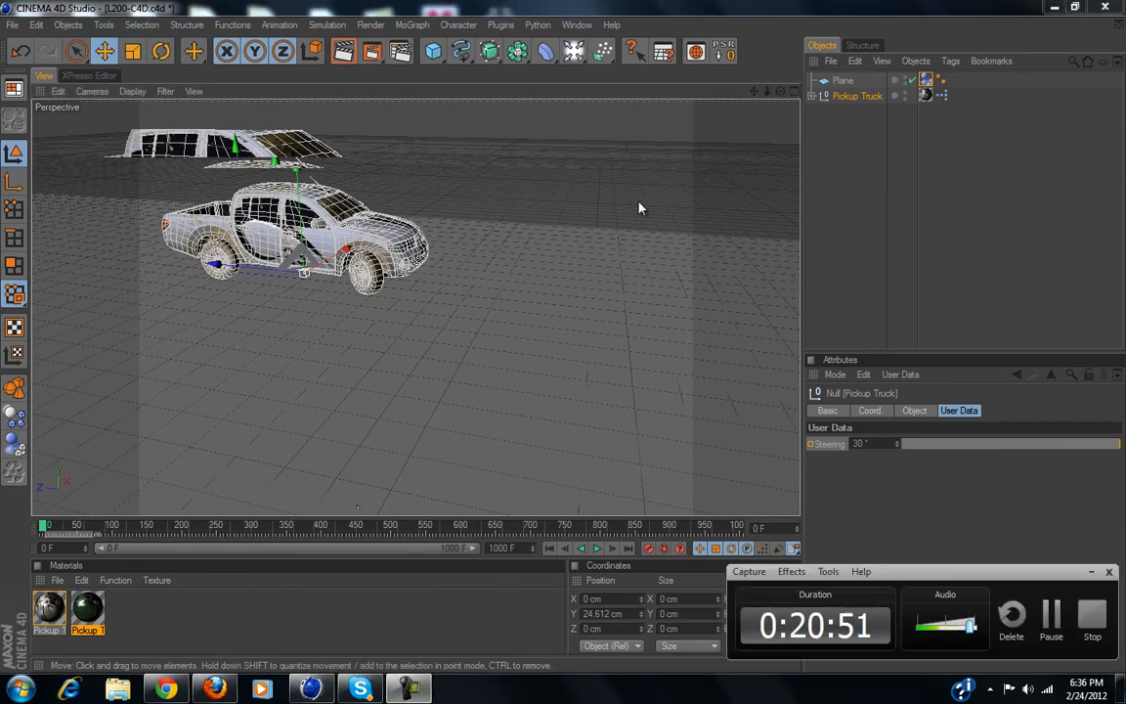